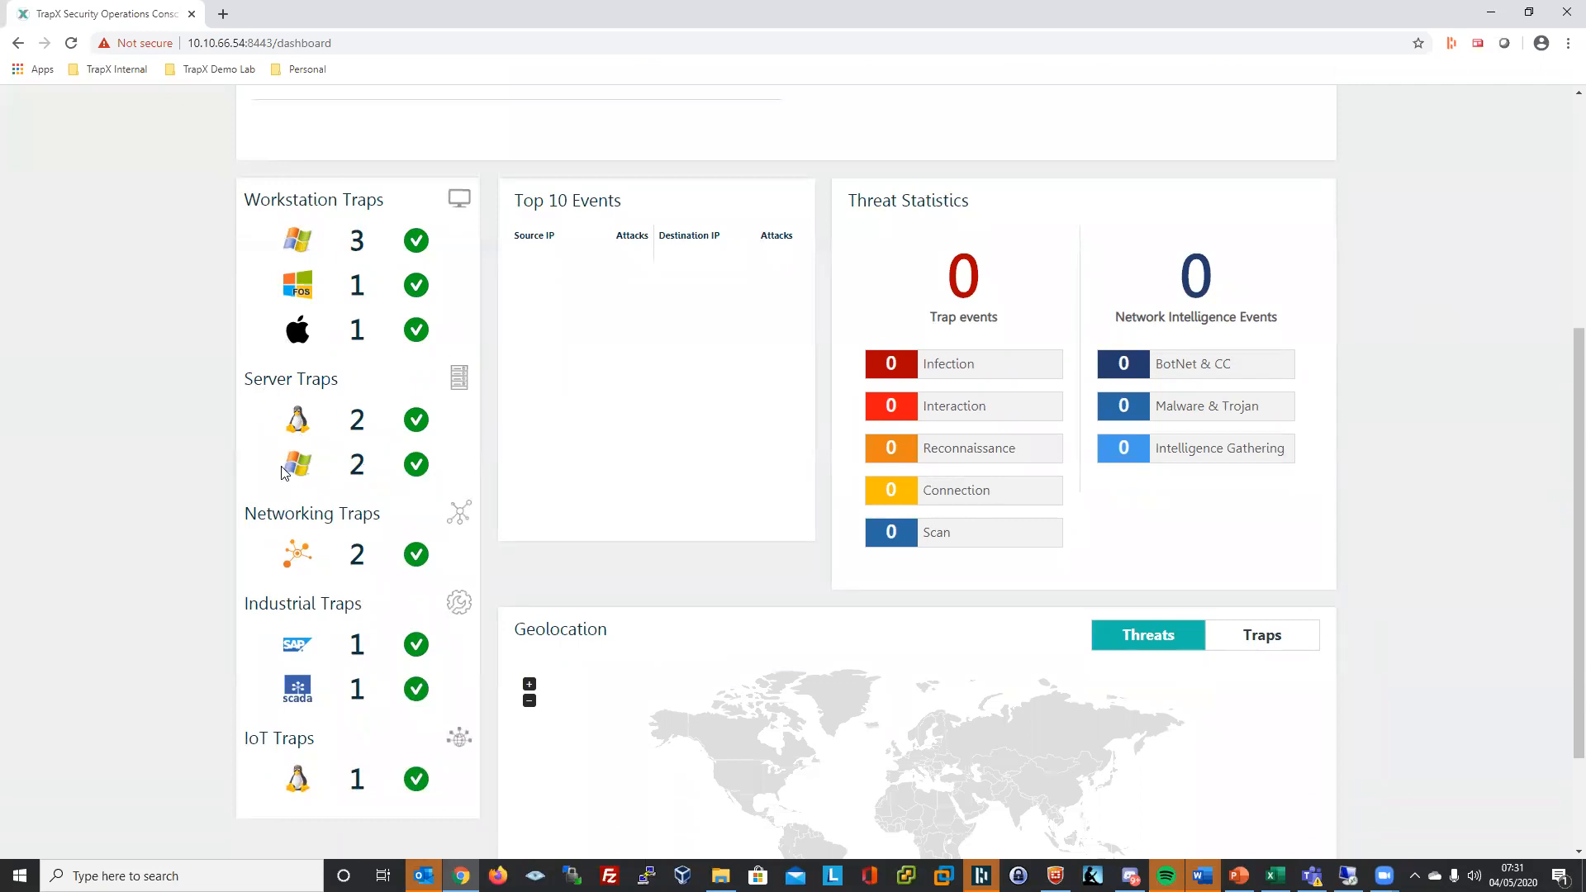
- Open Appliance1 under the Demonstration group to list its thirteen configured traps
scroll(207, 503, "down", 1)
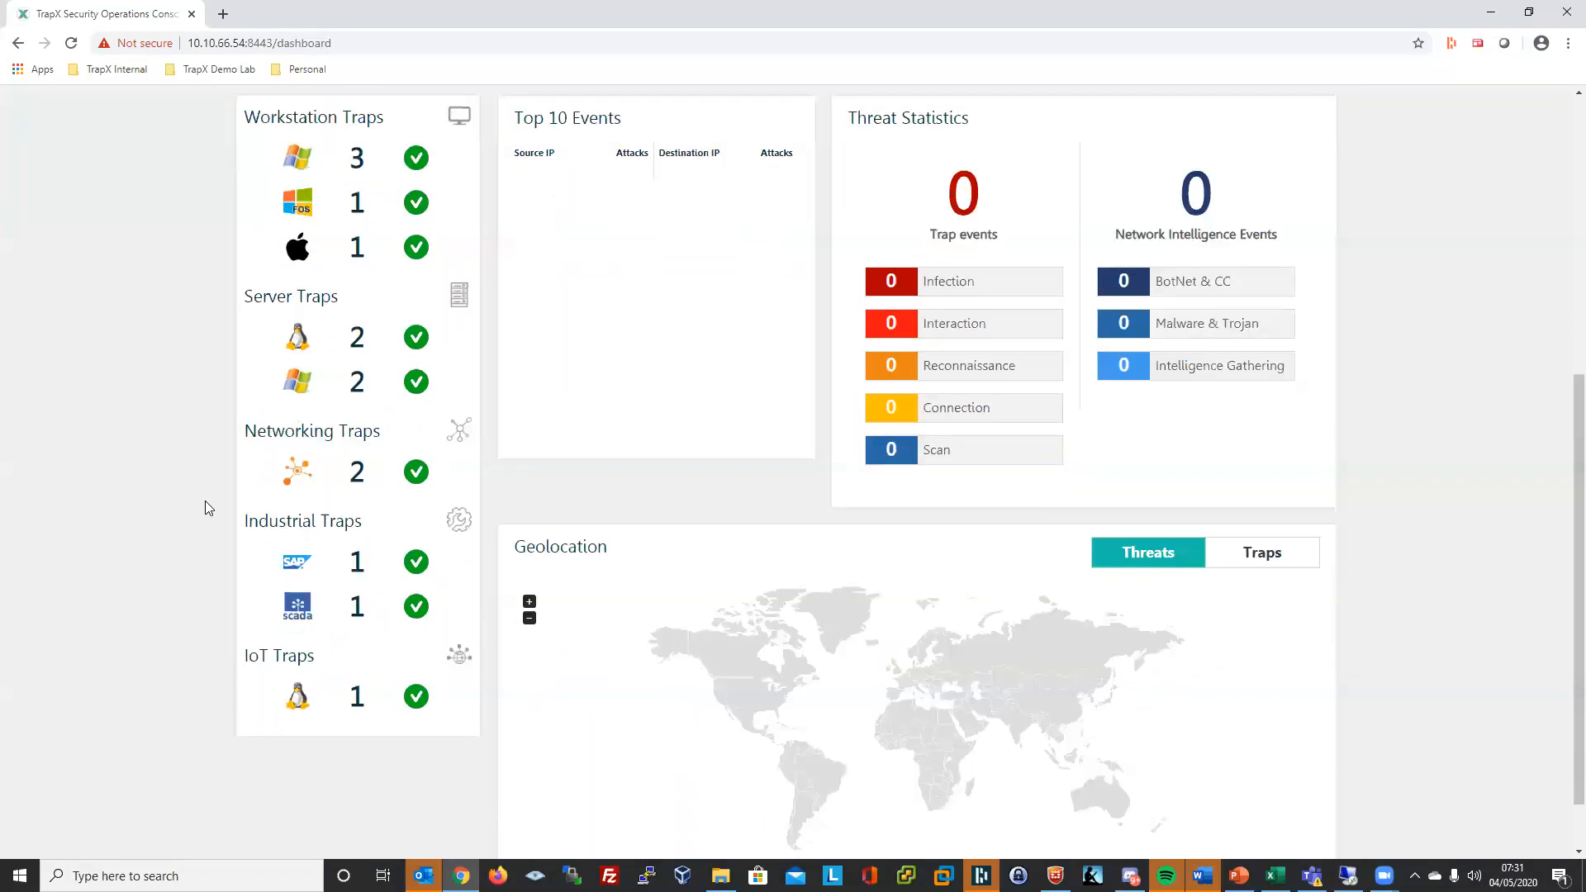
scroll(205, 501, "down", 1)
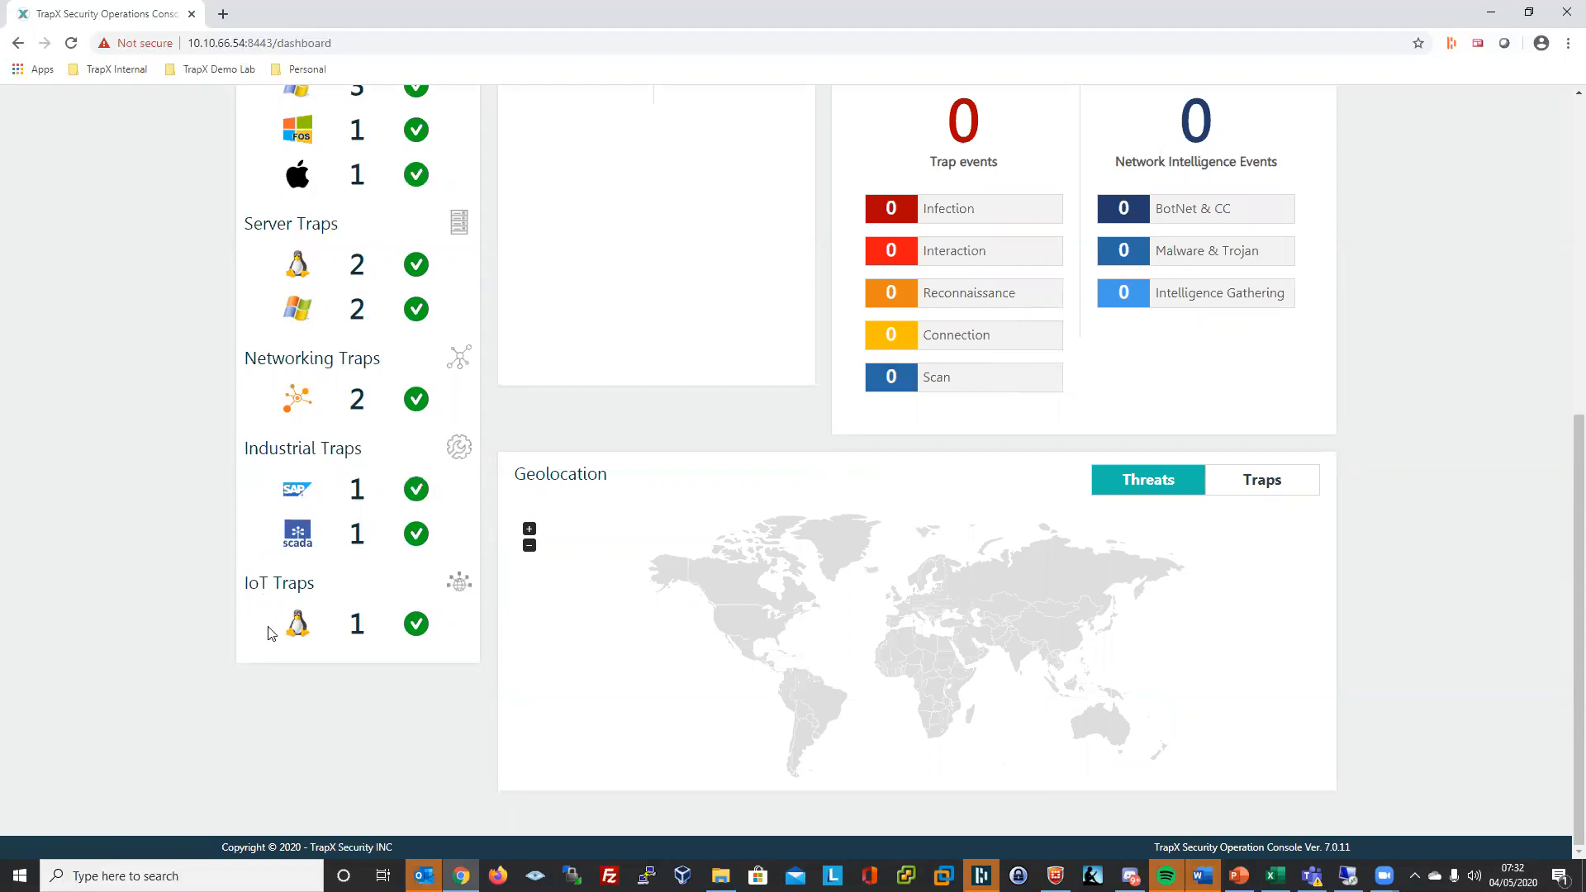
mouse_move(301, 630)
scroll(1433, 516, "up", 2)
scroll(1434, 514, "up", 1)
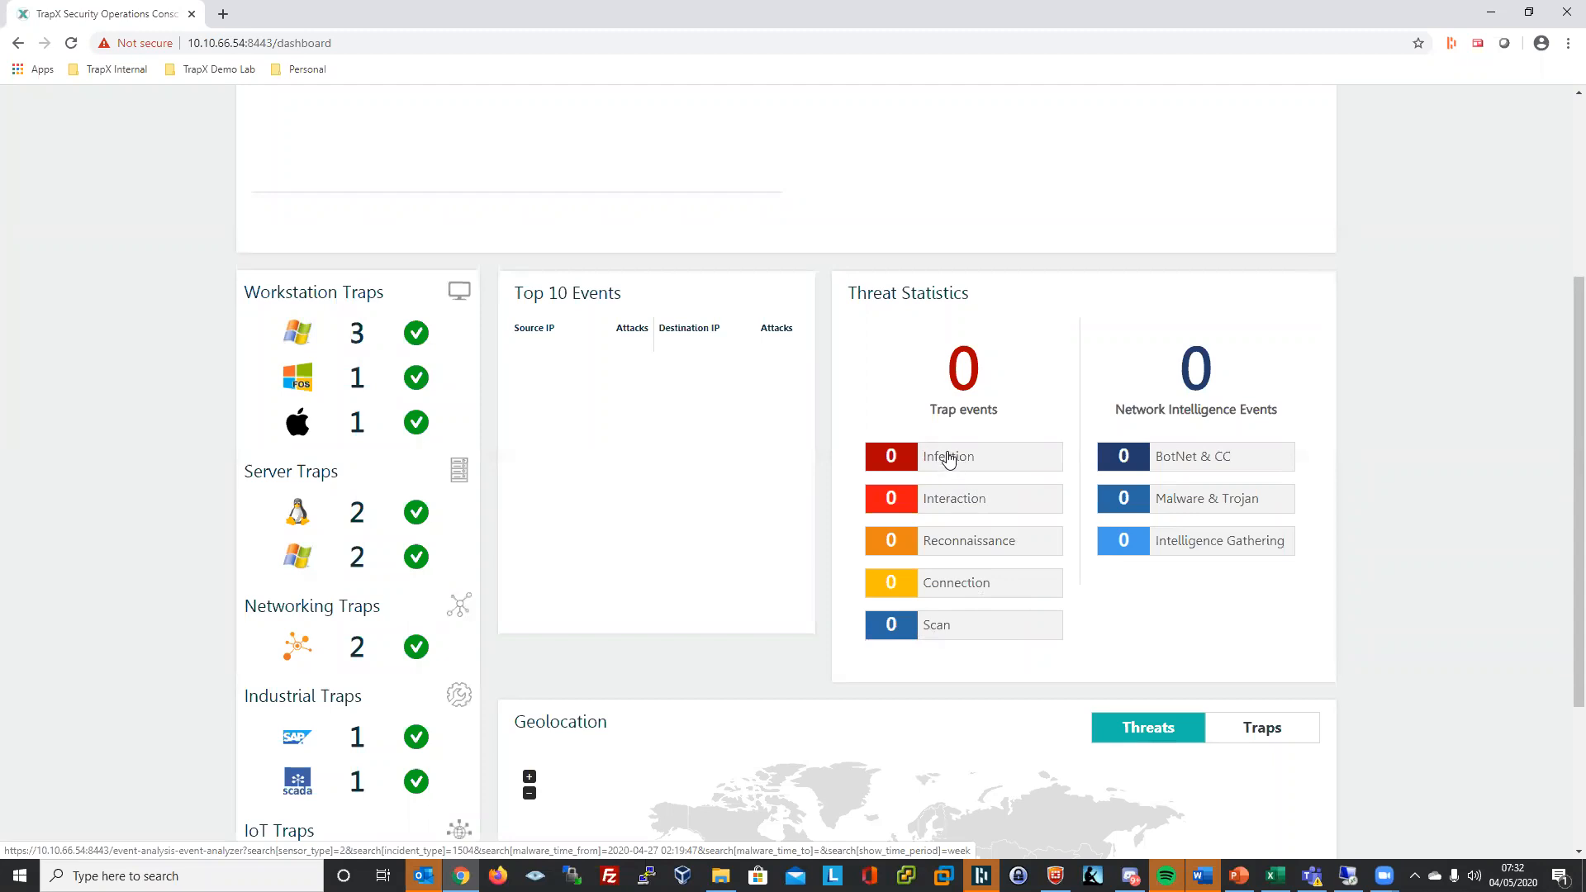
scroll(957, 461, "up", 4)
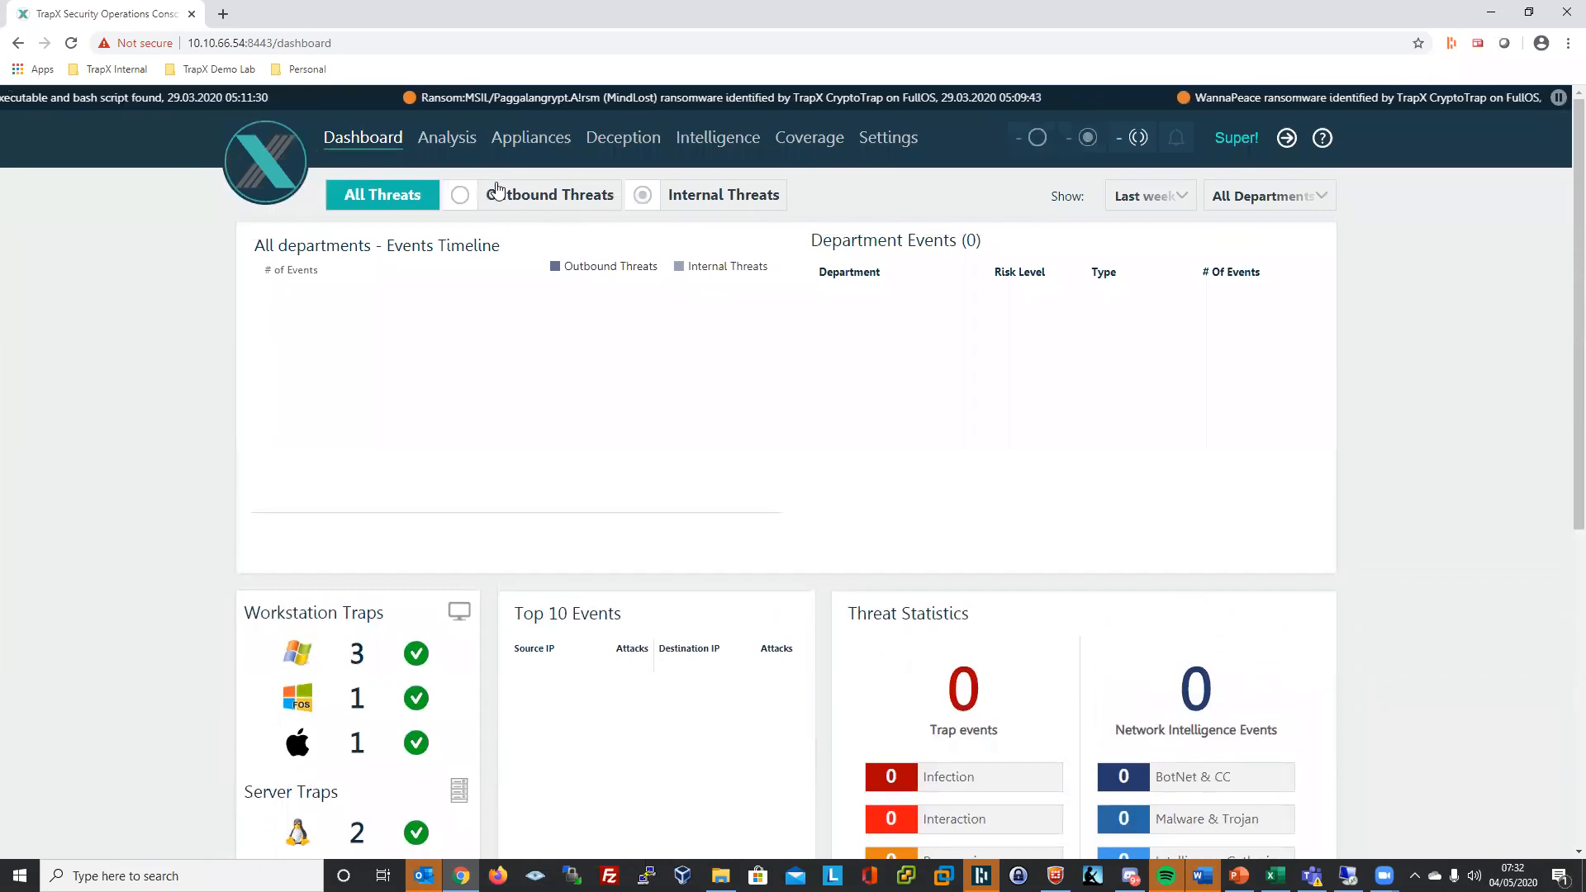
left_click(539, 144)
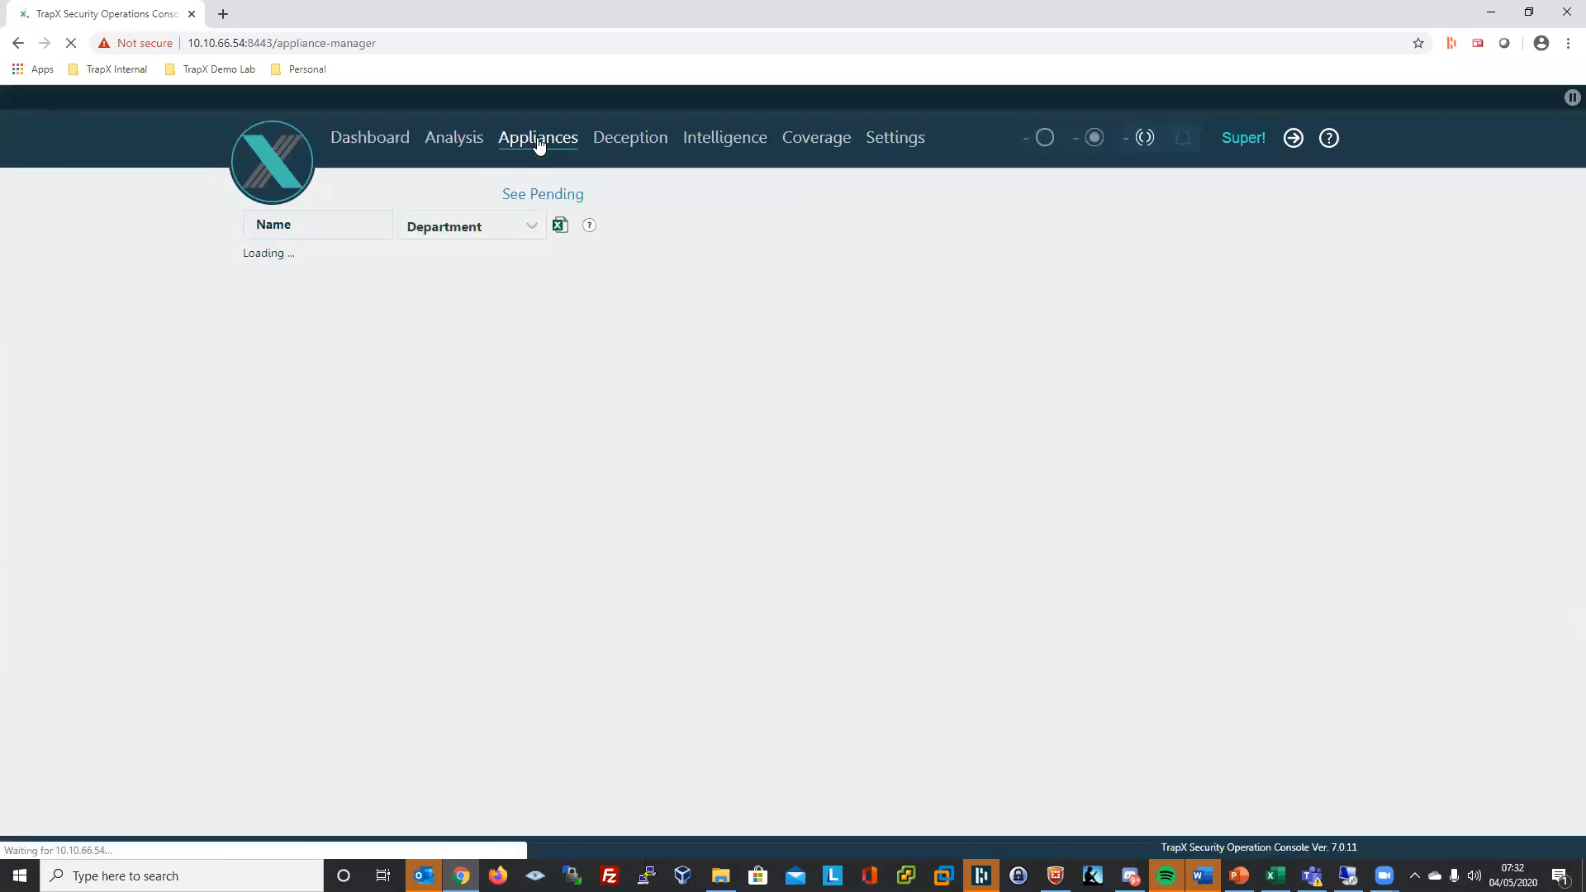
left_click(260, 265)
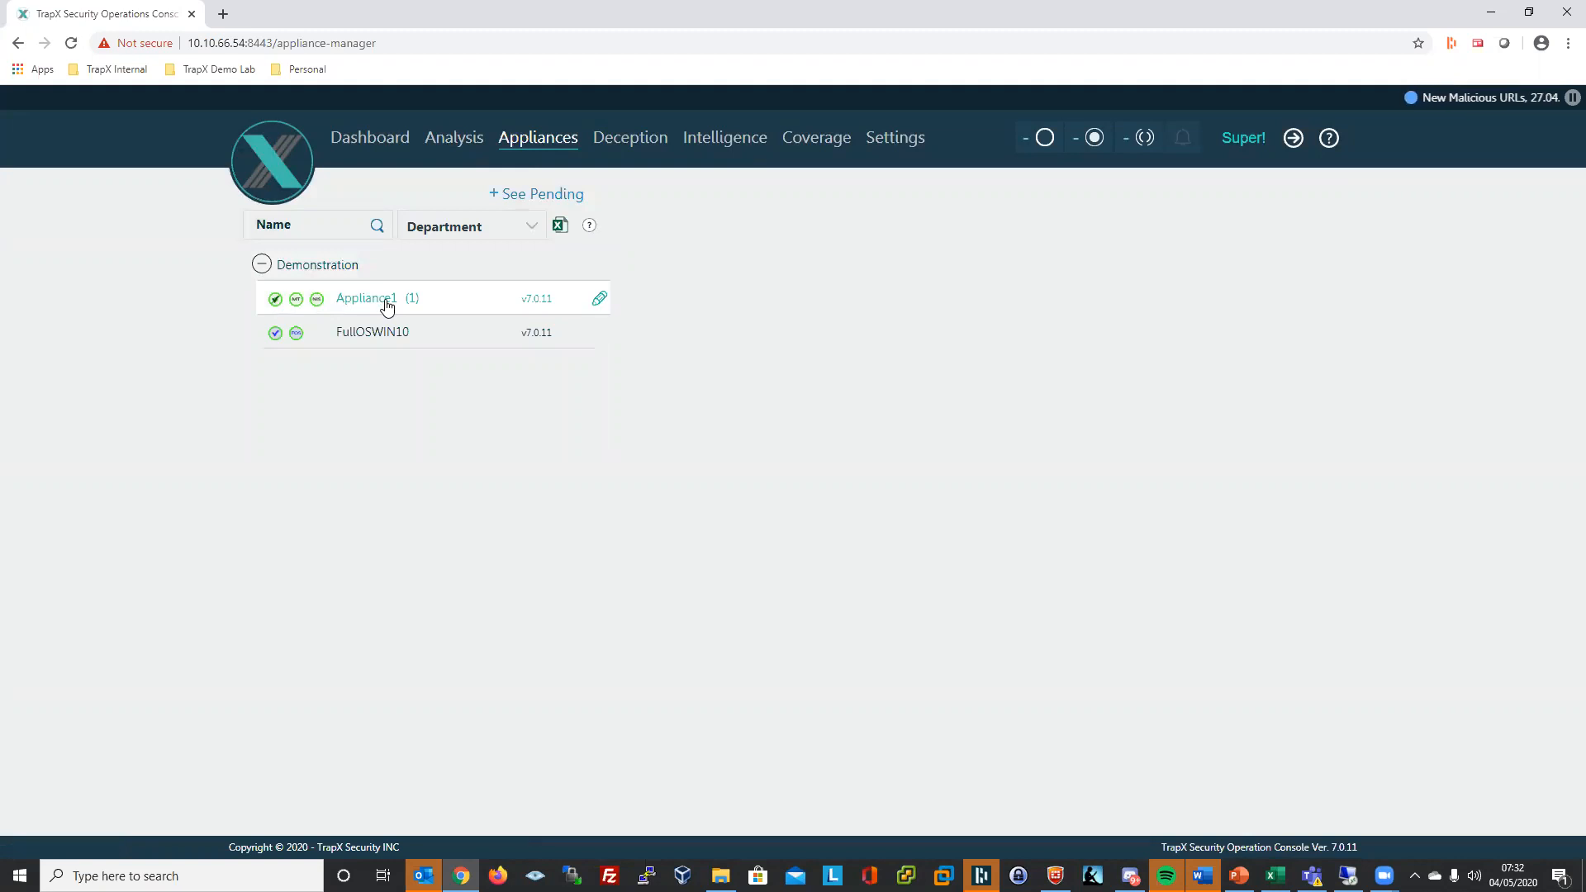
left_click(376, 300)
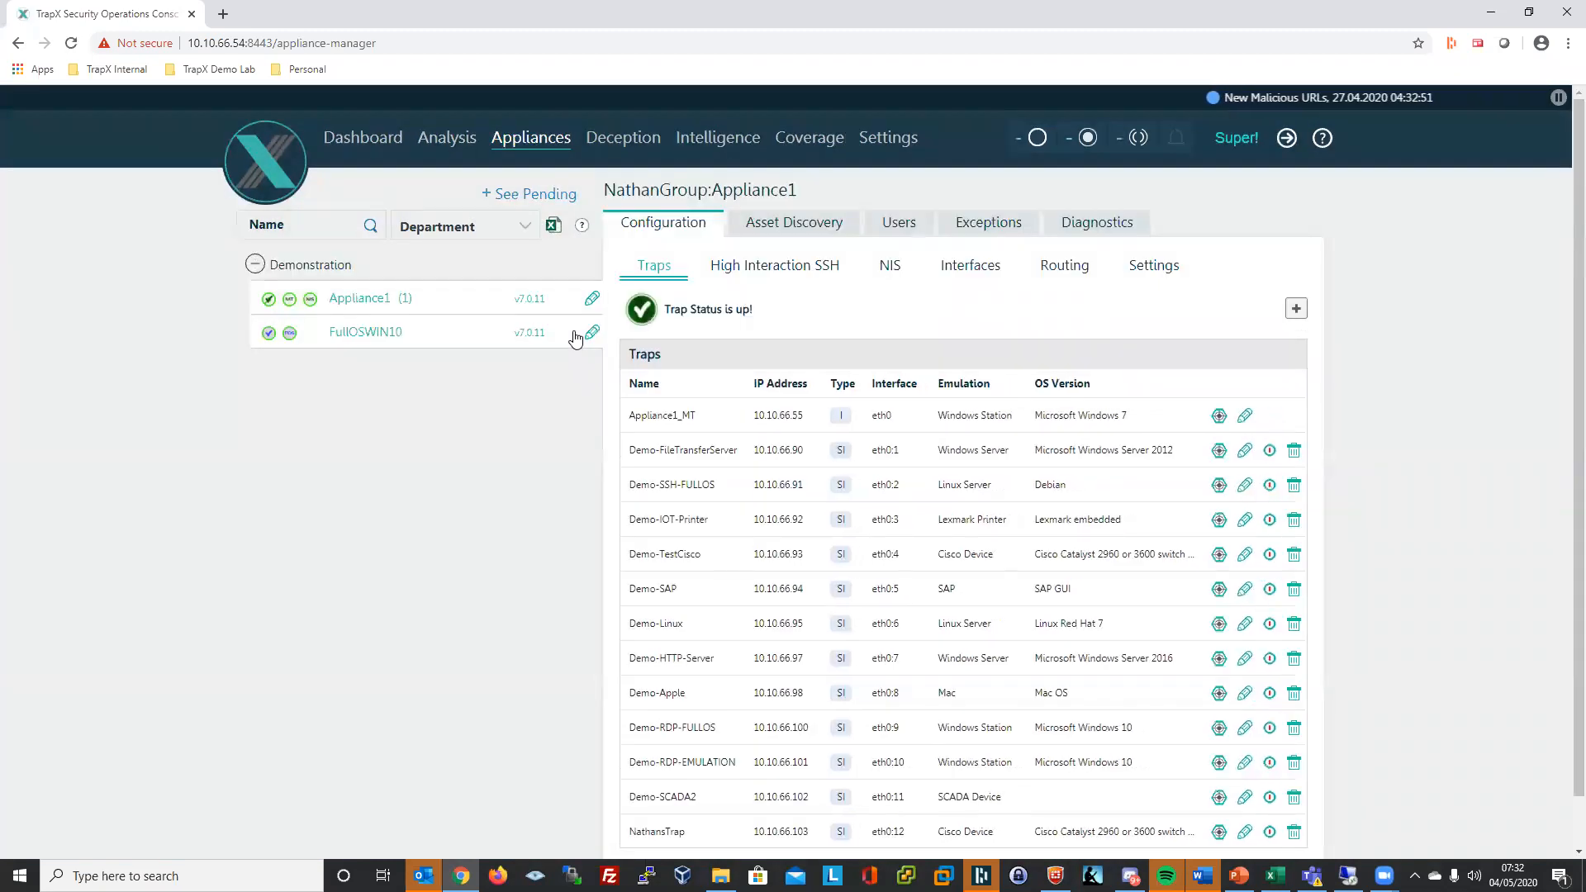
scroll(573, 362, "down", 1)
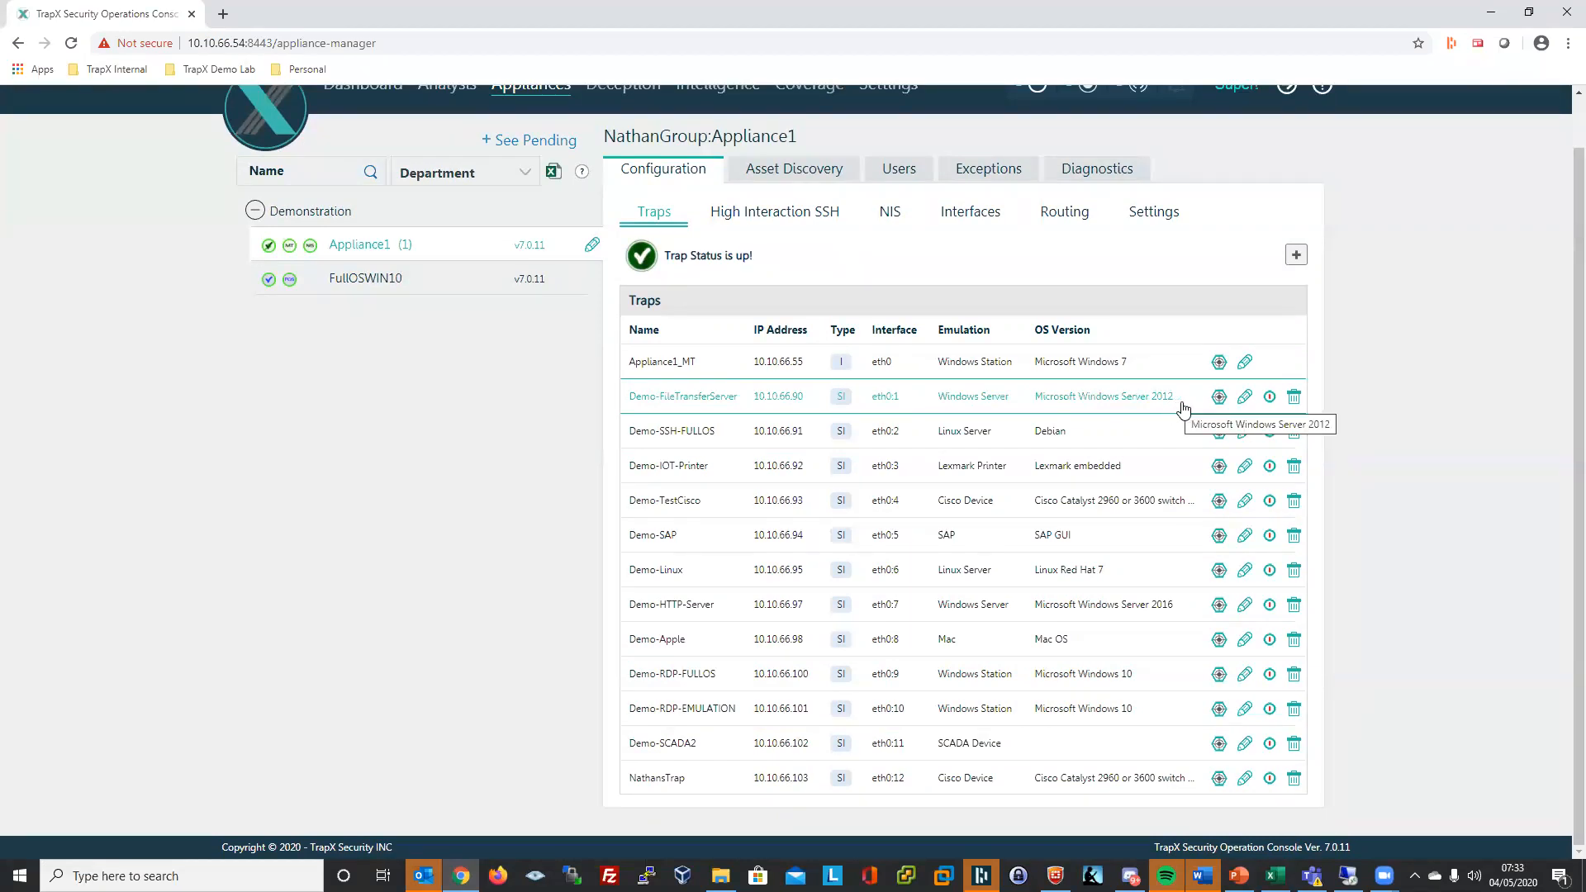
- Edit Demo-FileTransferServer, review its name, host and domain fields, and advance to the Type step
left_click(1245, 399)
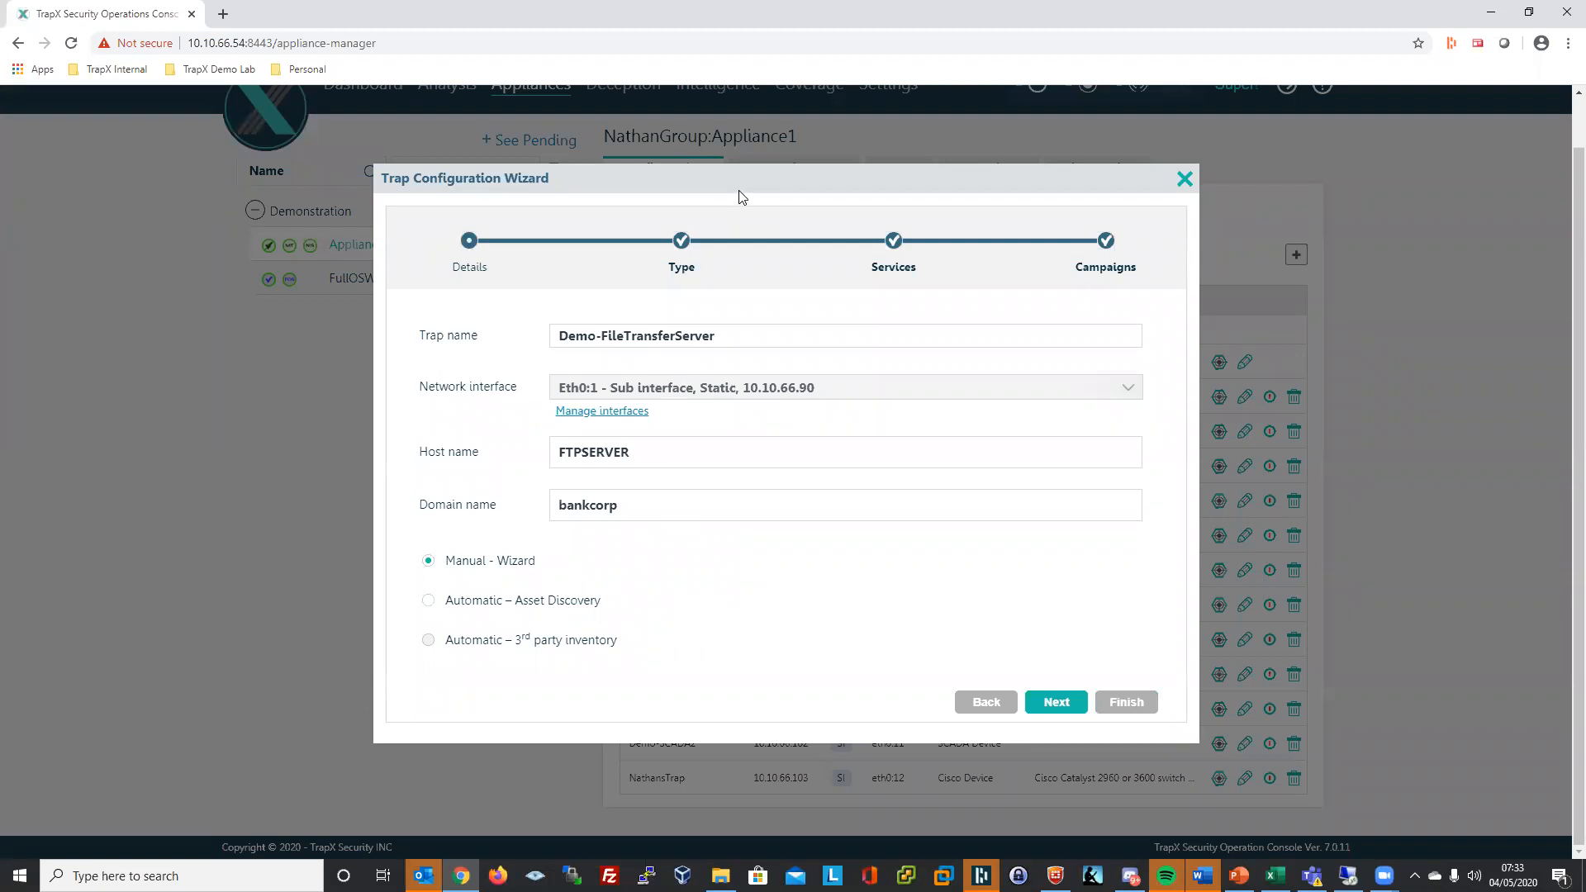
left_click(734, 345)
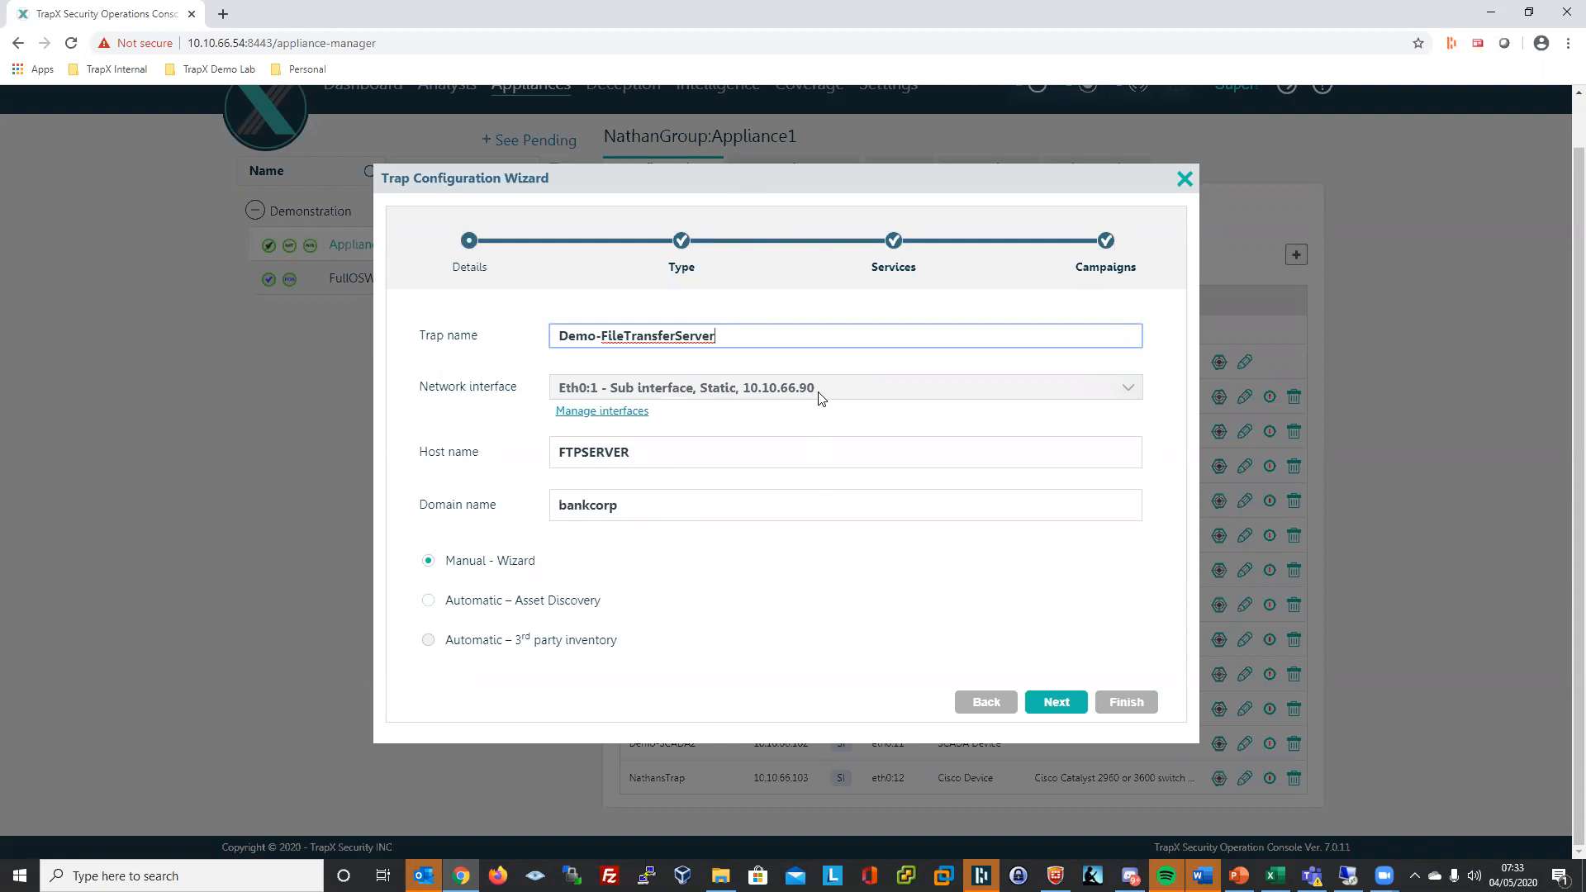
left_click(805, 452)
left_click(831, 508)
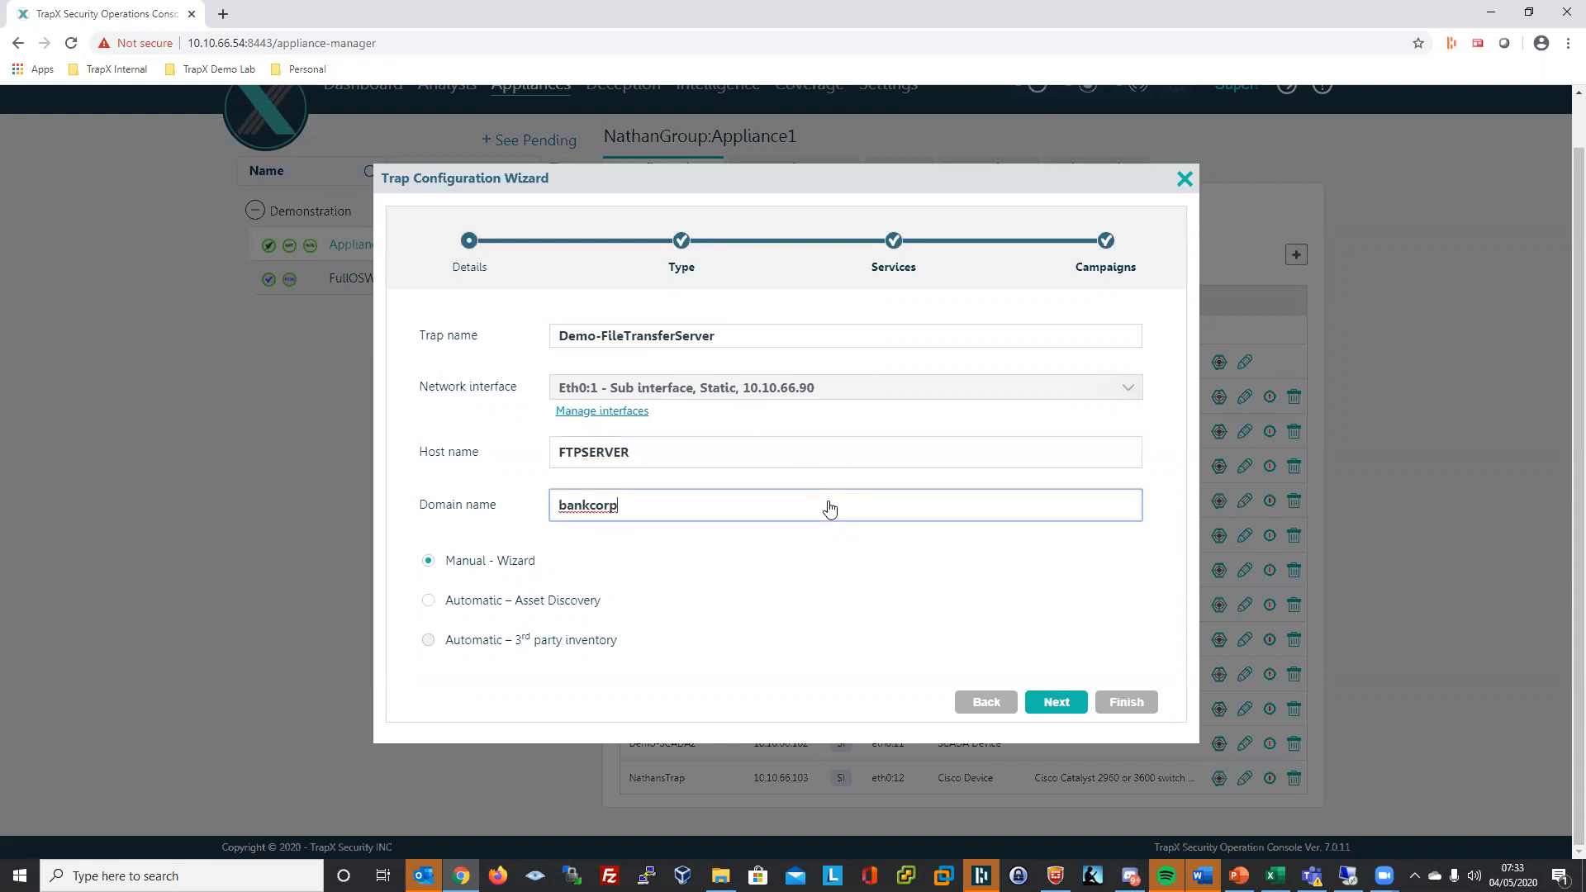
left_click(647, 465)
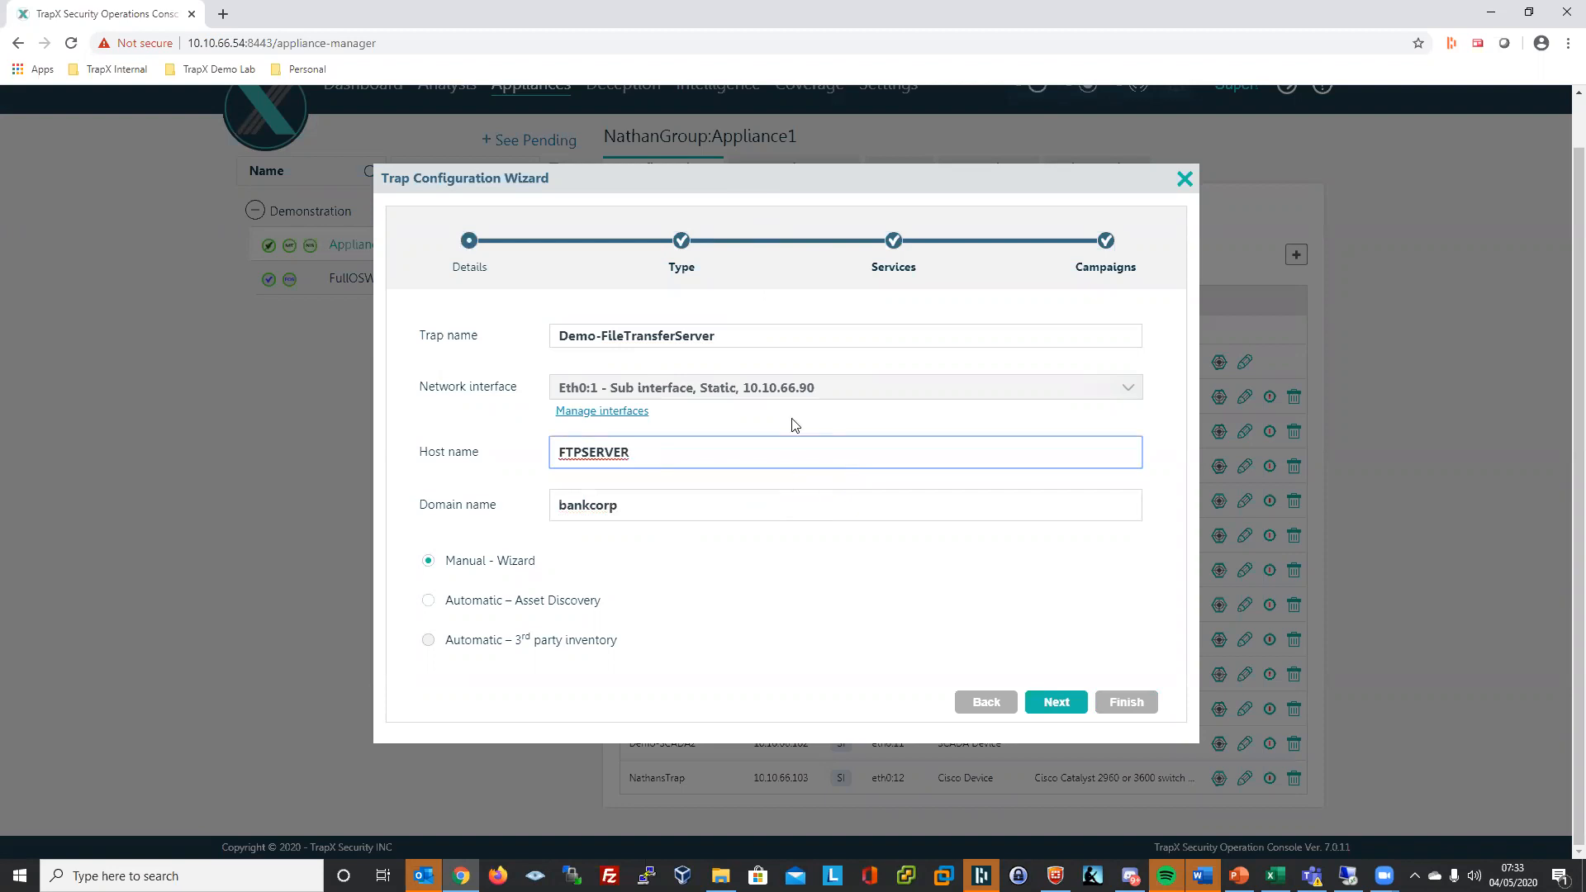
left_click(1057, 703)
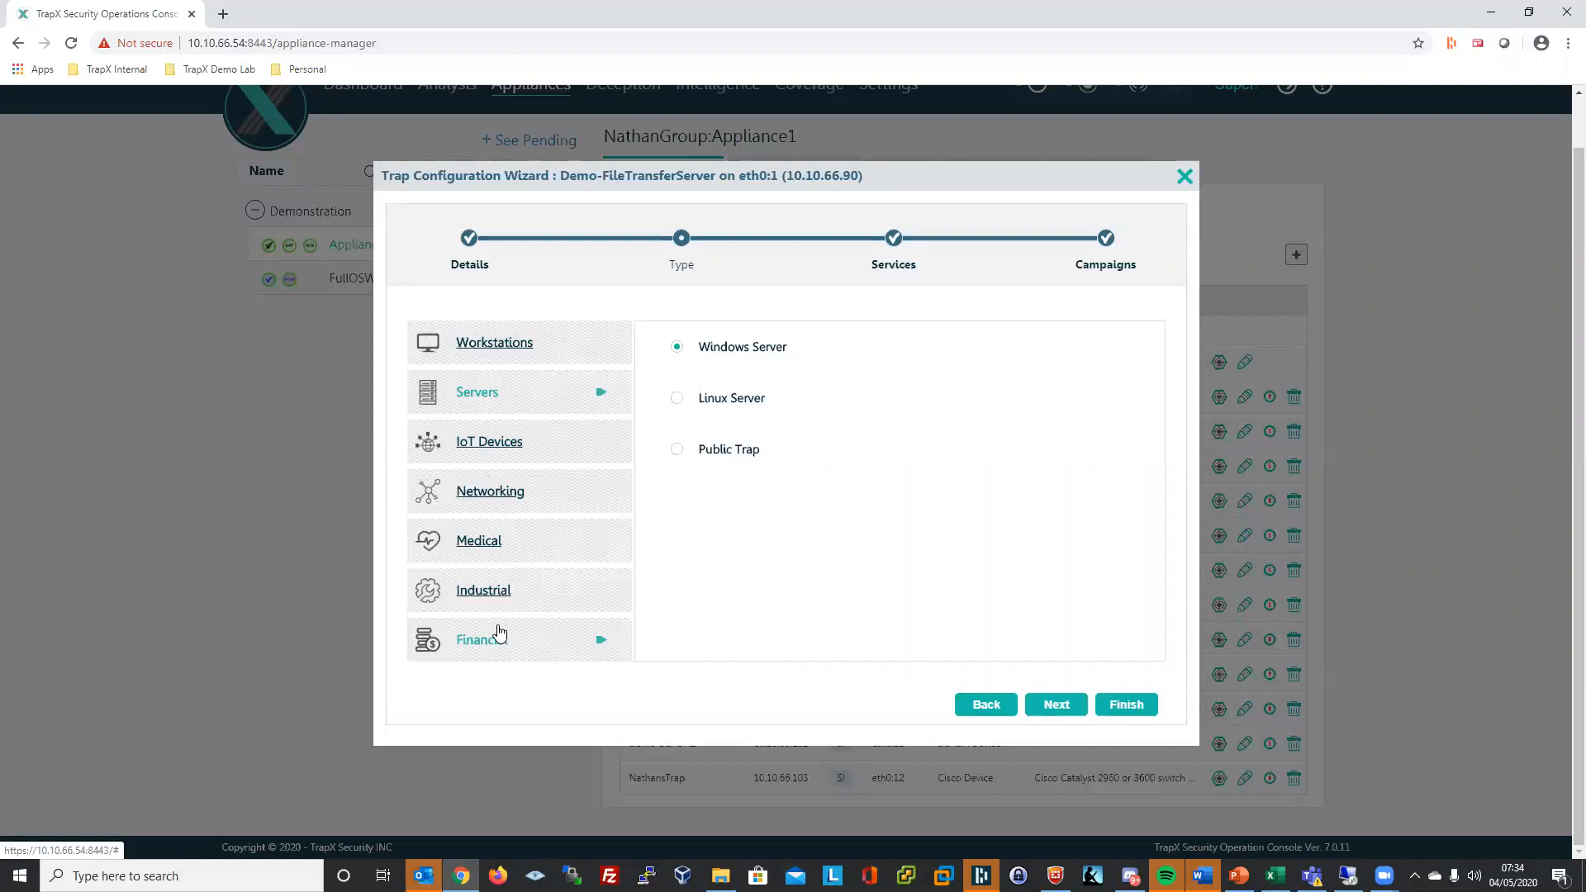
- Browse the Financial and Industrial trap types, then keep Windows Server and advance to Services
left_click(494, 653)
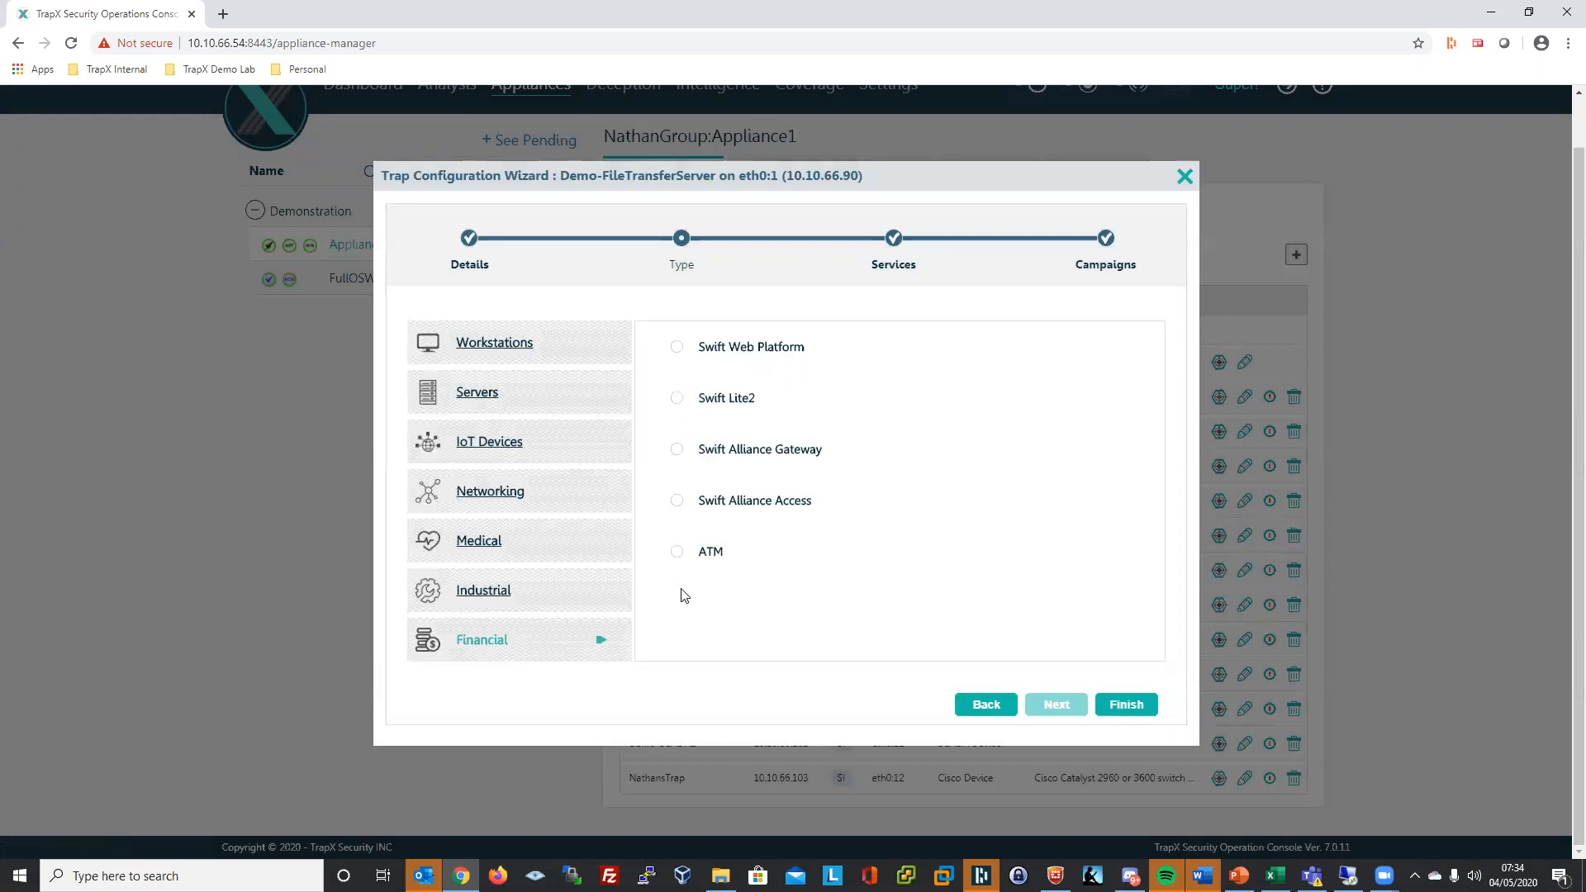
left_click(501, 599)
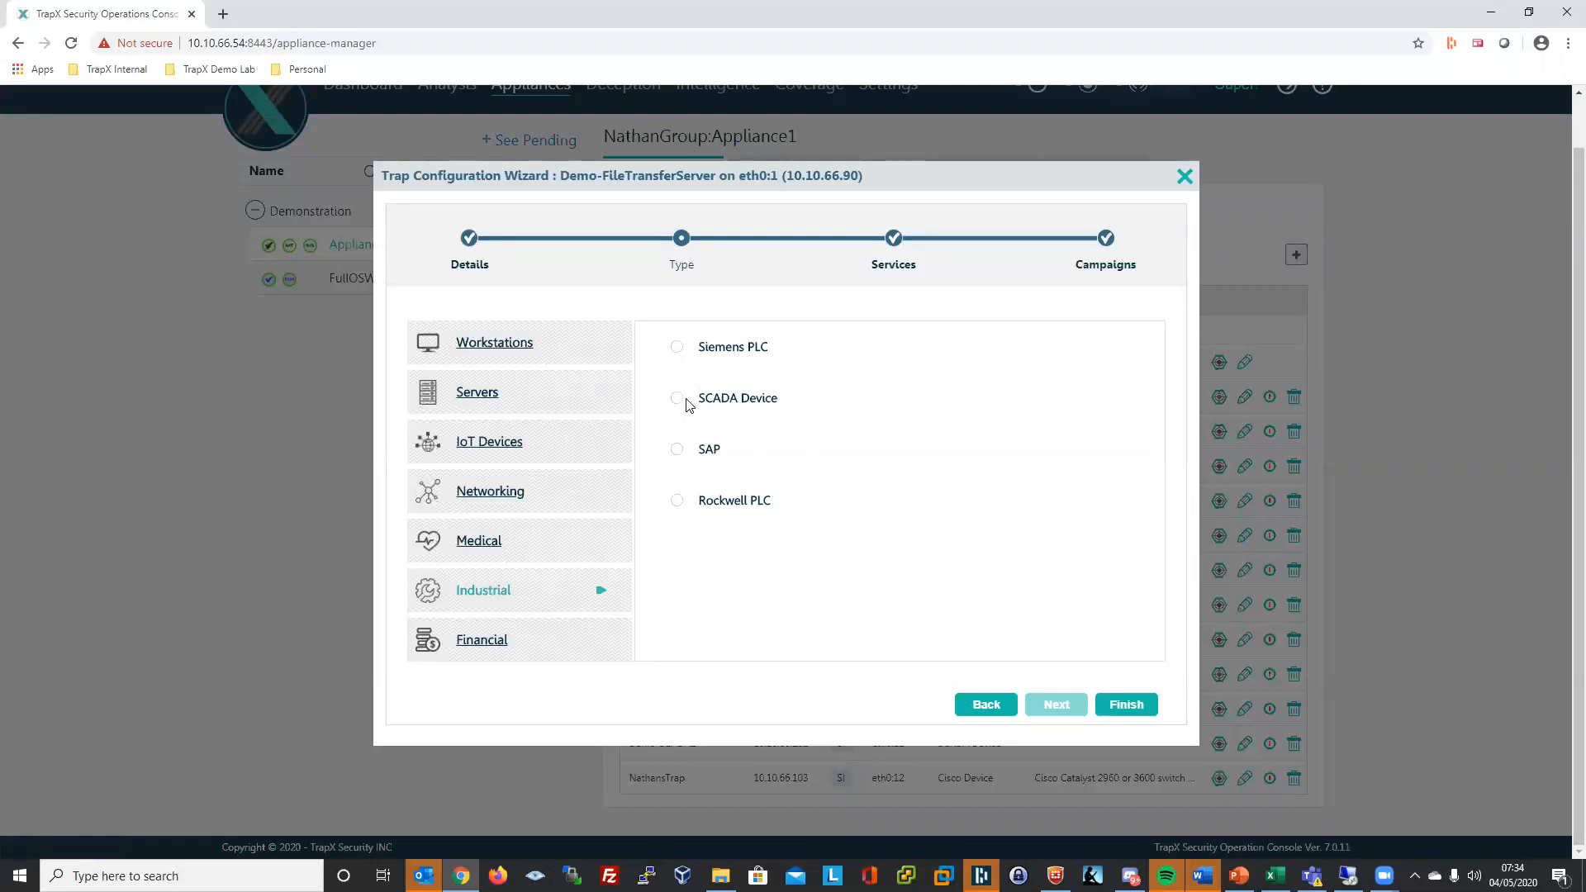
left_click(484, 394)
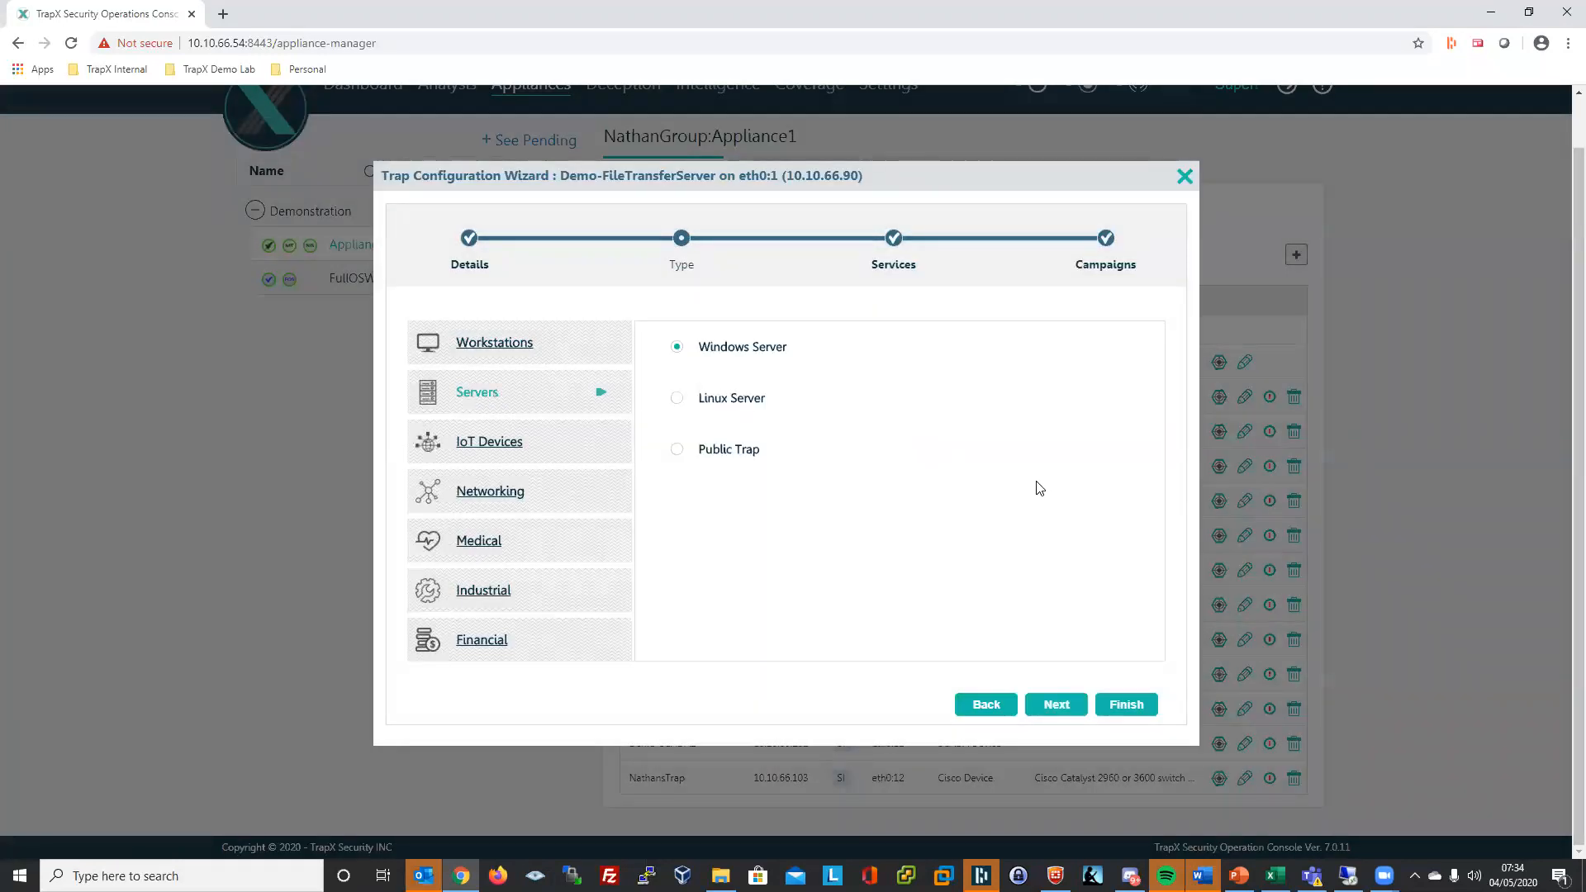
left_click(1057, 705)
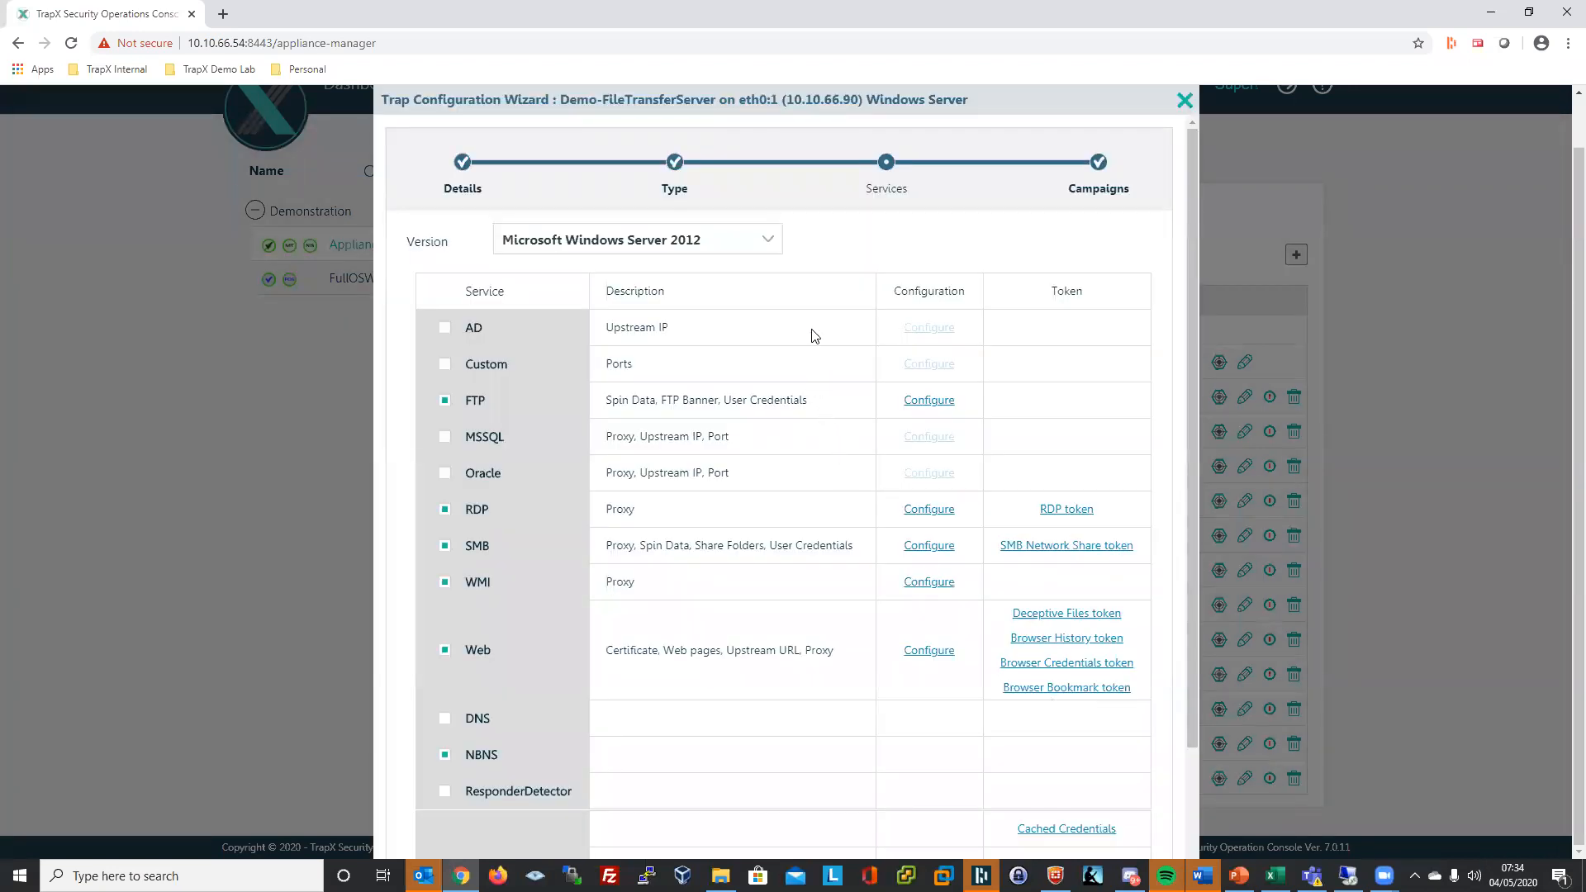
left_click(770, 243)
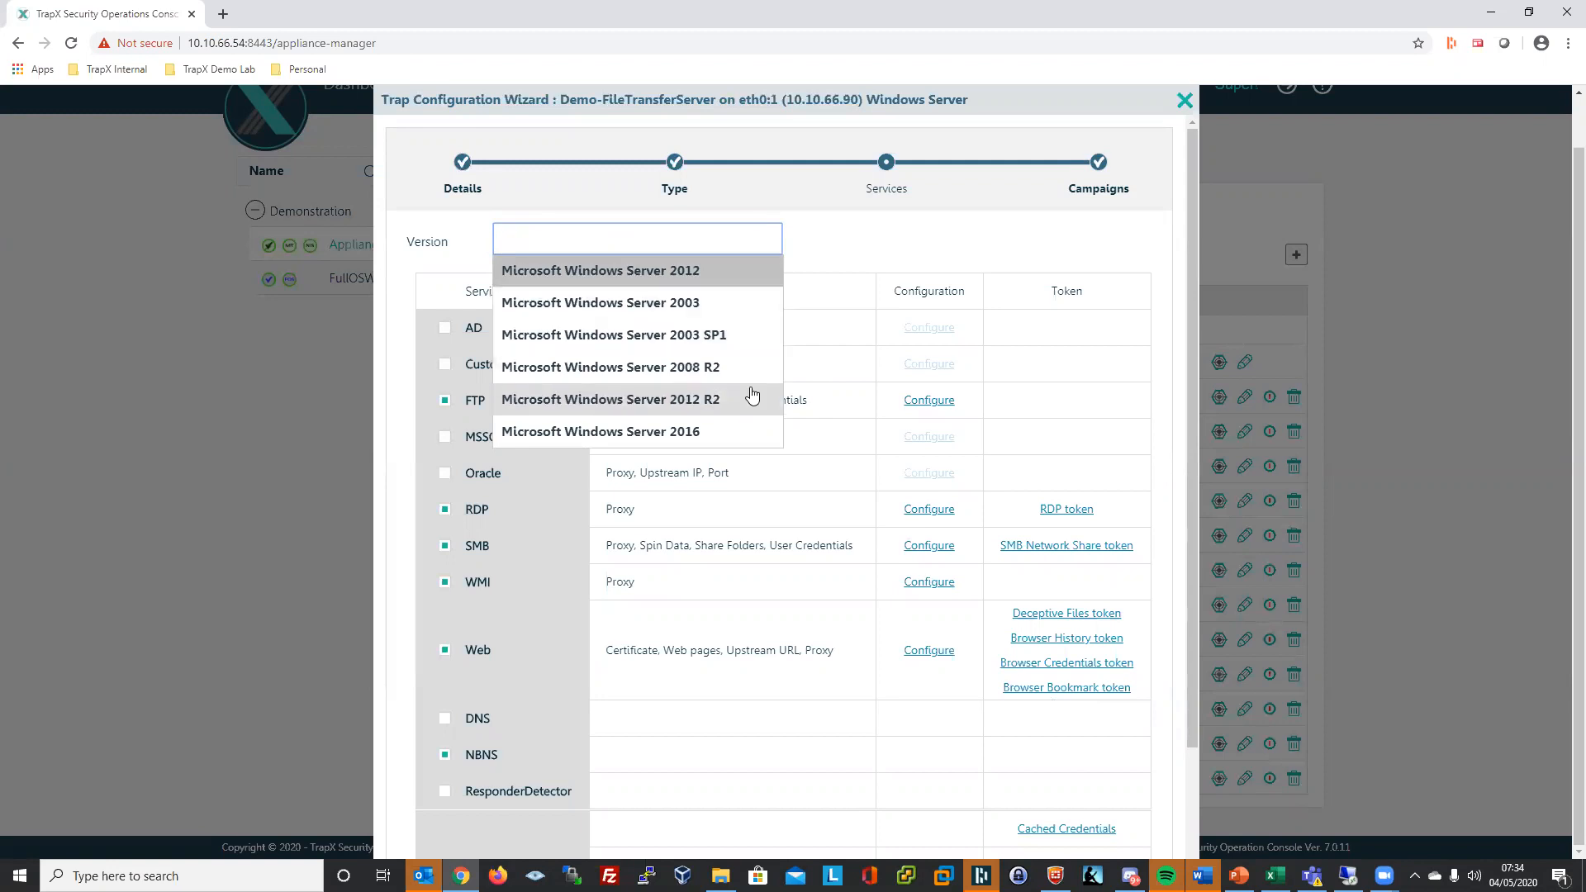
left_click(844, 246)
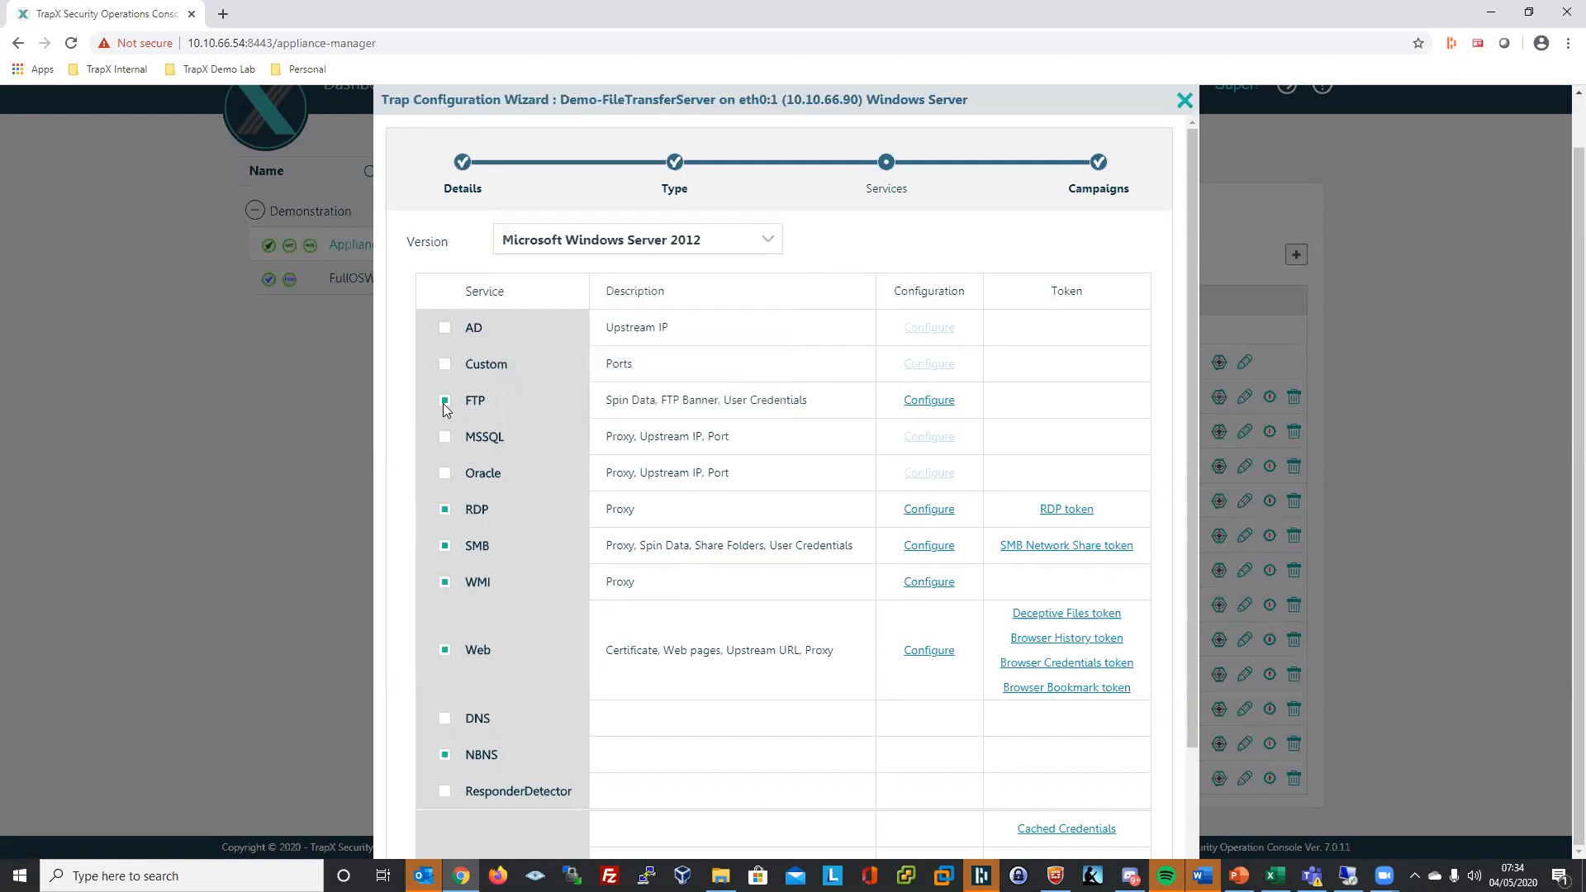
mouse_move(474, 410)
left_click_drag(612, 401, 832, 404)
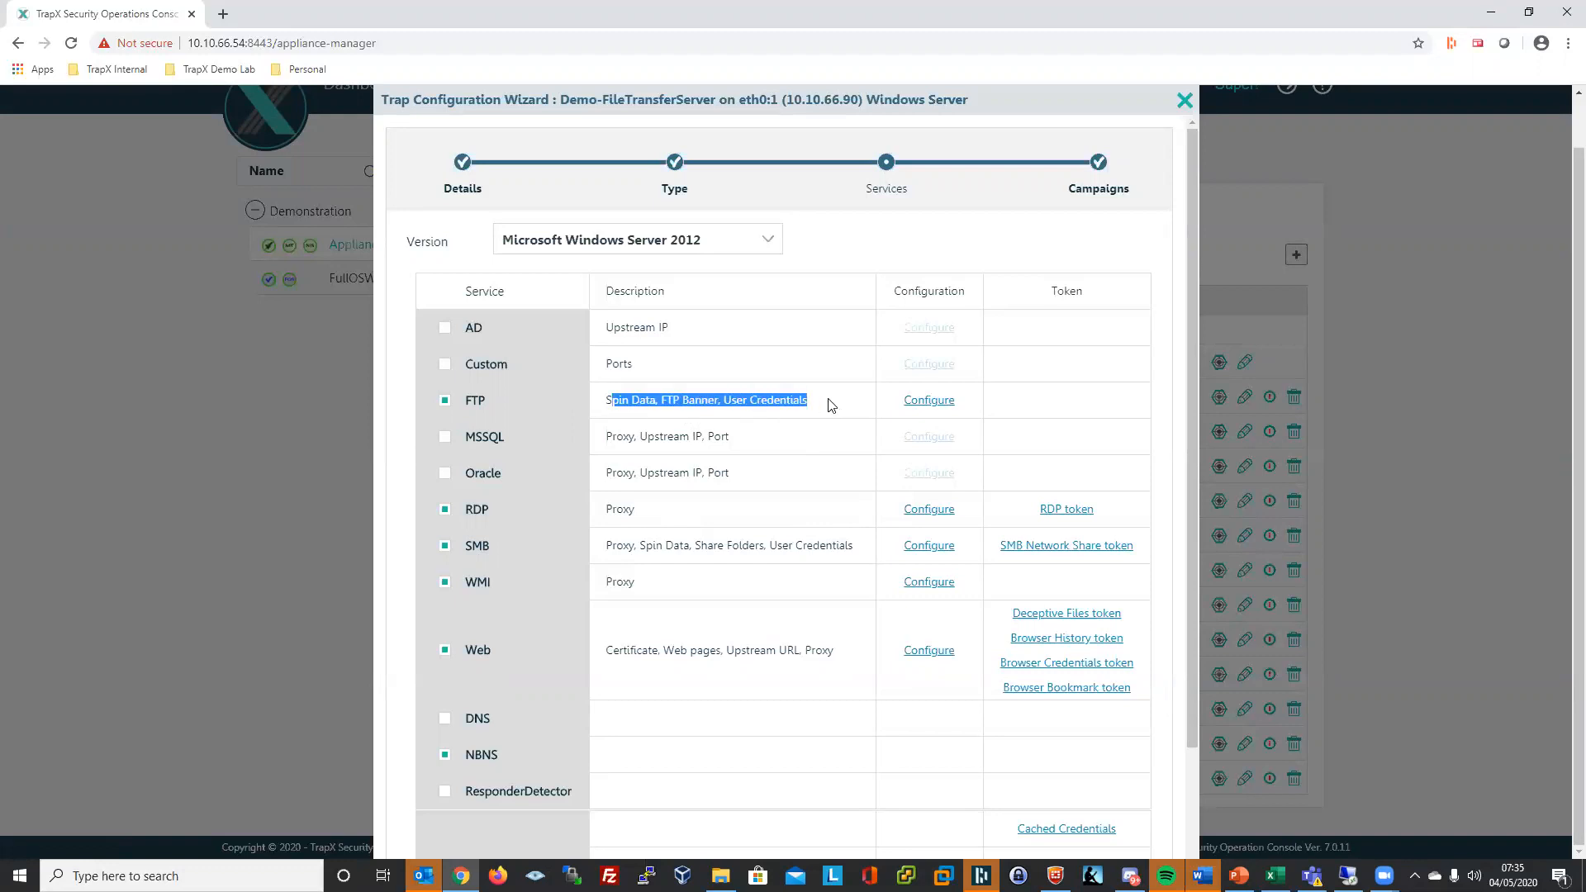
- Replace Microsoft with Nathan in the FTP banner, making it 'Nathan FTP Service', and apply it
left_click(919, 408)
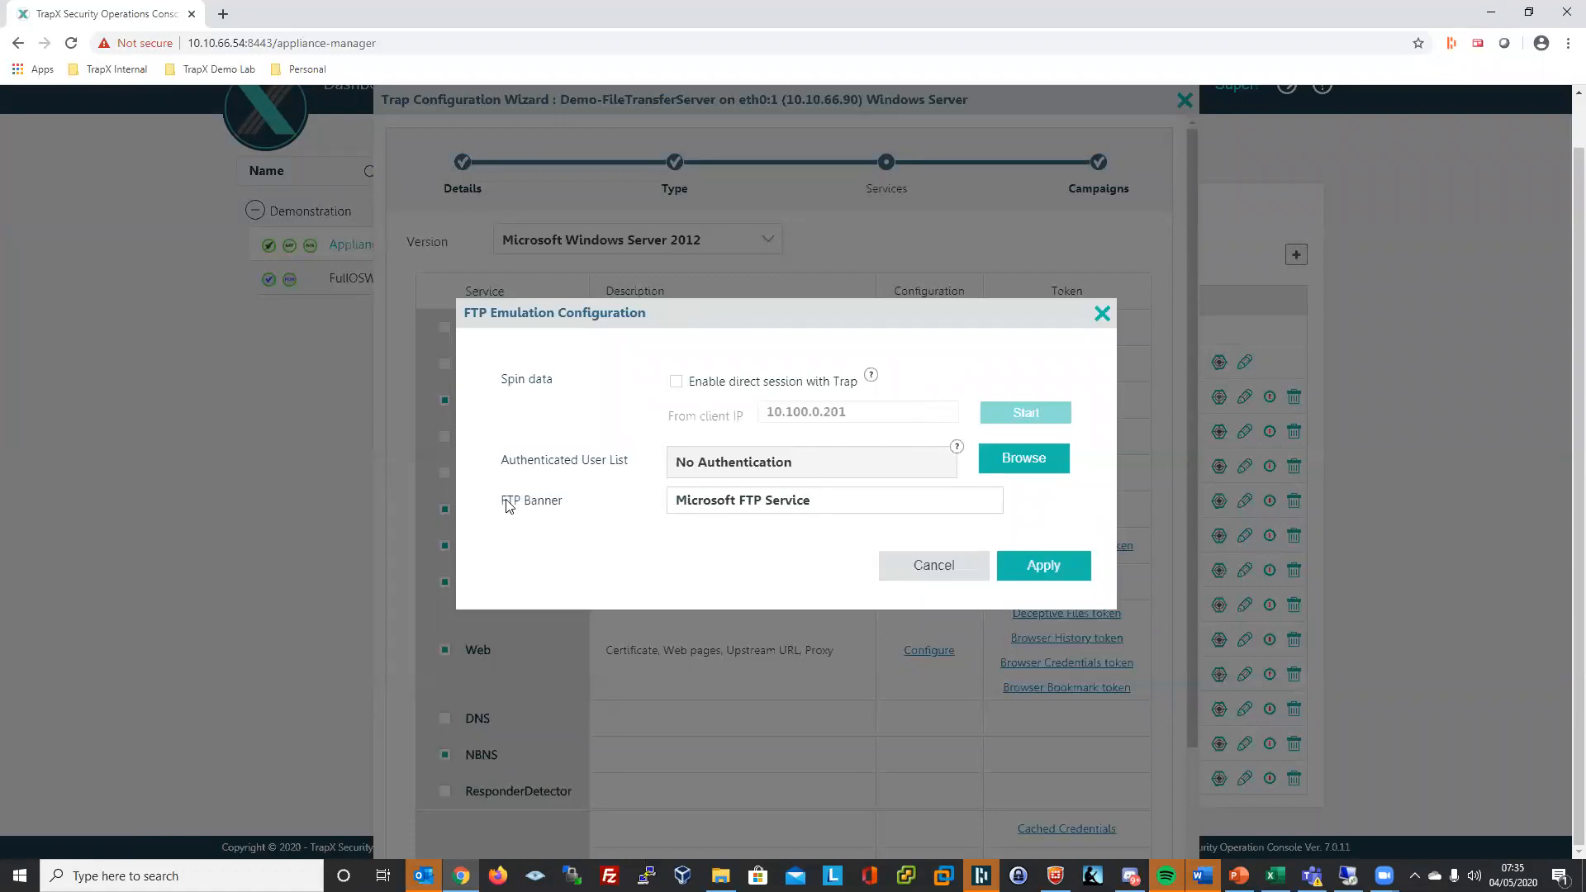
left_click_drag(674, 503, 831, 503)
left_click(736, 507)
left_click_drag(736, 506, 666, 504)
type("Nathan")
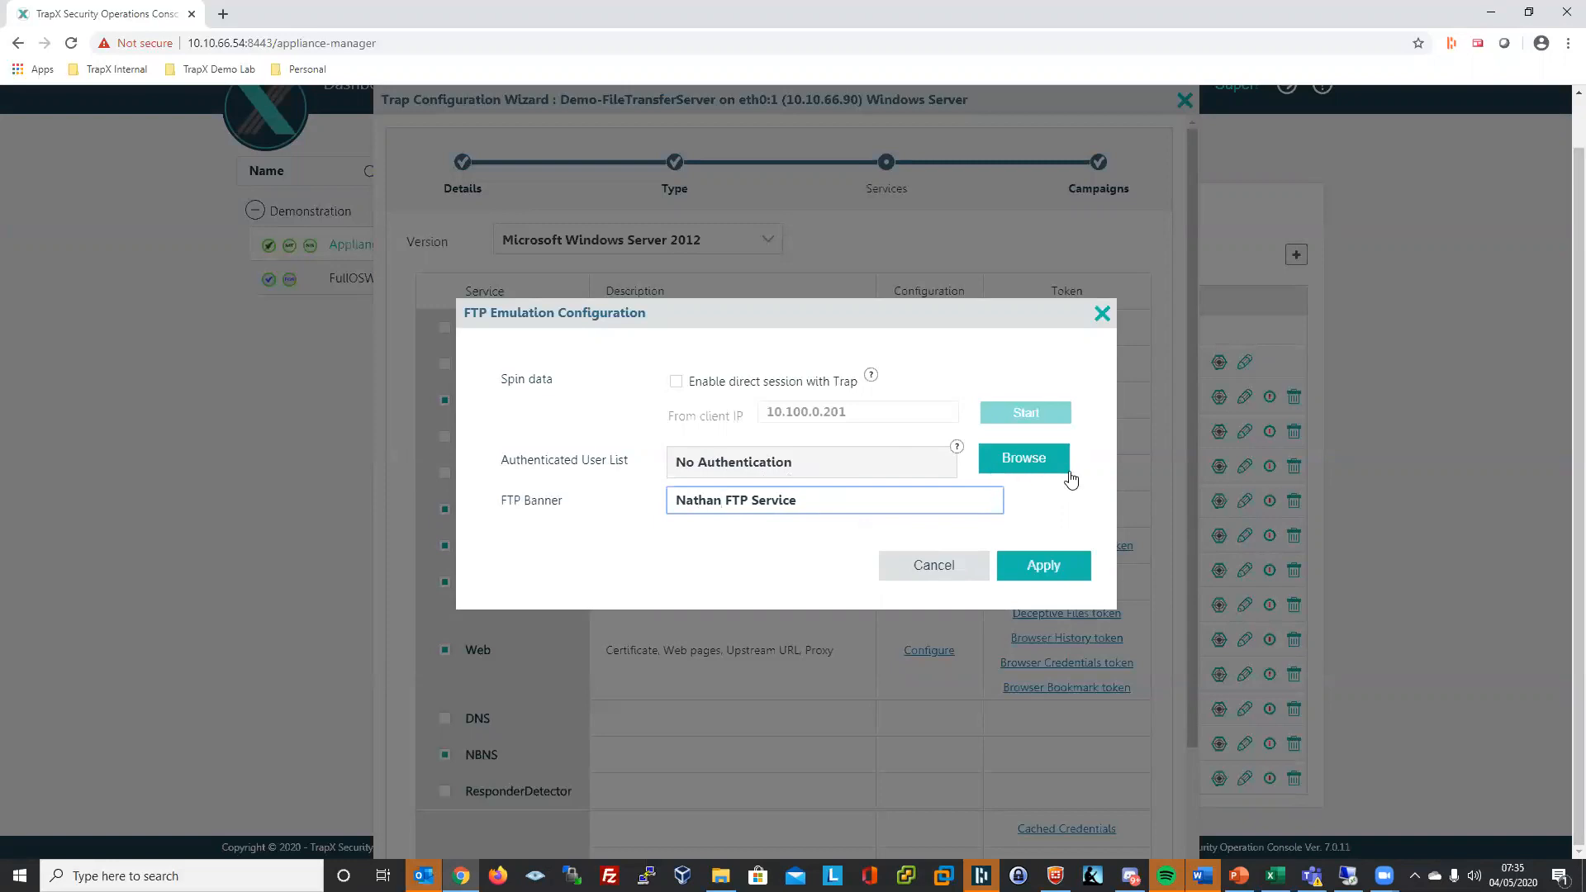
right_click(1048, 459)
left_click(1095, 405)
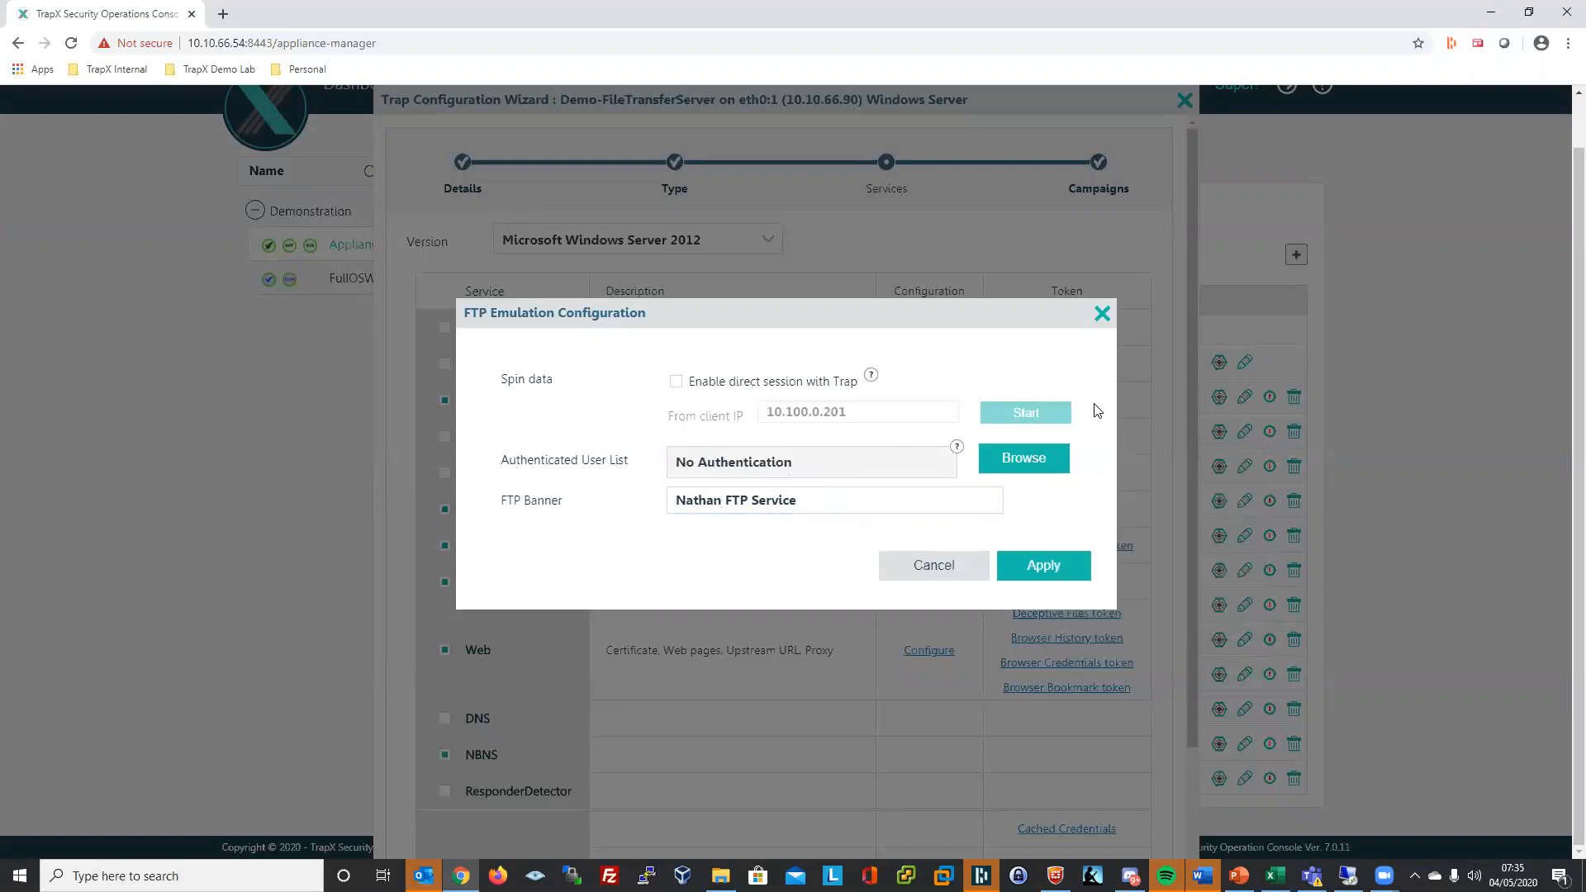
left_click(1061, 574)
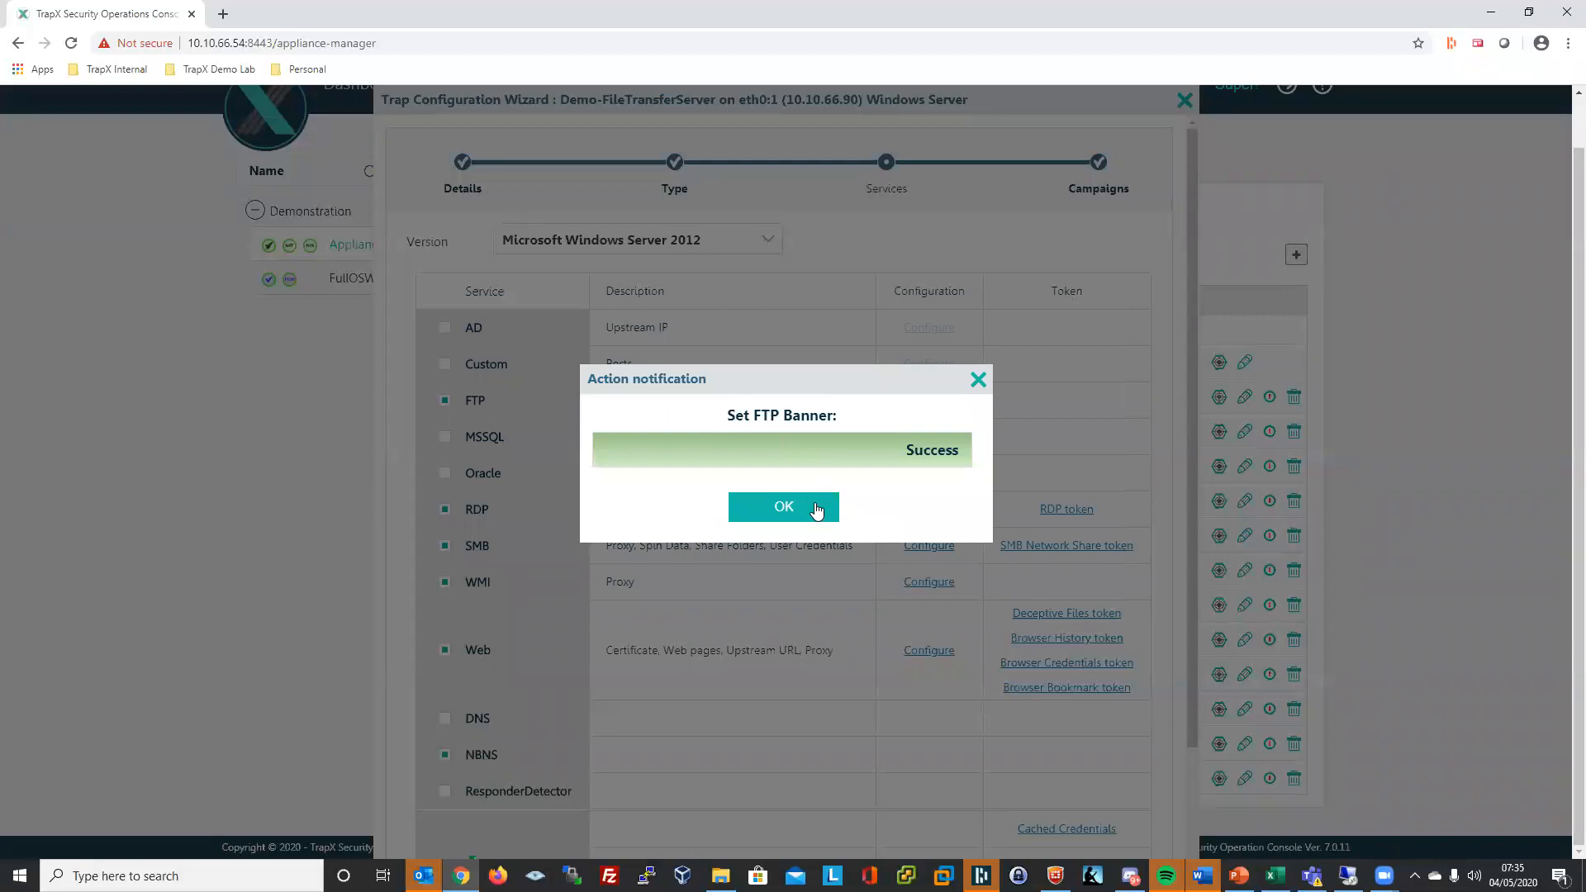
- Dismiss the success notice, save the trap reconfiguration, and launch Zenmap from the taskbar
left_click(813, 504)
scroll(1171, 556, "down", 2)
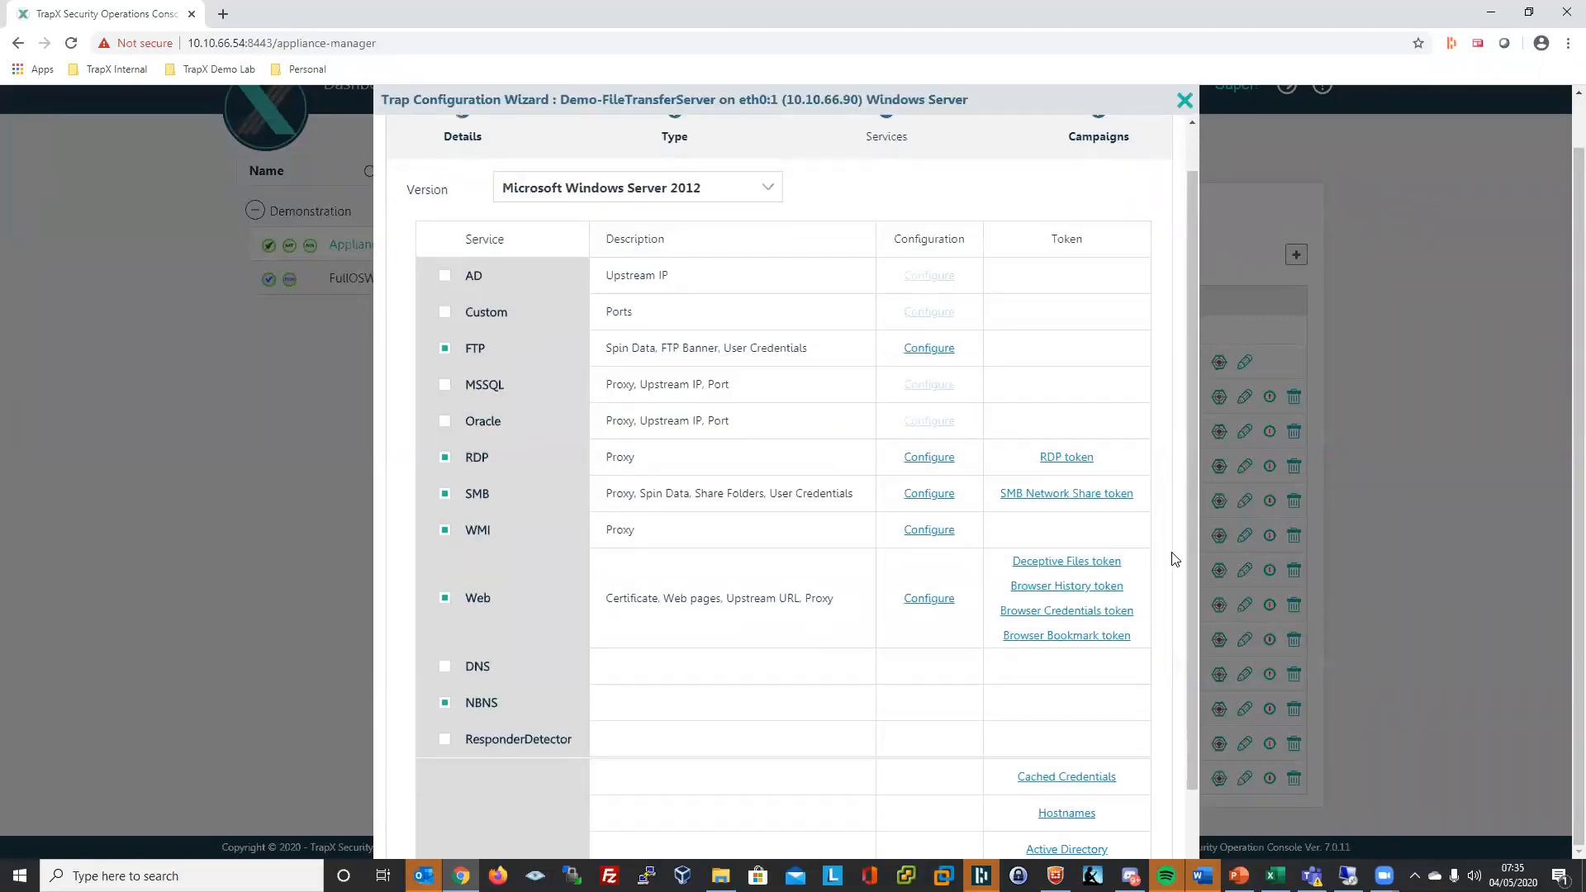
left_click(1088, 842)
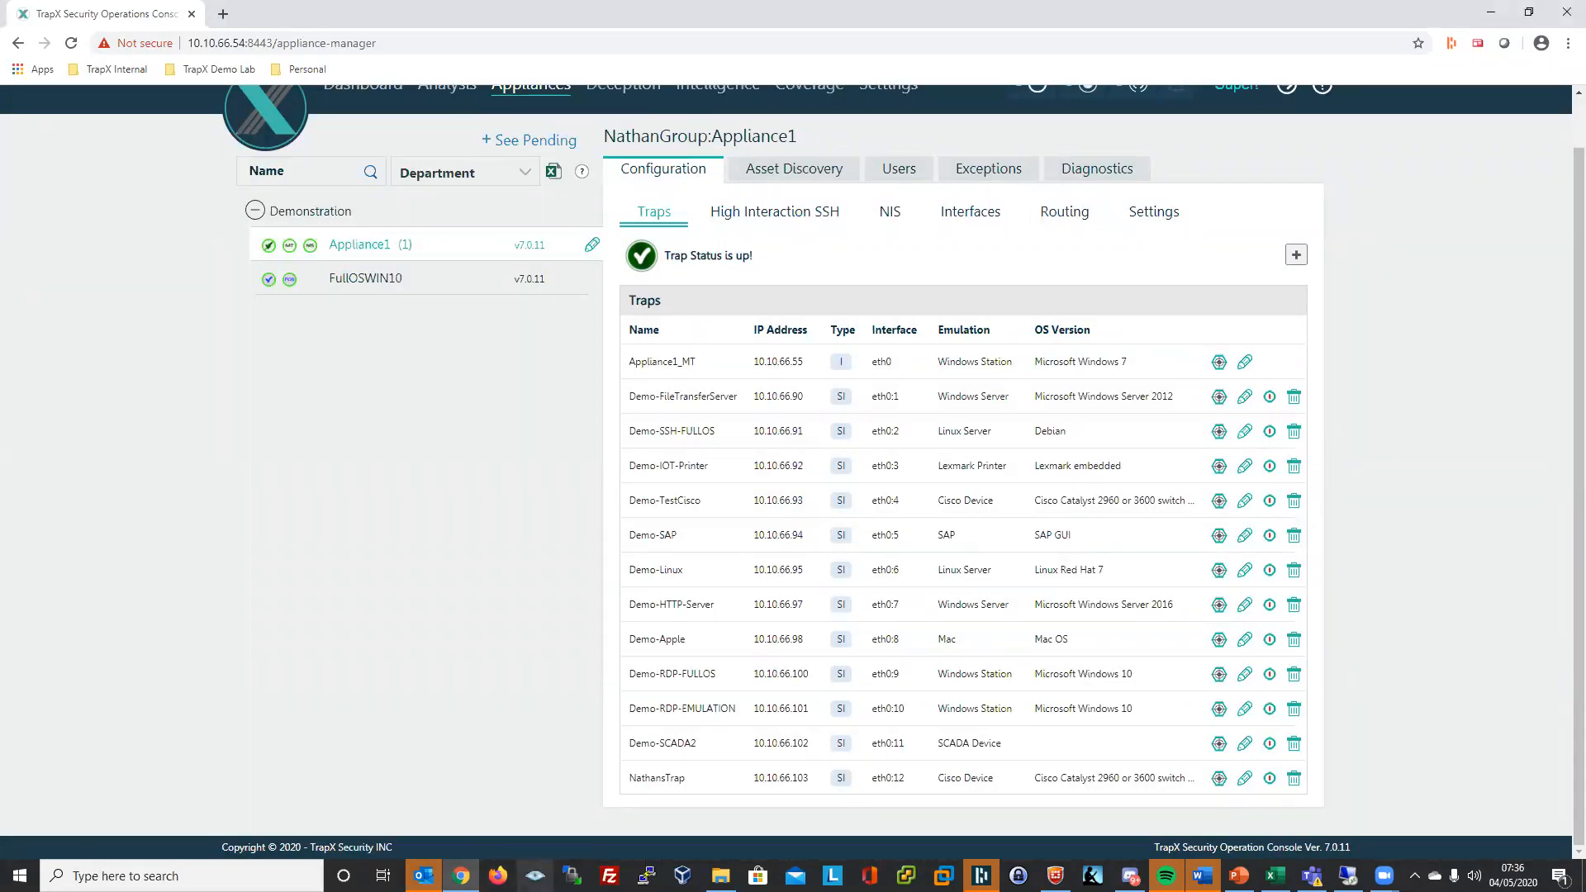
left_click(535, 876)
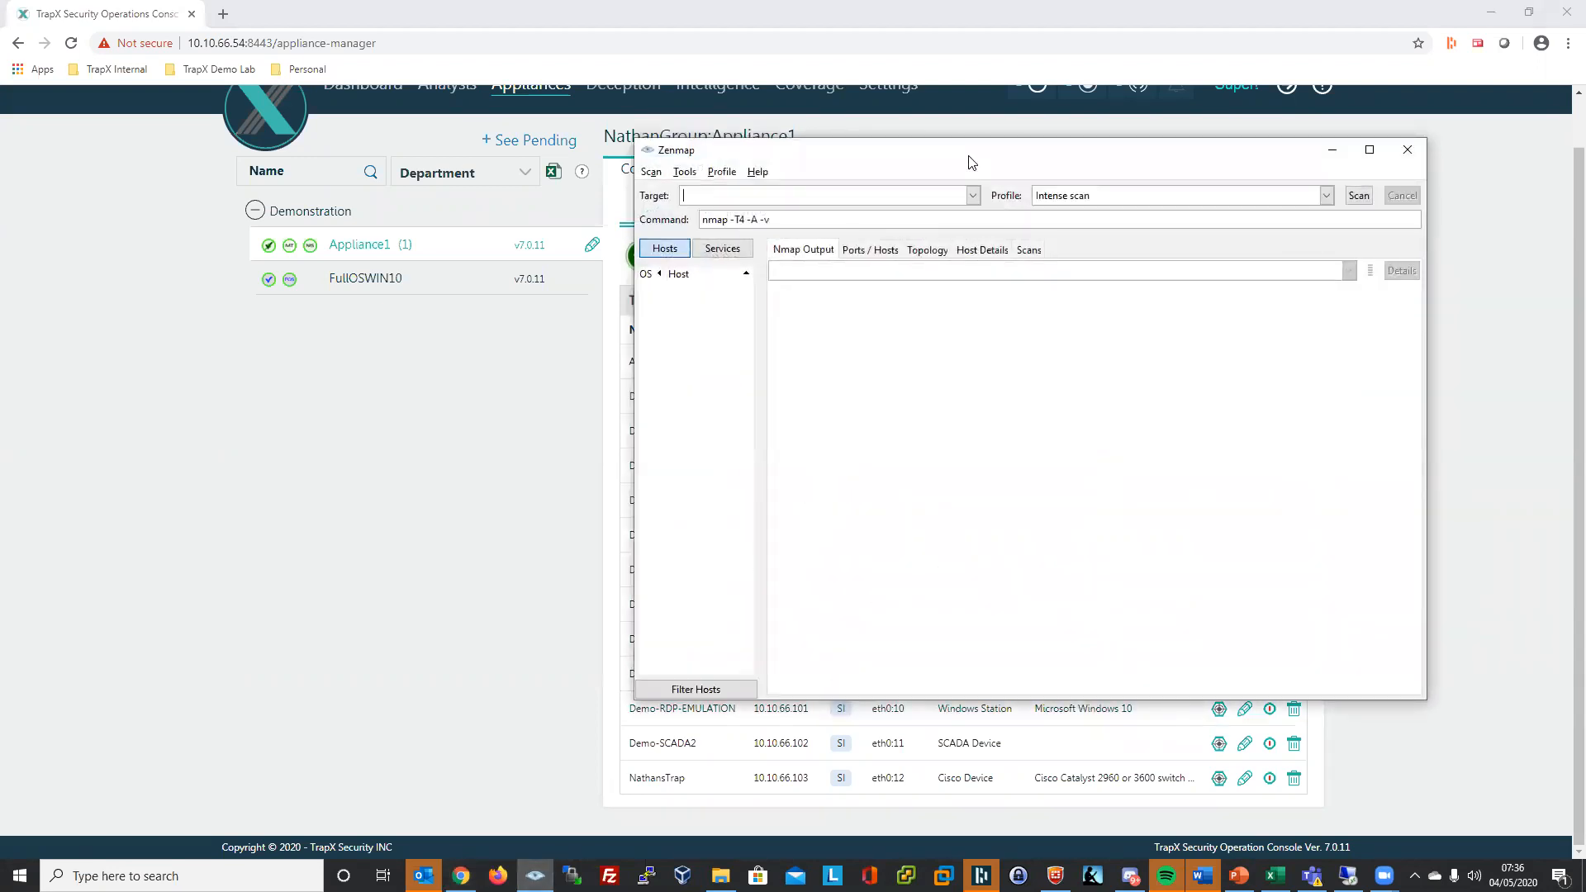
- Reposition and shrink the Zenmap window to uncover the trap rows behind it
left_click_drag(970, 156, 559, 345)
left_click(554, 332)
left_click(535, 876)
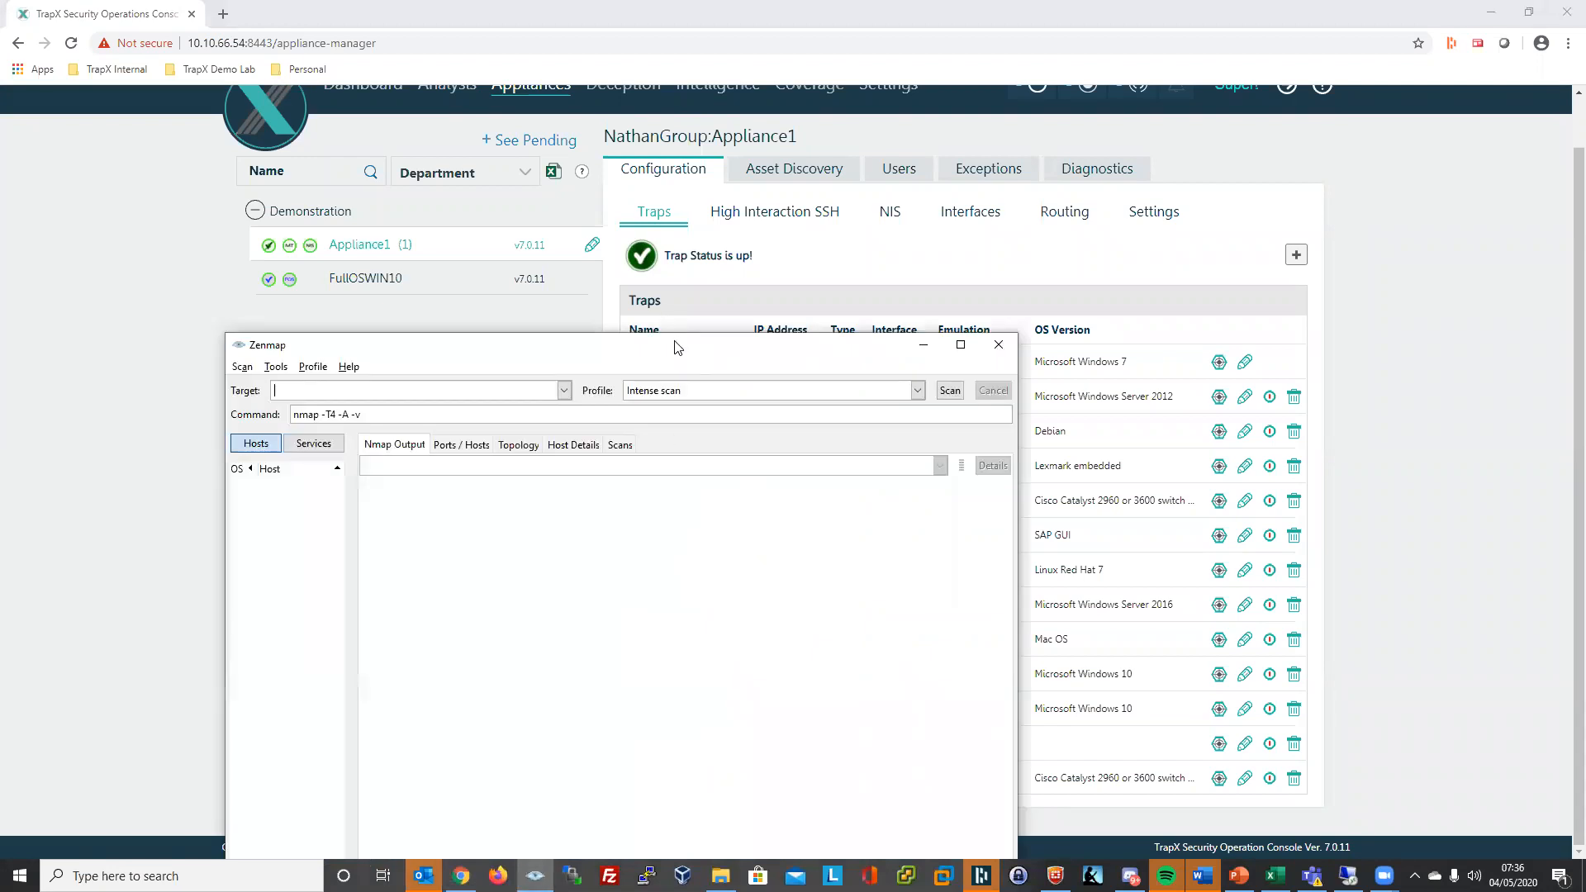
left_click_drag(671, 335, 719, 421)
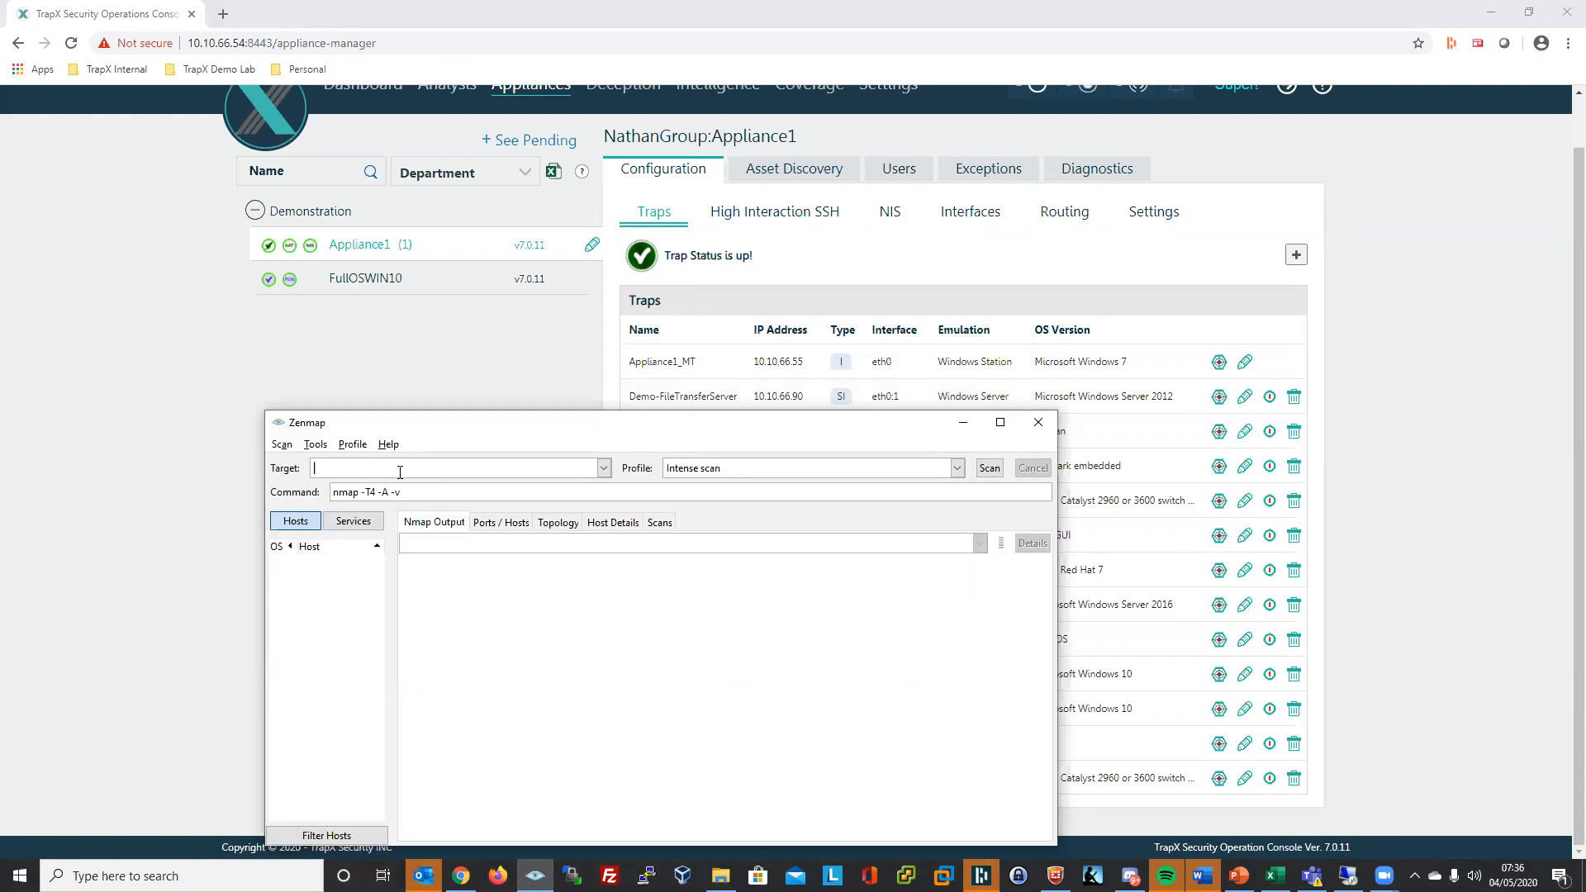
- Run a Quick scan of 10.10.66.90 and highlight the open 21/tcp ftp line
type("10.1")
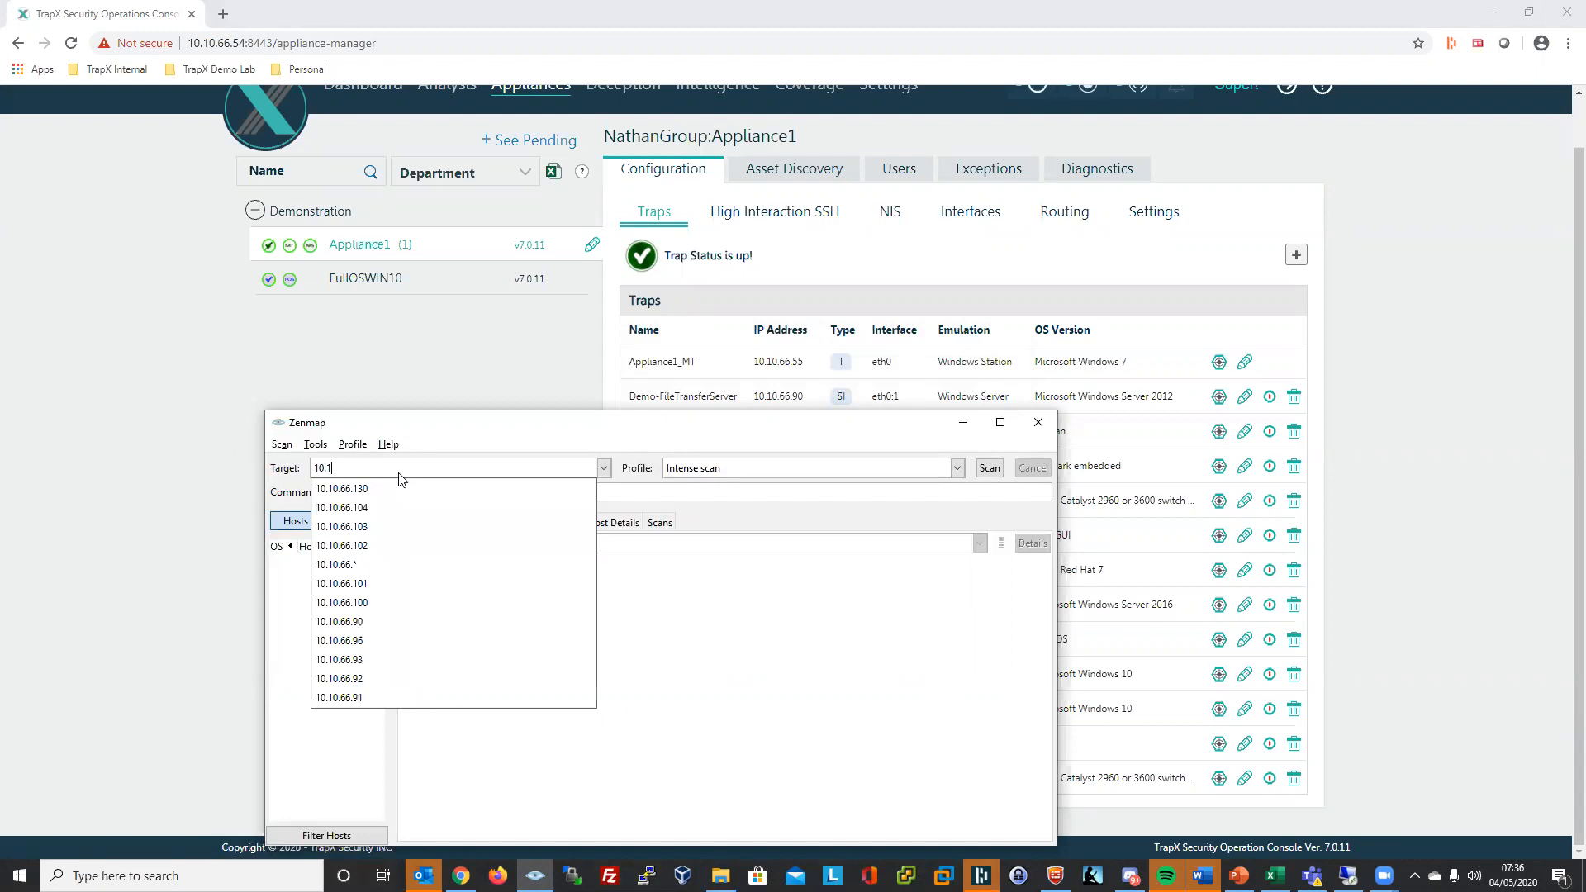
type("0.66.90")
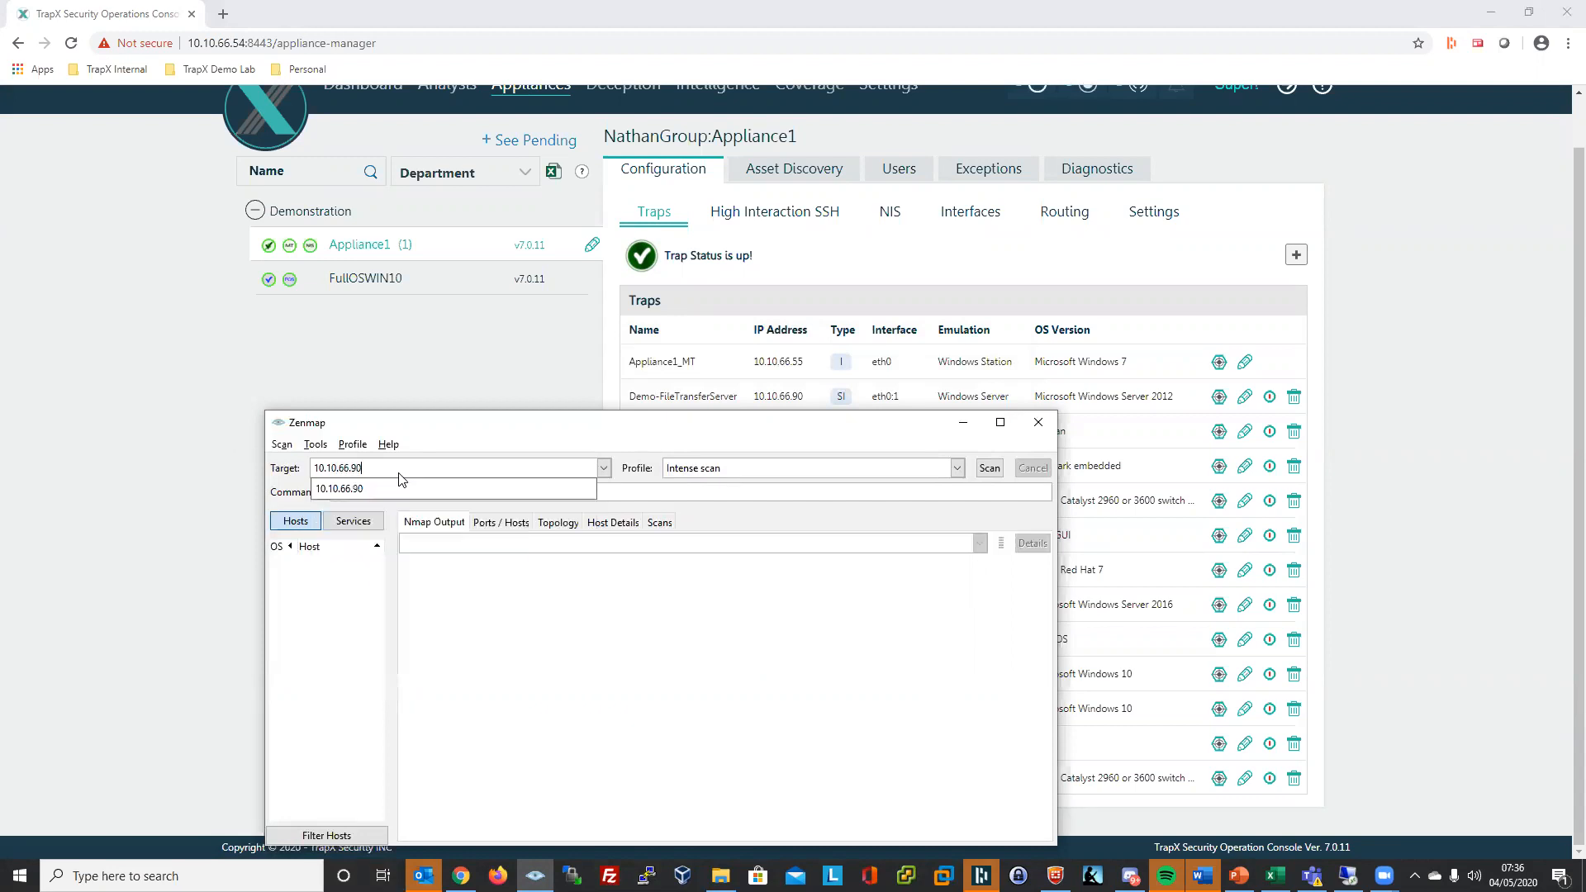
left_click(956, 467)
left_click(956, 468)
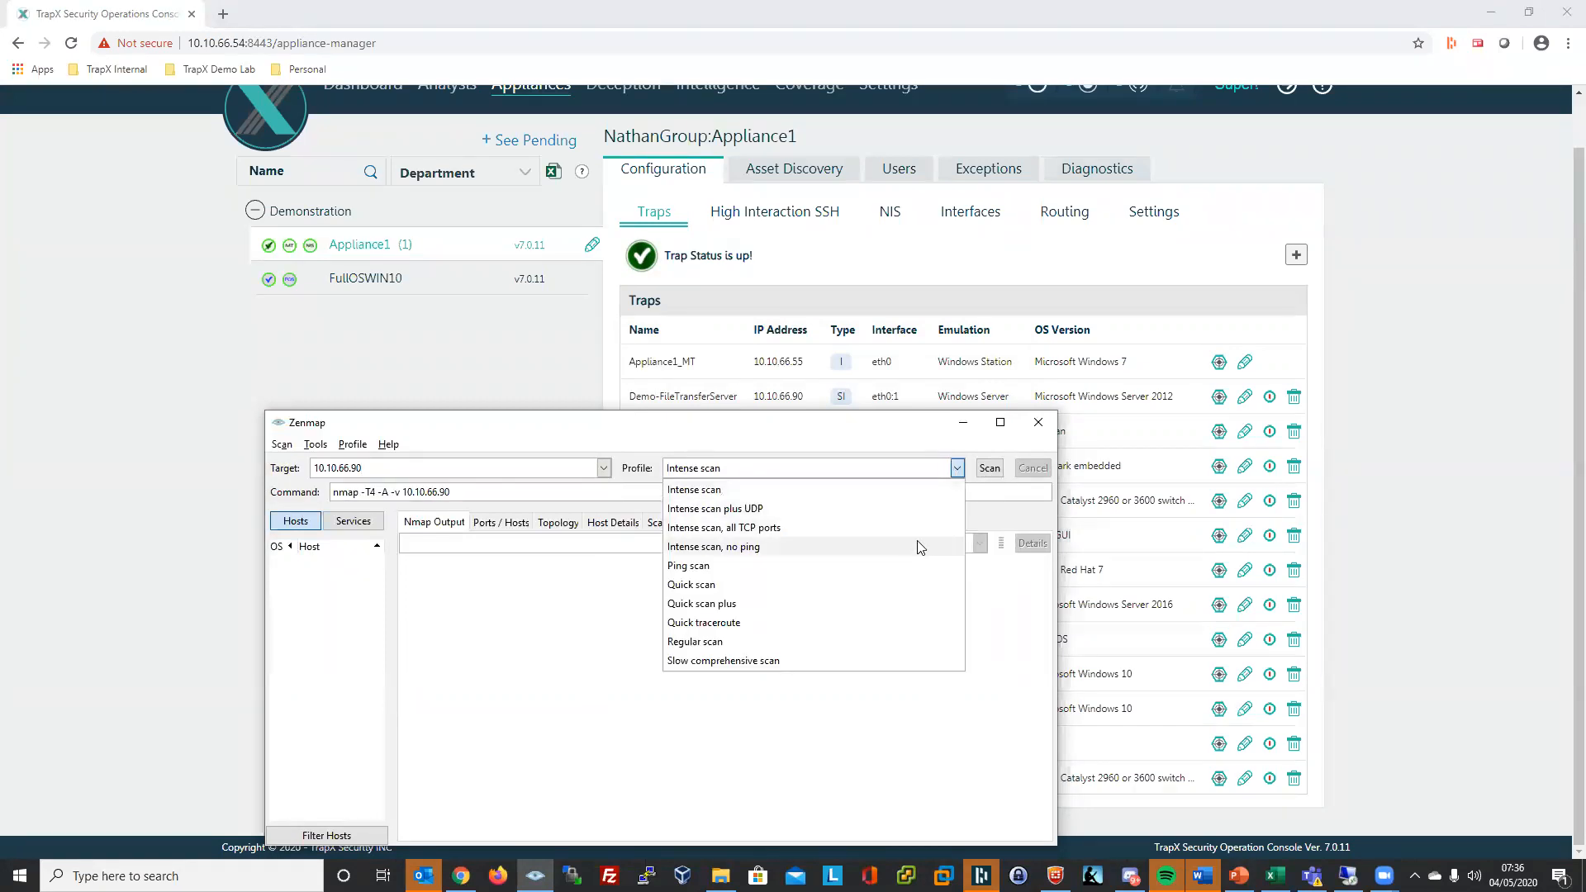
left_click(909, 584)
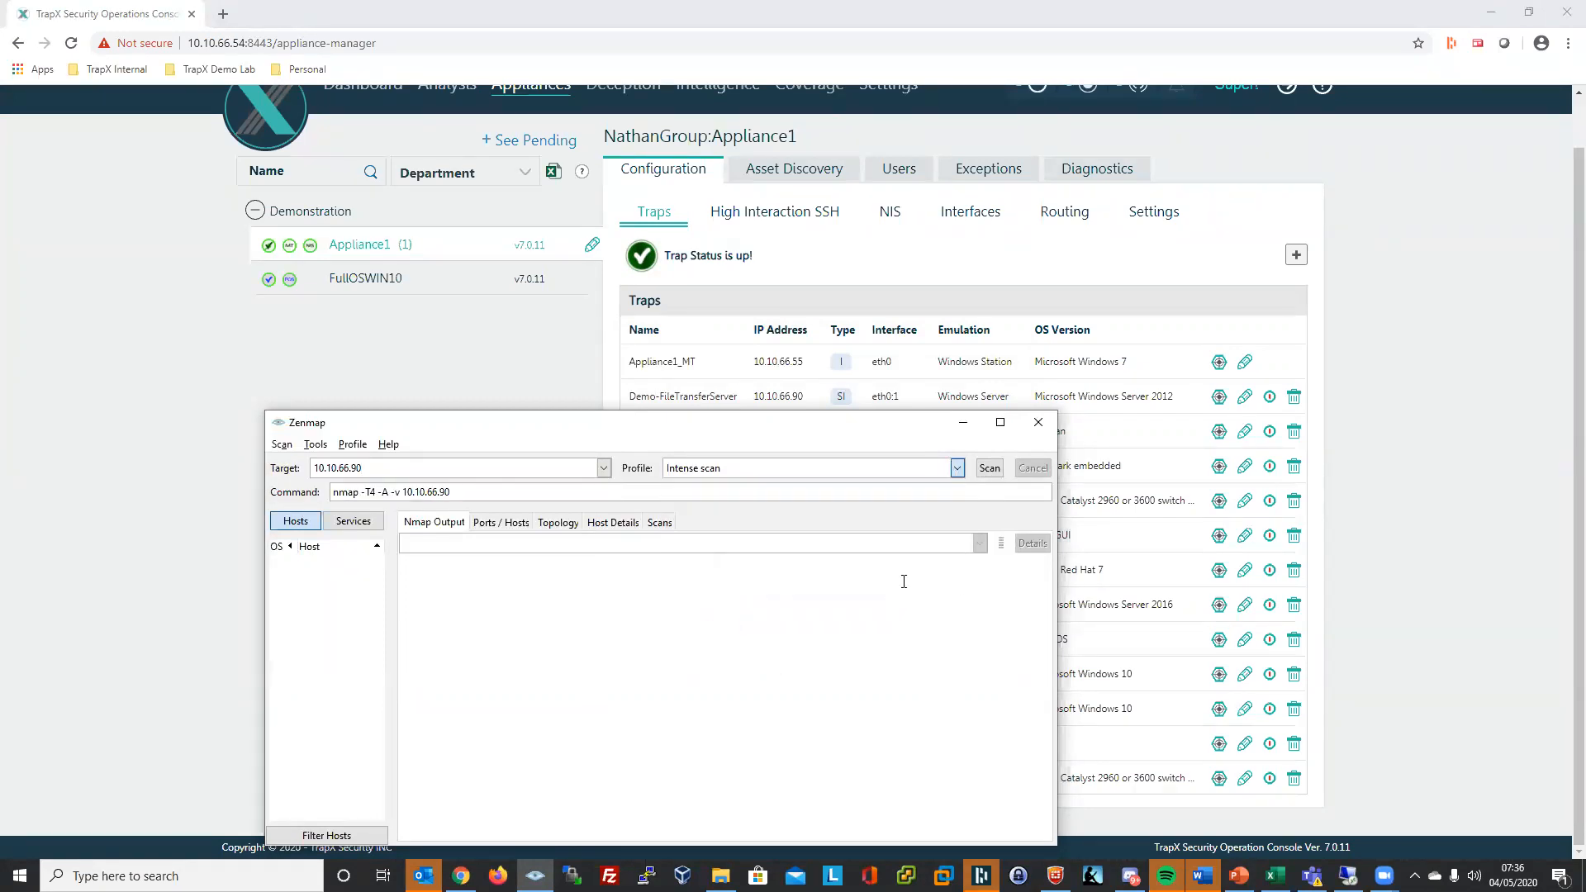
left_click(985, 474)
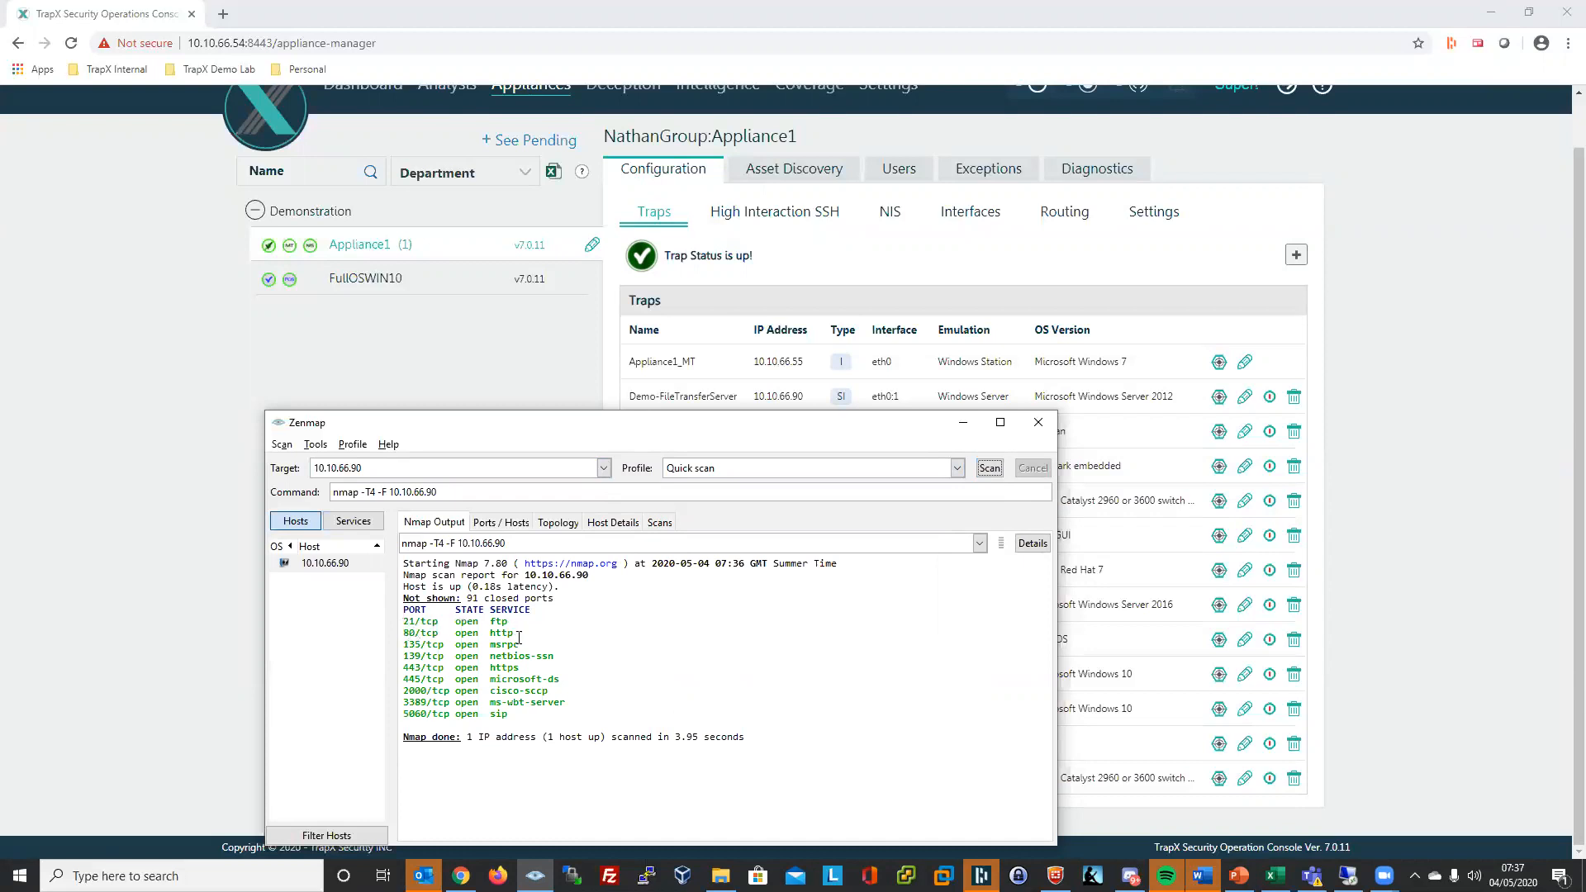
left_click_drag(514, 633, 399, 625)
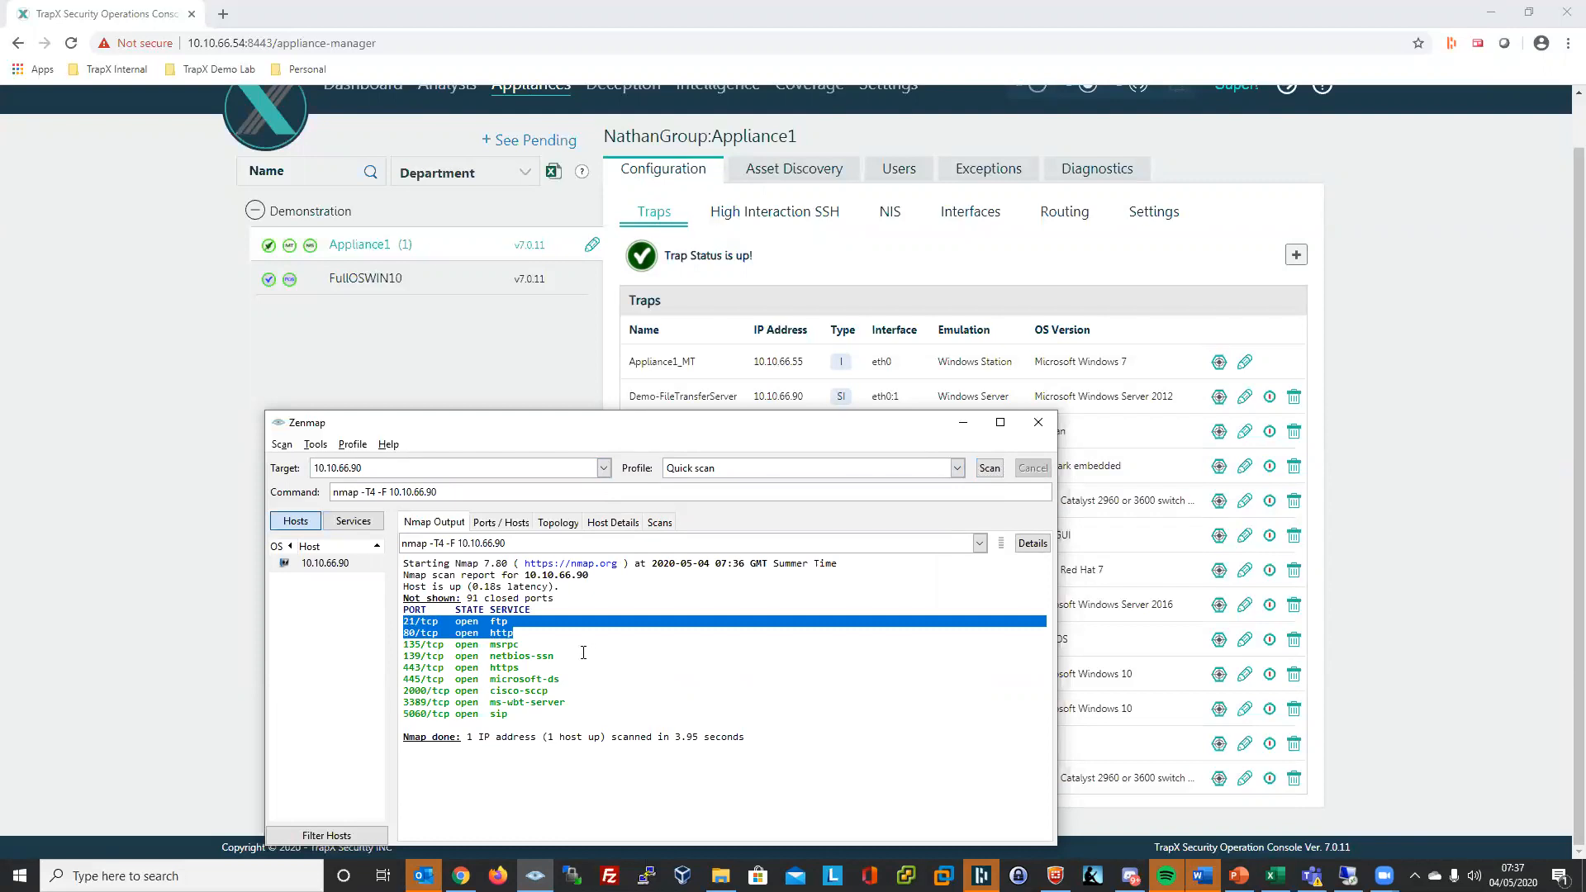
left_click_drag(521, 624, 403, 622)
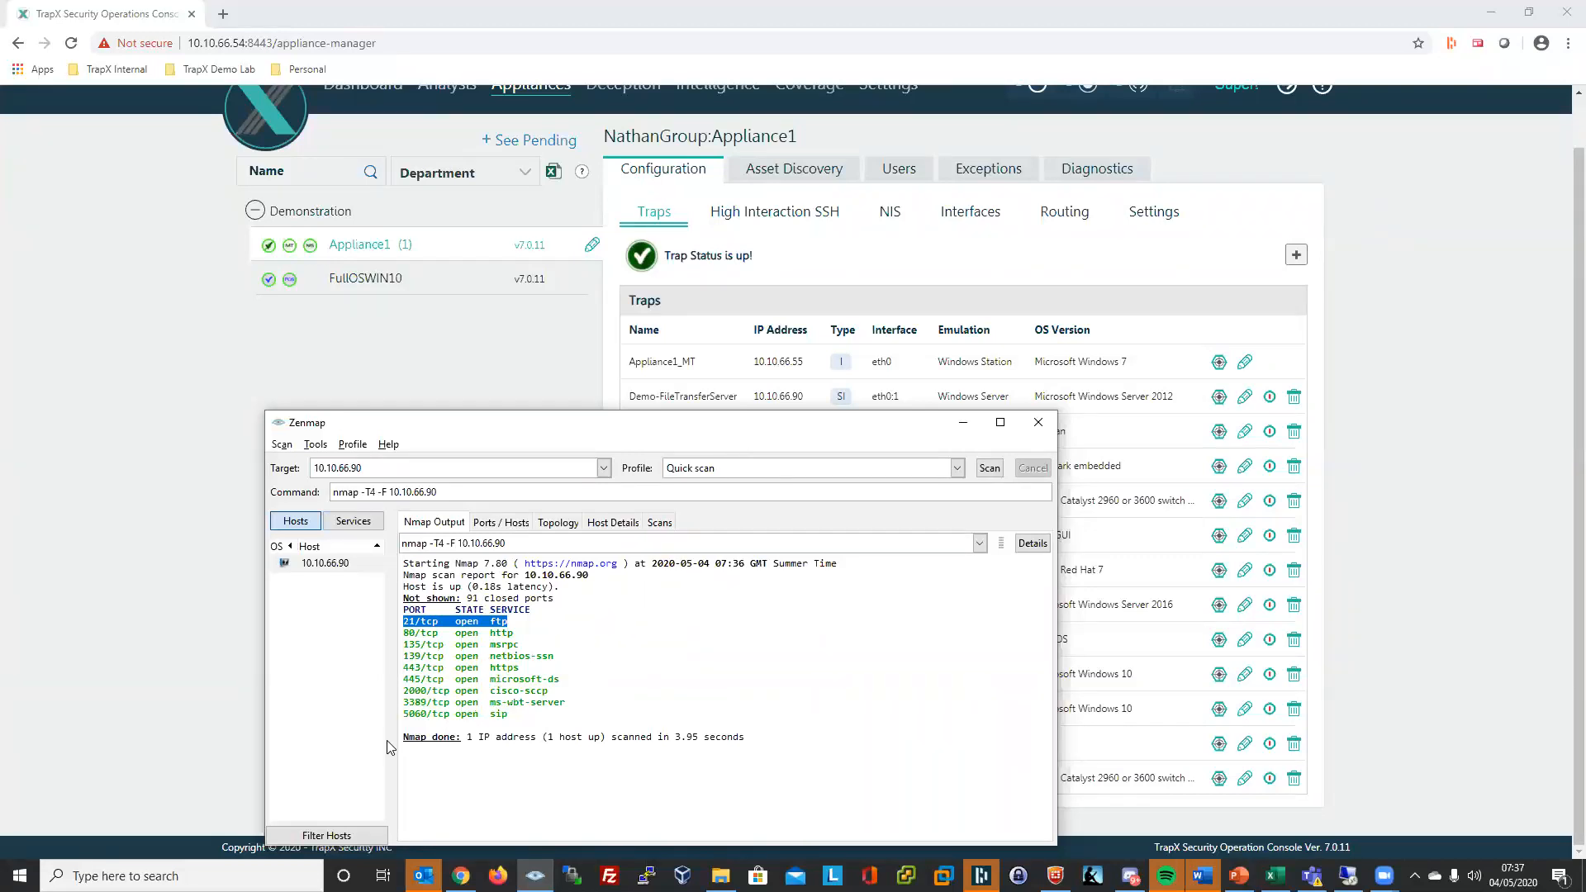
- Open Command Prompt and ping 10.10.66.90 successfully
left_click(256, 875)
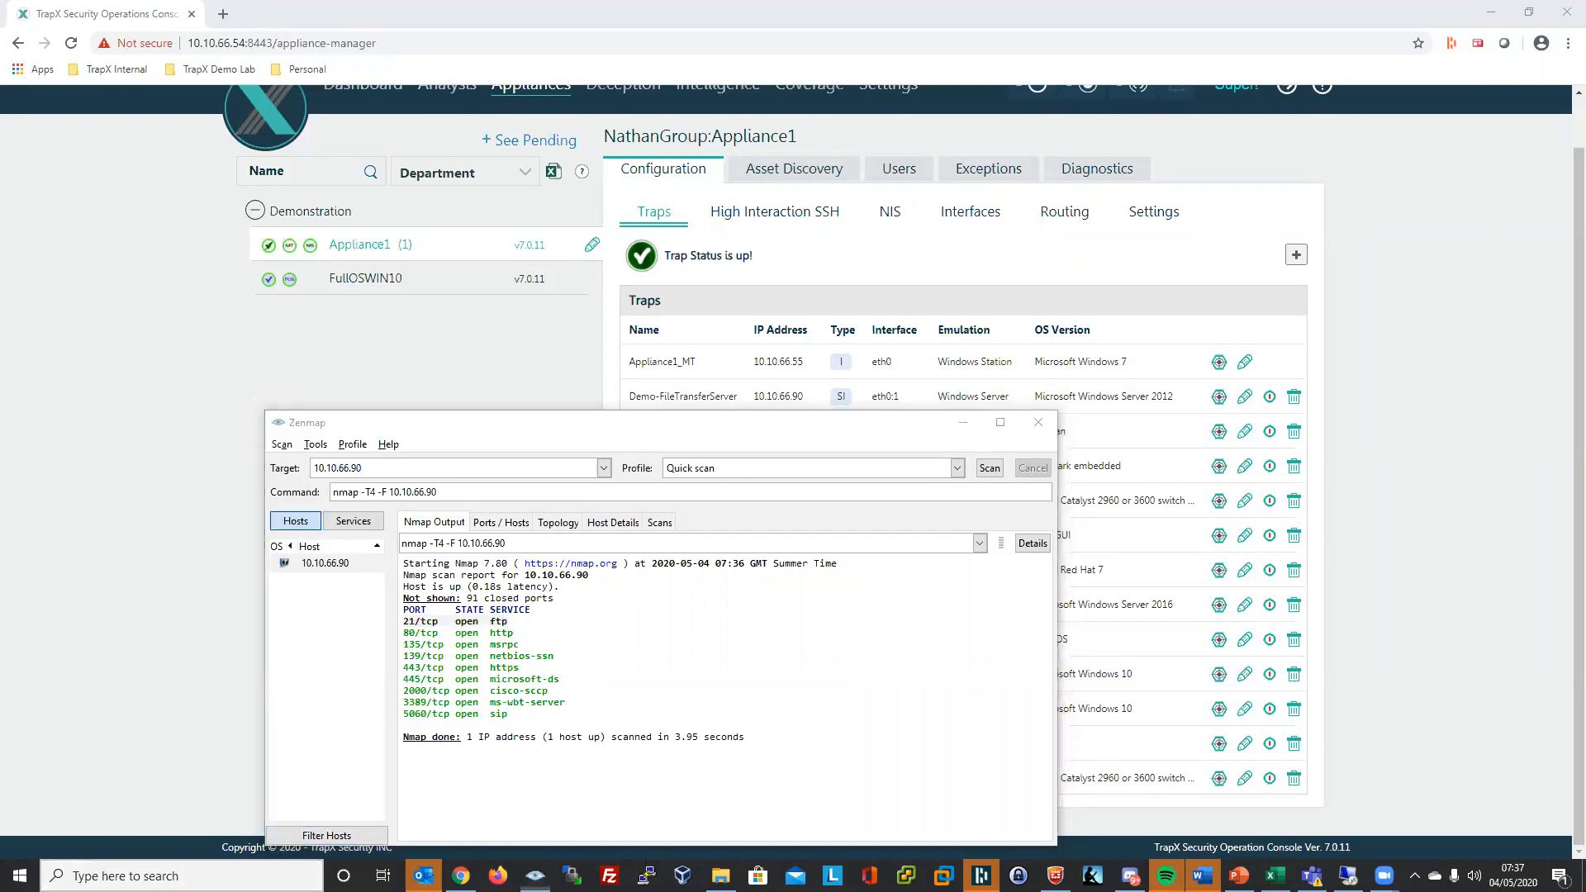
type("cmd")
key("Return")
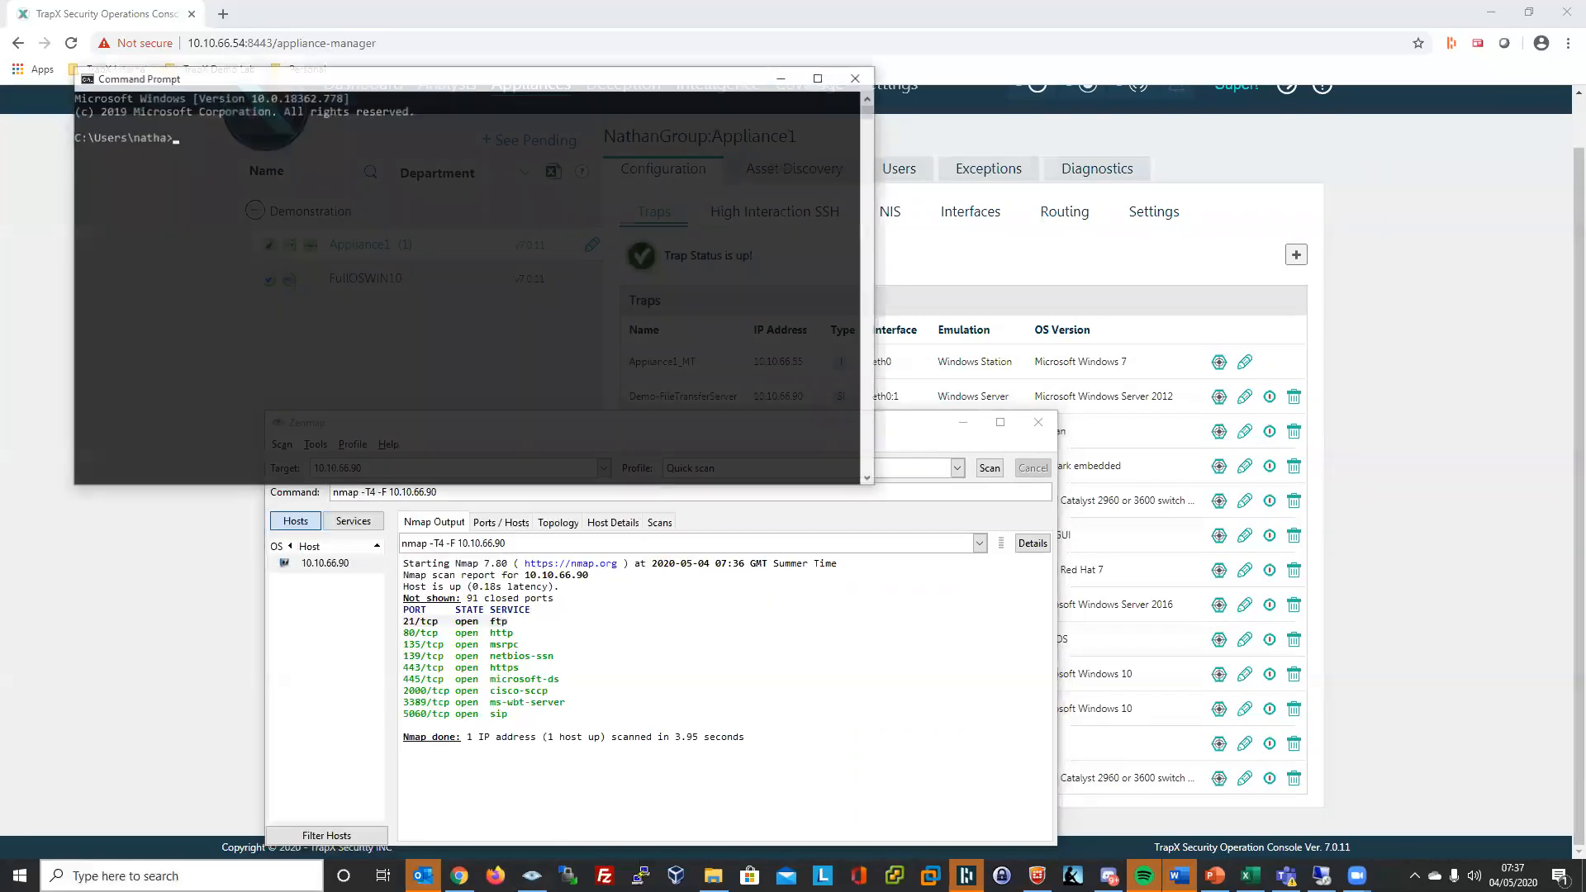
type("ping 10.10.66.90")
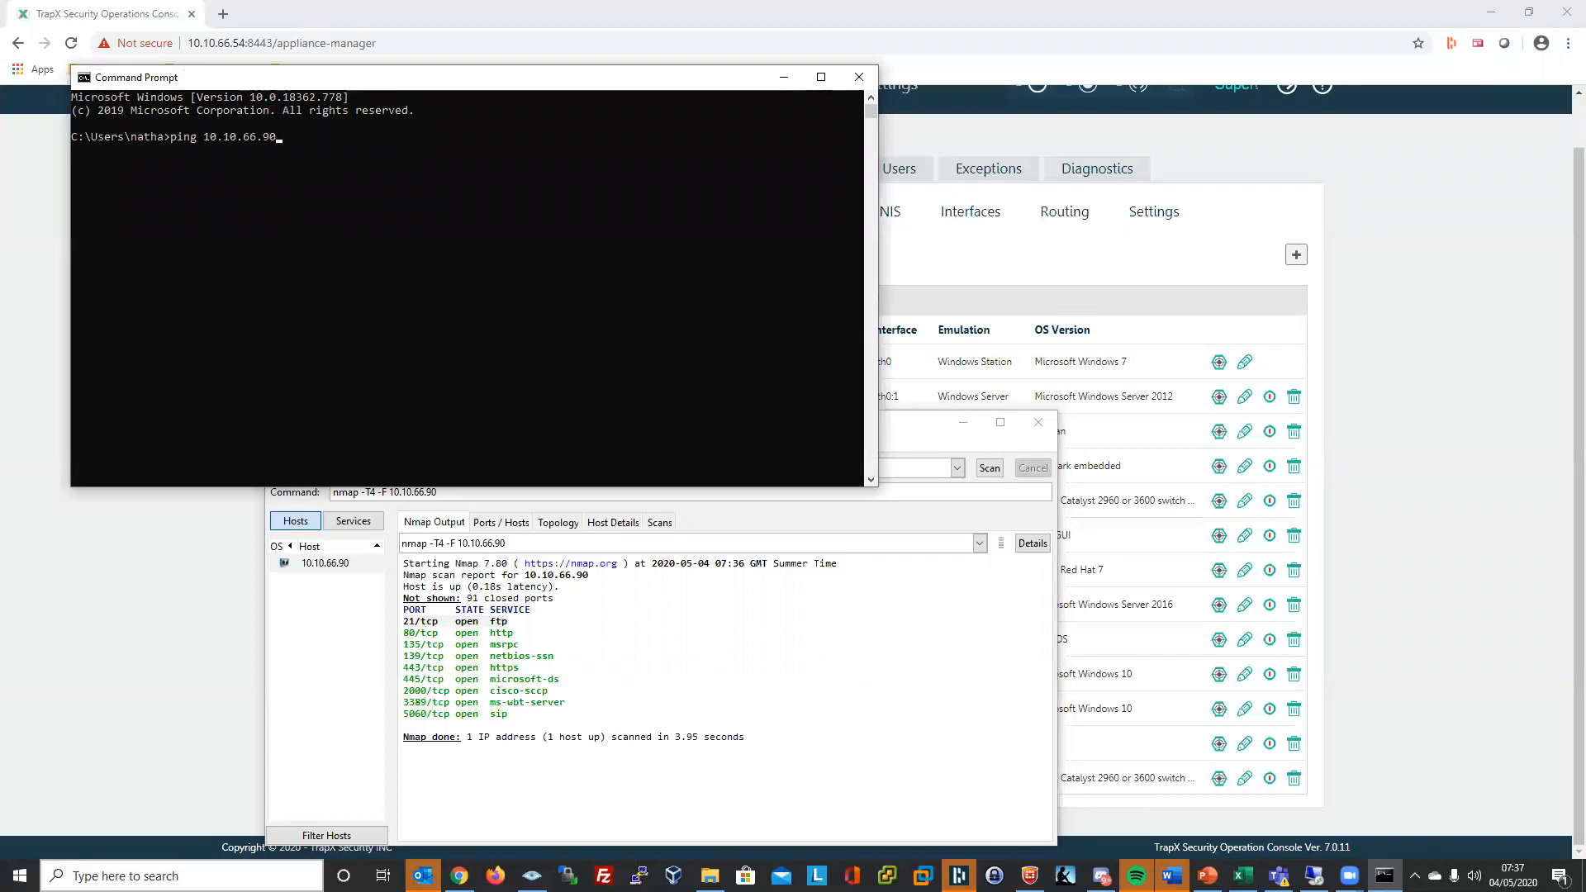
key("Return")
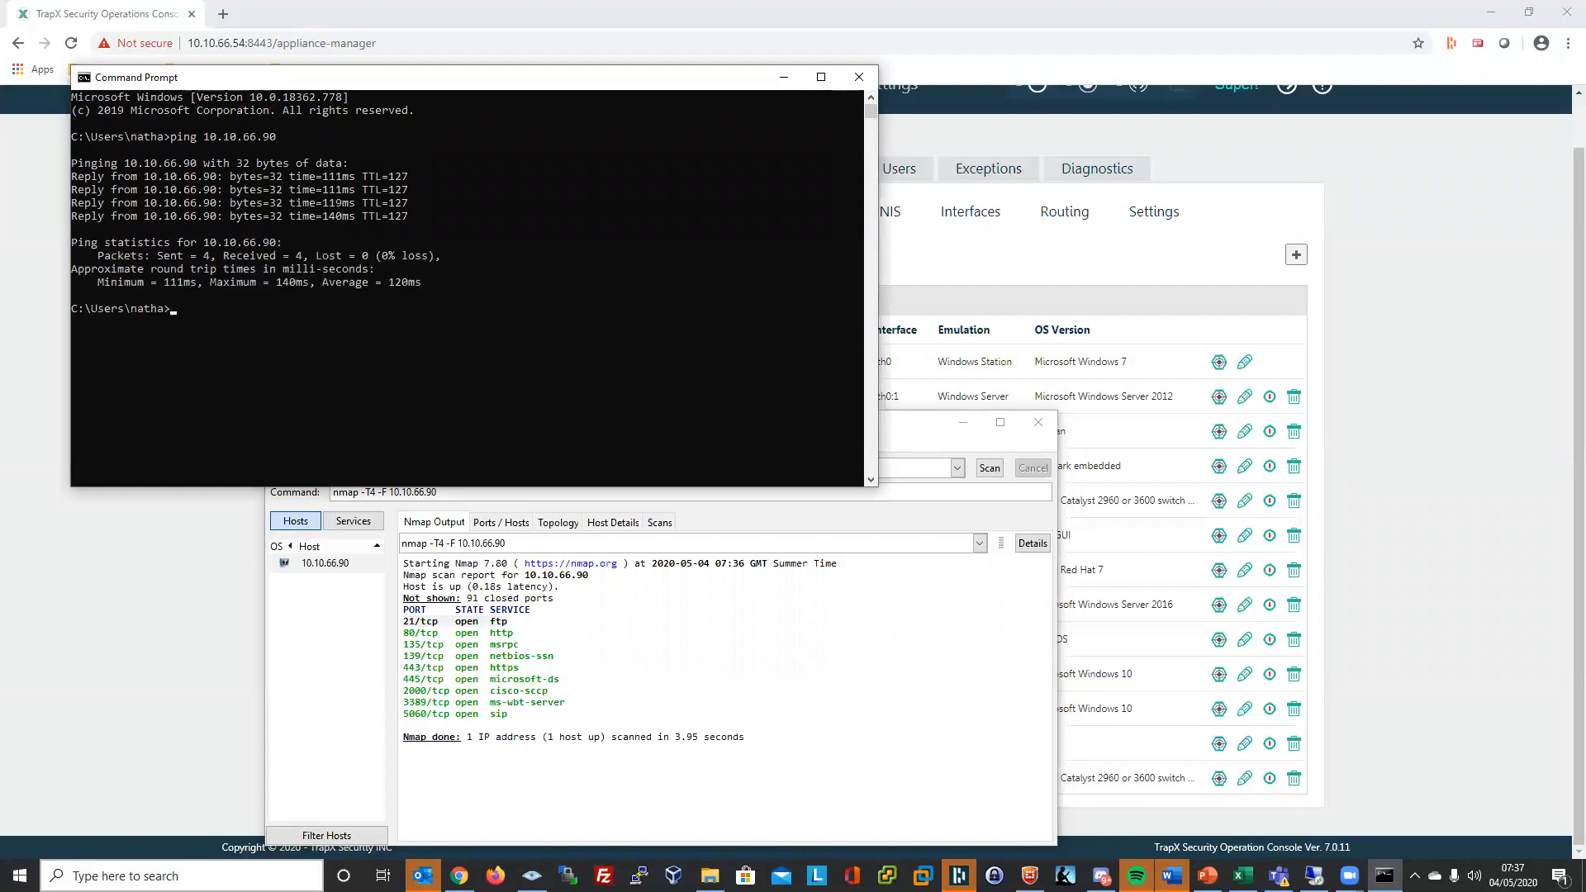
- Run ftp 10.10.66.90 and highlight the 220 Nathan FTP Service banner line
type("ftp 10.10.66.90")
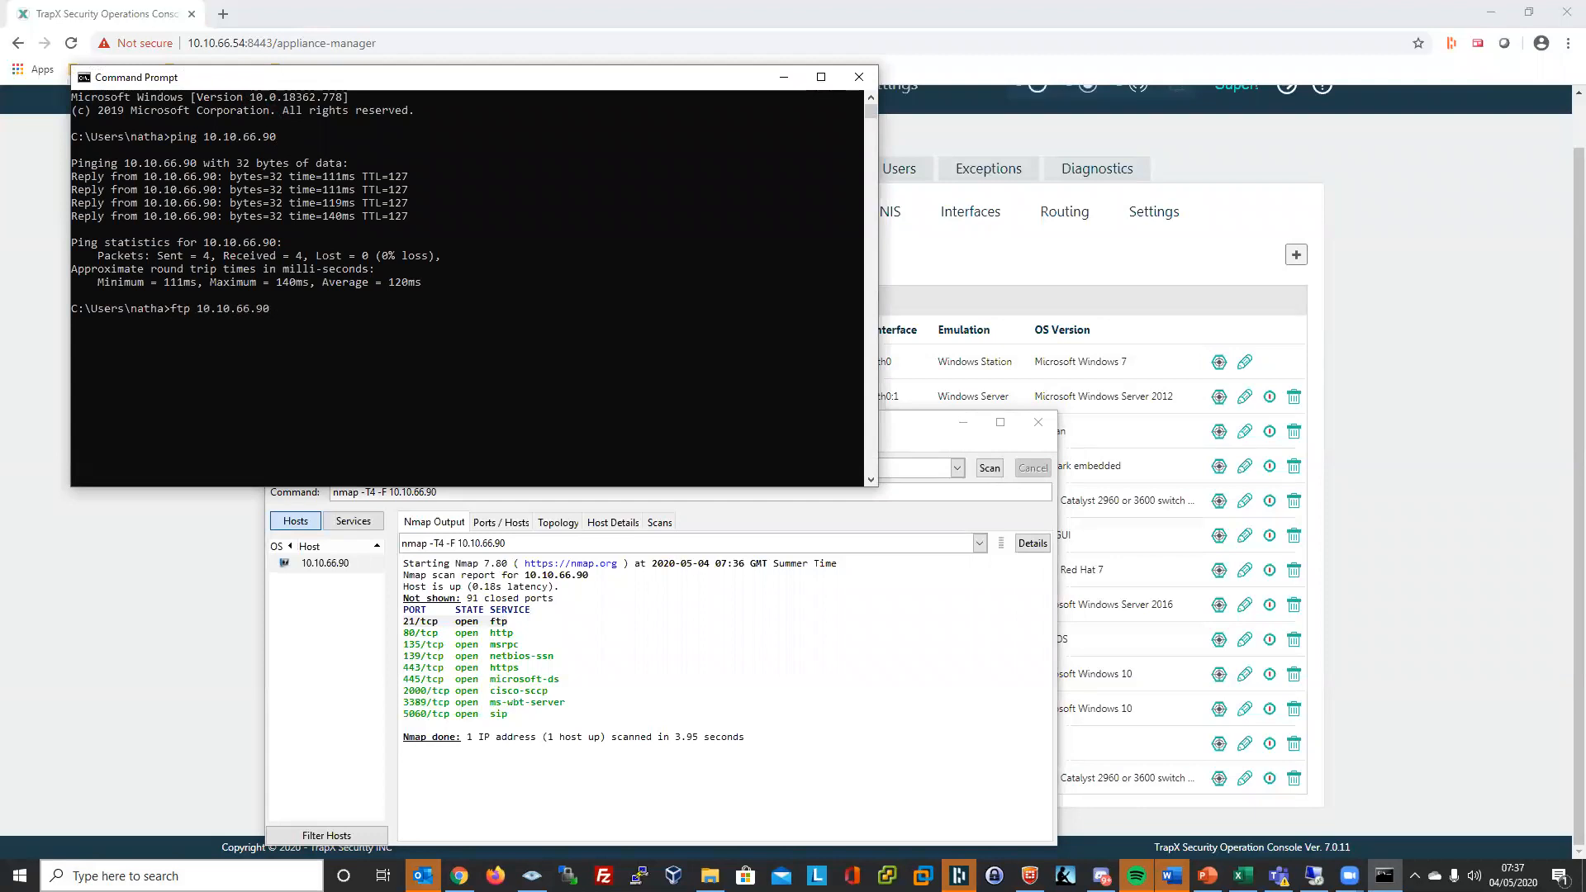
key("Return")
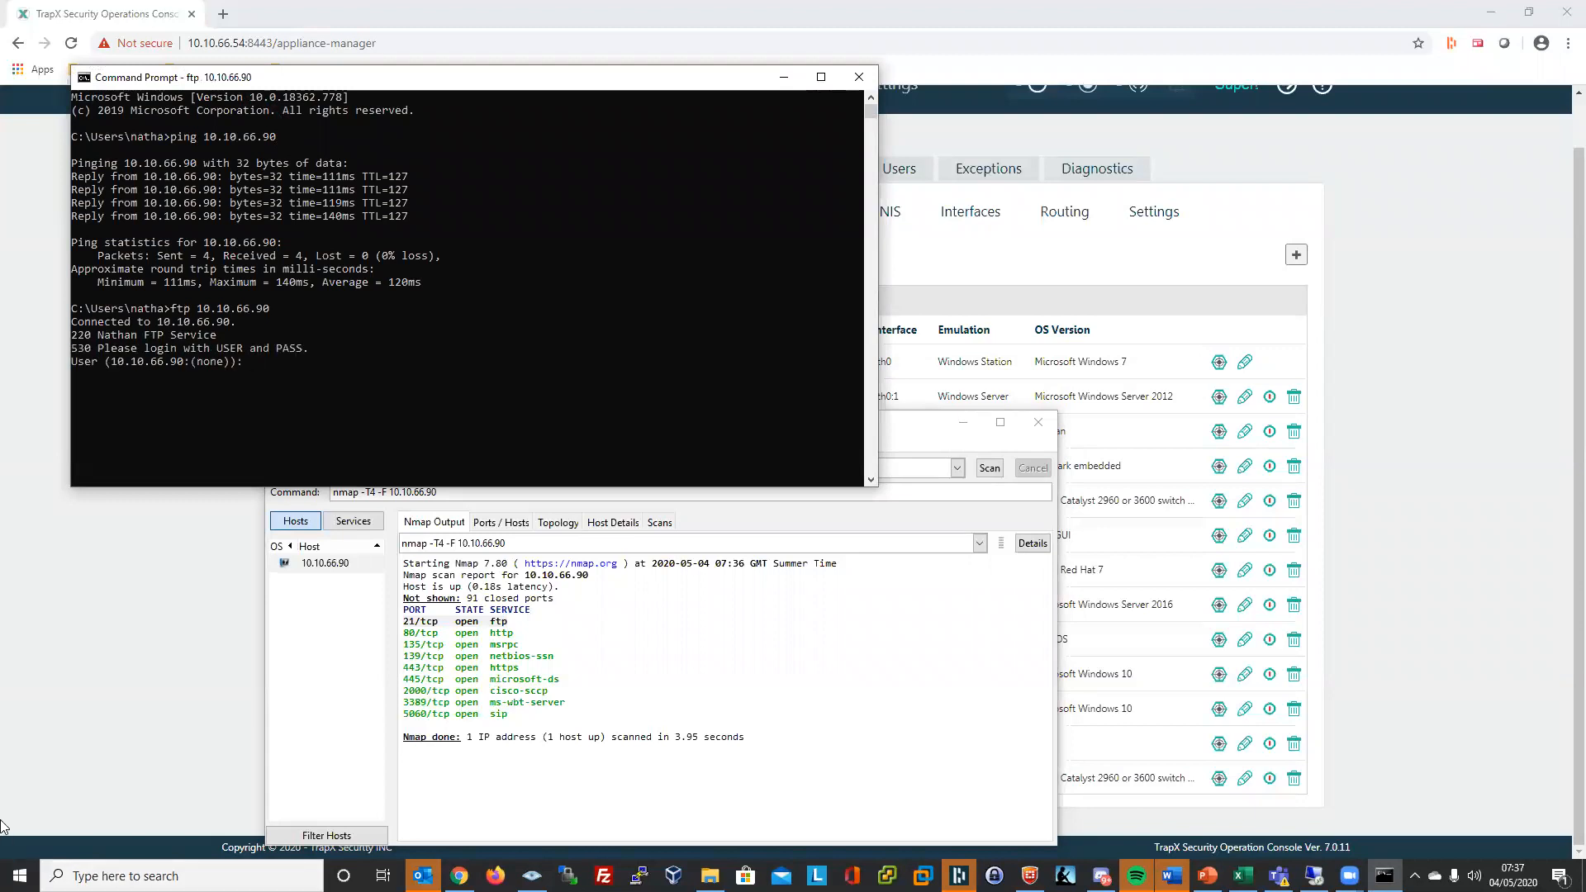
left_click_drag(228, 335, 71, 338)
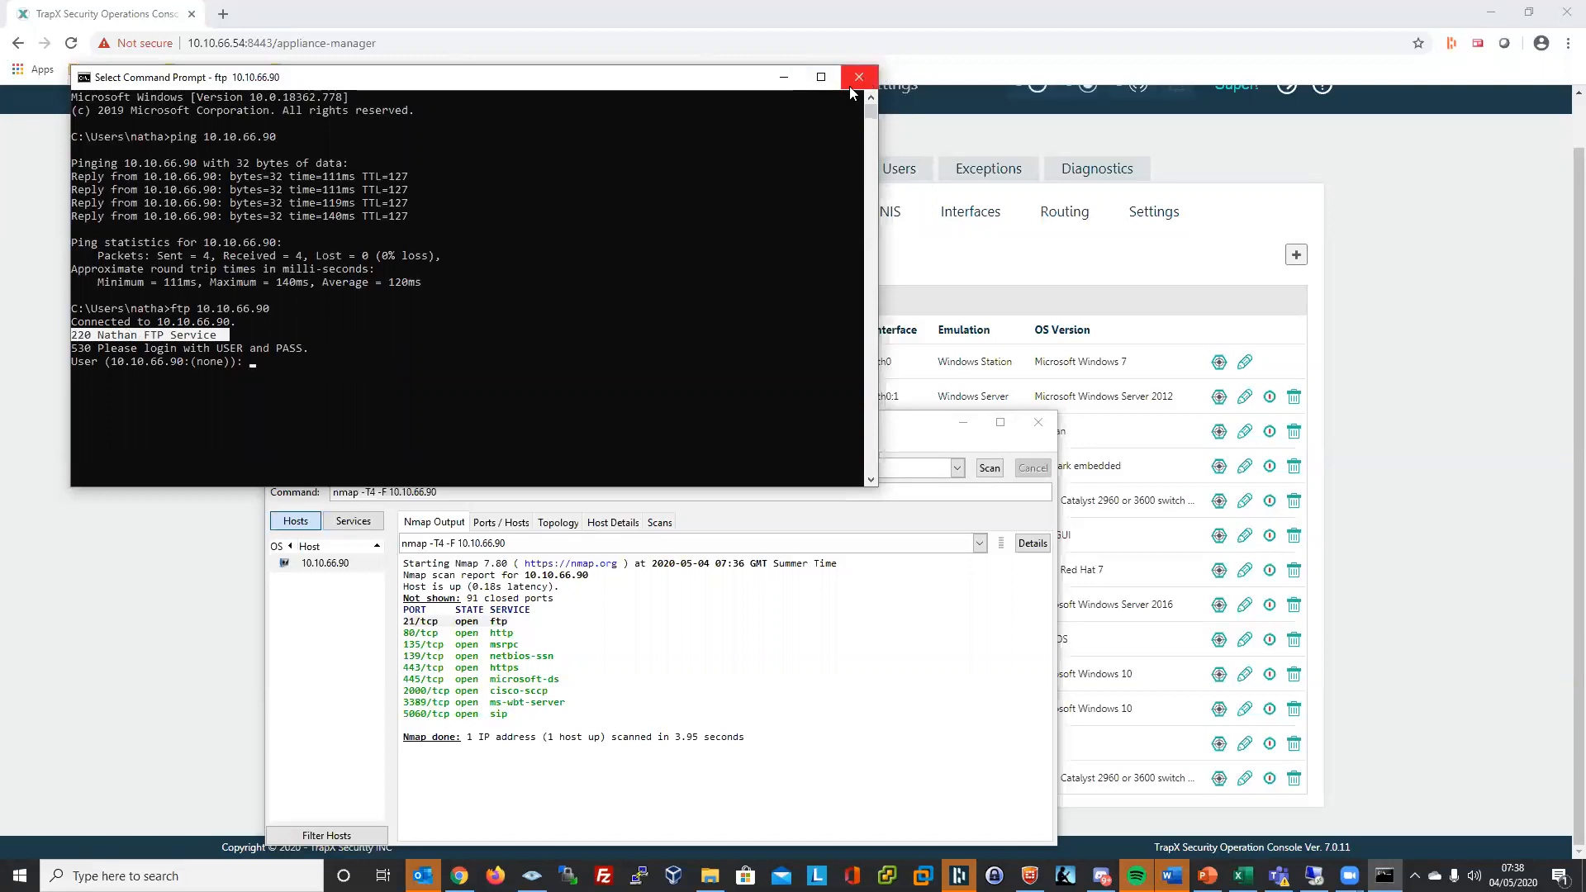
- Quickconnect FileZilla anonymously to 10.10.66.90, accepting the insecure plain FTP warning
left_click(604, 876)
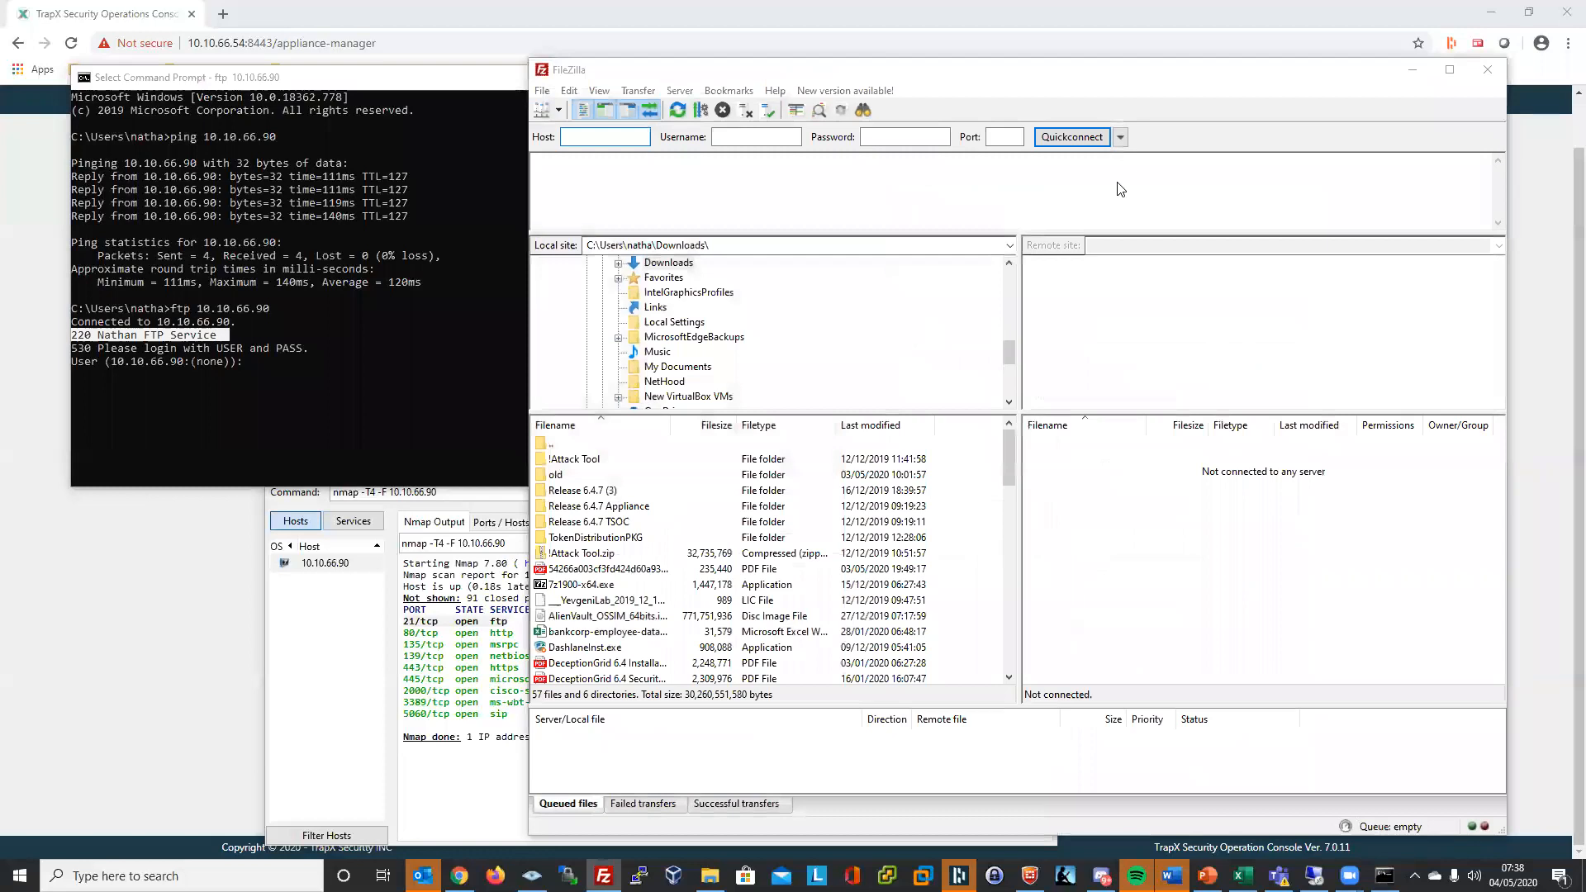
left_click(1329, 151)
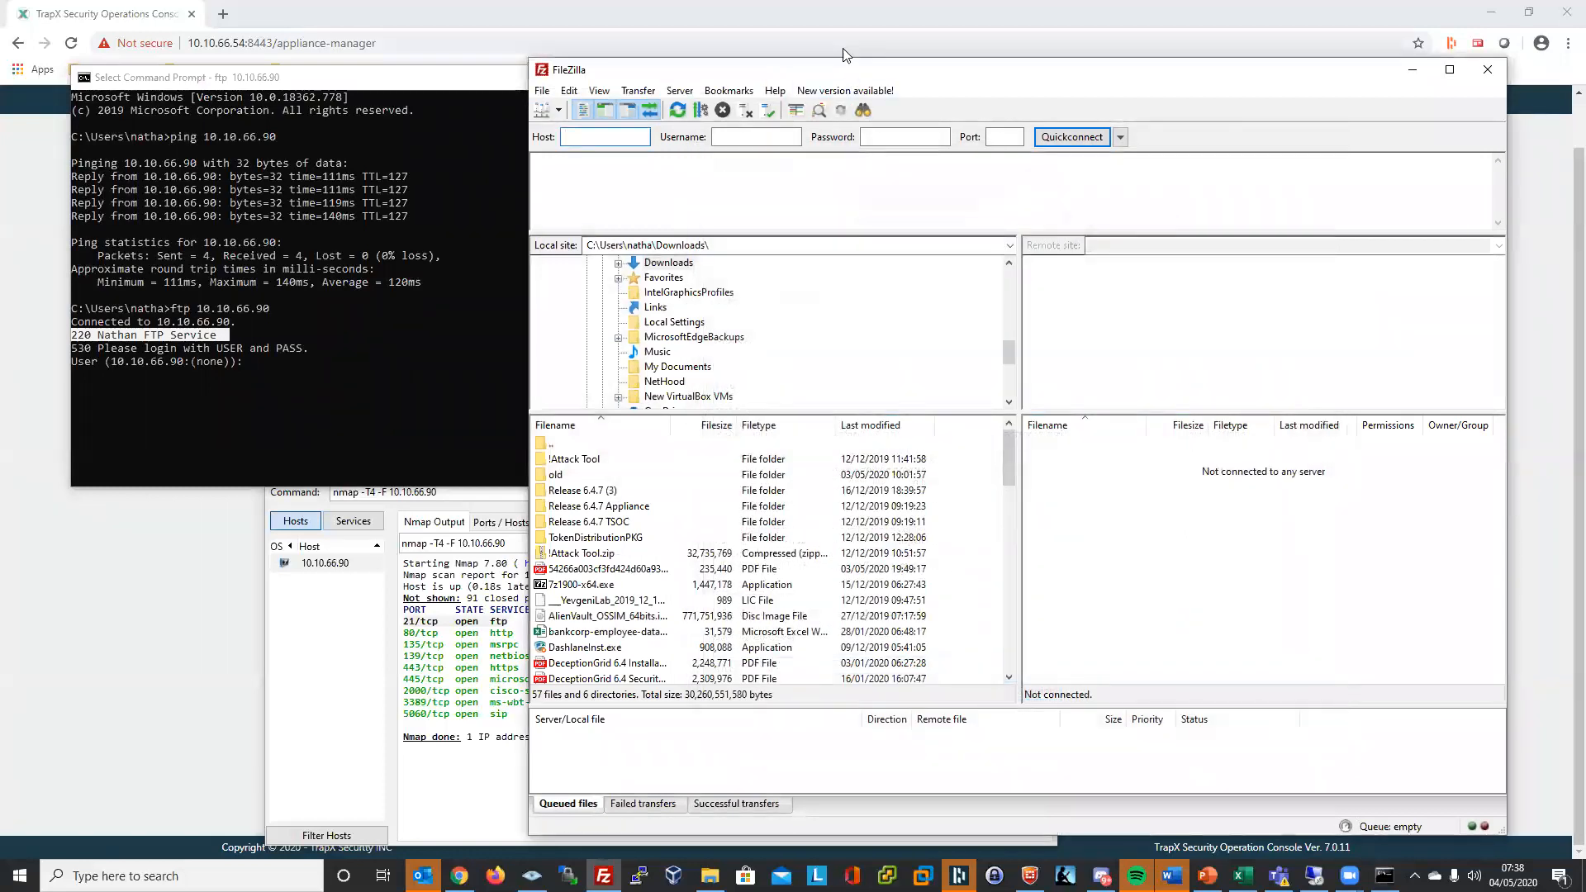
left_click_drag(839, 74, 741, 68)
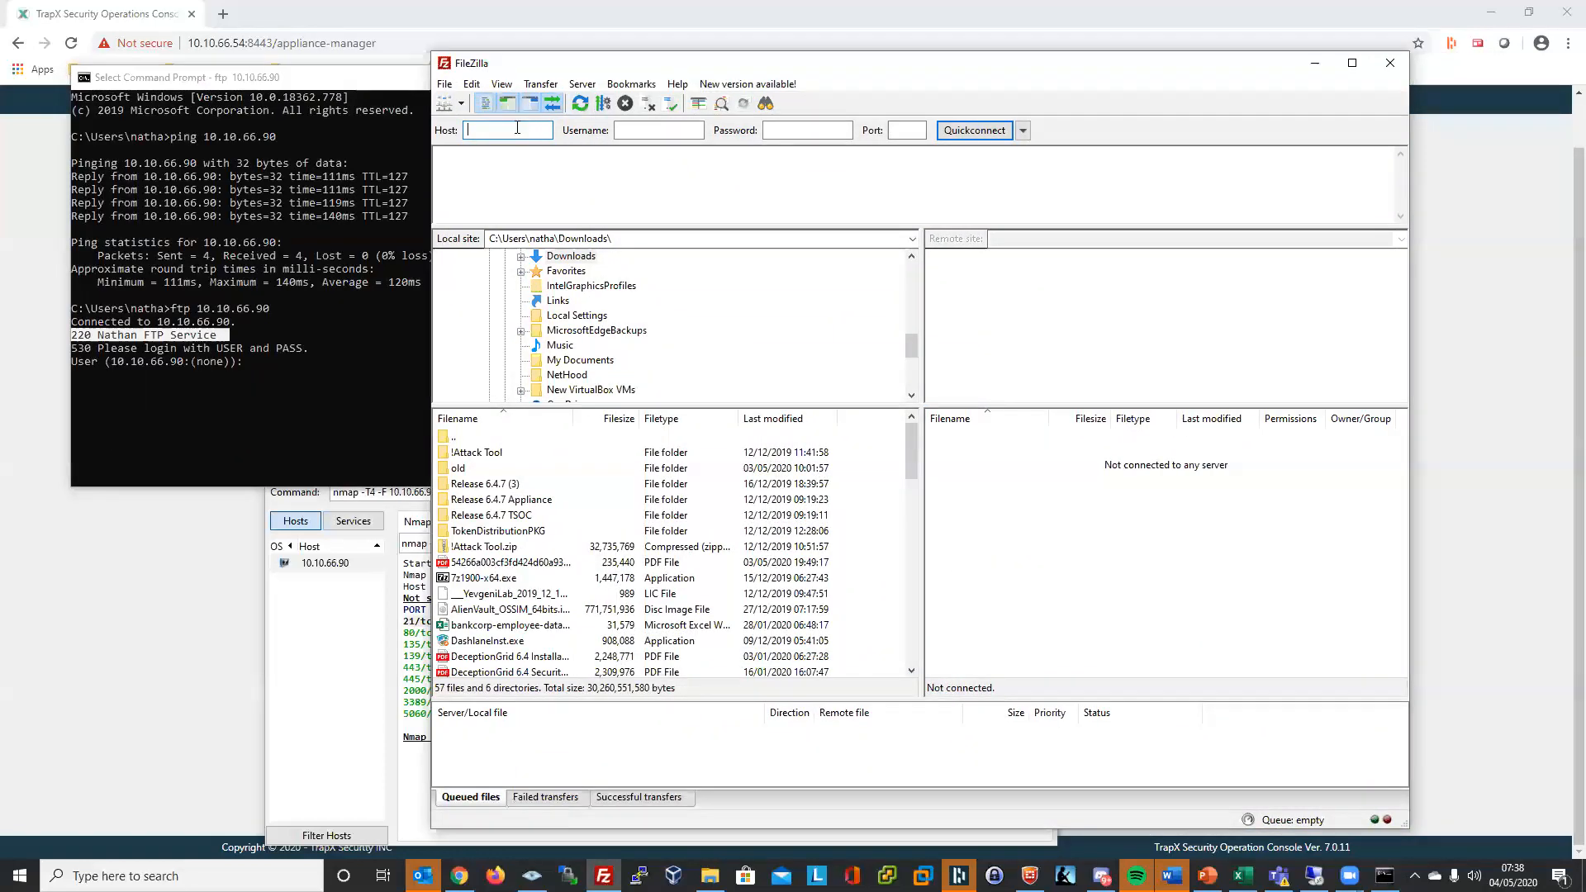
type("10.")
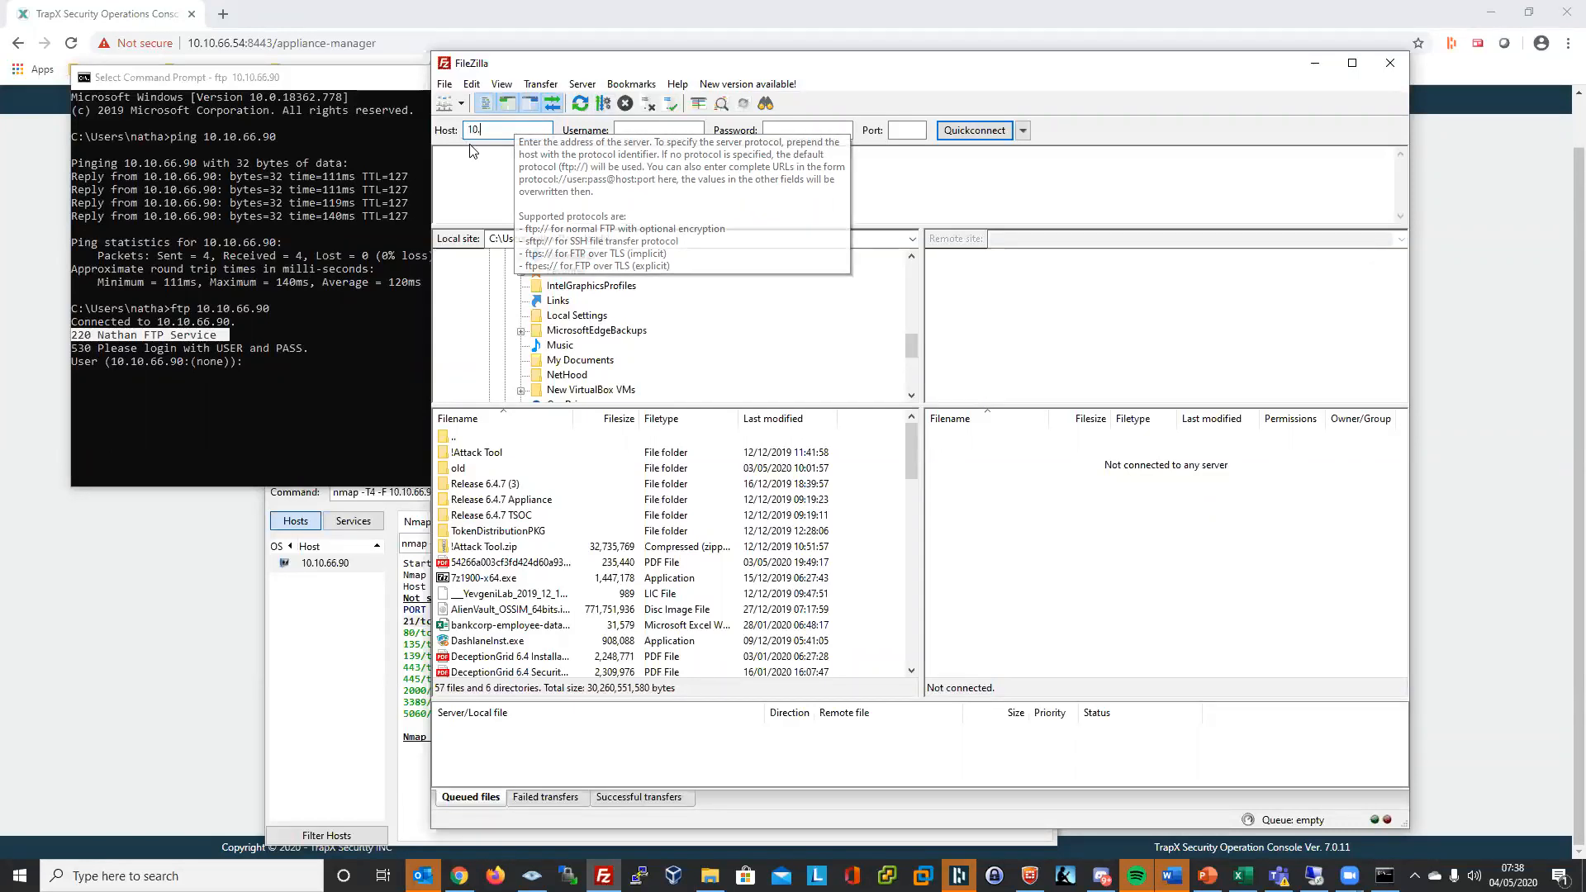
type("10.")
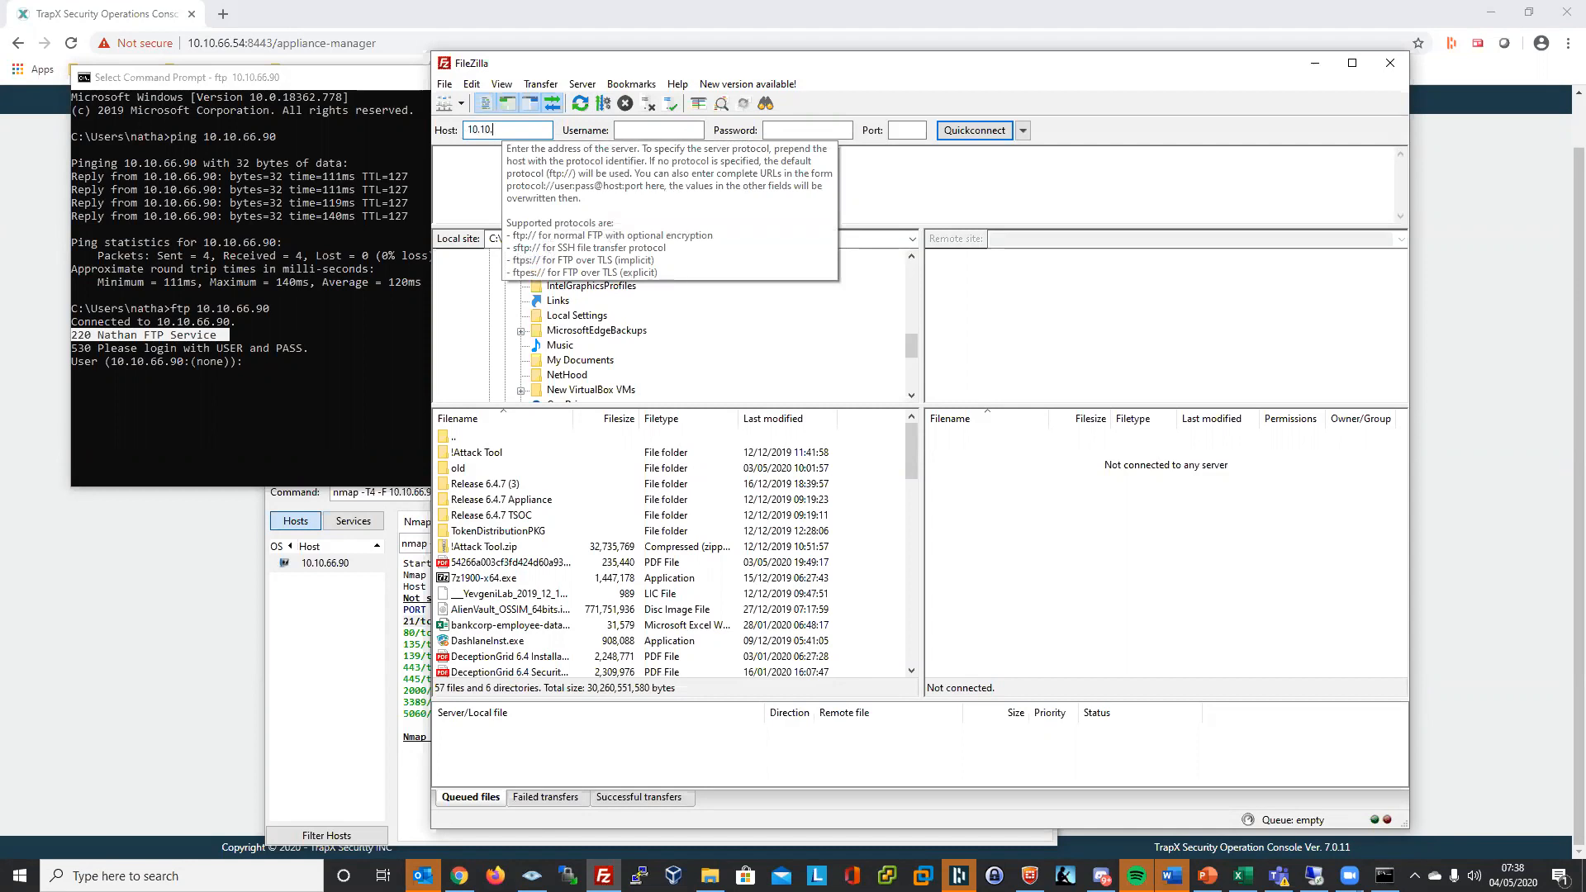
type("66.90")
key("Tab")
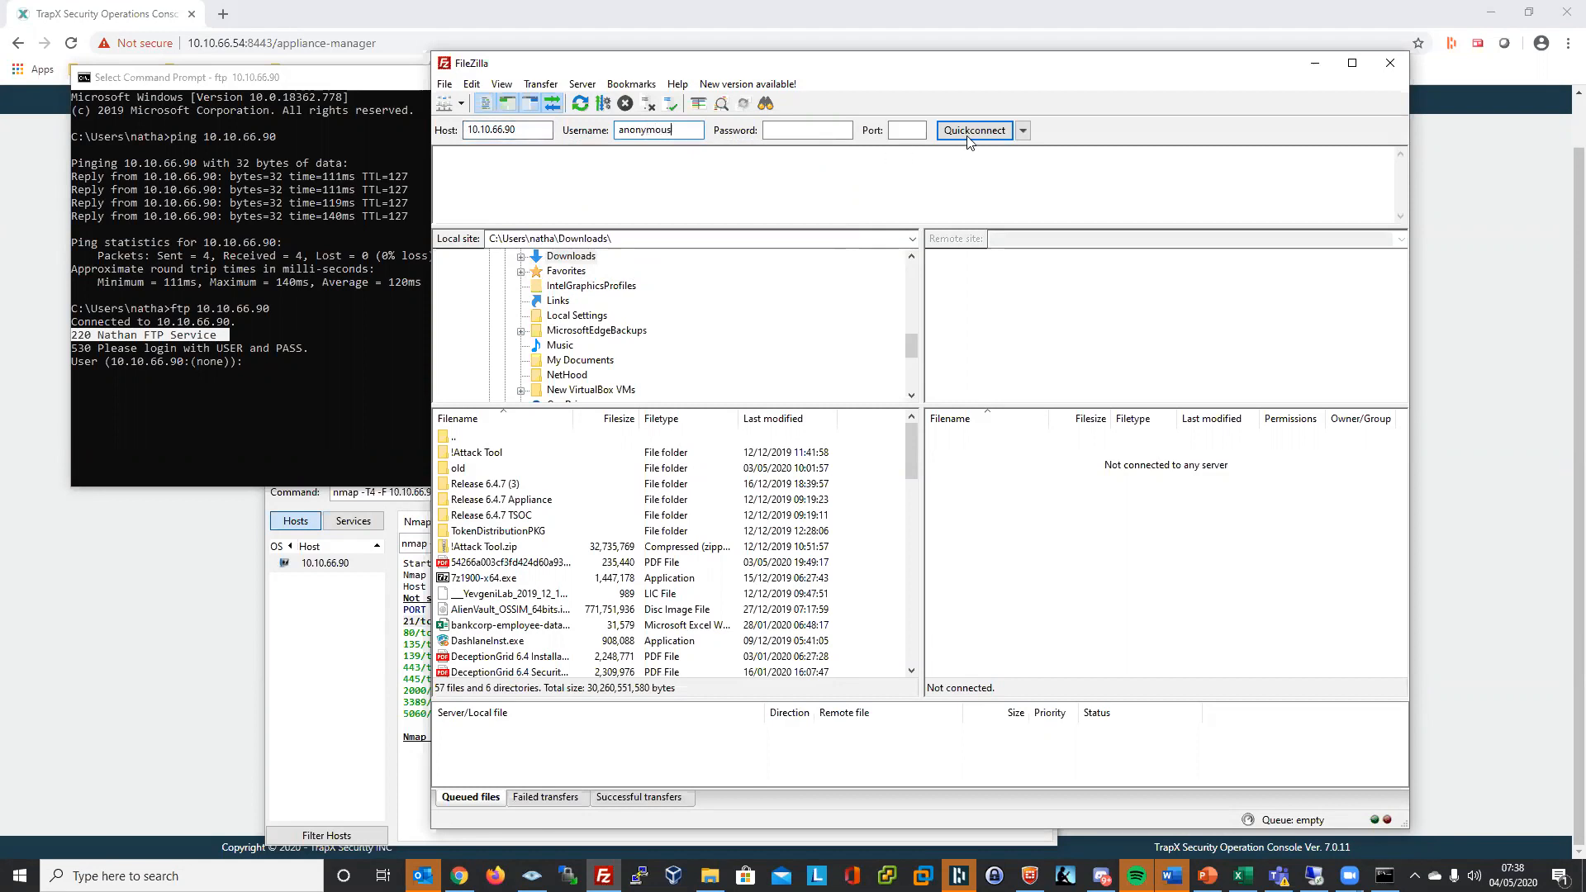
key("Return")
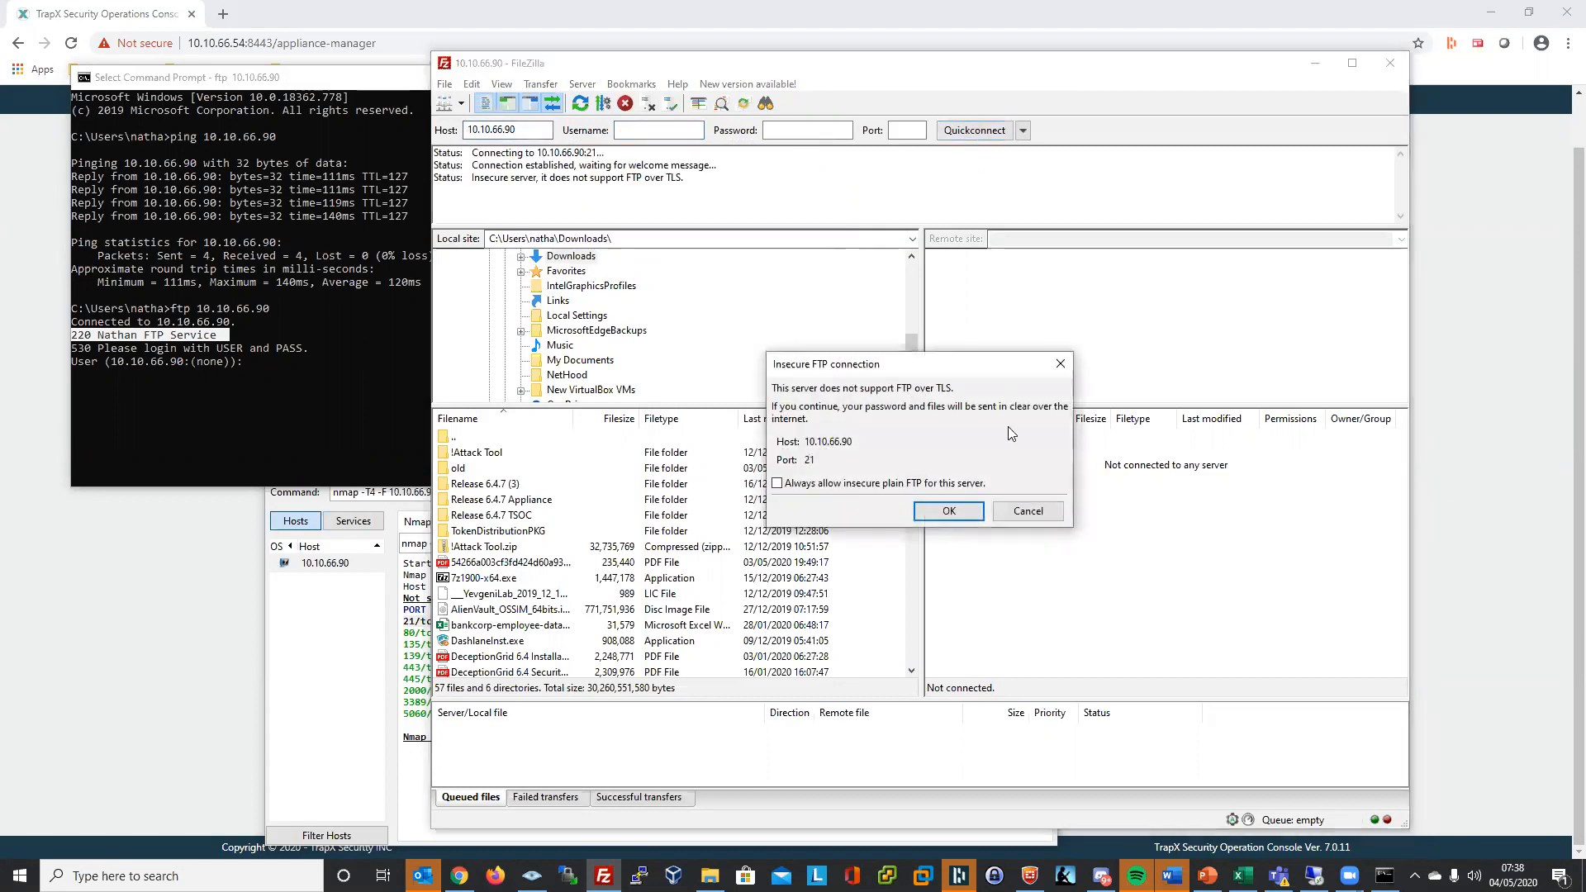
left_click(964, 516)
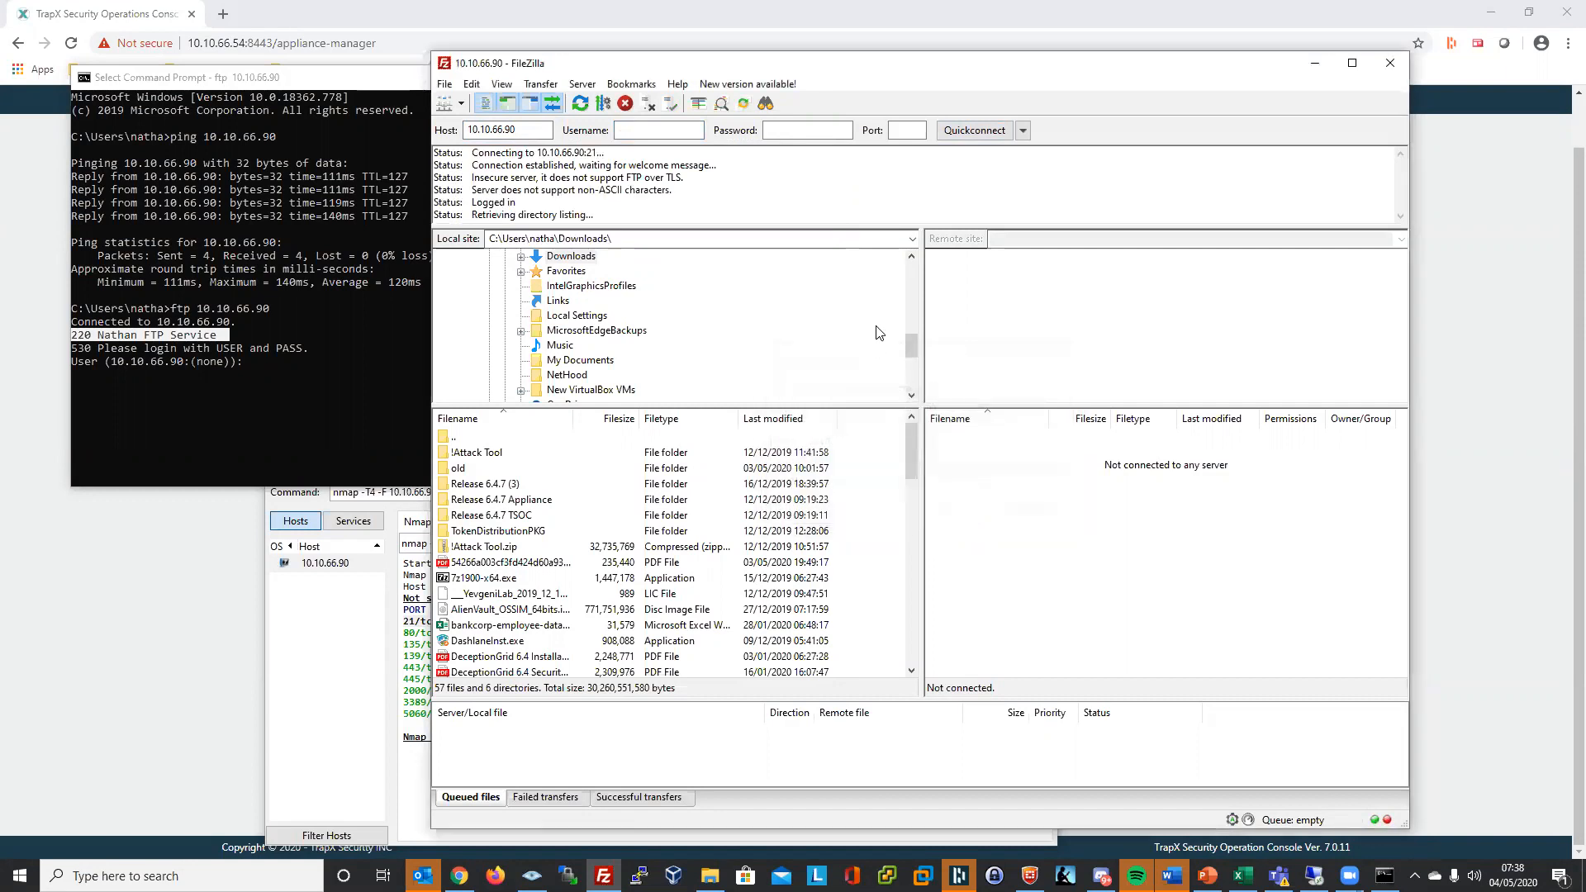
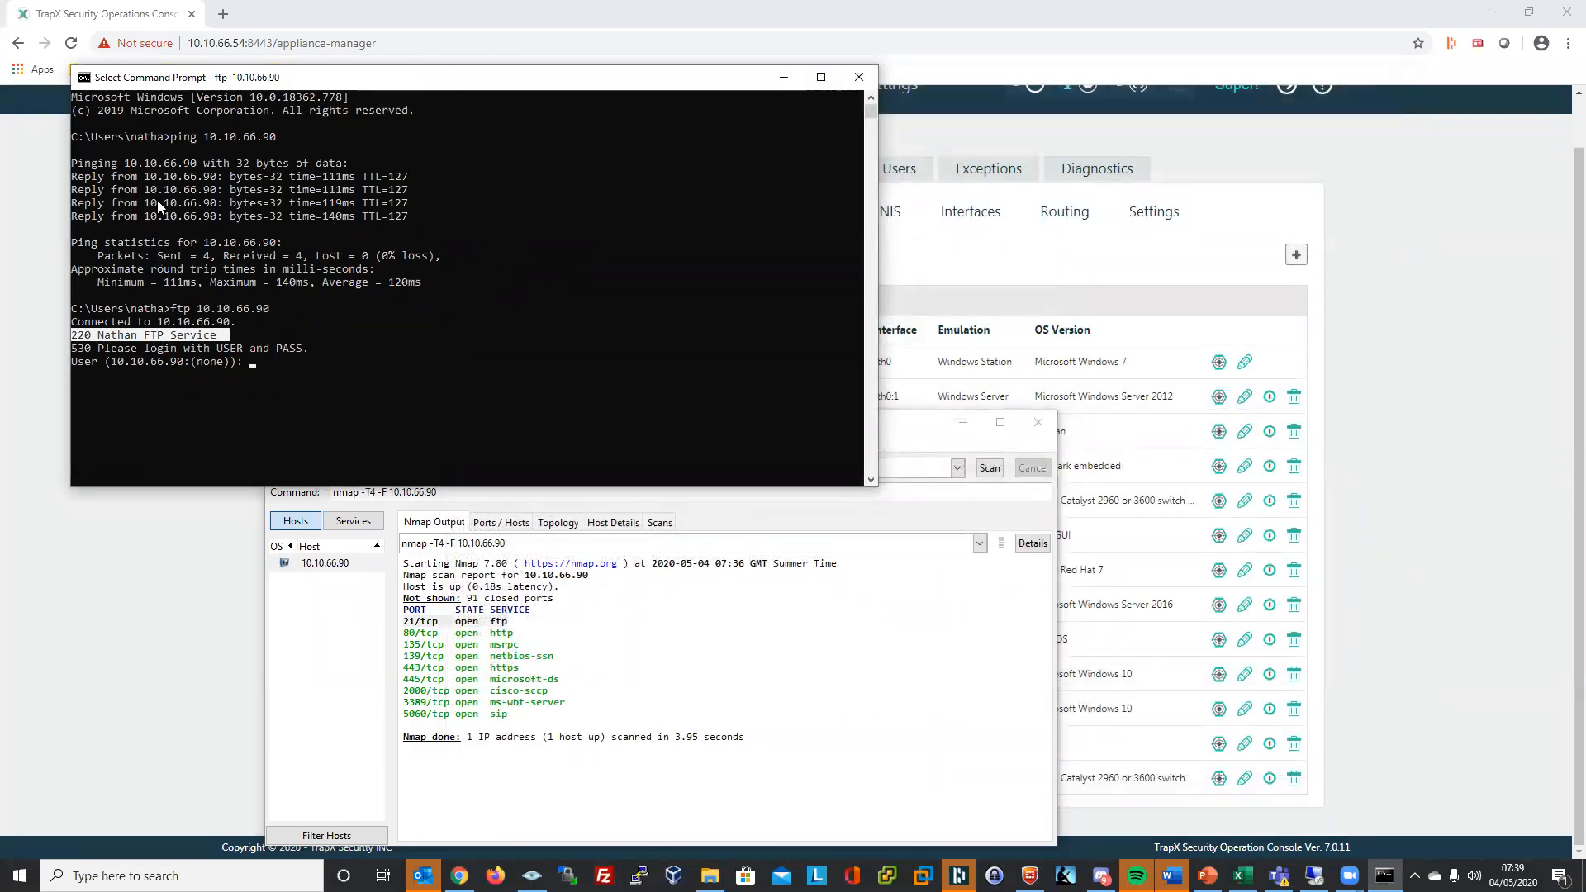
- Close the ftp Command Prompt and discard the Zenmap scan, returning to the top of the Appliances page
left_click(859, 77)
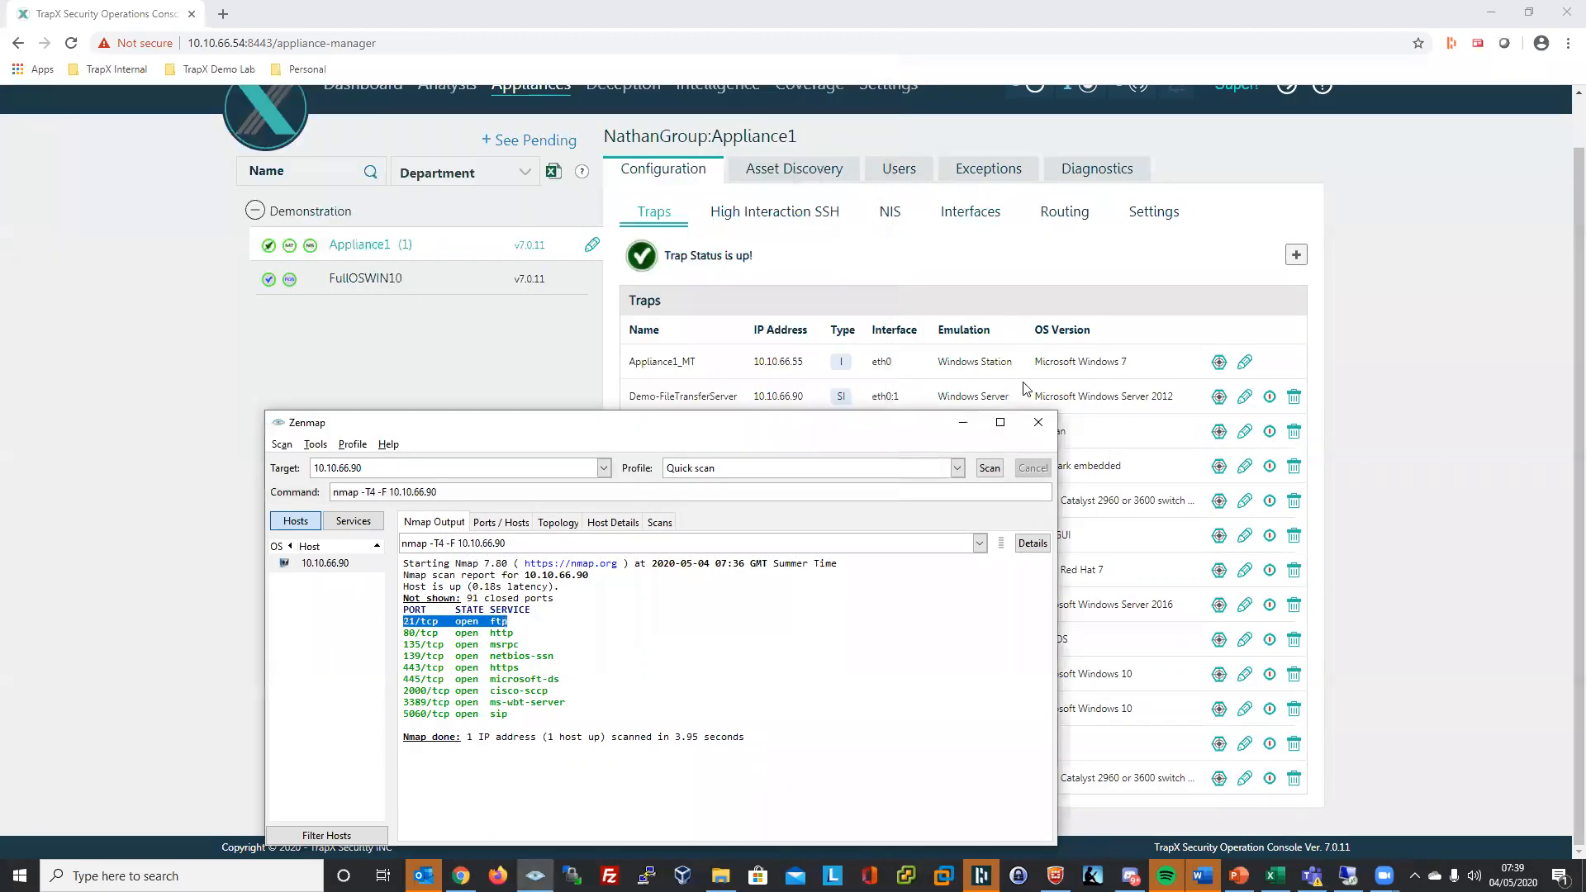
left_click(1039, 425)
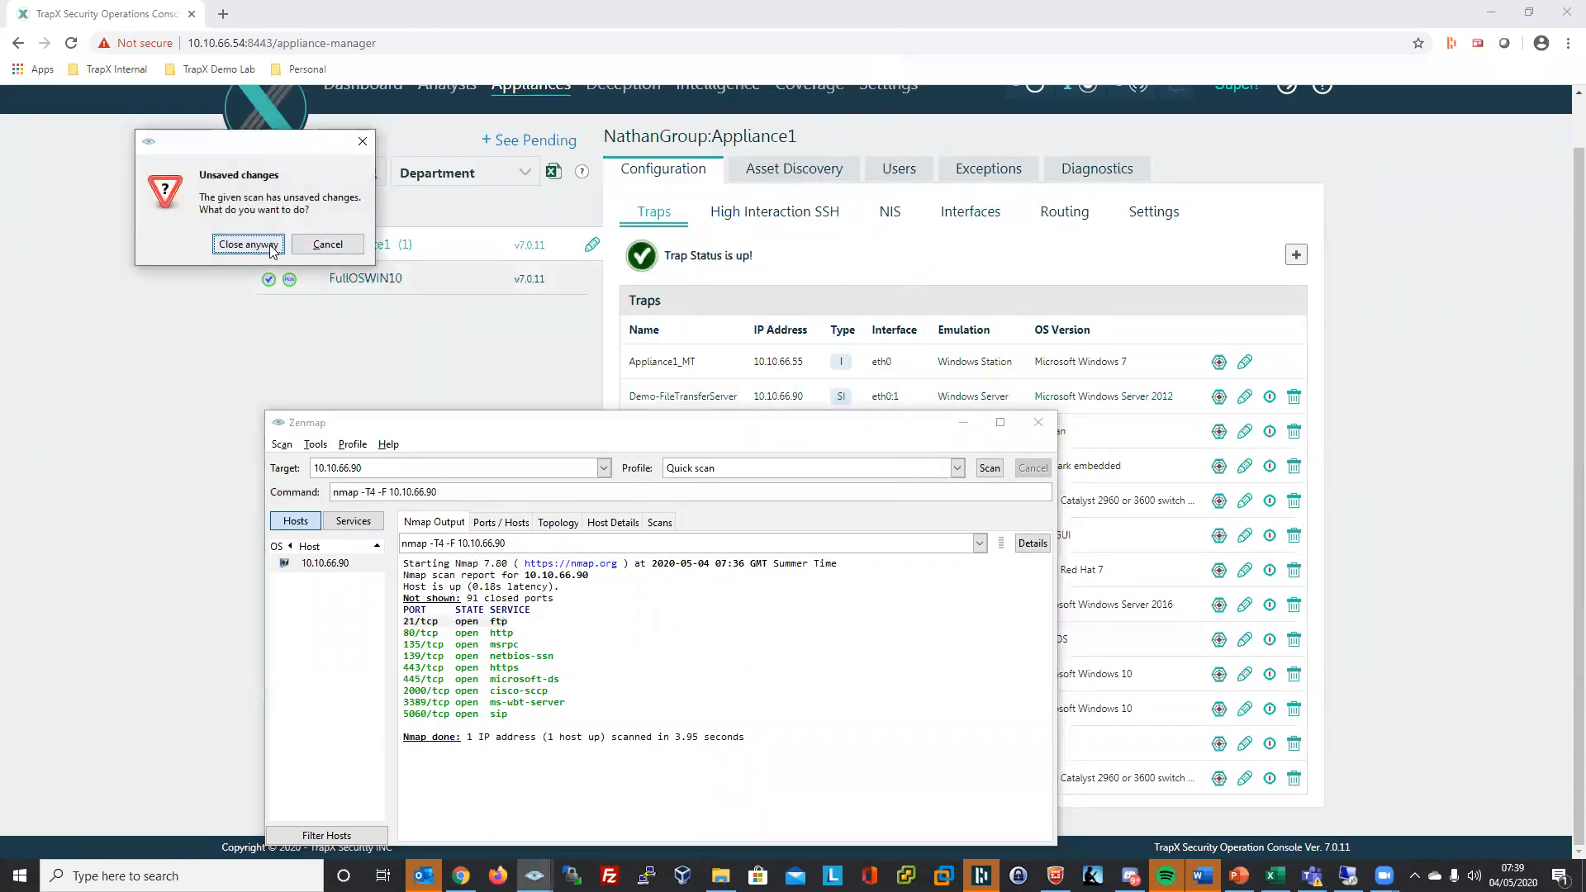
left_click(248, 245)
scroll(491, 408, "up", 1)
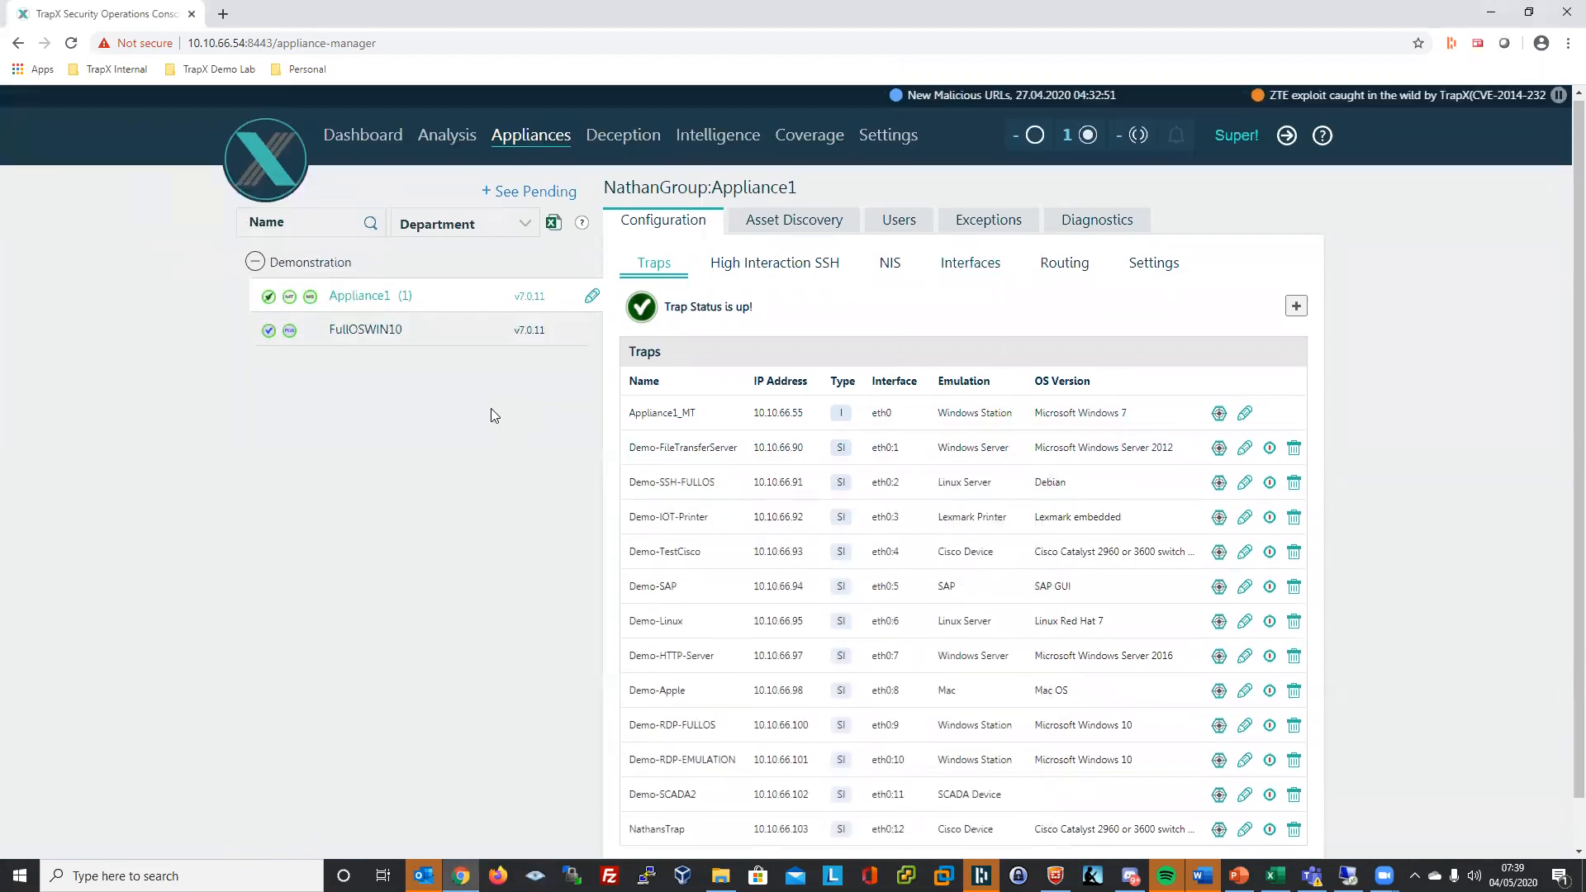
- Review the Dashboard timeline and threat statistics, then bring up the Event Analyzer's recent trap events
left_click(454, 146)
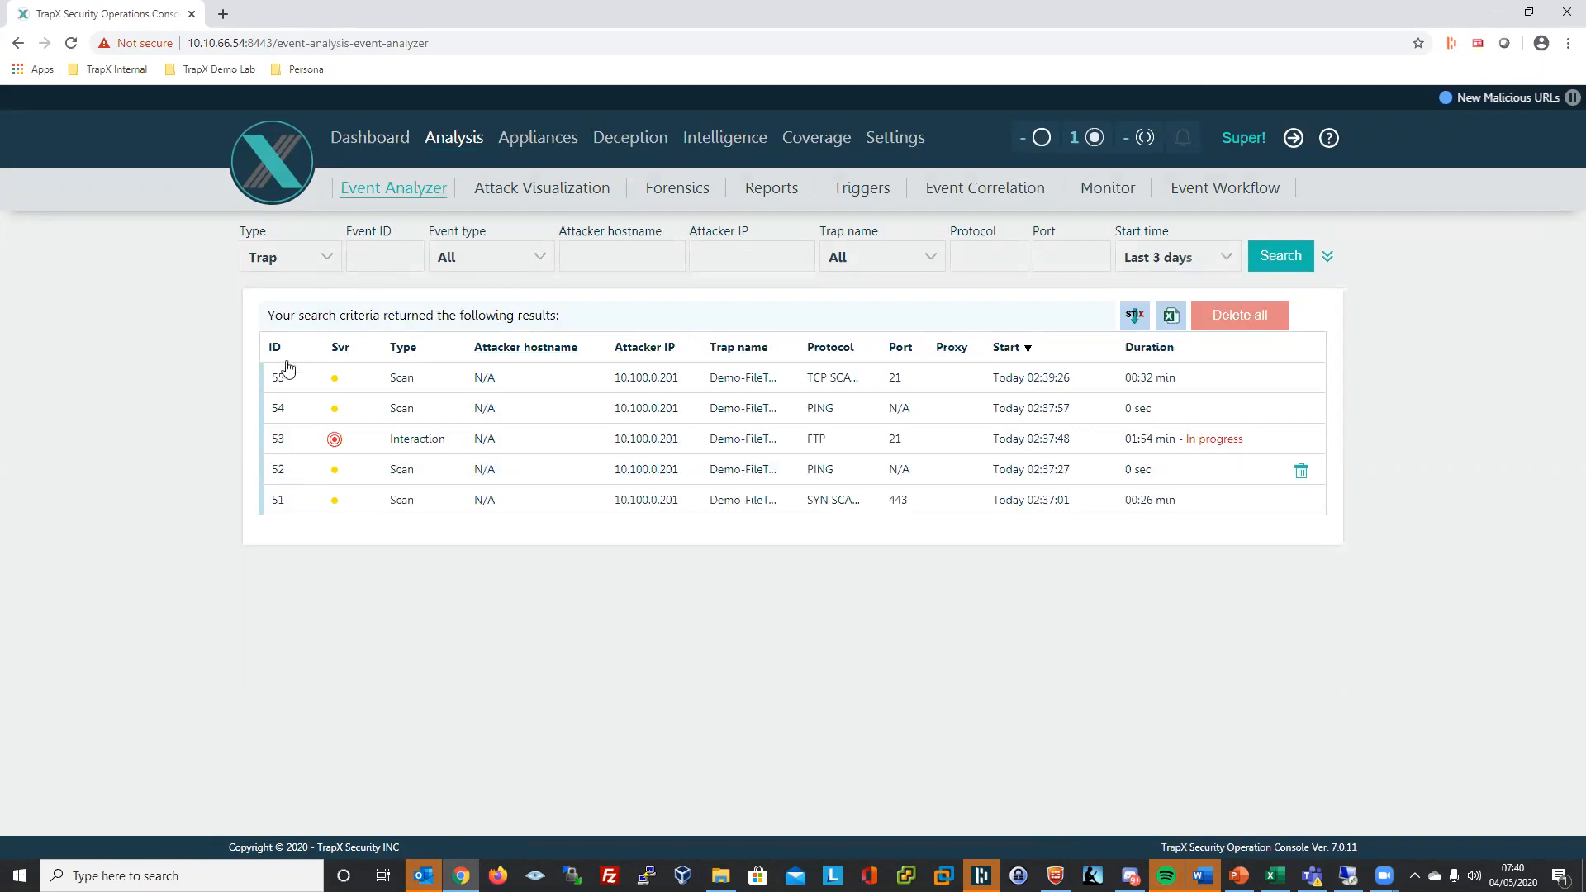
left_click(363, 141)
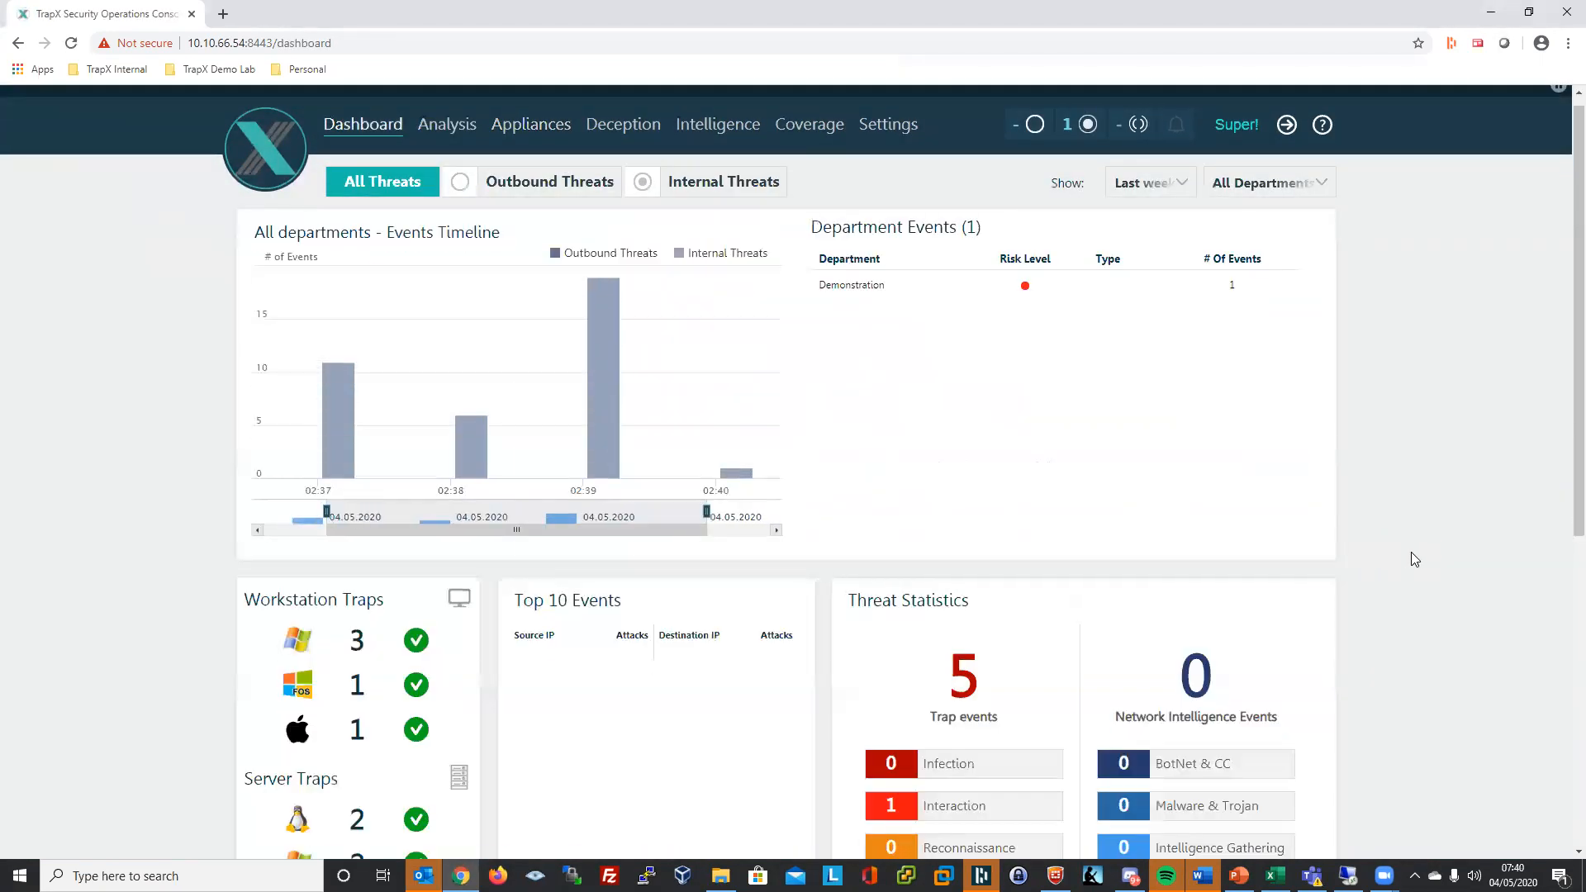
scroll(1405, 553, "down", 3)
scroll(1401, 559, "up", 3)
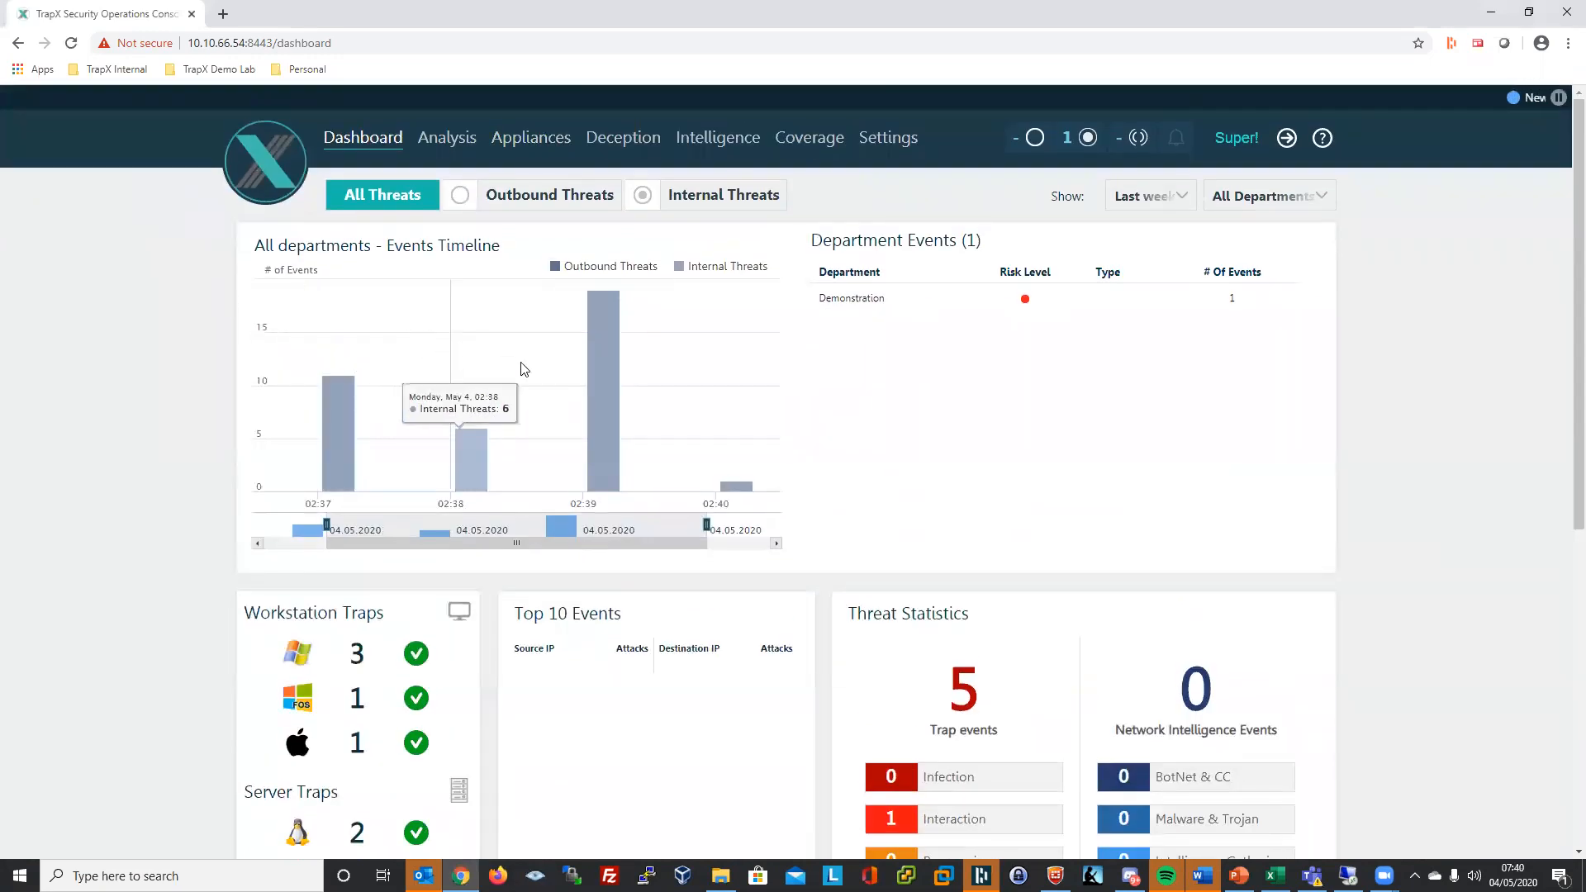
scroll(1157, 413, "down", 3)
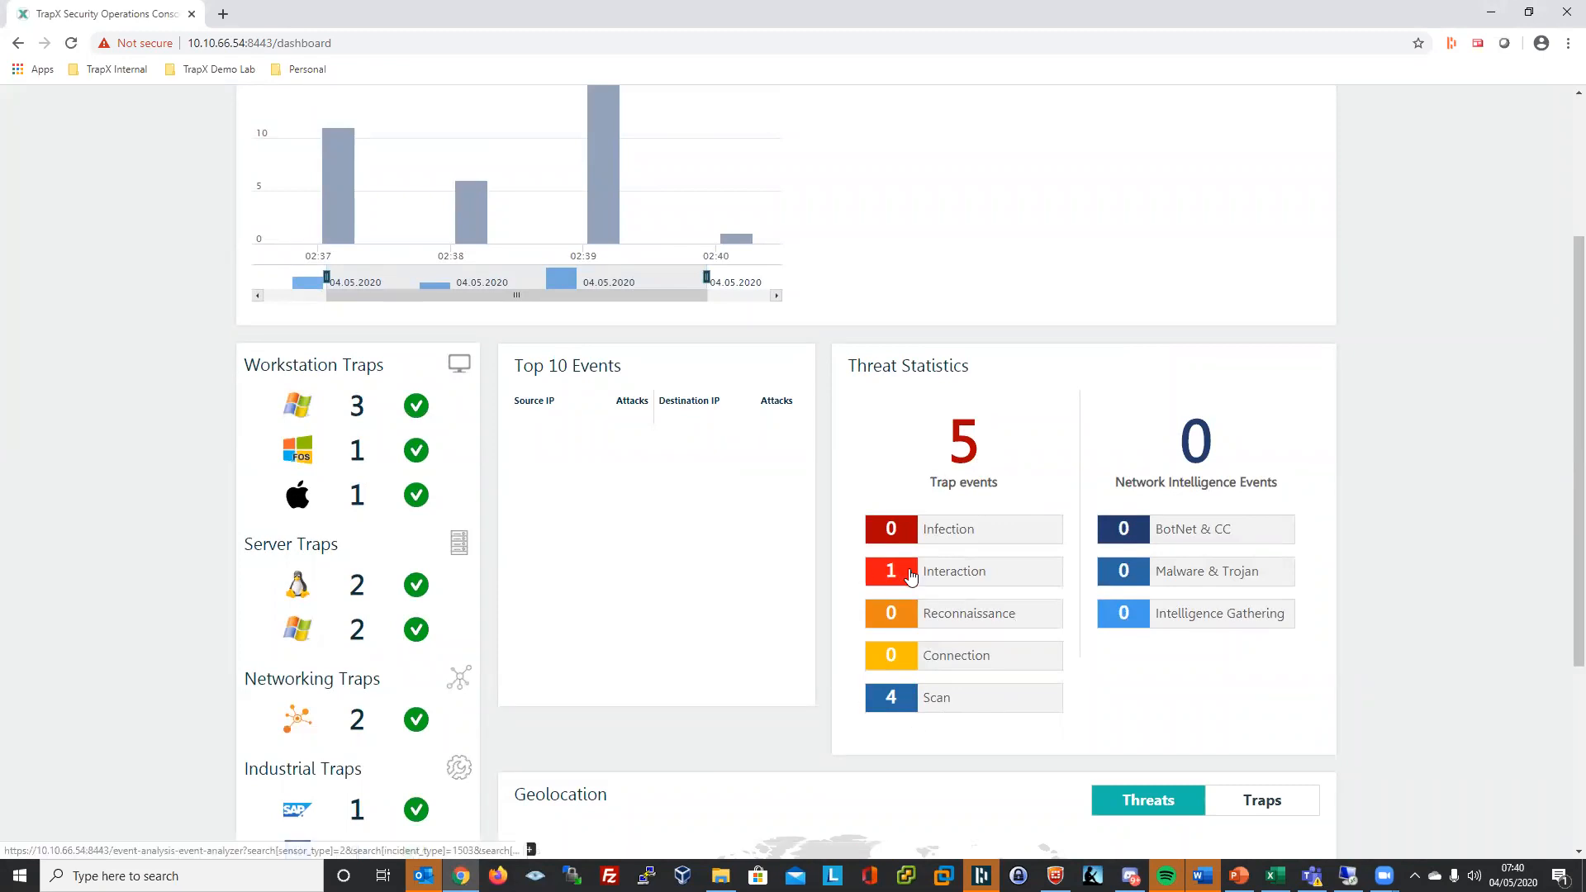
scroll(1236, 567, "up", 3)
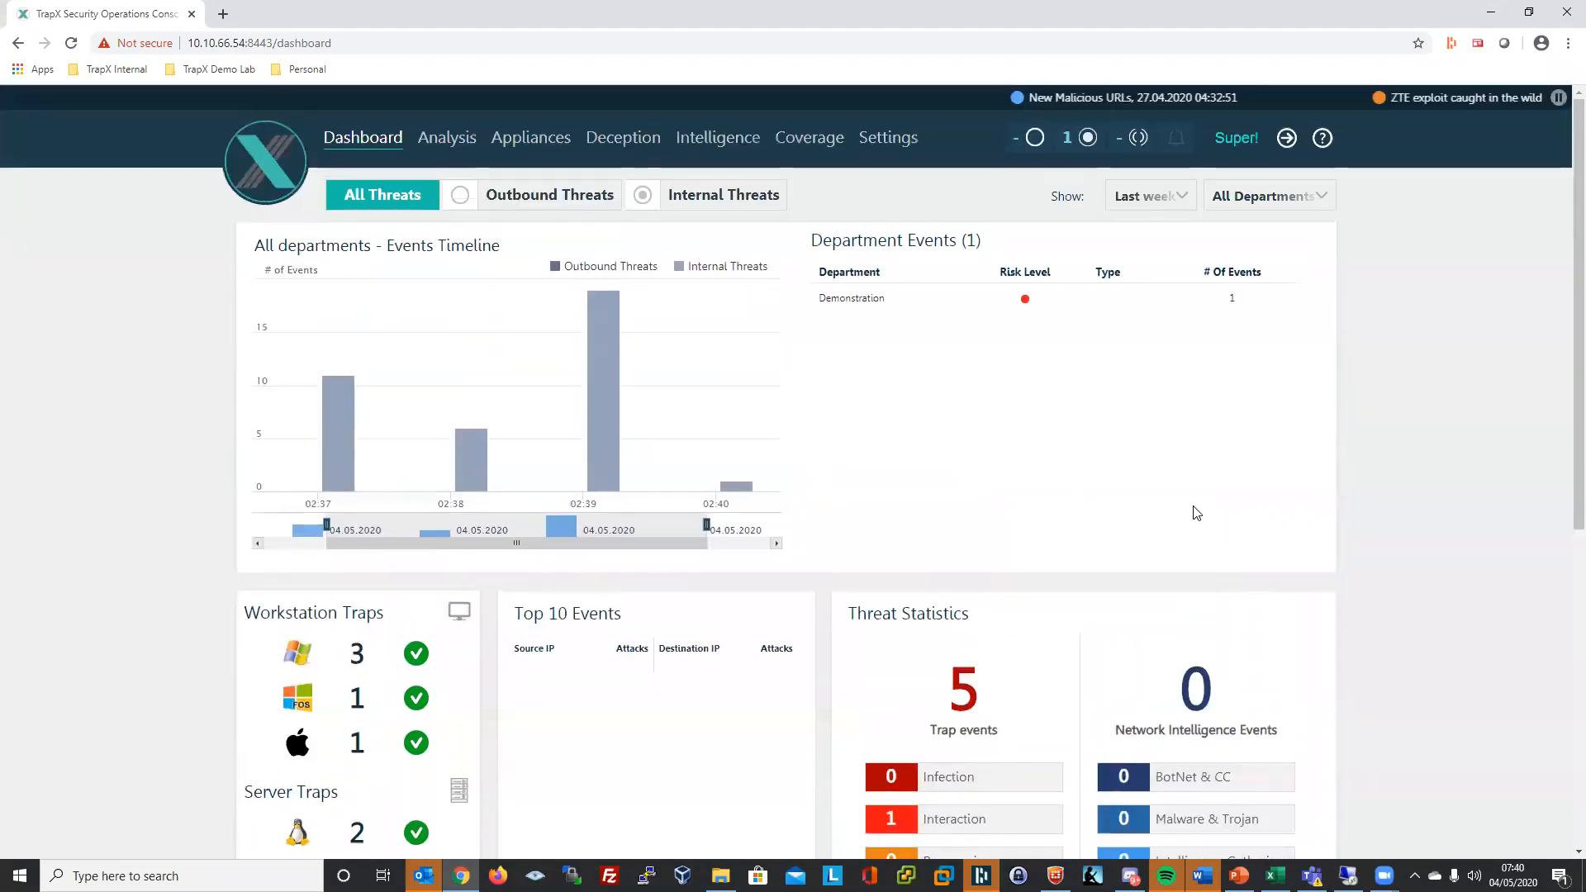
left_click(460, 139)
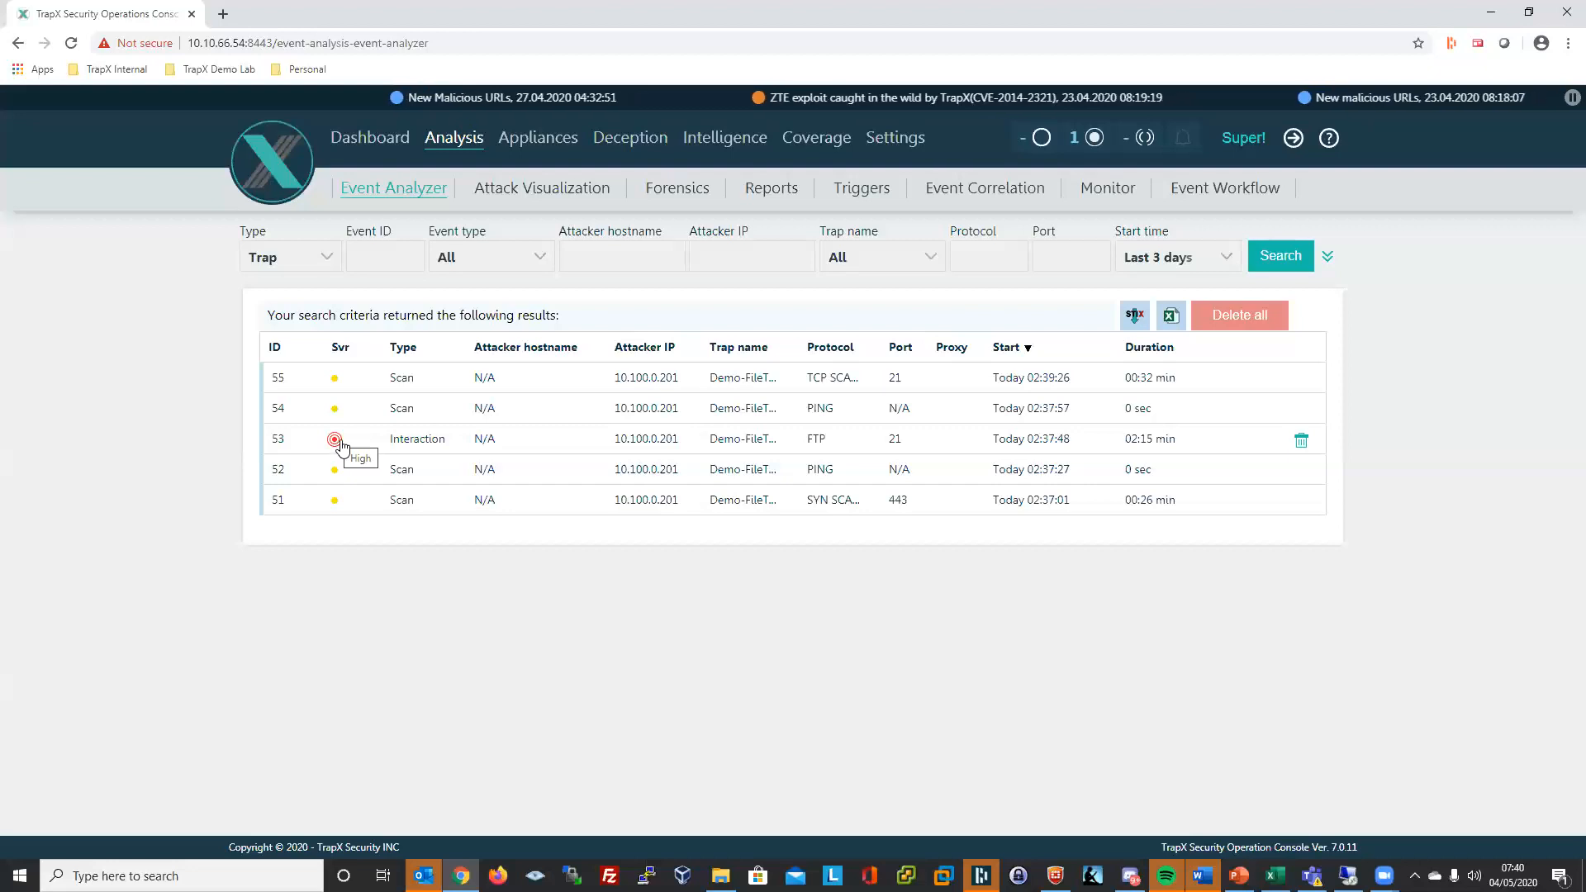
- Expand event 53 and highlight attacker IP 10.100.0.201 and the Windows NT kernel signature
left_click(417, 439)
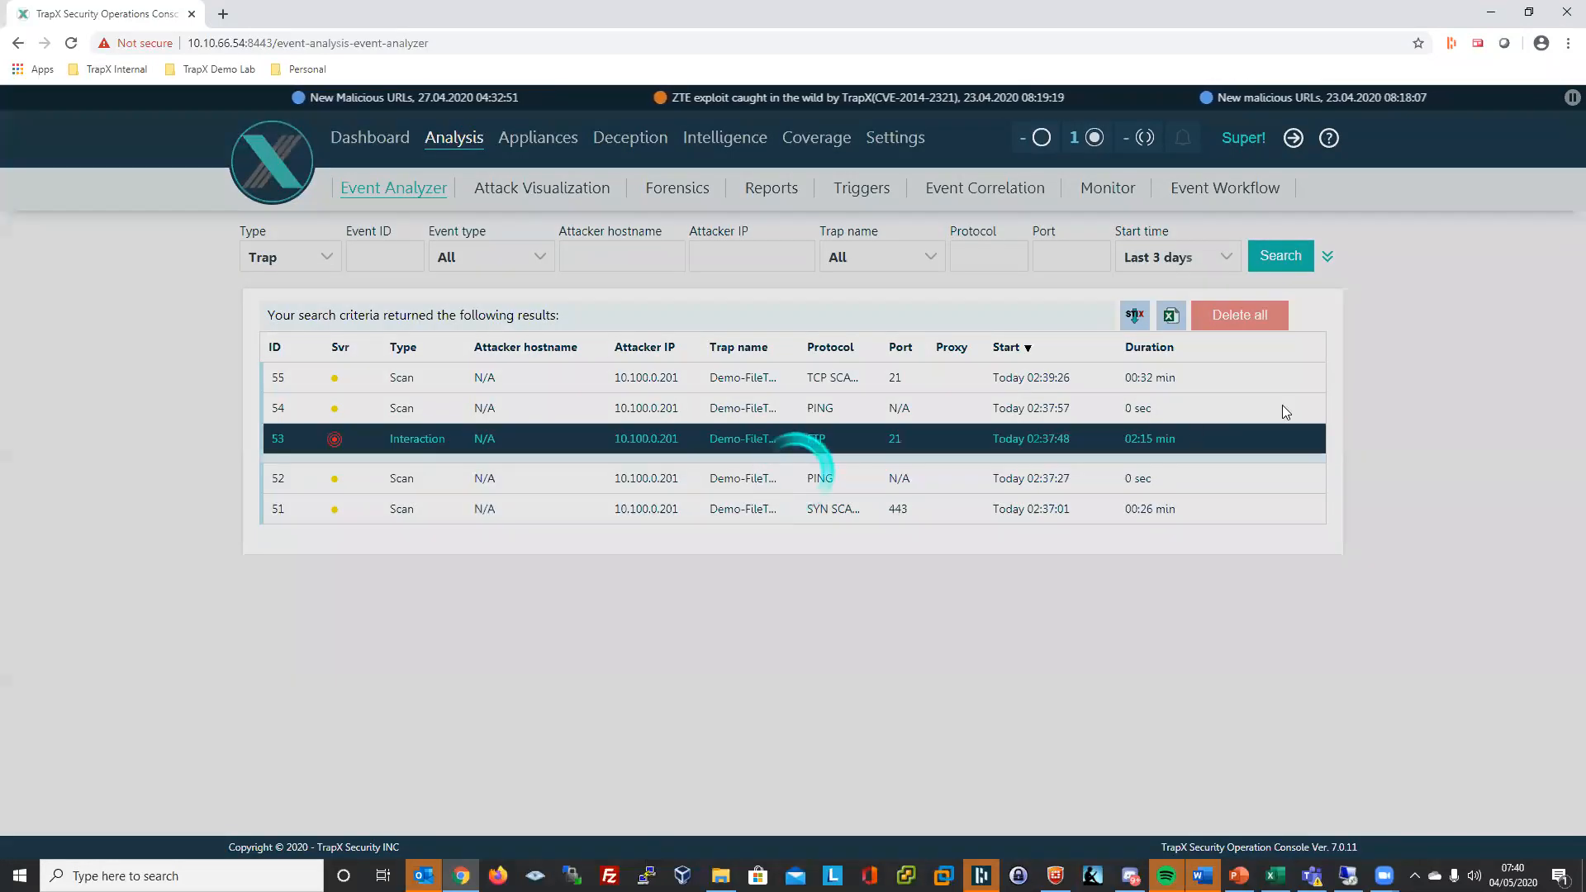
scroll(1280, 430, "down", 3)
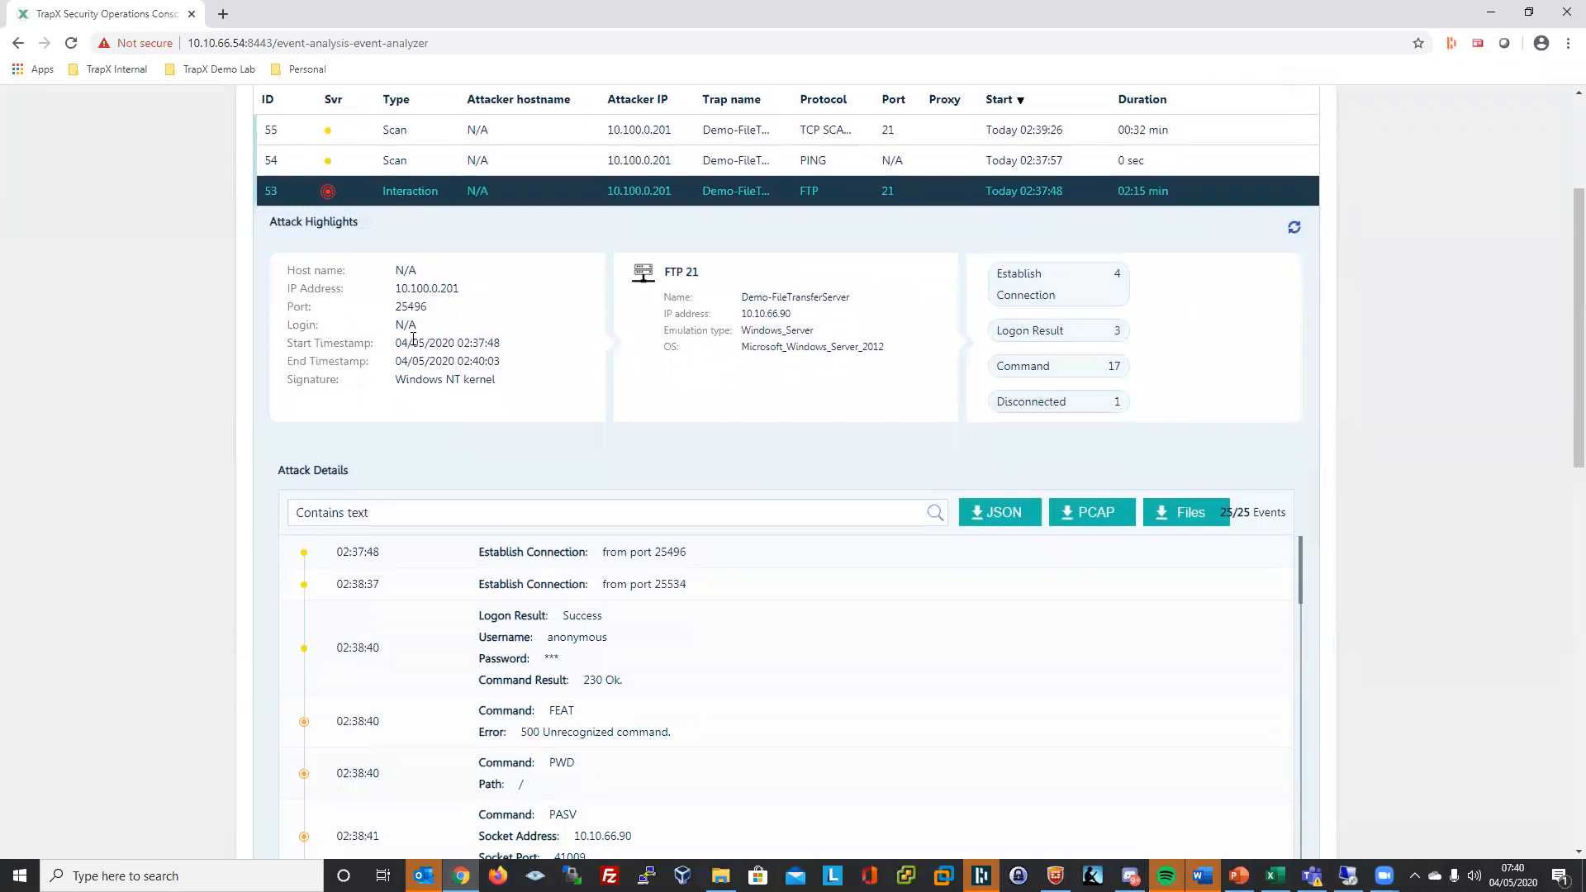
left_click_drag(397, 291, 460, 289)
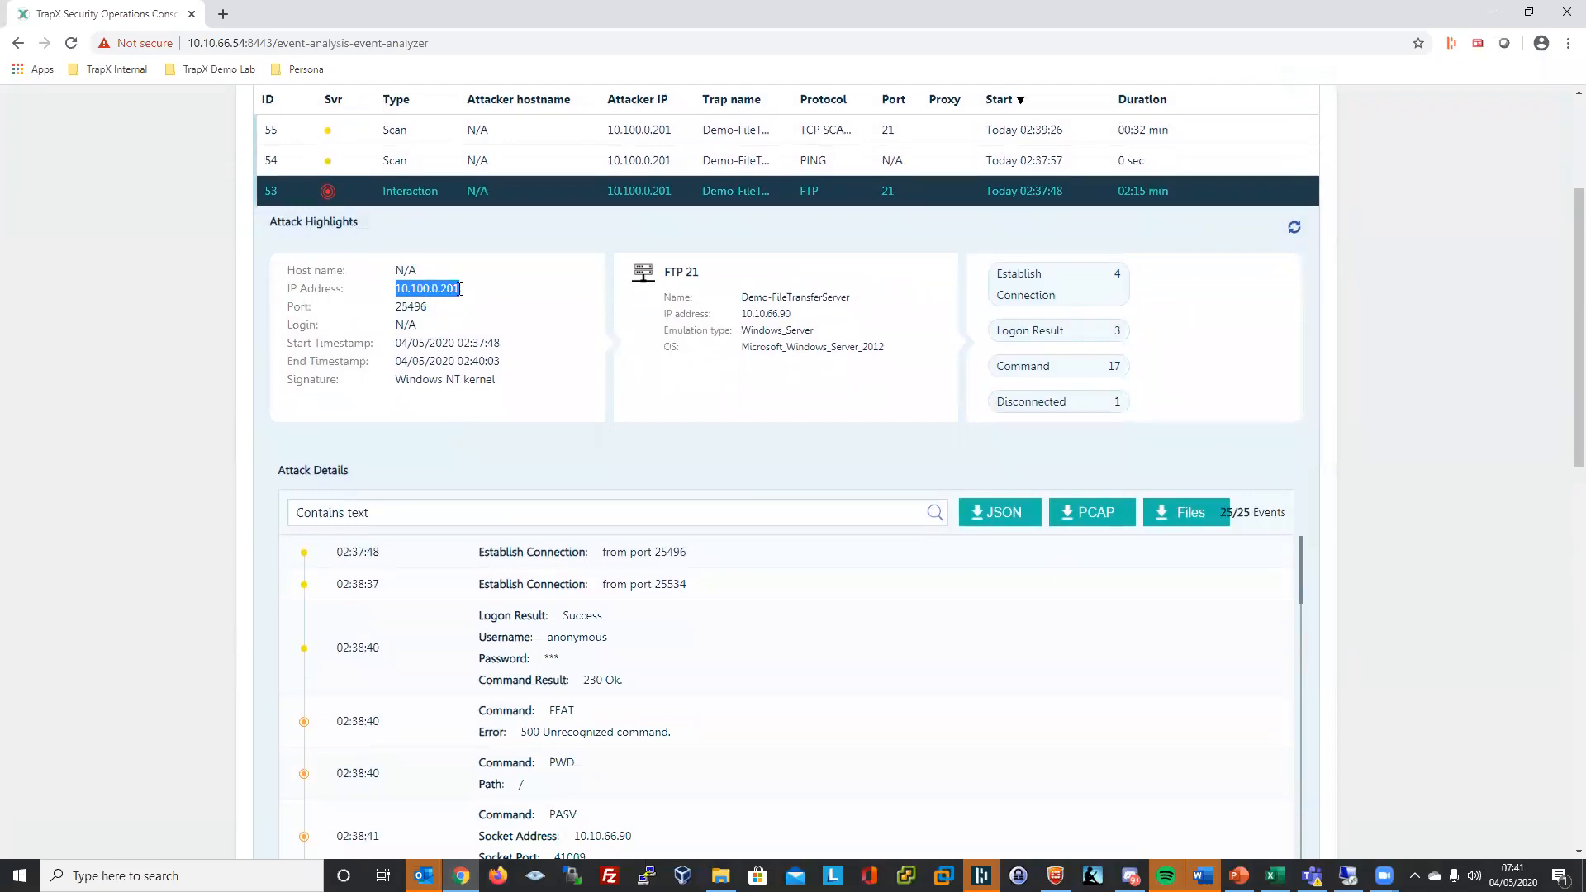
left_click(474, 377)
triple_click(475, 377)
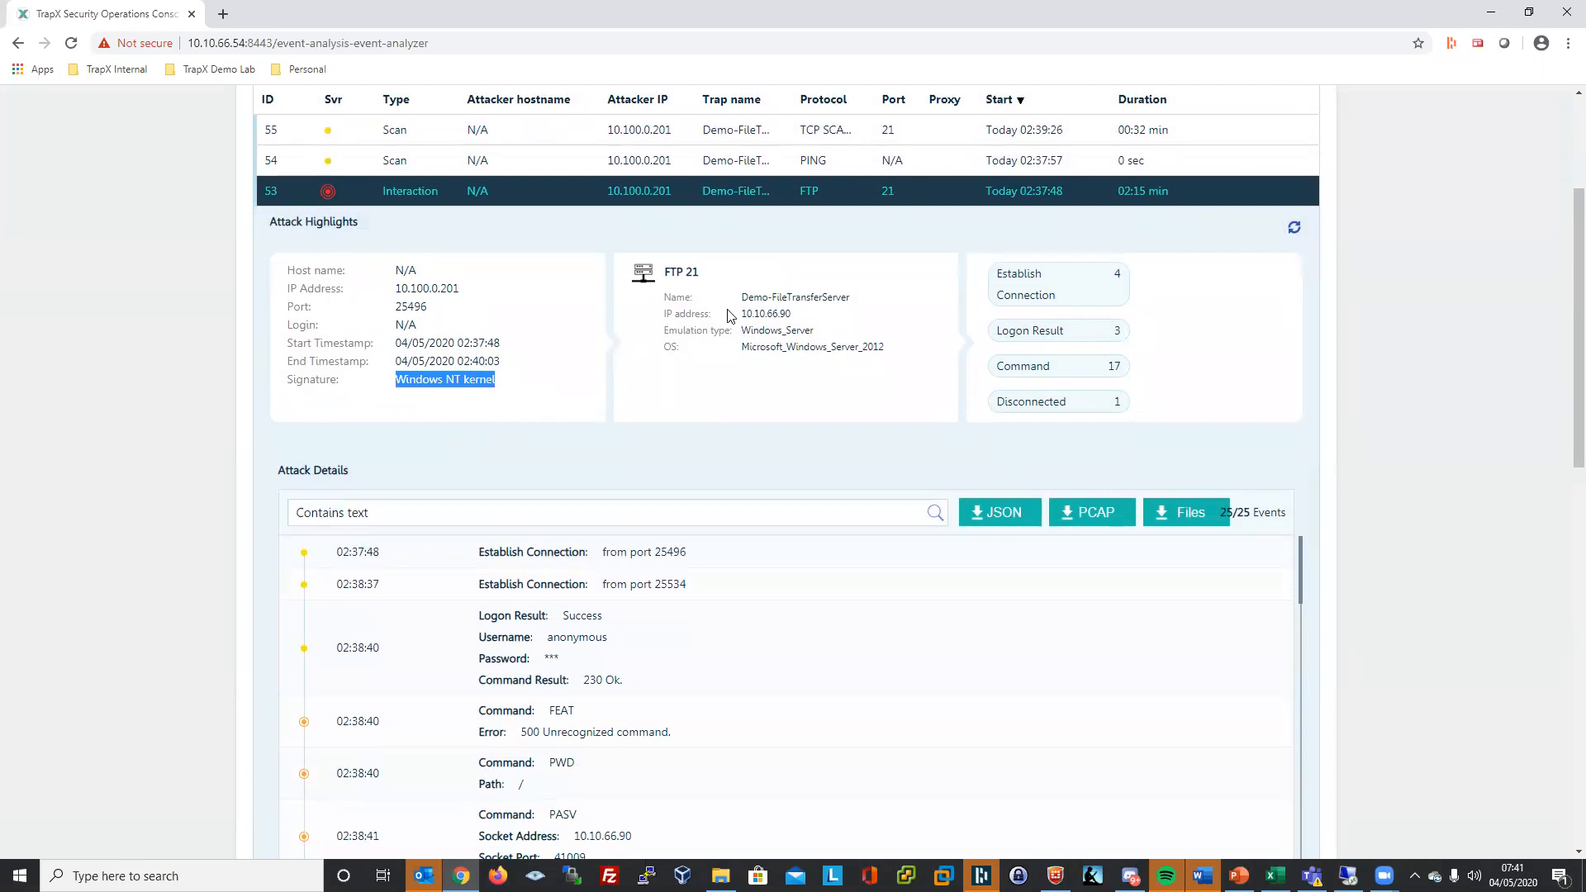
- Point out the targeted Demo-FileTransferServer trap's name and IP address
mouse_move(746, 299)
left_mouse_down()
mouse_move(767, 297)
mouse_move(791, 333)
mouse_move(800, 318)
left_mouse_up()
right_click(769, 298)
left_click(751, 291)
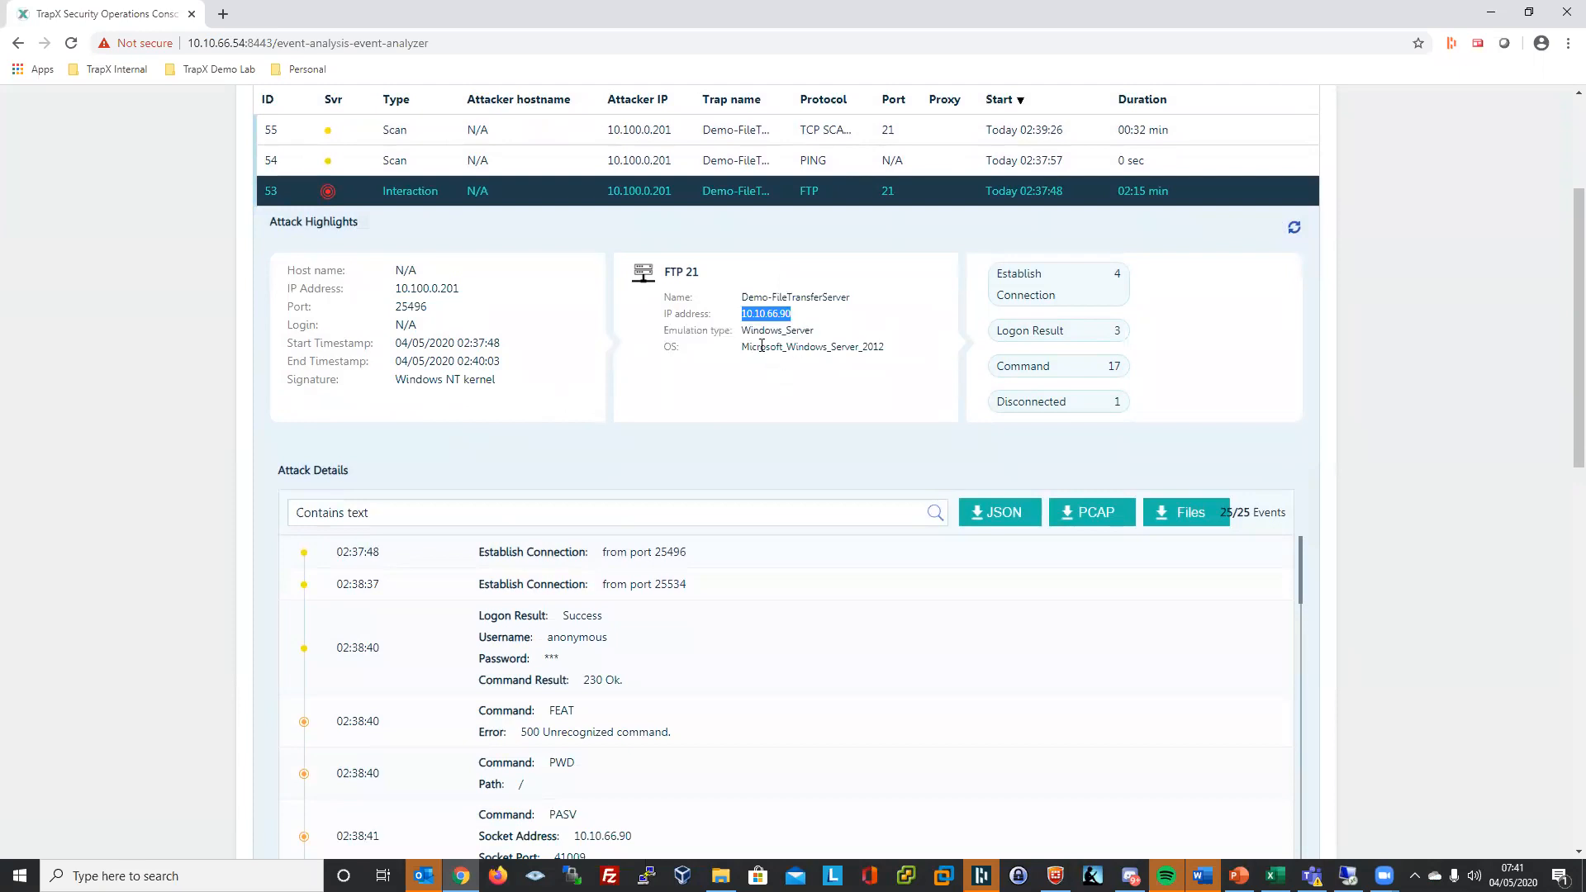
left_click(800, 301)
- Scroll the Attack Details log and highlight the RETR passwords.txt download path
scroll(832, 370, "down", 2)
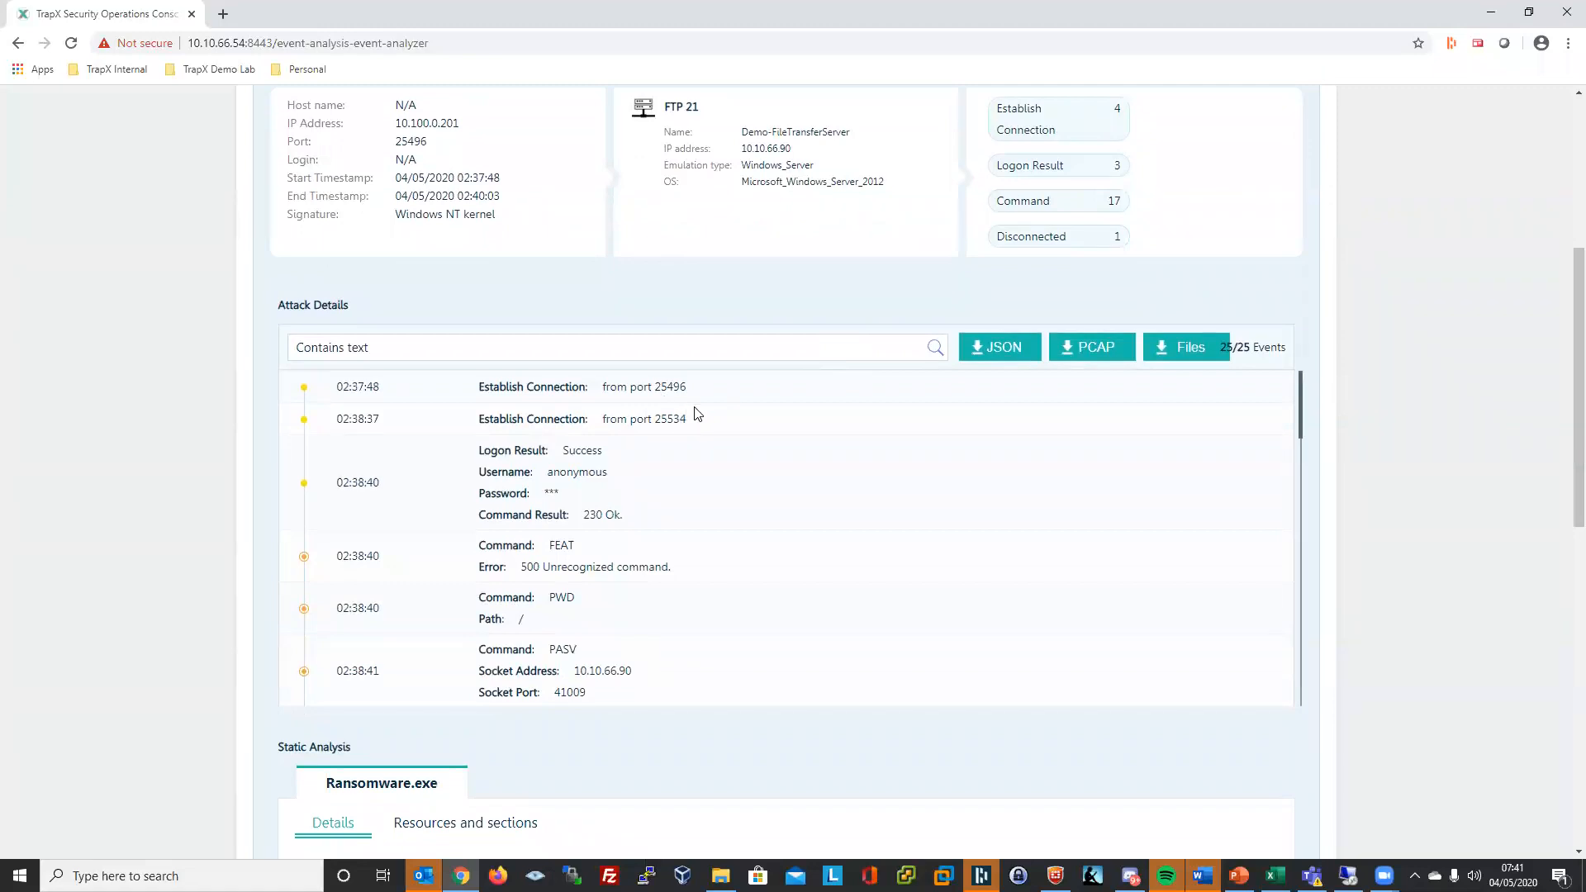
scroll(700, 423, "down", 4)
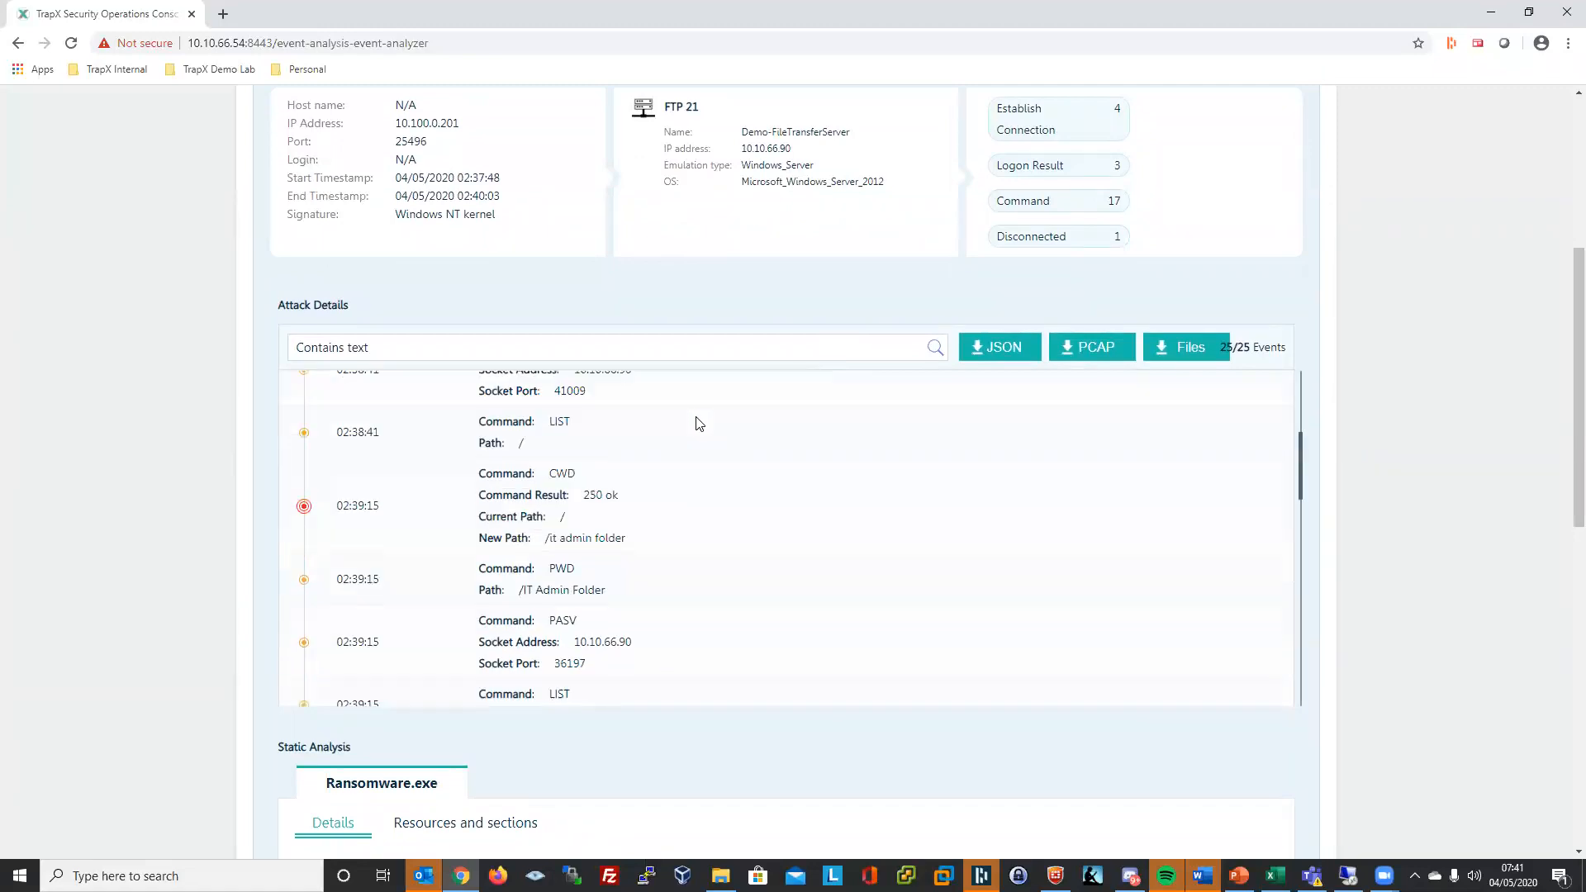
scroll(696, 421, "down", 4)
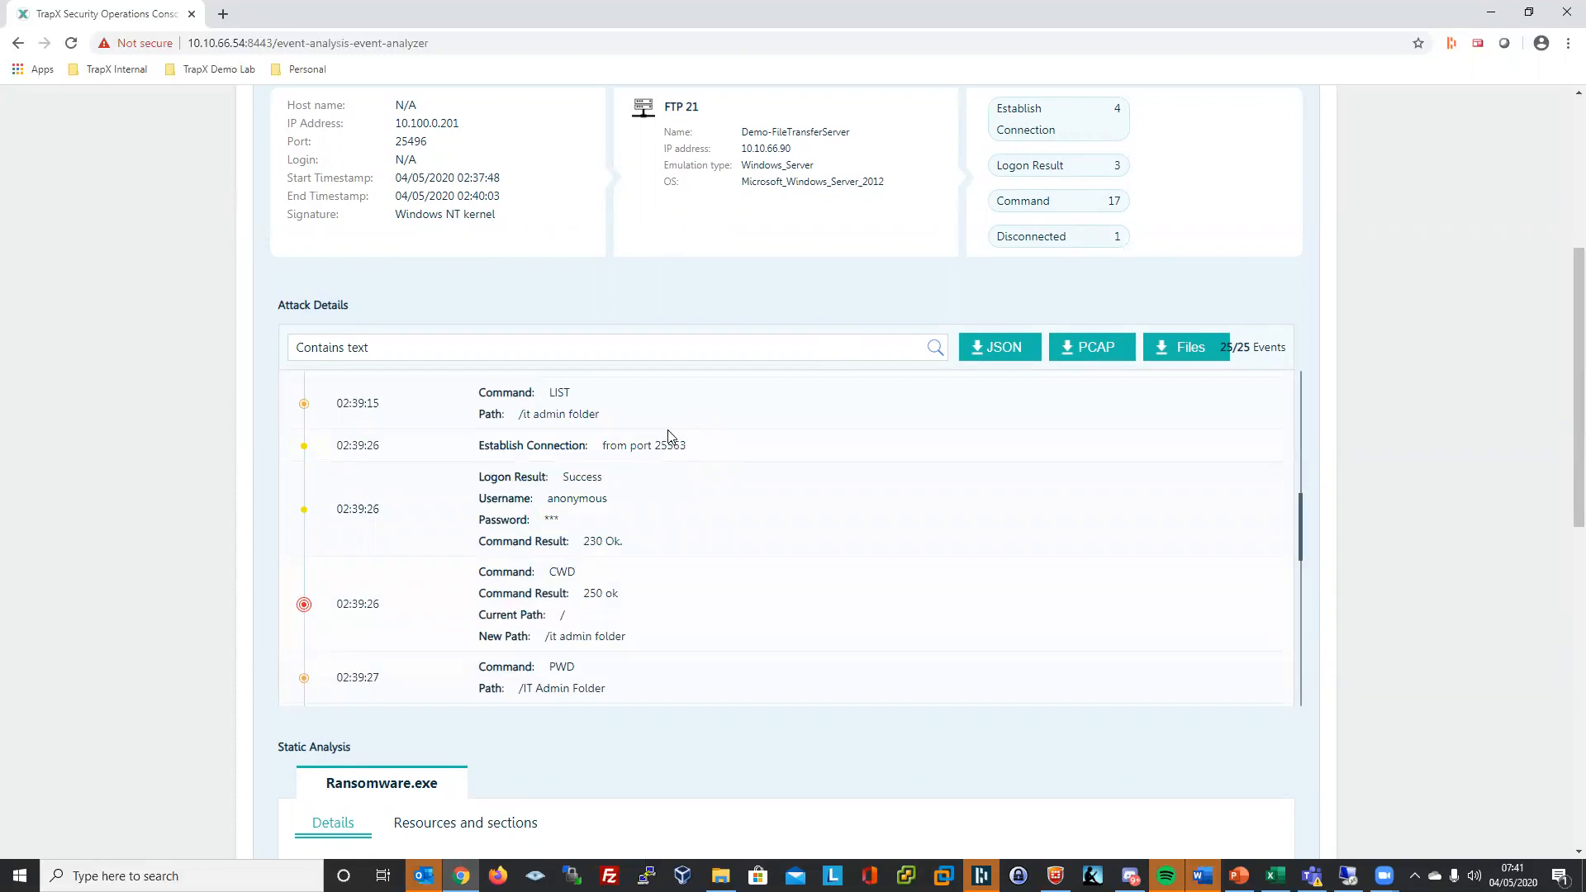
left_click_drag(486, 413, 584, 426)
scroll(630, 467, "down", 4)
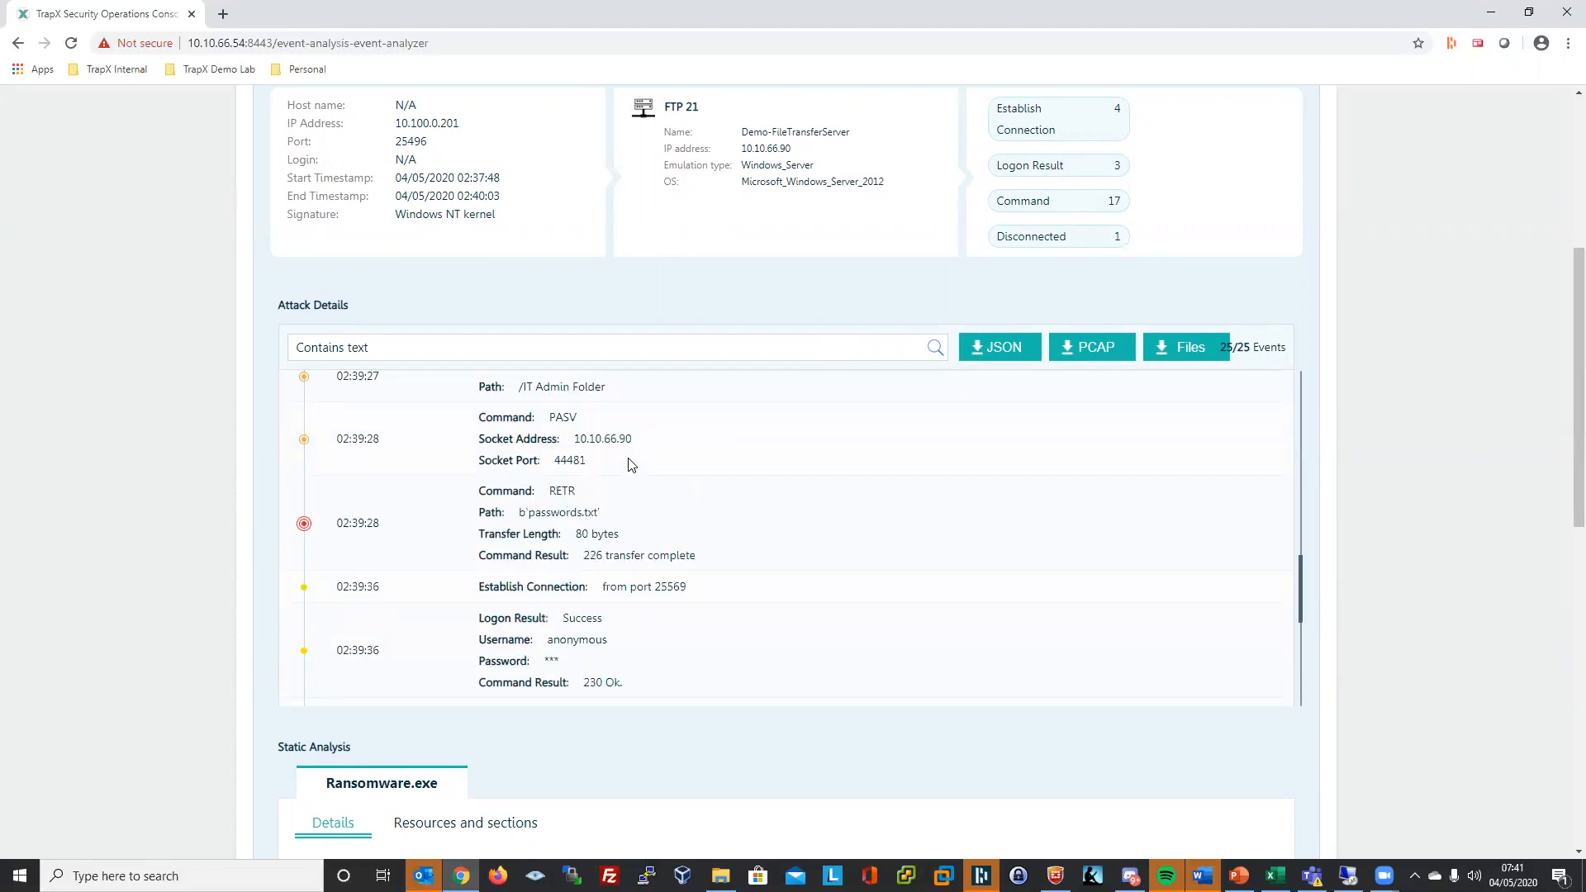
left_click_drag(570, 514, 613, 514)
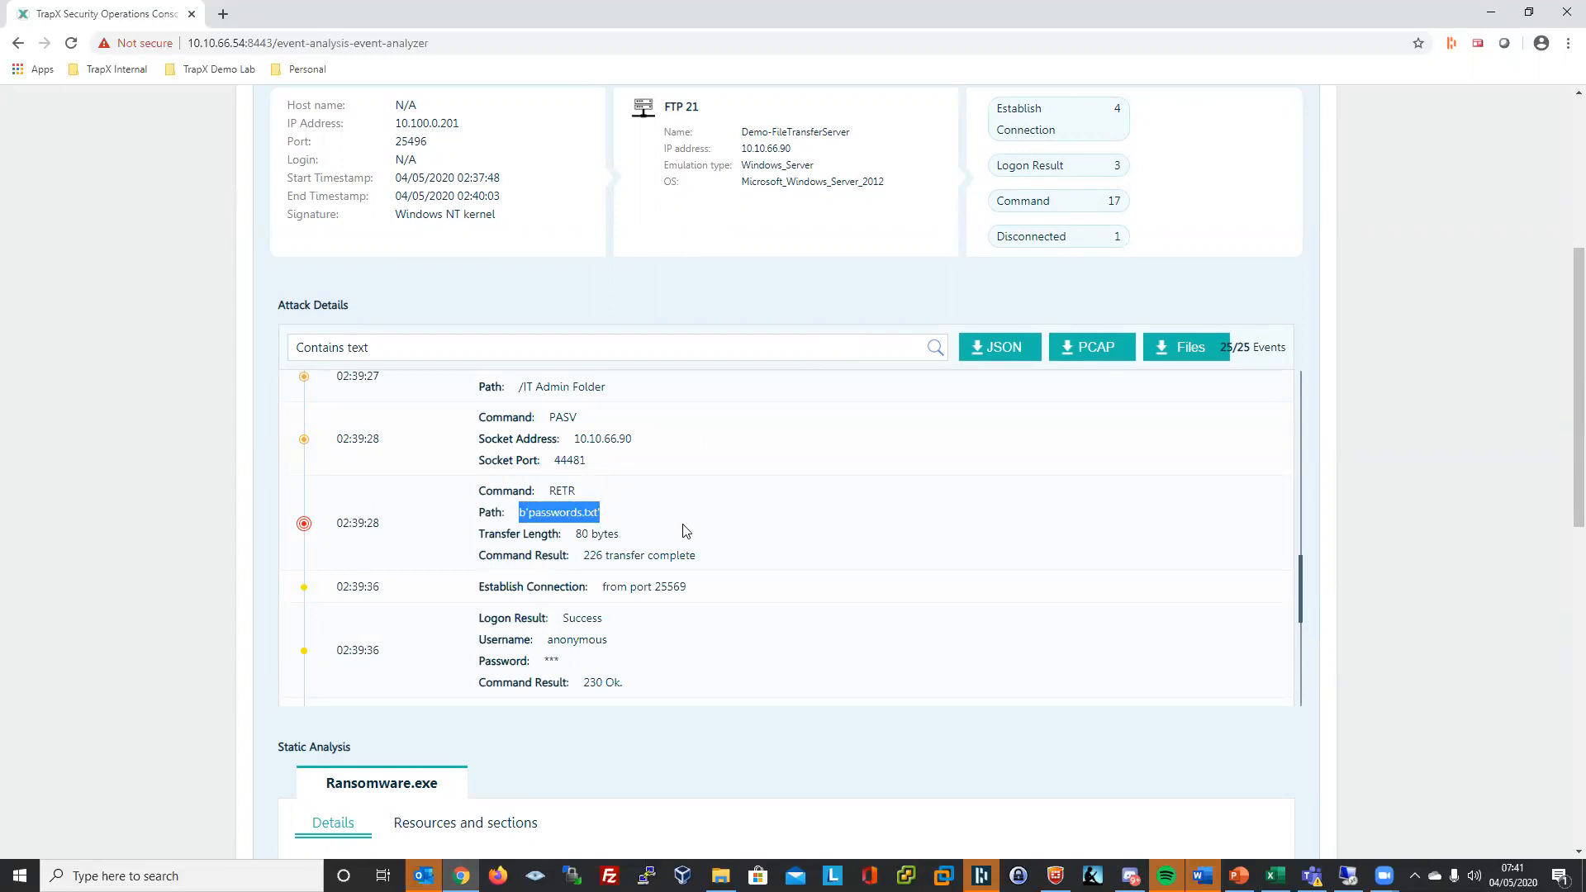
- Highlight the STOR Ransomware.exe upload of 8000936 bytes ending in 226 Transfer Complete
scroll(686, 527, "down", 4)
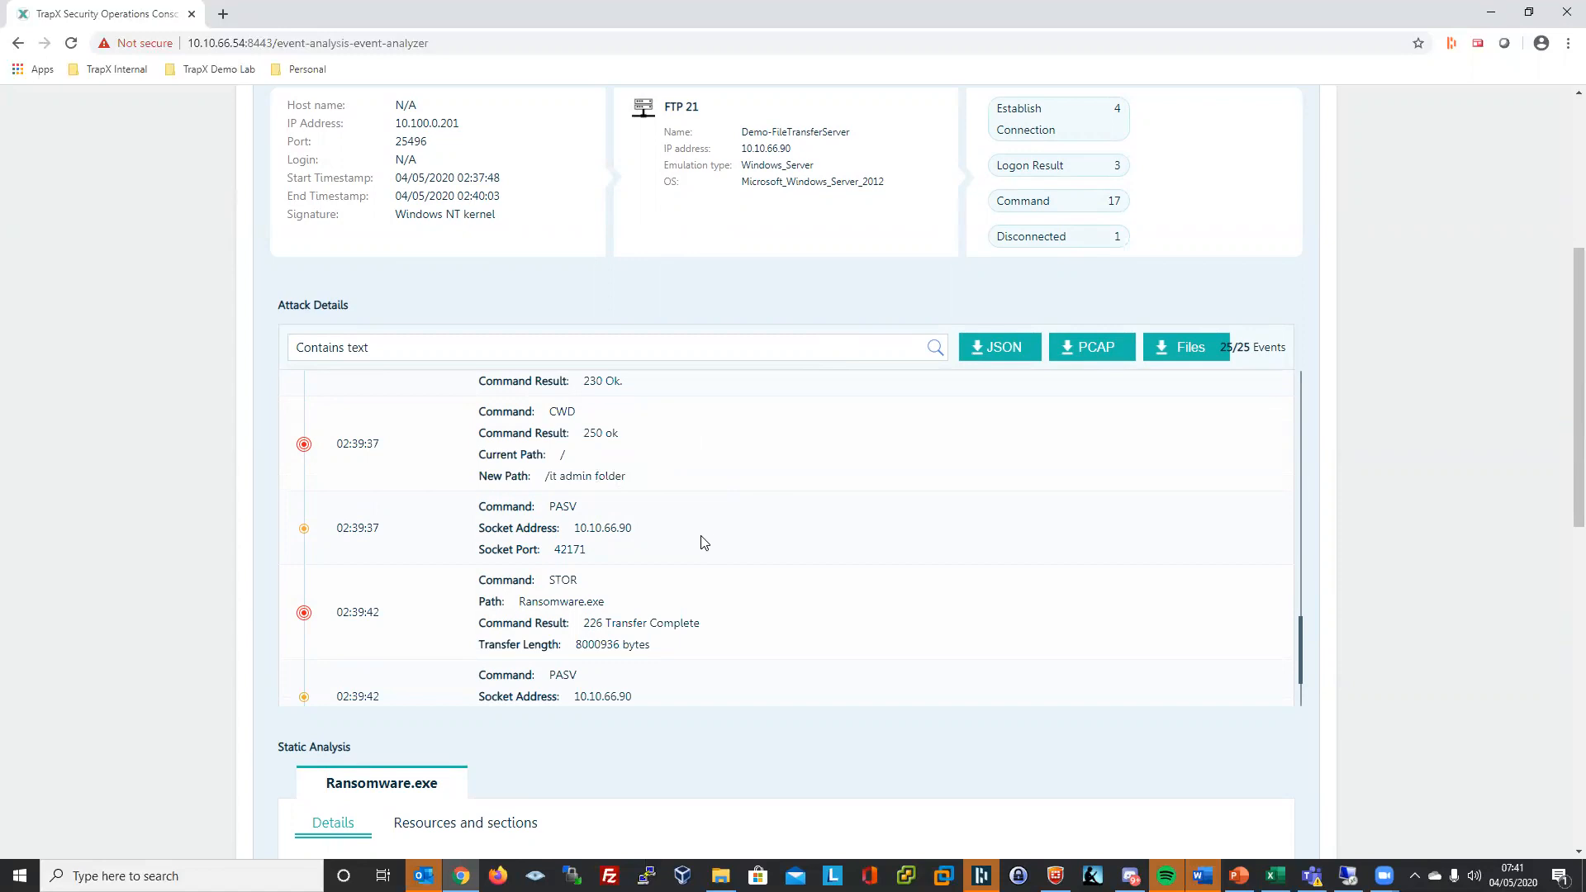
scroll(704, 543, "down", 2)
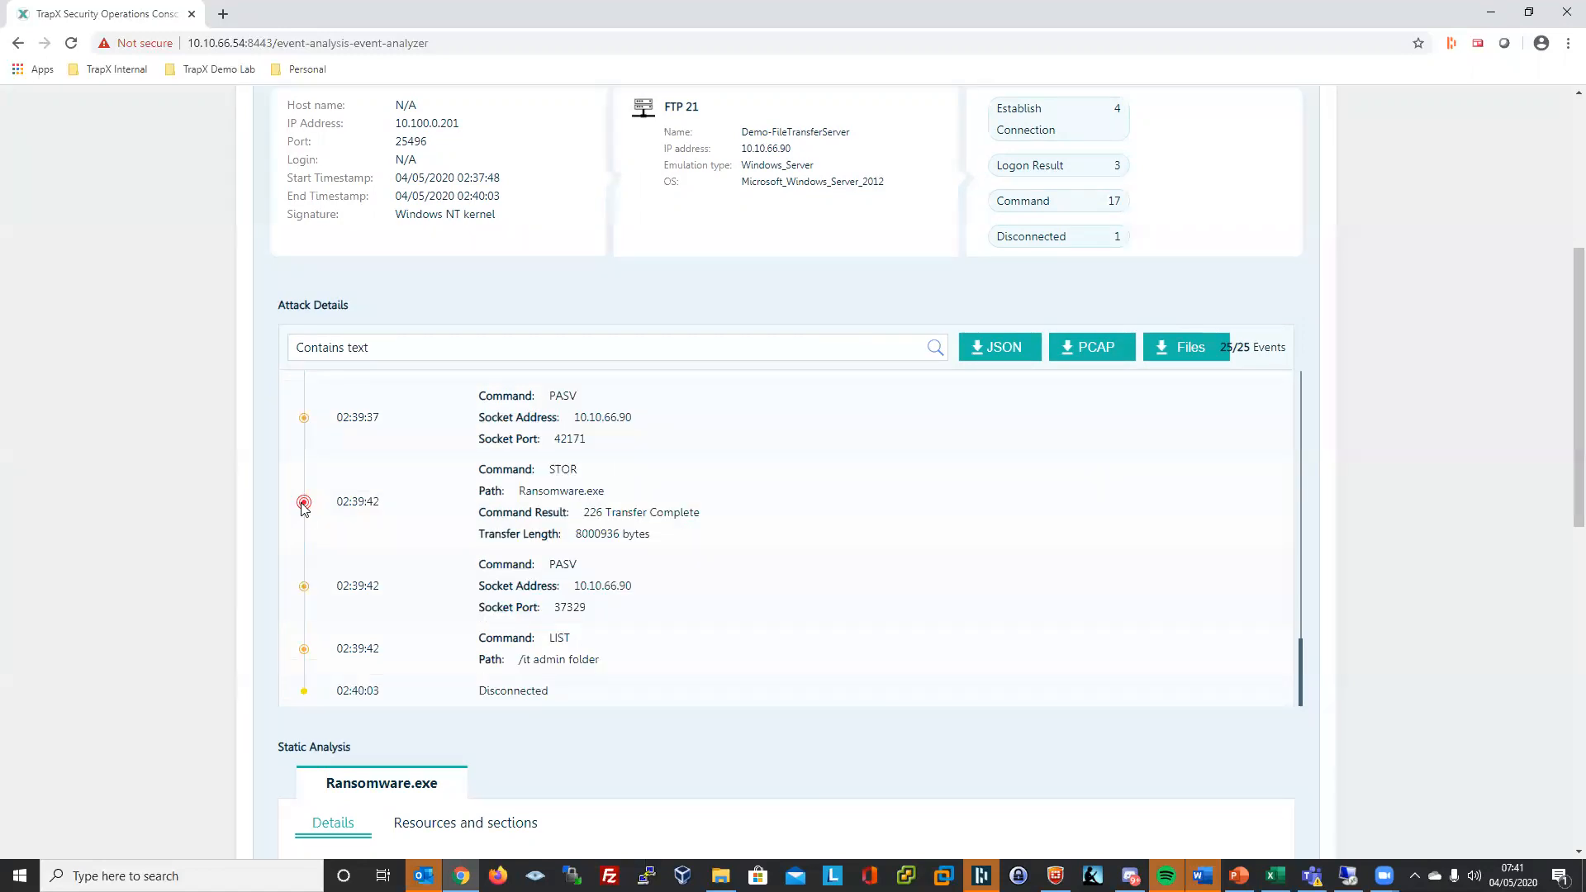
left_click_drag(489, 472, 652, 533)
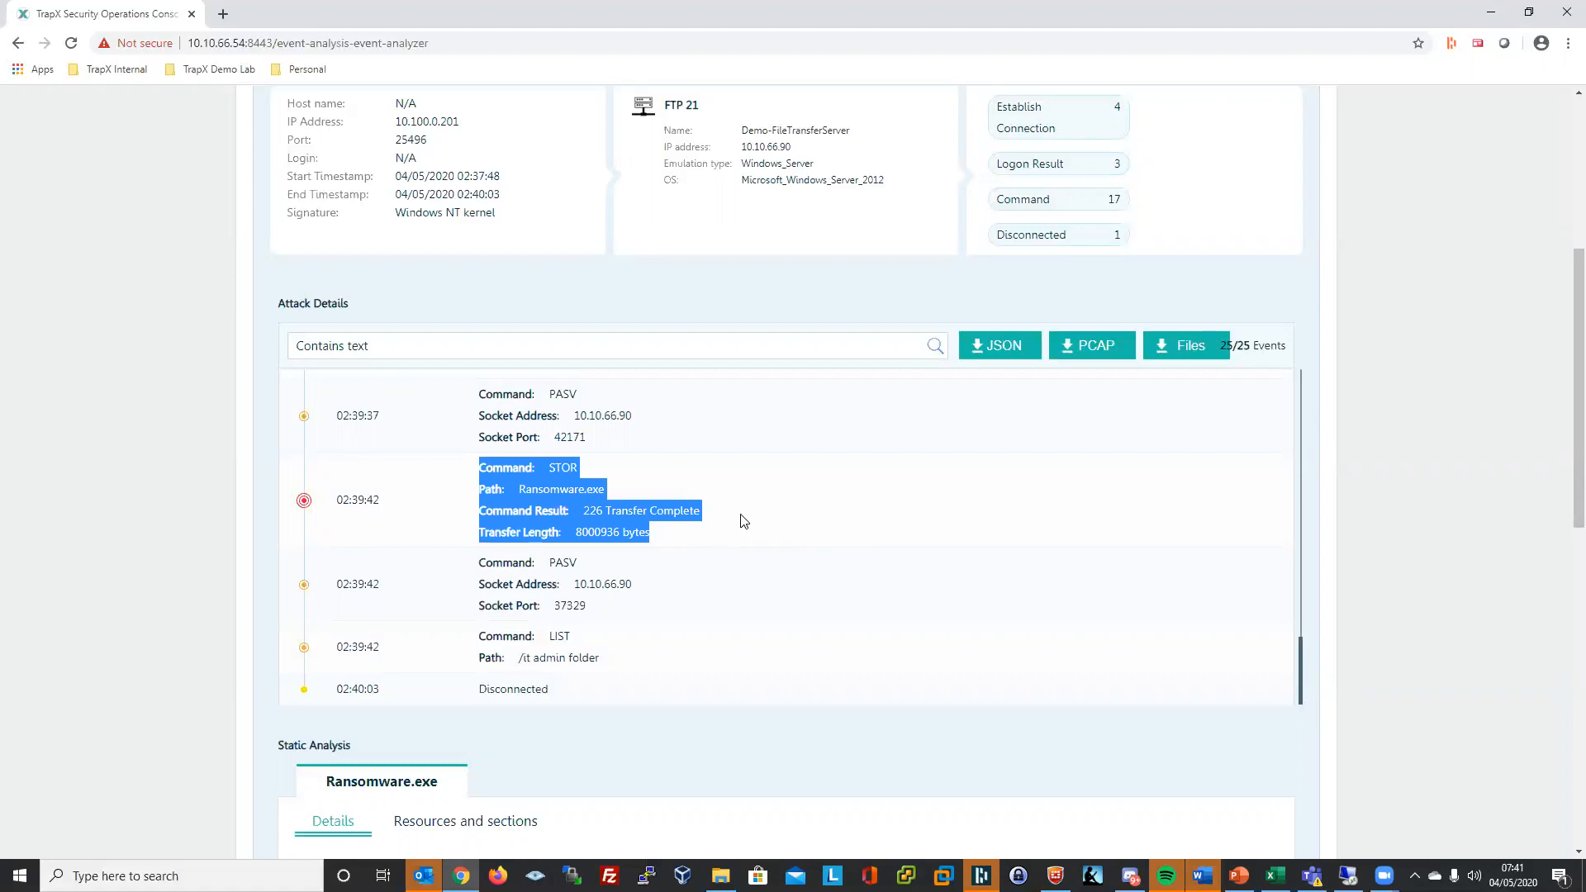
scroll(740, 519, "down", 2)
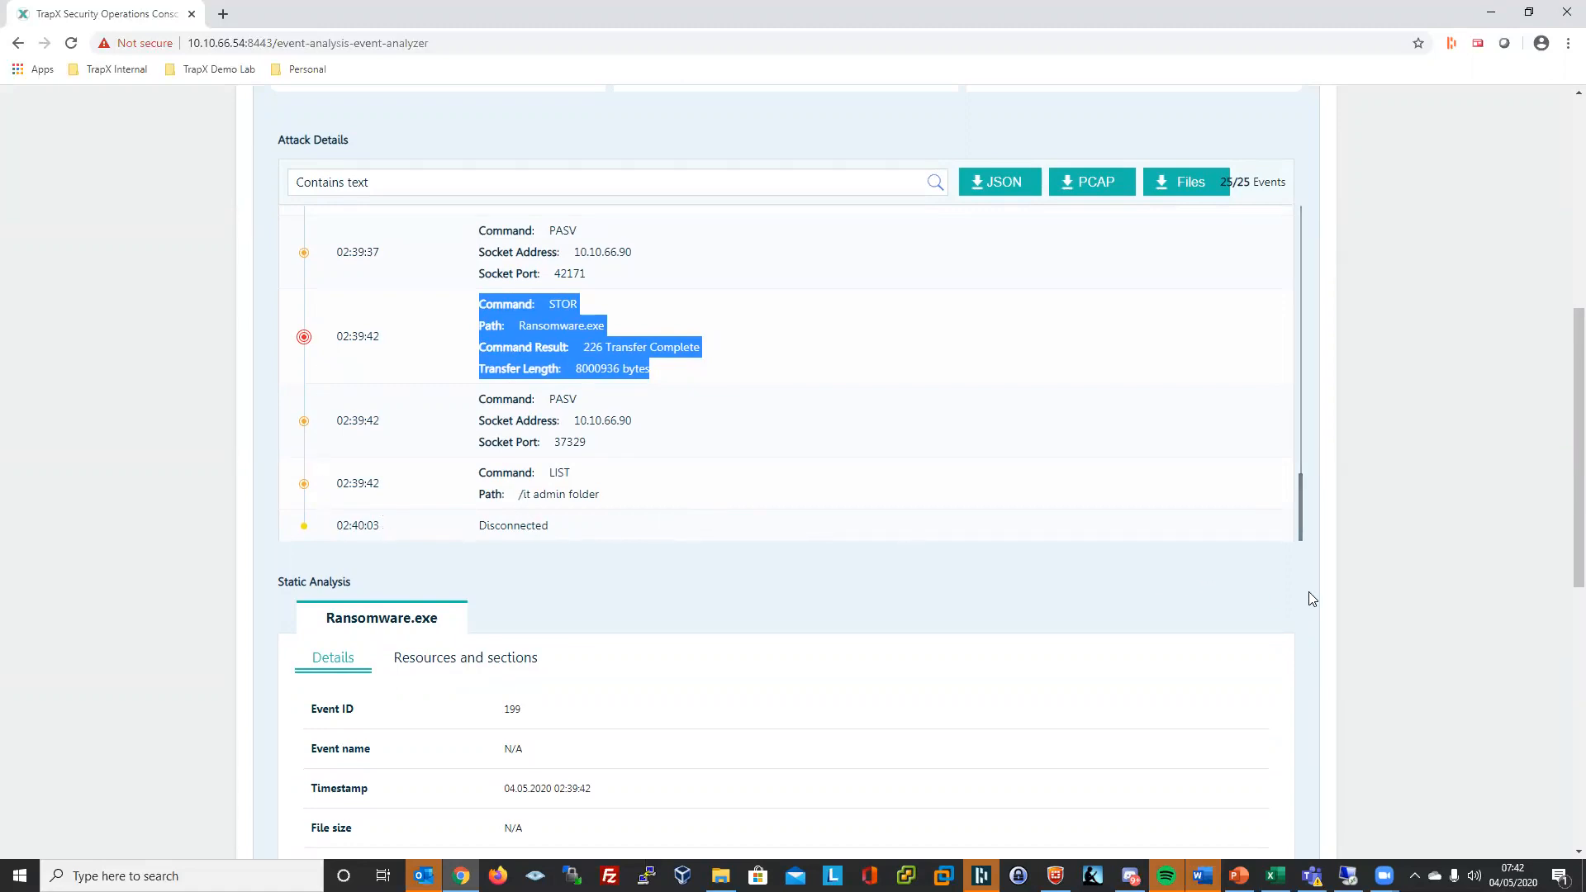
- Scroll to Ransomware.exe's static analysis and highlight its File MD5 hash
scroll(1309, 583, "down", 3)
scroll(558, 392, "up", 1)
scroll(562, 395, "down", 3)
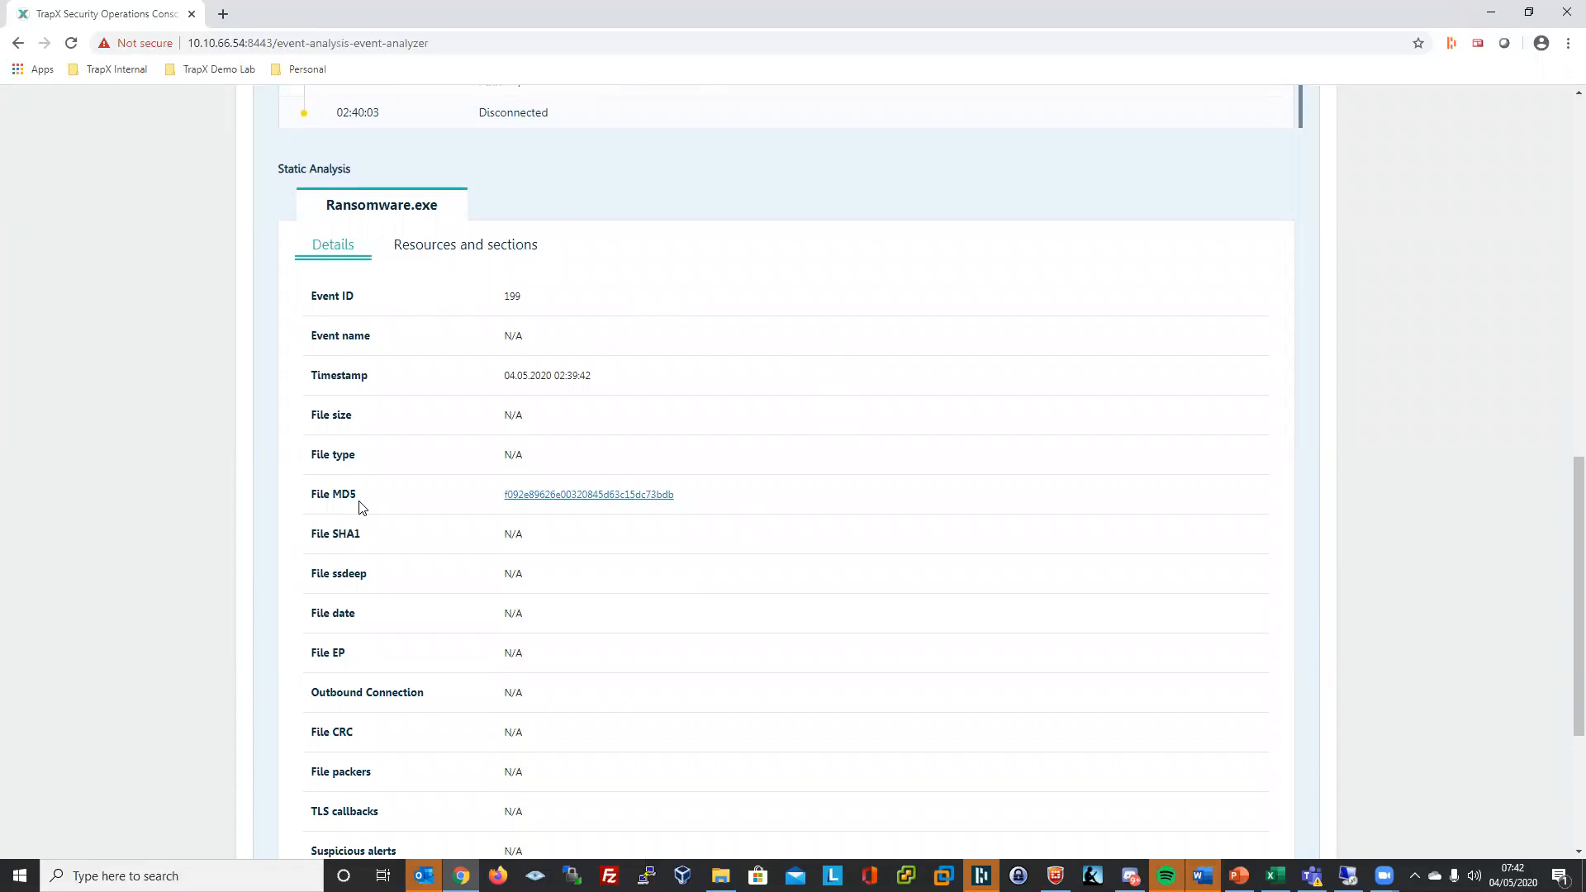
left_click_drag(691, 499, 503, 496)
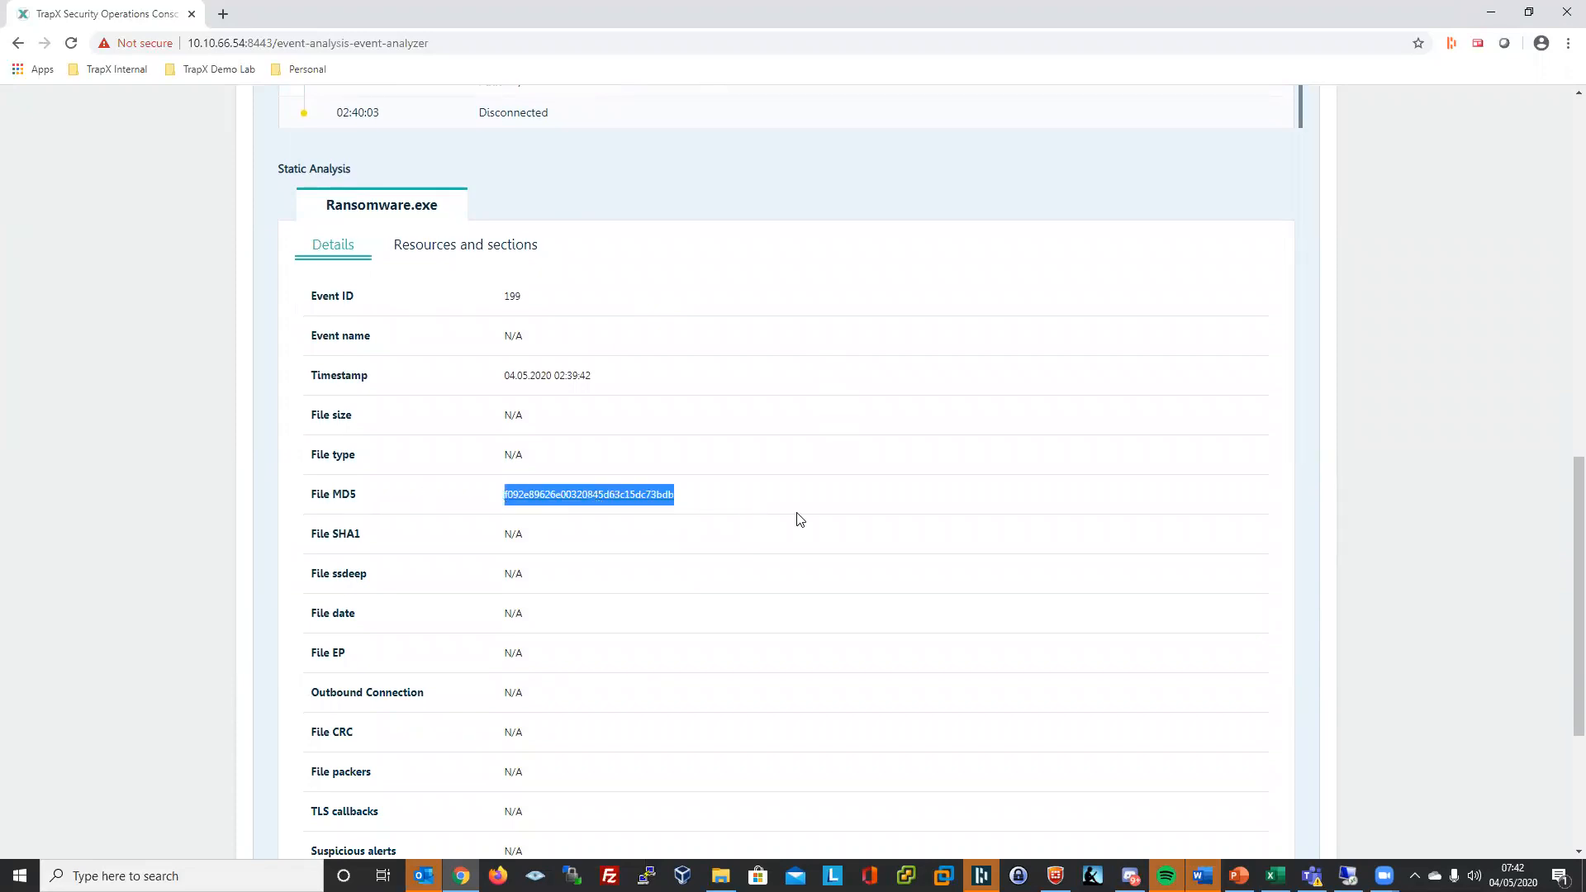
- Highlight the N/A / N/A AV References value, then scroll back to the top
scroll(834, 524, "down", 1)
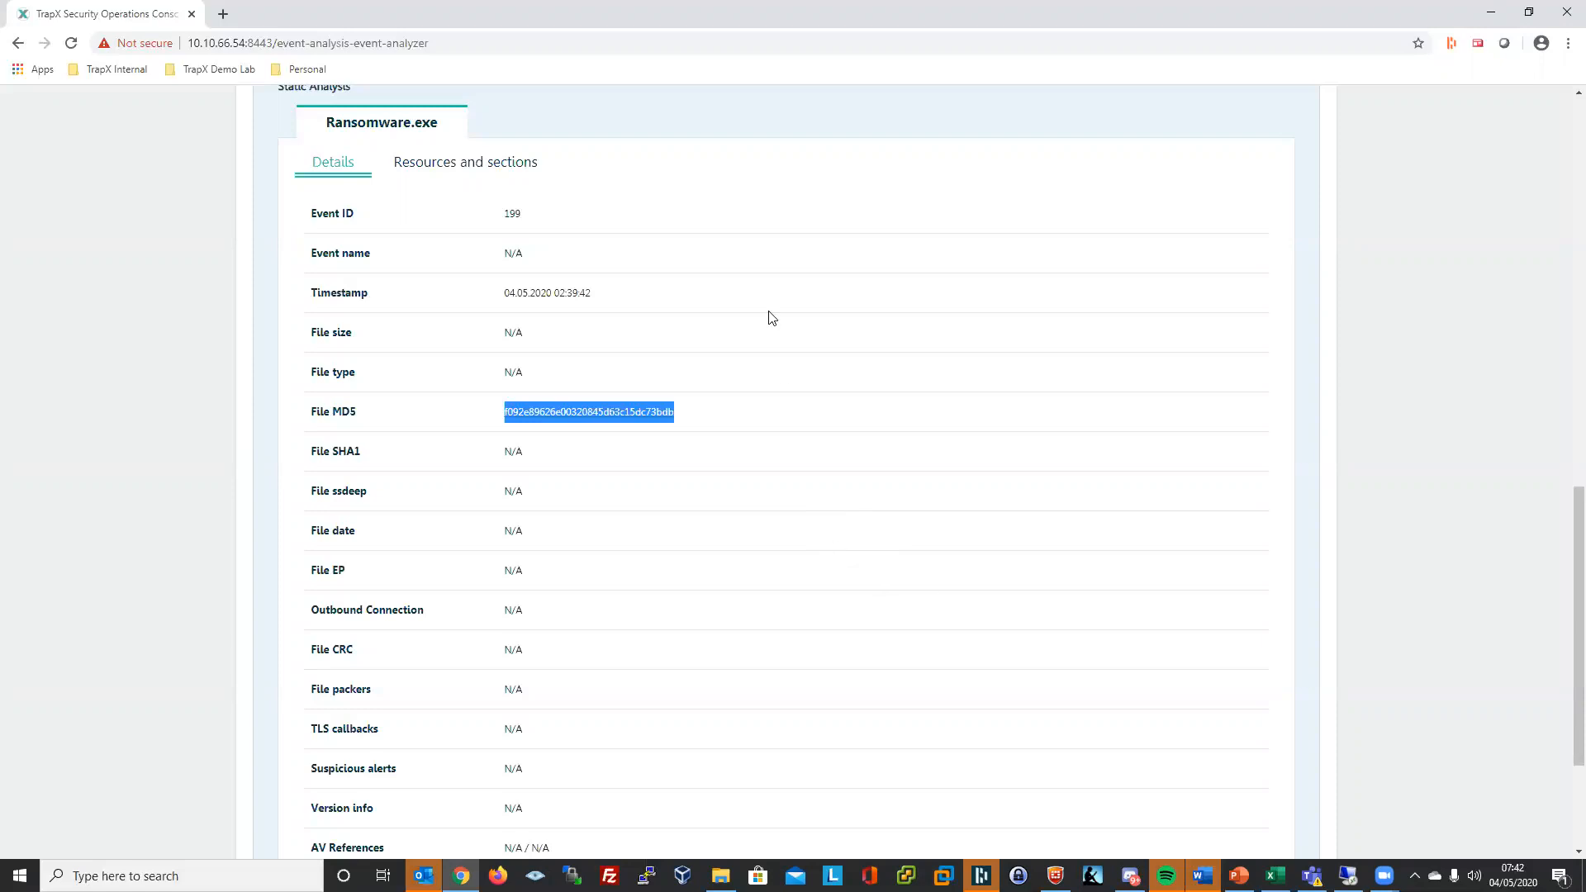
scroll(802, 369, "down", 1)
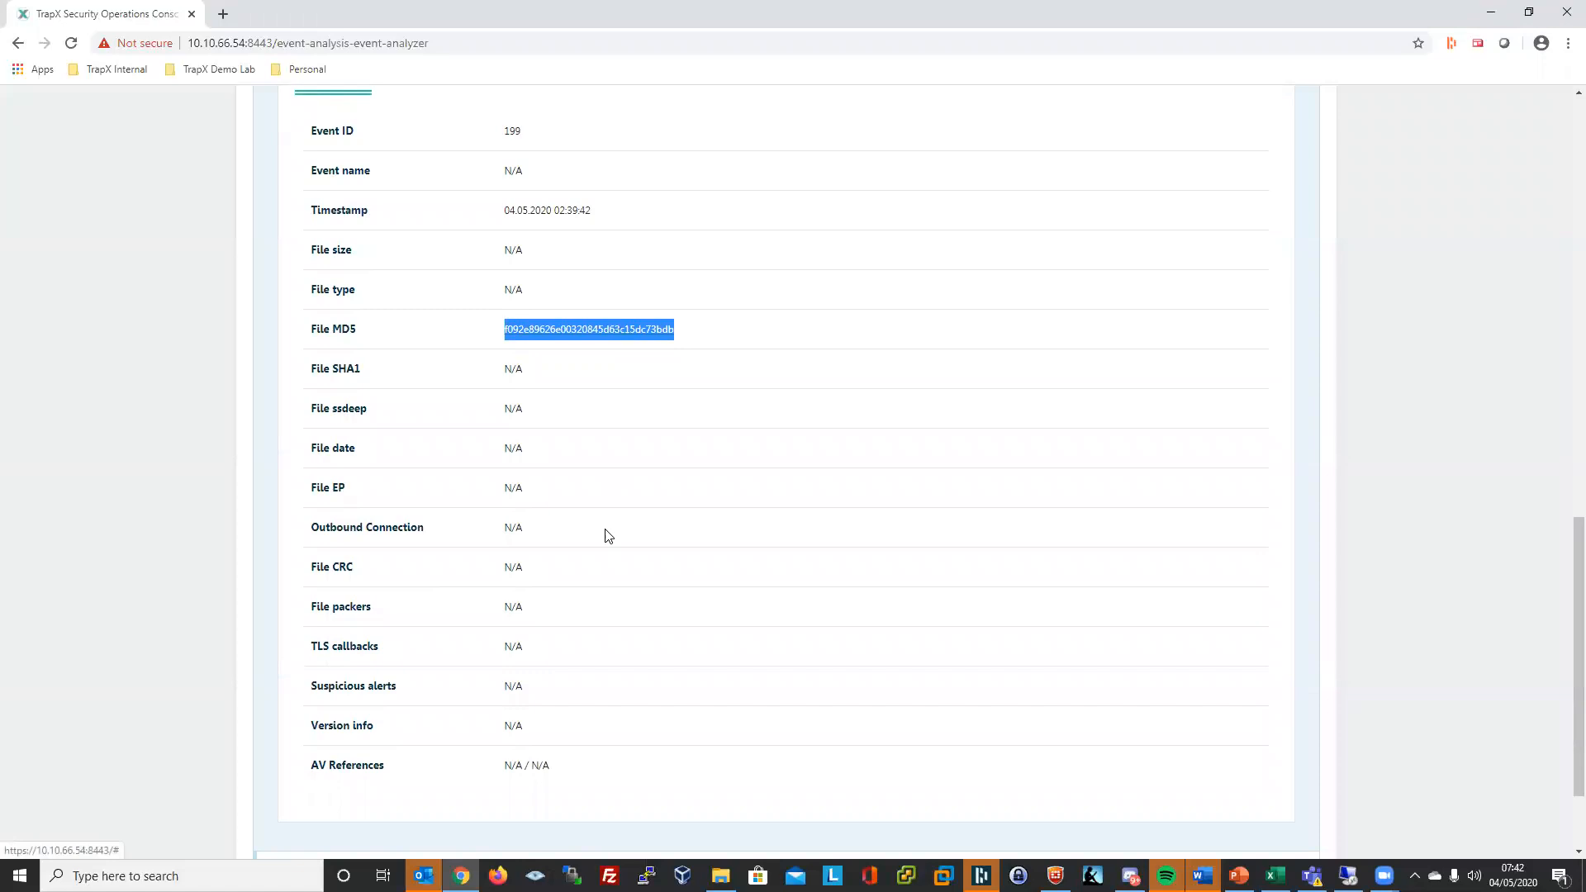
left_click_drag(313, 774, 399, 775)
left_click_drag(517, 770, 557, 780)
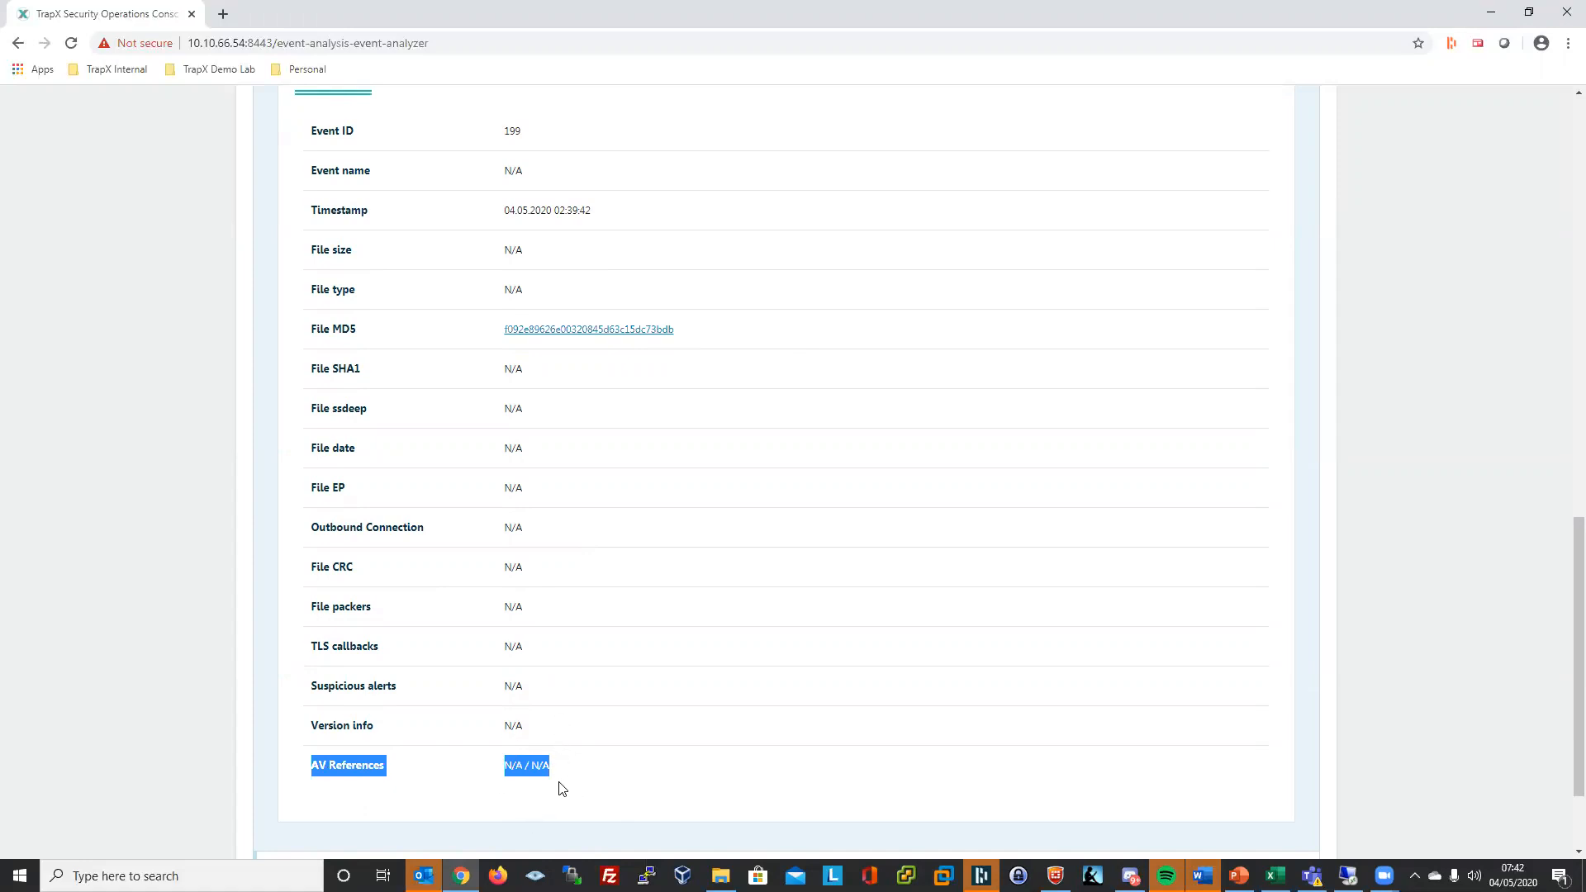
left_click_drag(548, 782, 507, 768)
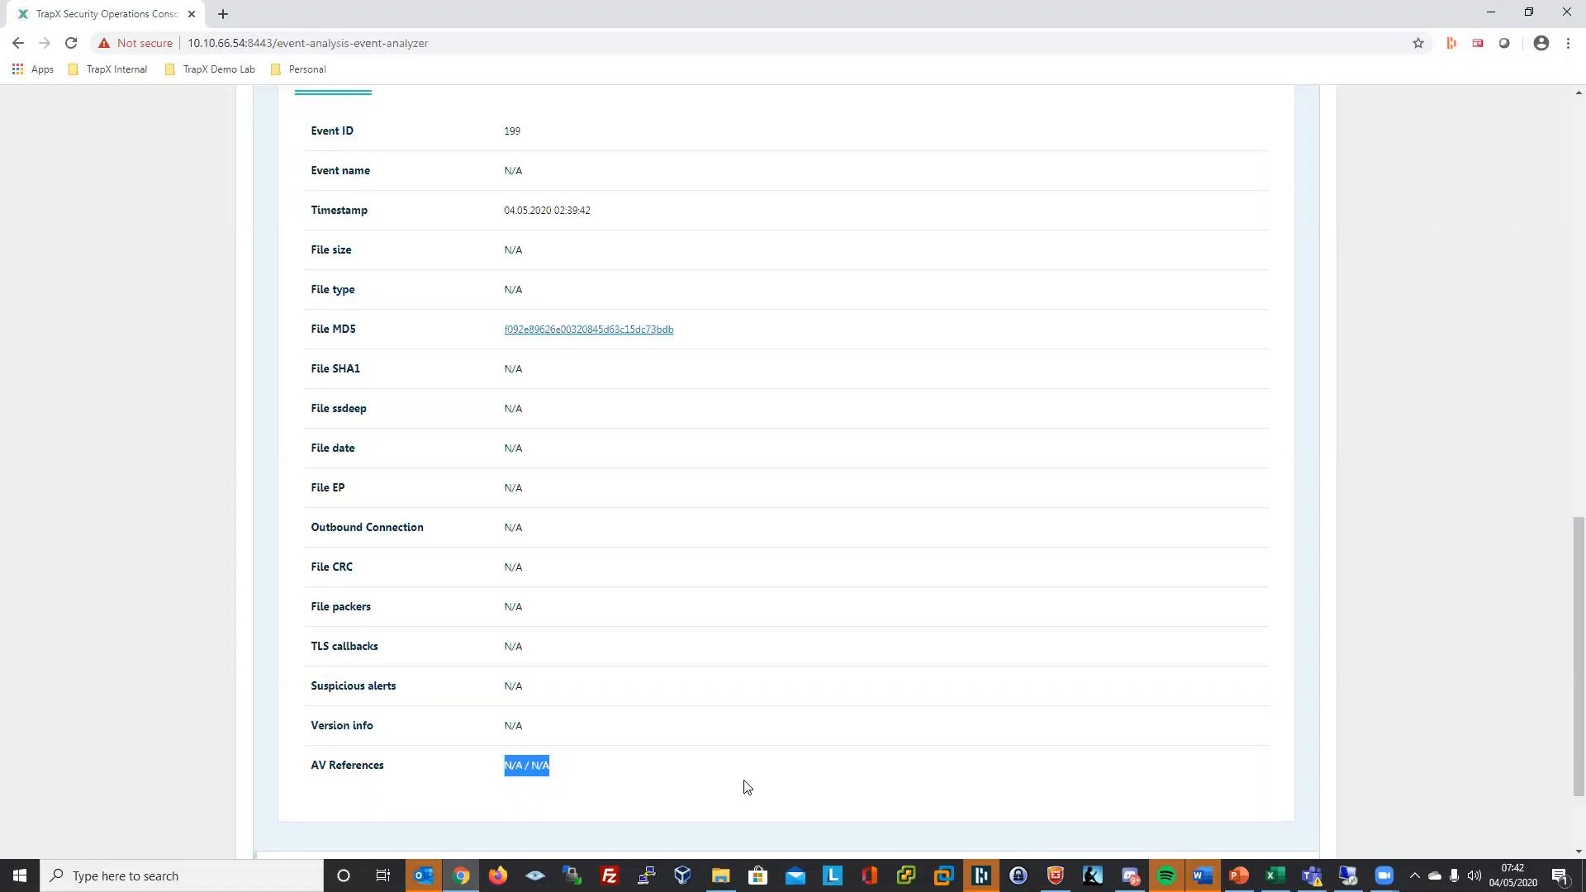
scroll(757, 785, "up", 2)
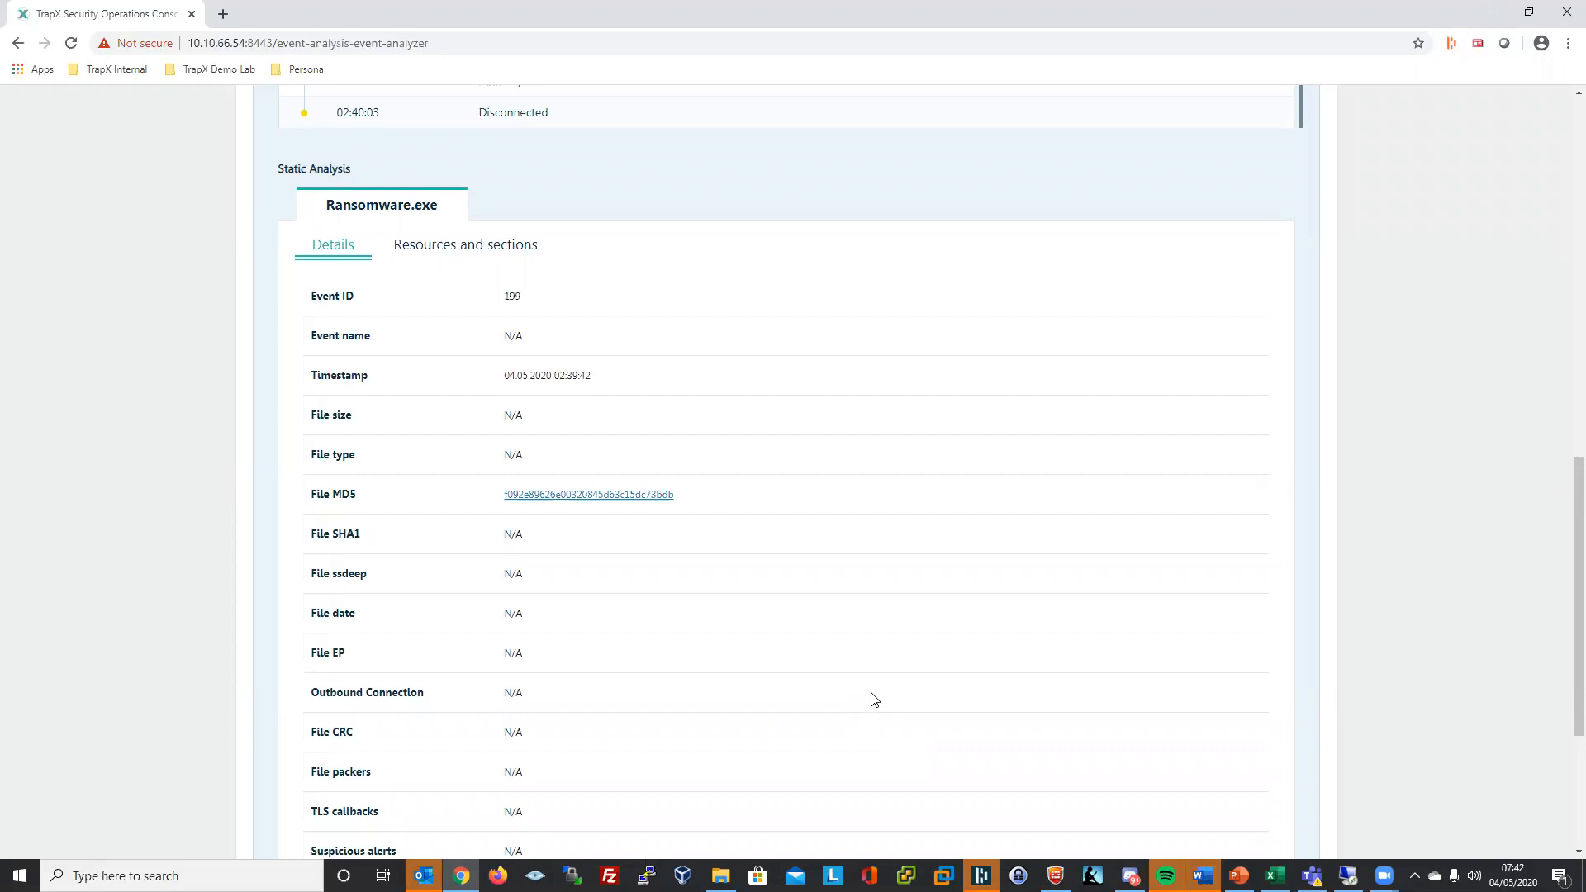
scroll(958, 576, "up", 12)
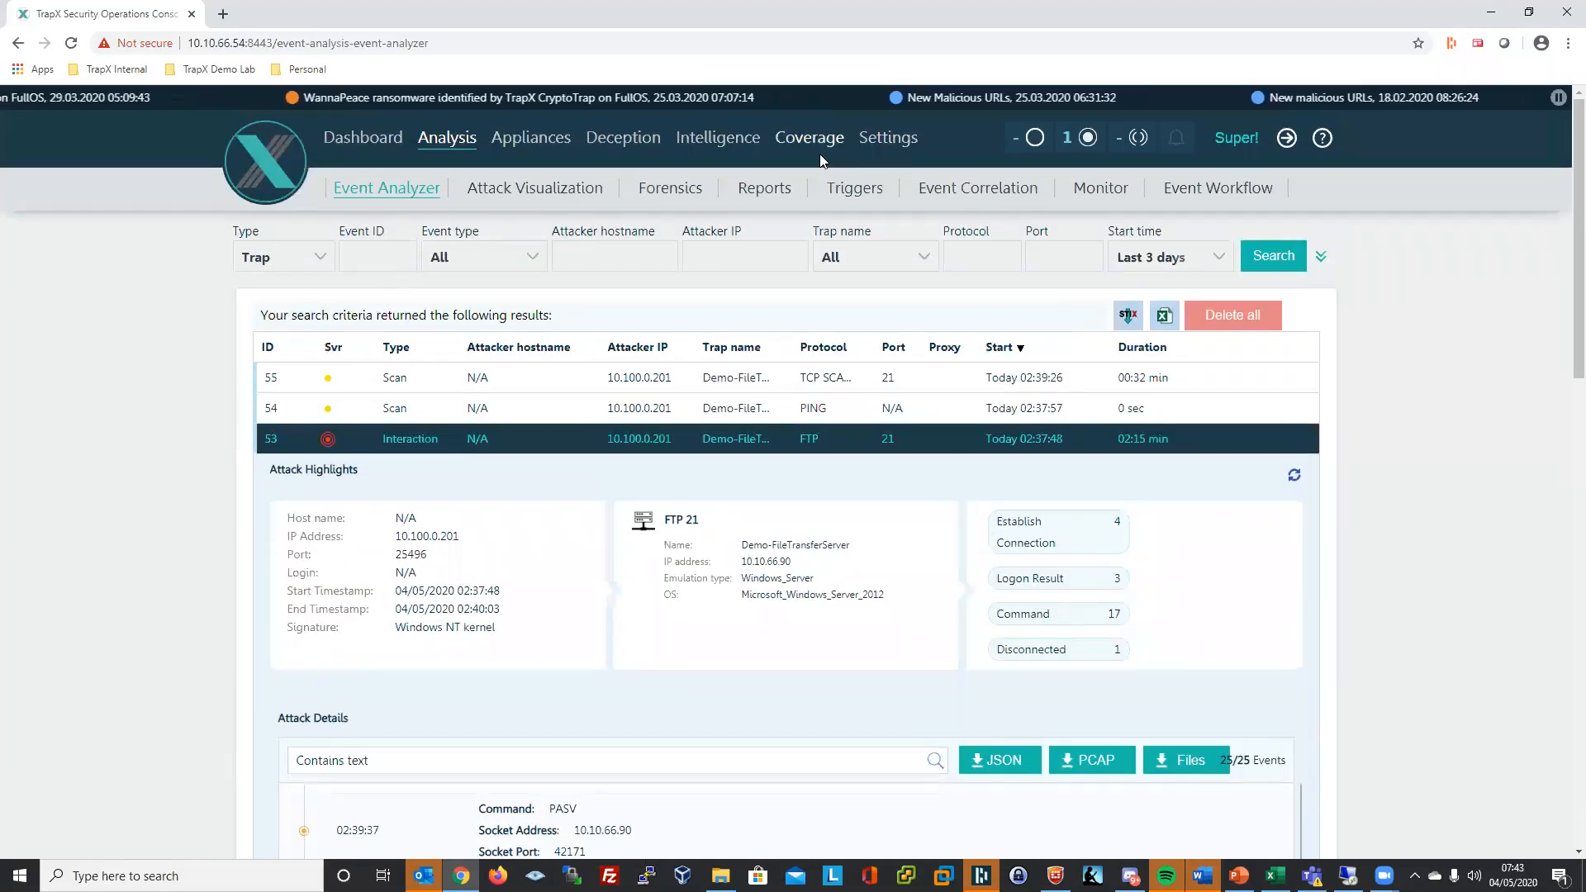
- Open the Eco System sandbox settings and highlight McAfee's sandbox URL sb2.trapx.com
left_click(887, 139)
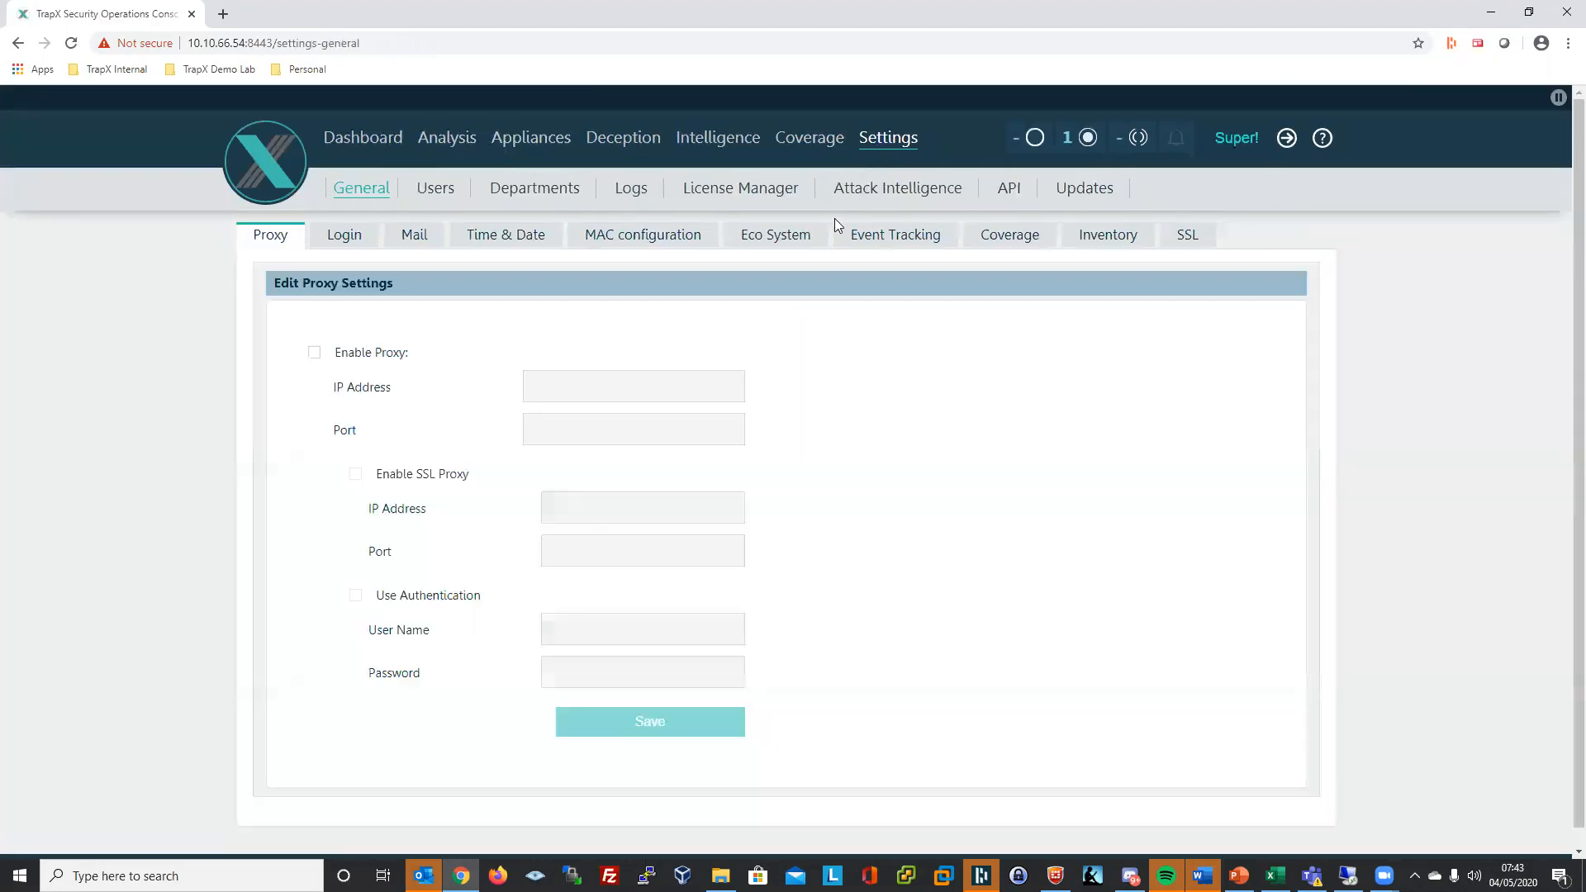
left_click(798, 242)
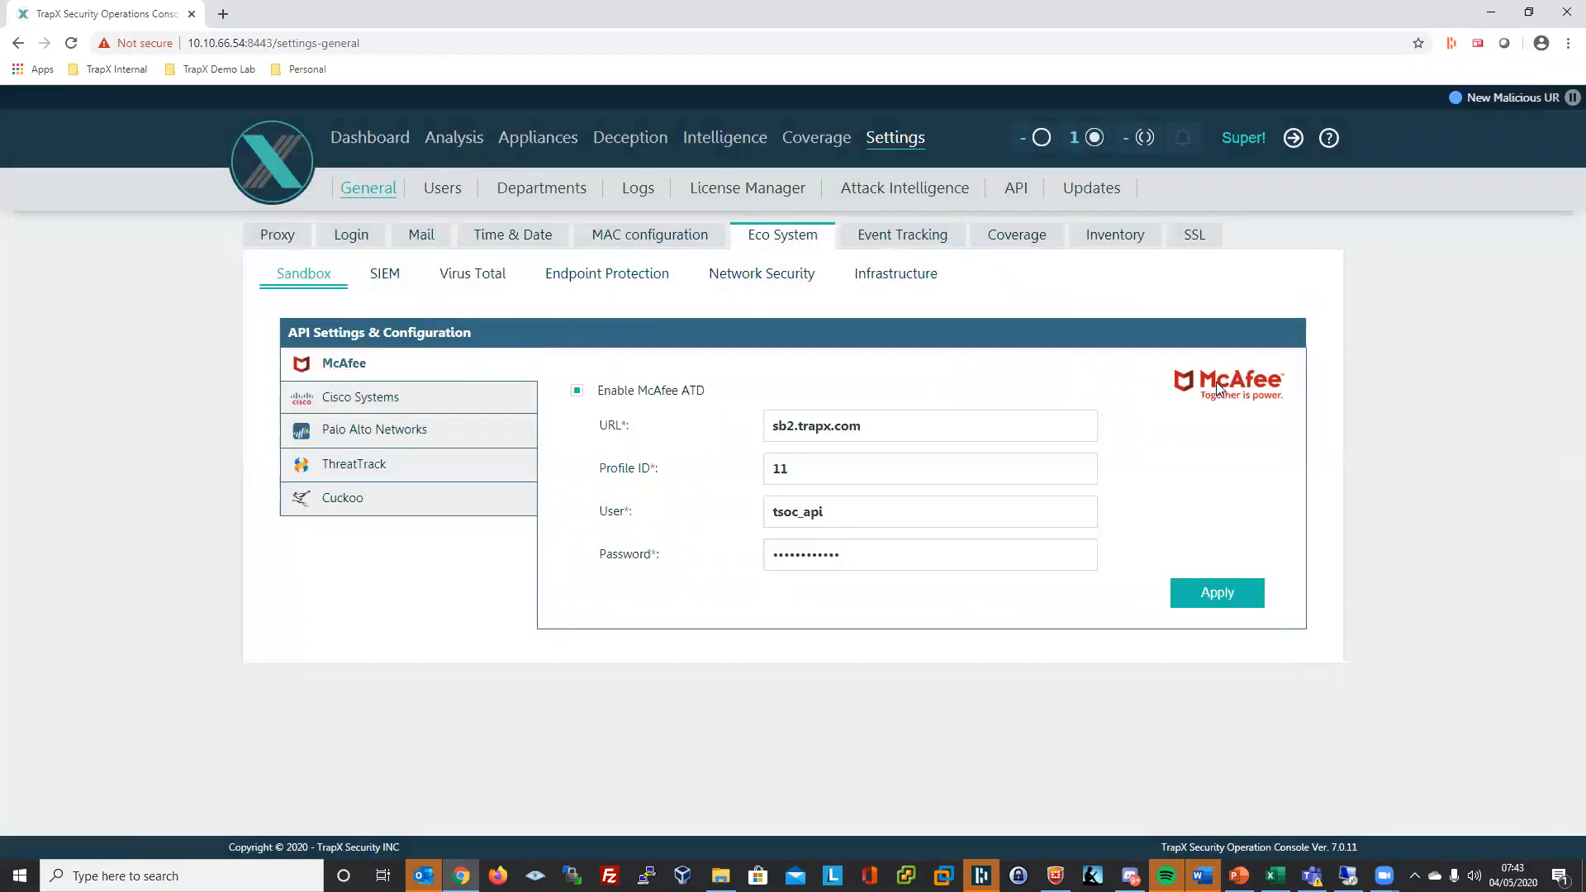
left_click_drag(922, 446, 771, 431)
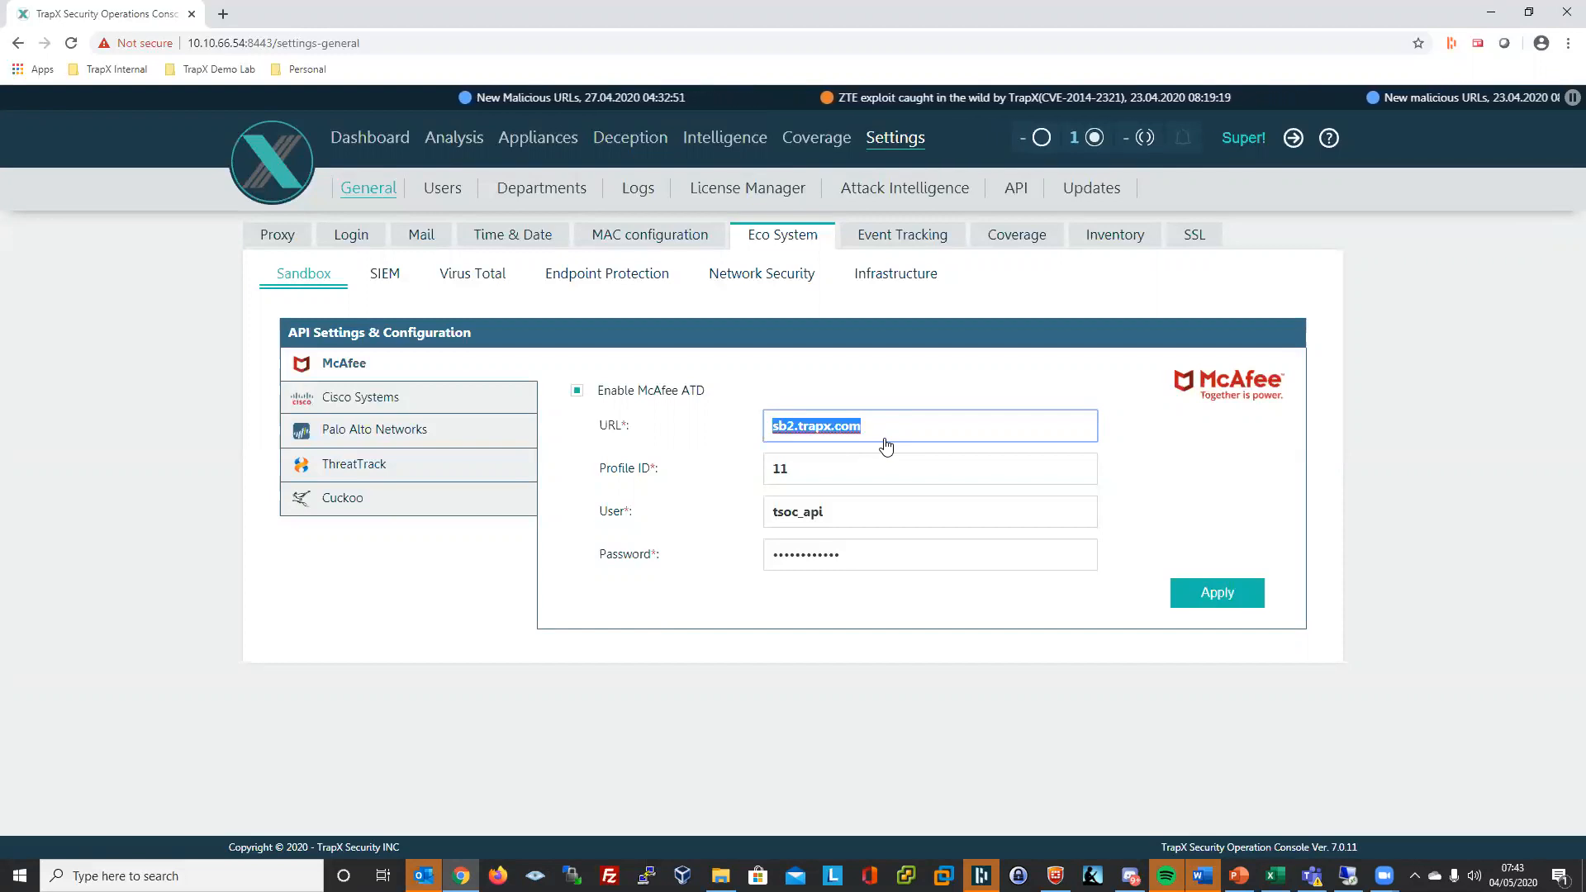
left_click(932, 387)
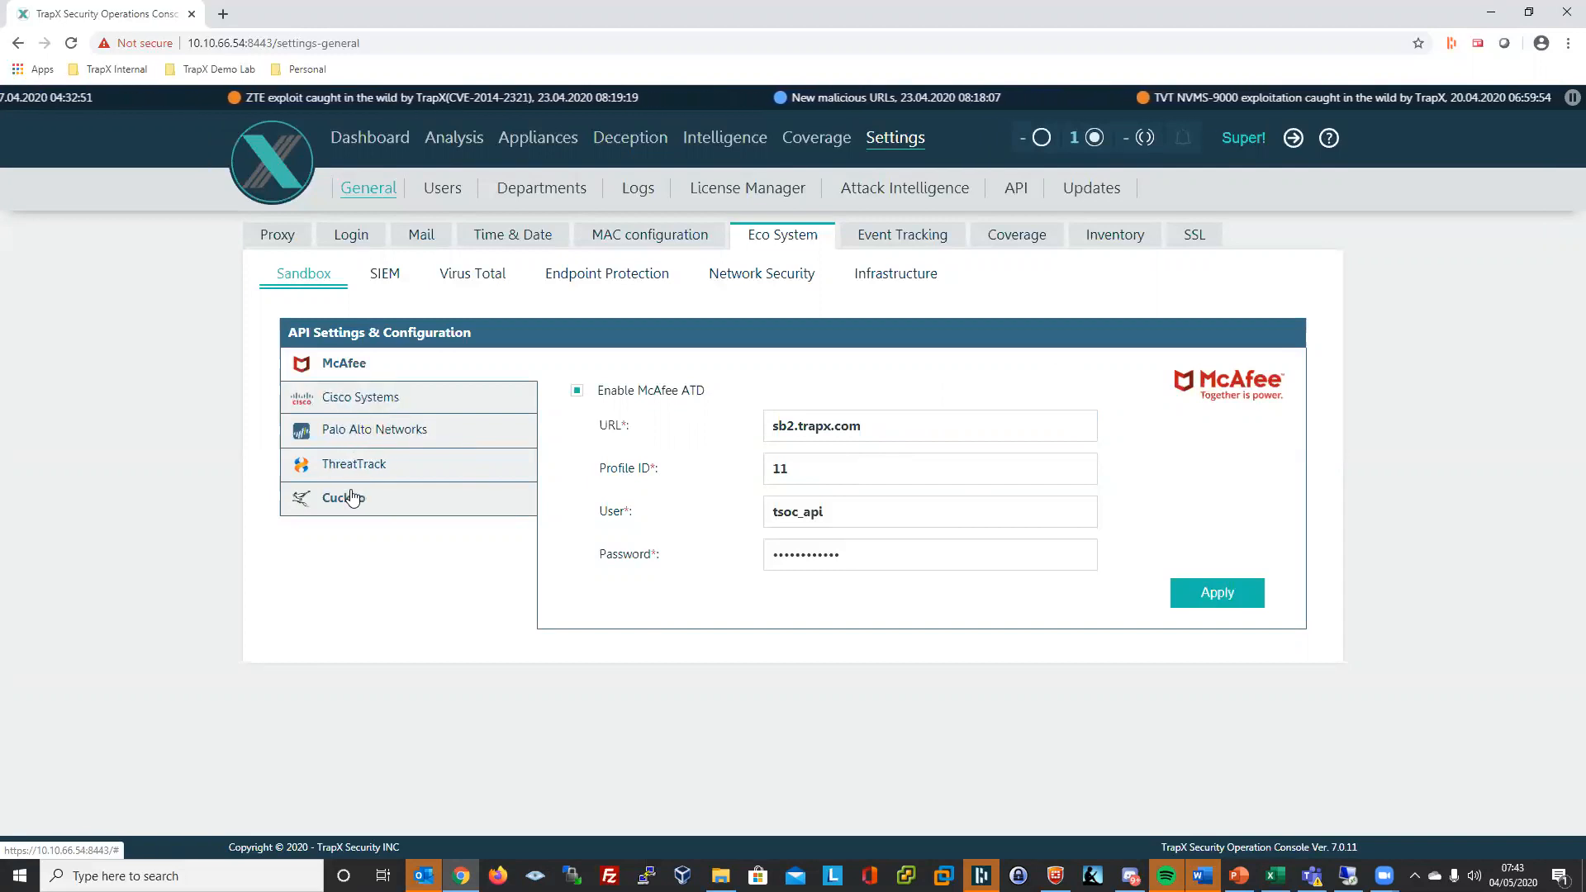
- Check the Cisco Systems and Palo Alto Networks sandbox settings, then return to the Event Analyzer
left_click(332, 398)
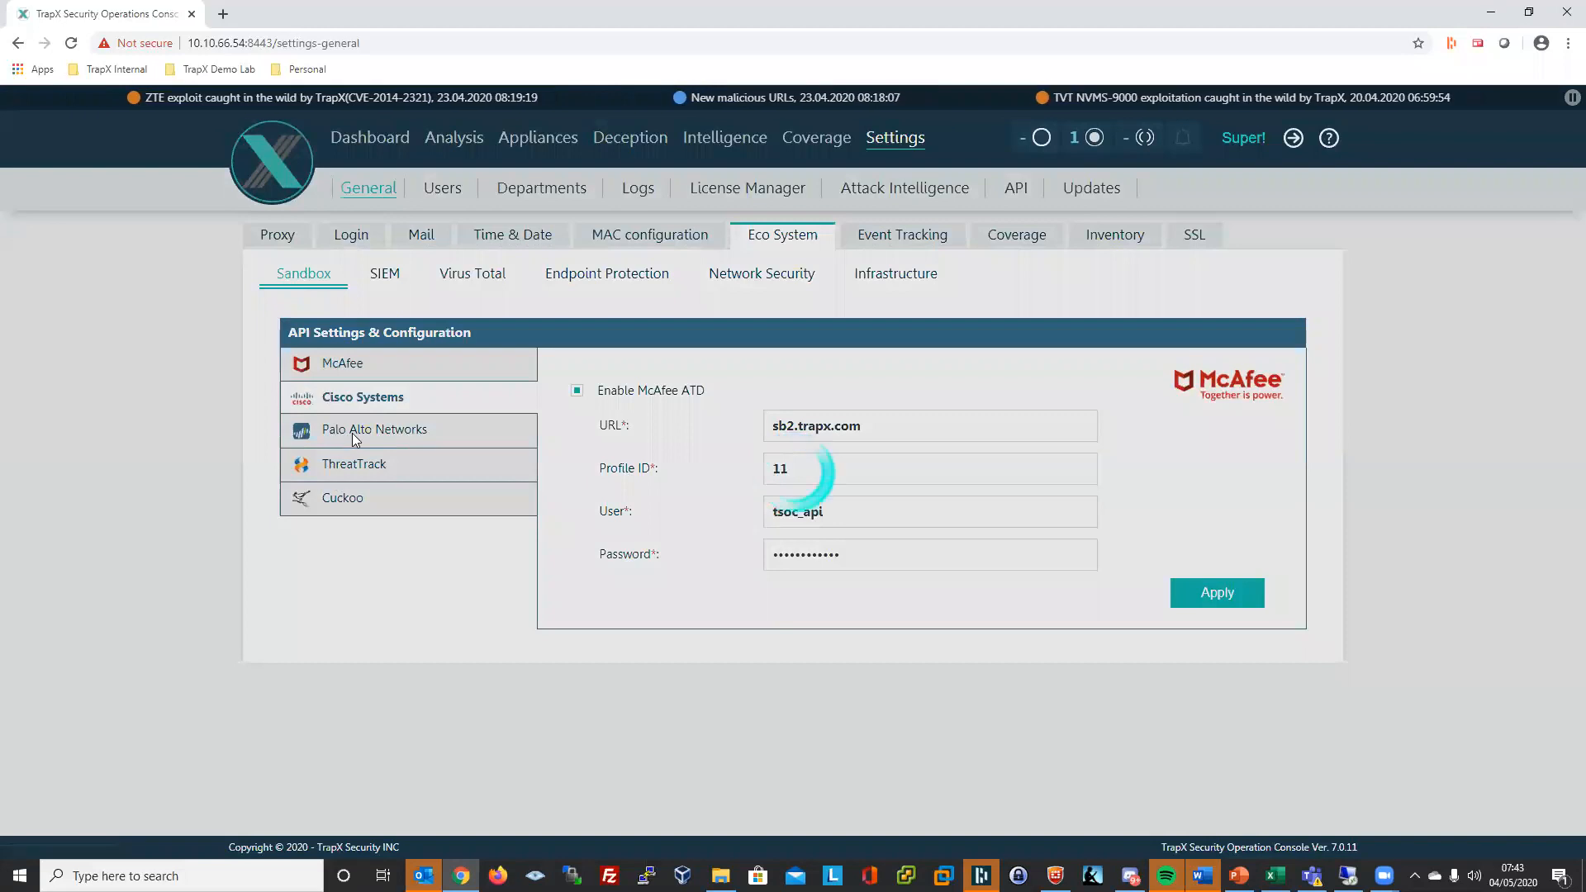
left_click(357, 430)
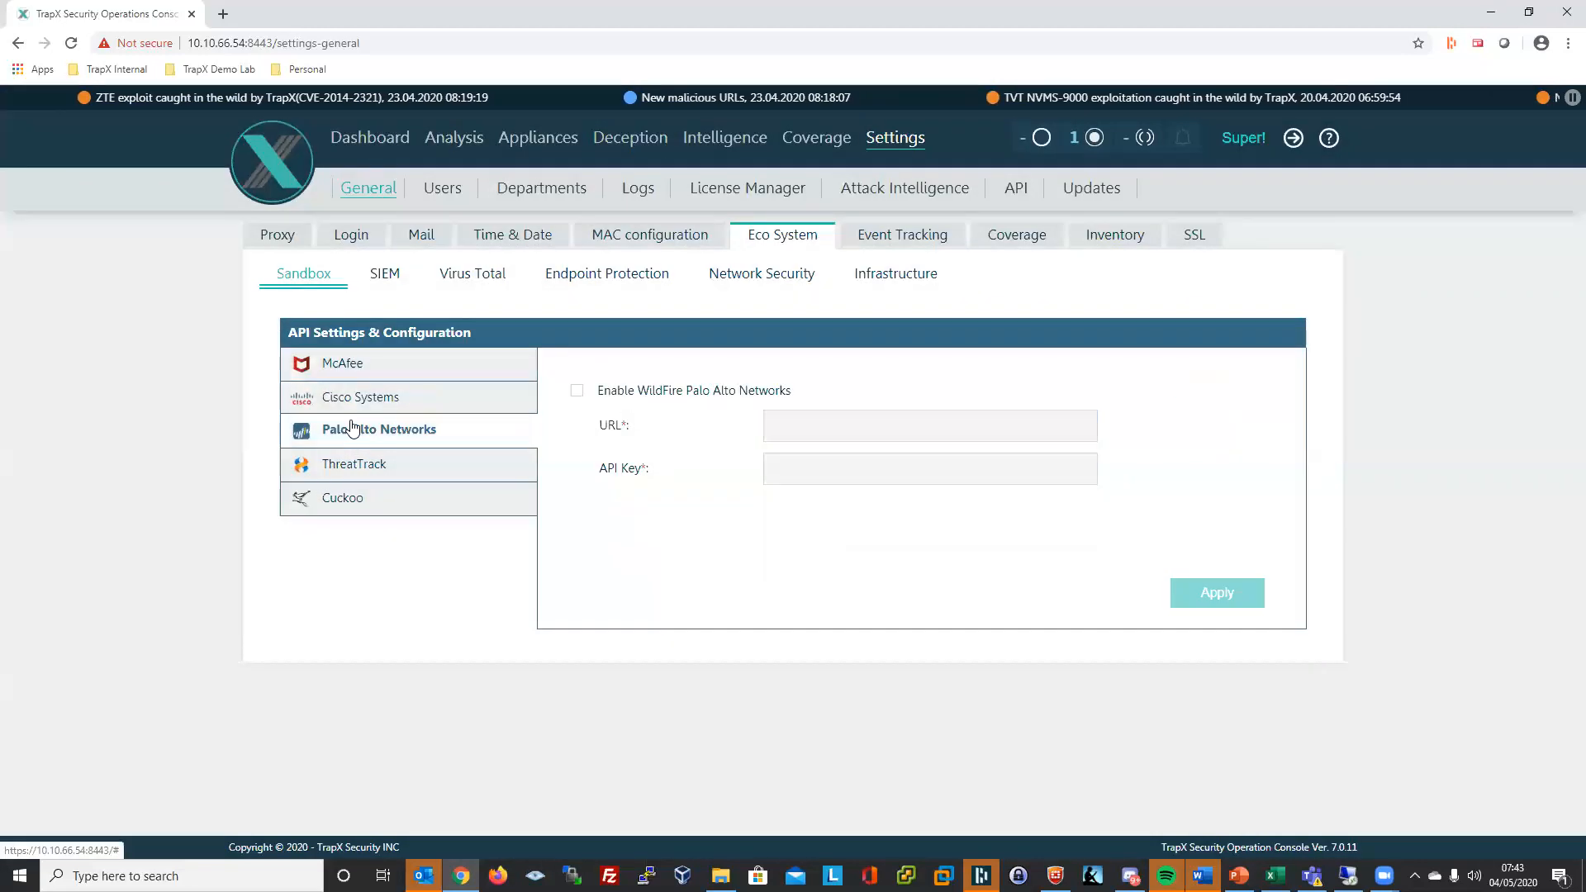
left_click(347, 368)
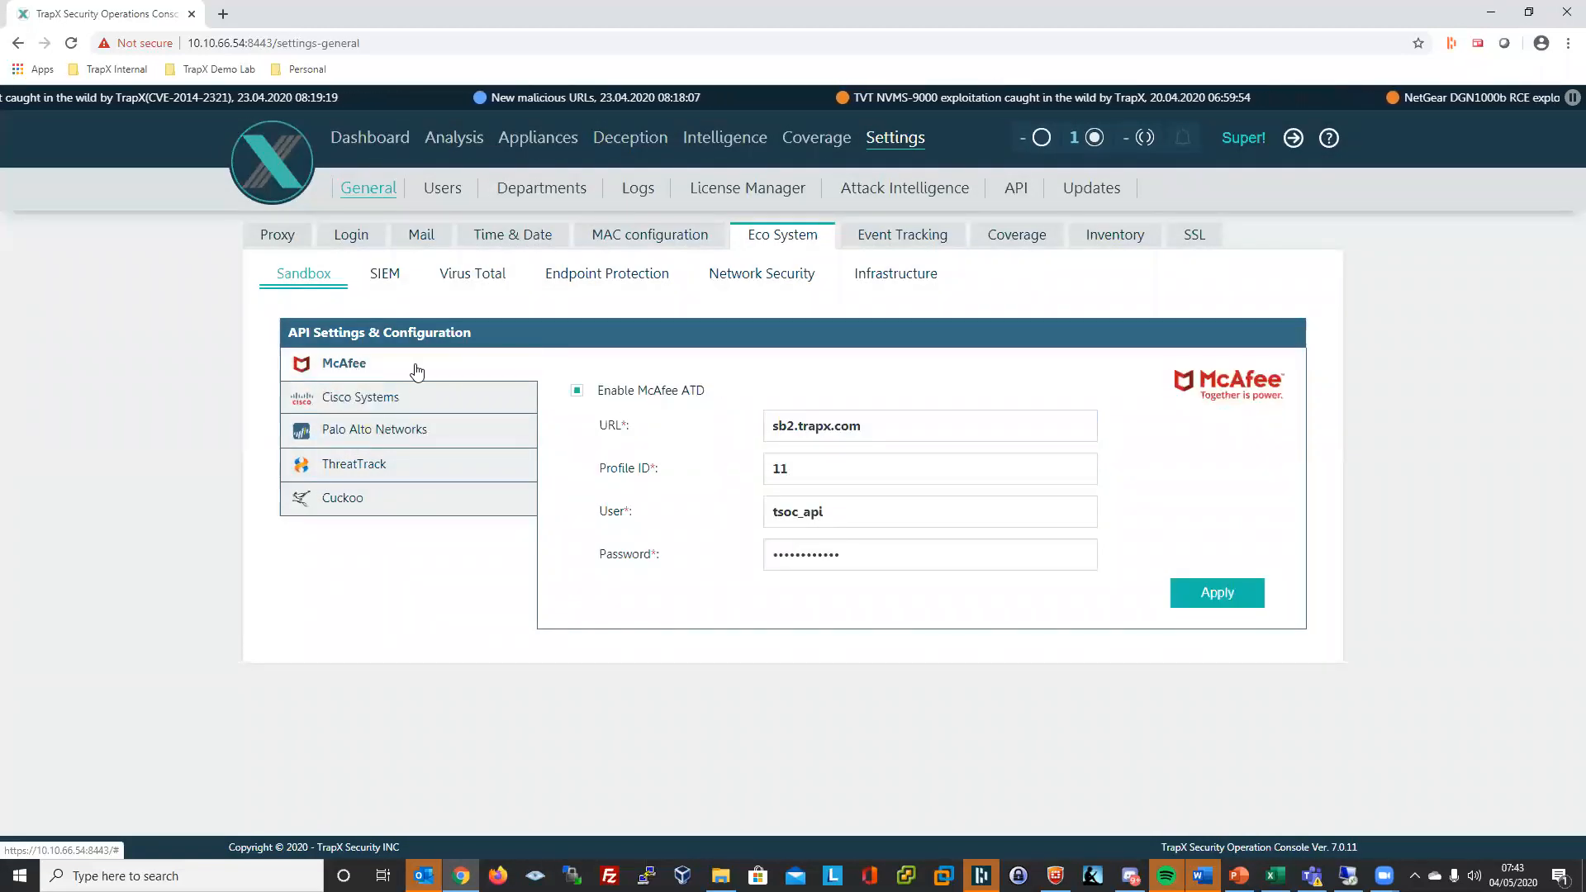
left_click(454, 142)
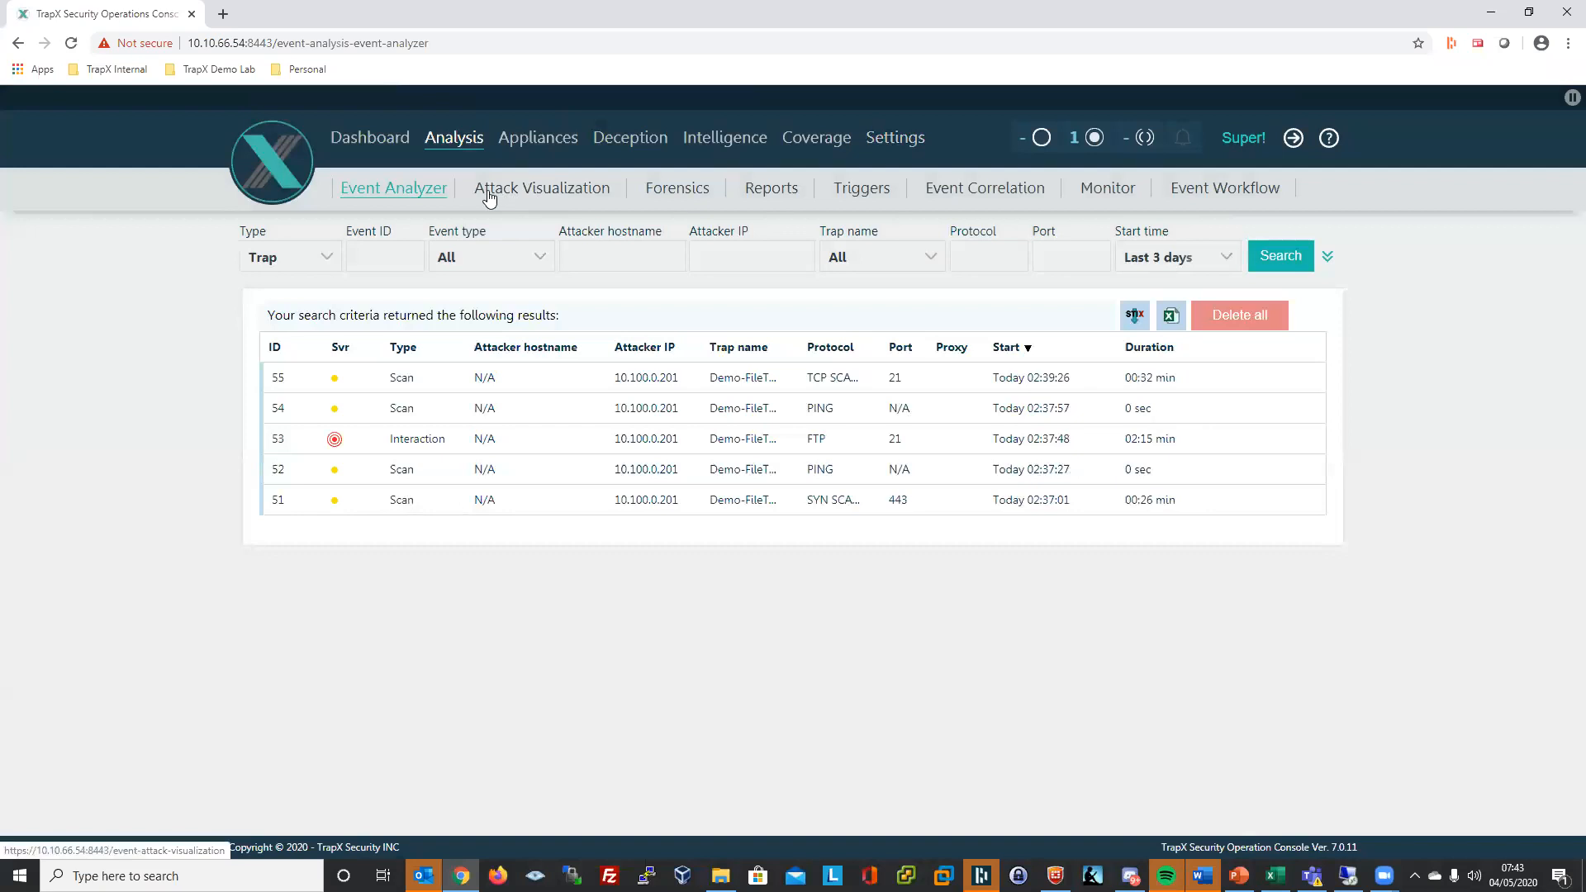
- In Forensics, select the first binary's MD5 hash and view, then close, its analysis report
left_click(694, 194)
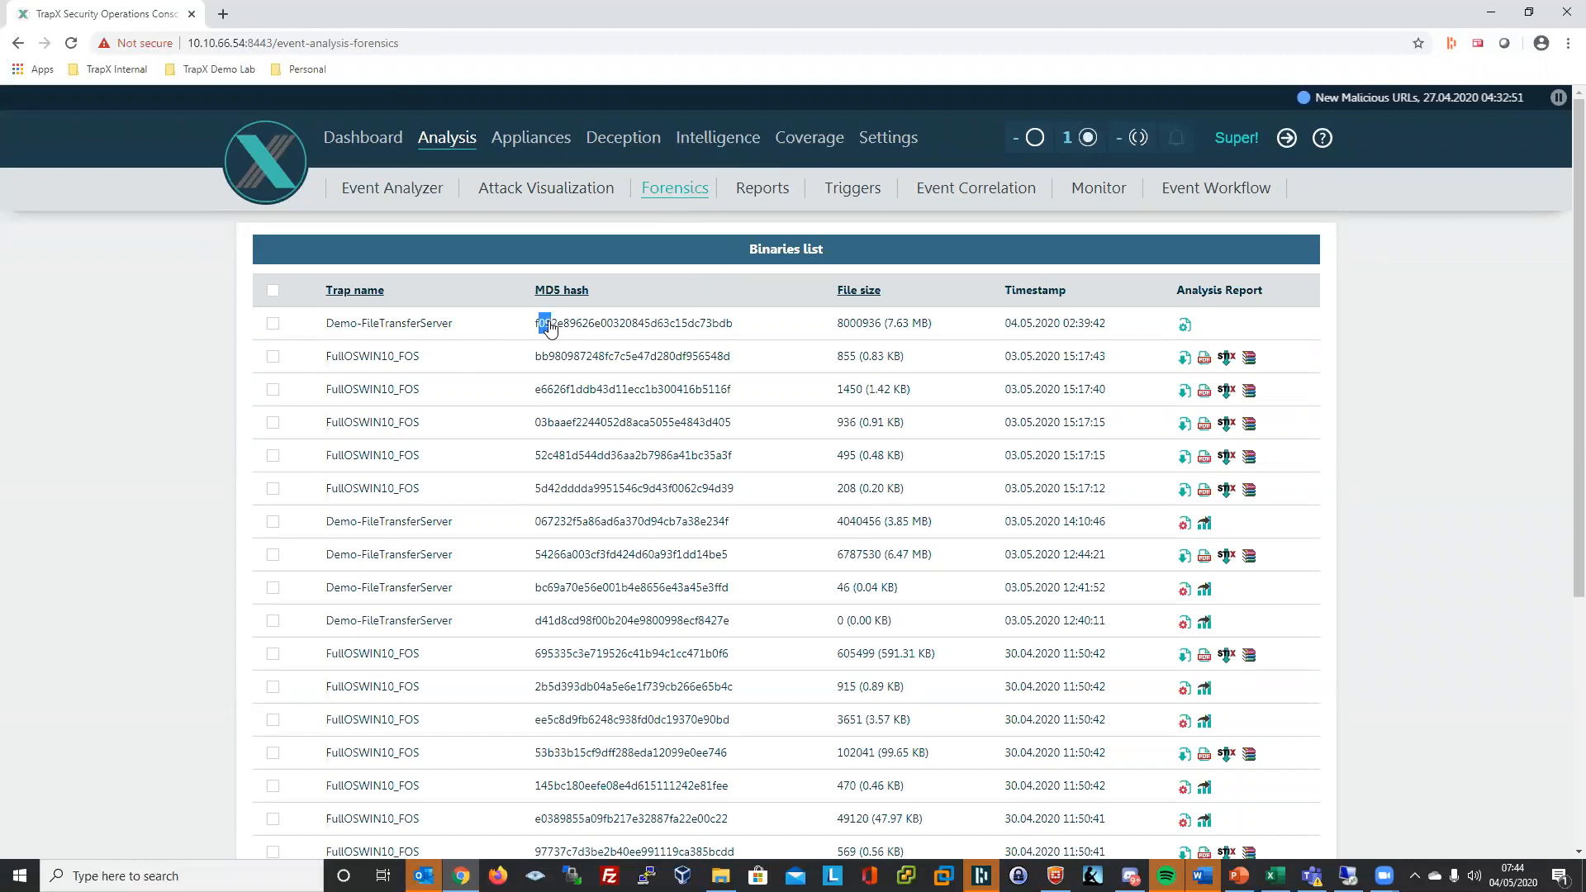
left_click_drag(535, 323, 582, 323)
left_click_drag(684, 330, 736, 330)
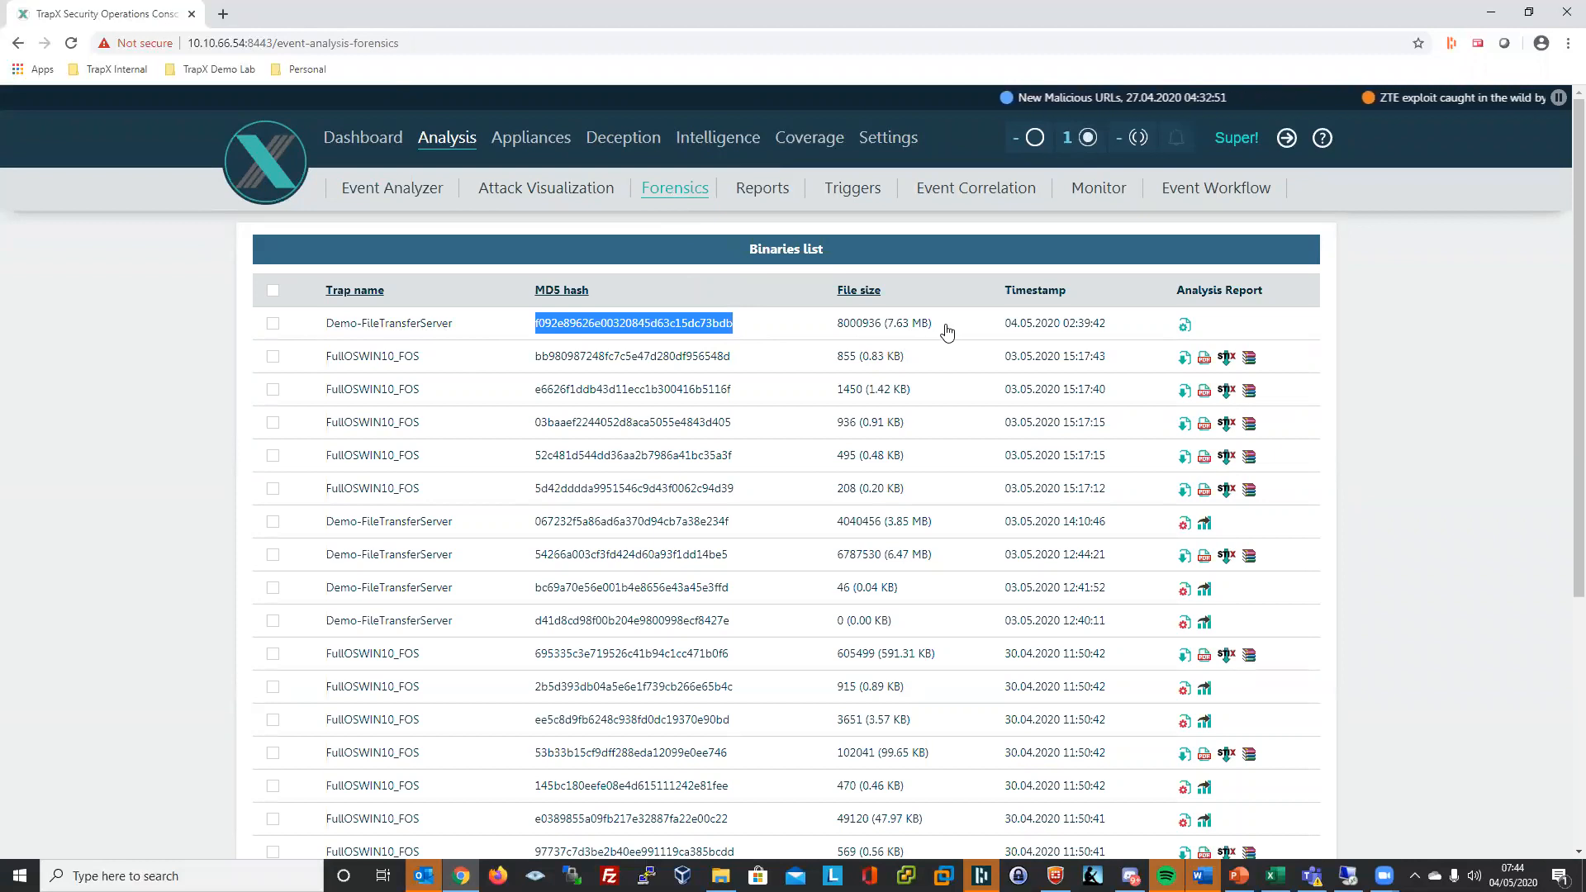
left_click(1185, 324)
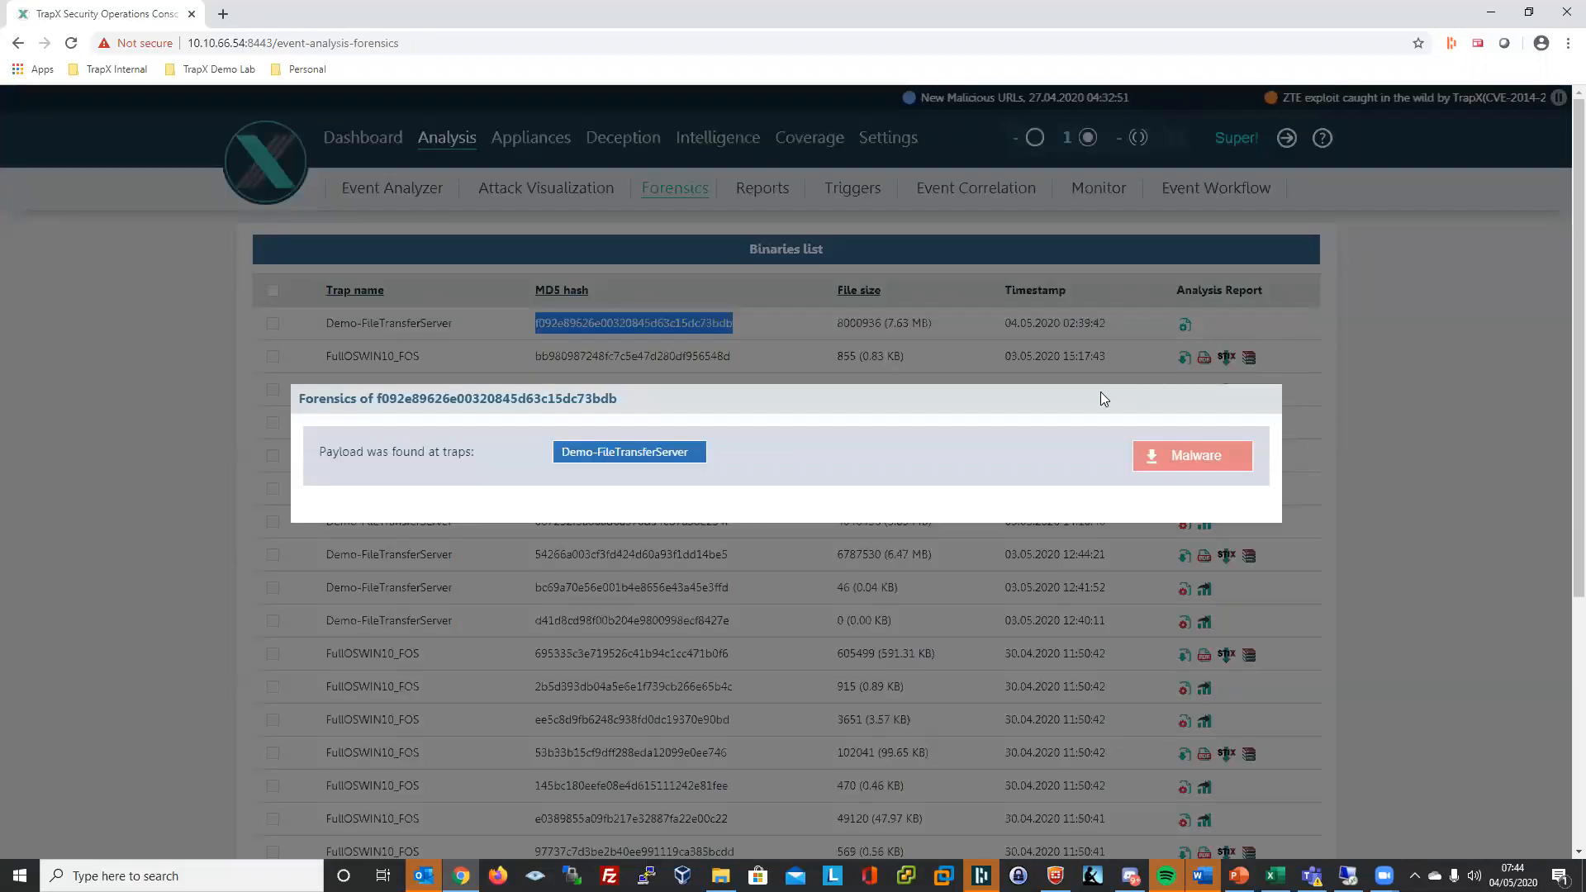
left_click(1384, 390)
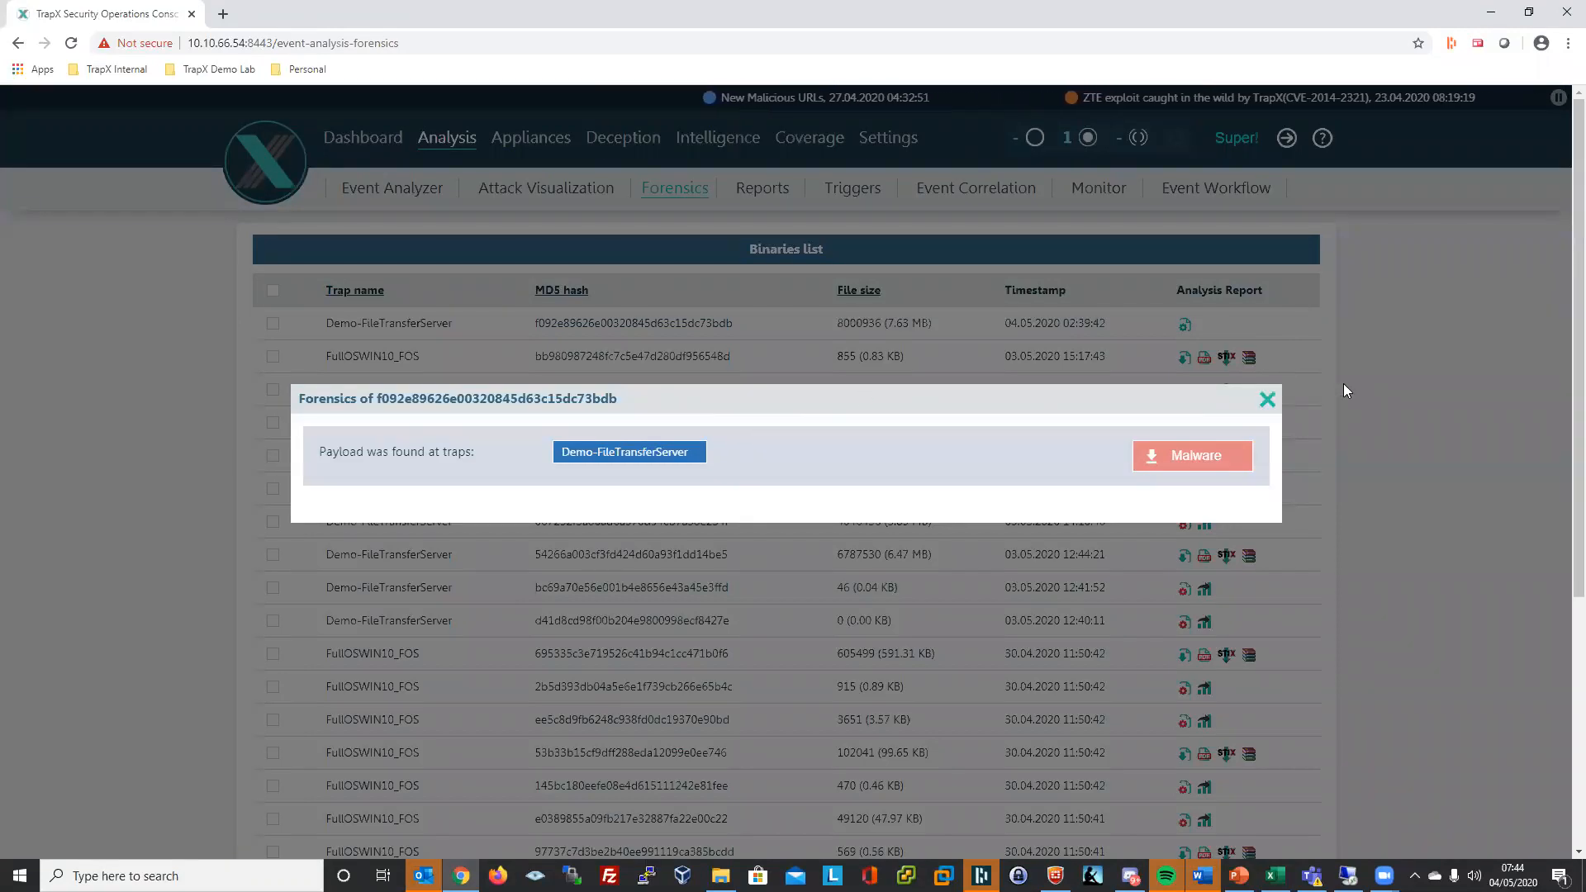
left_click(1255, 382)
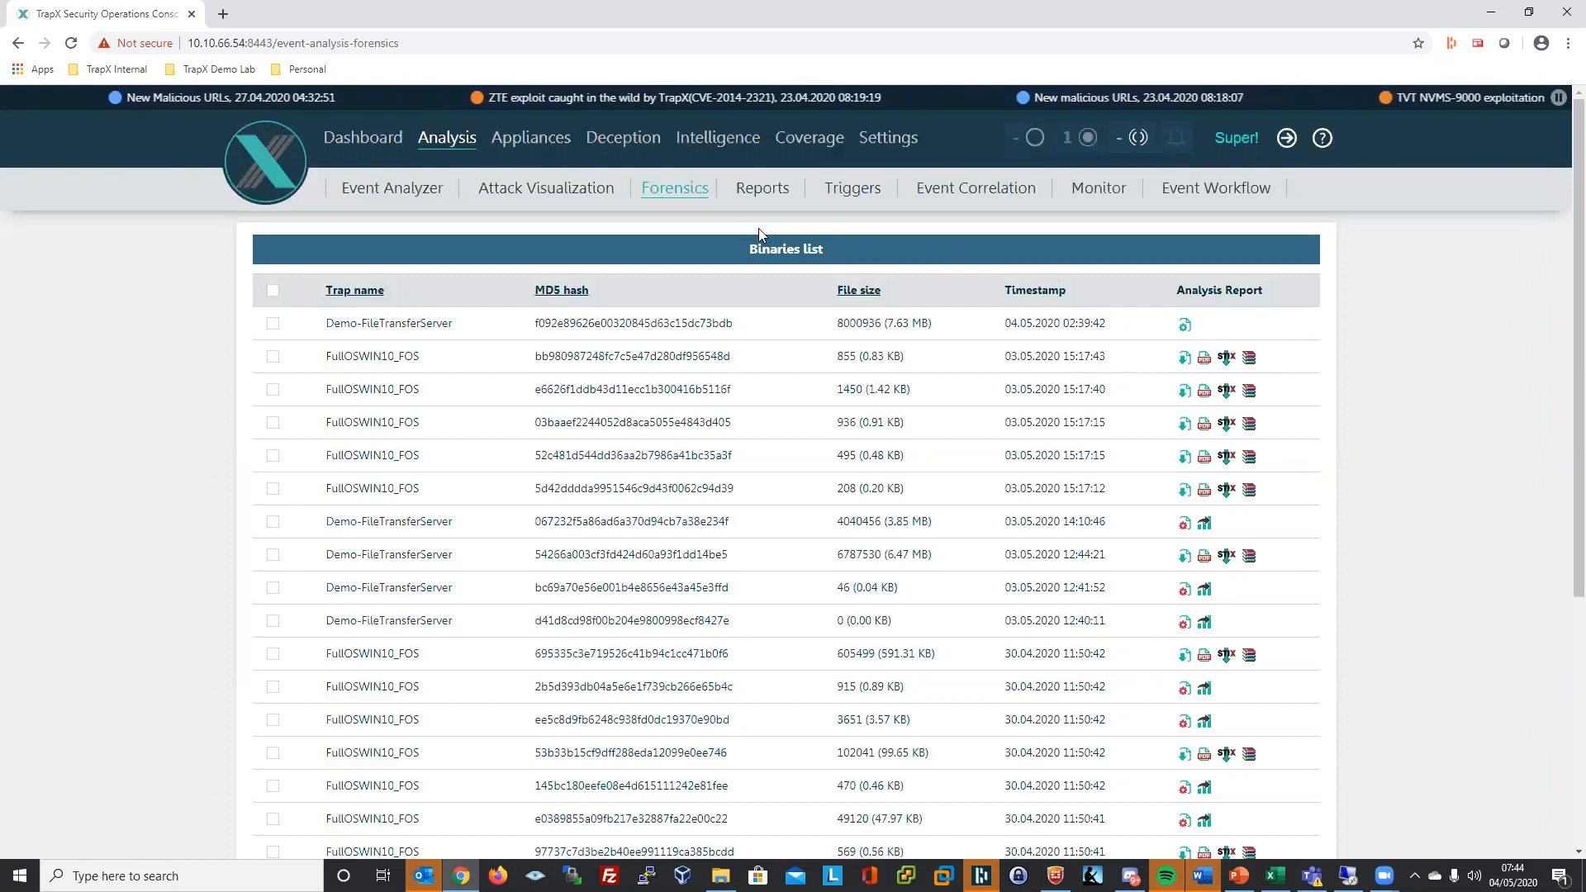
- Open Appliance1 under the Demonstration group in Appliances to list its configured traps
left_click(529, 142)
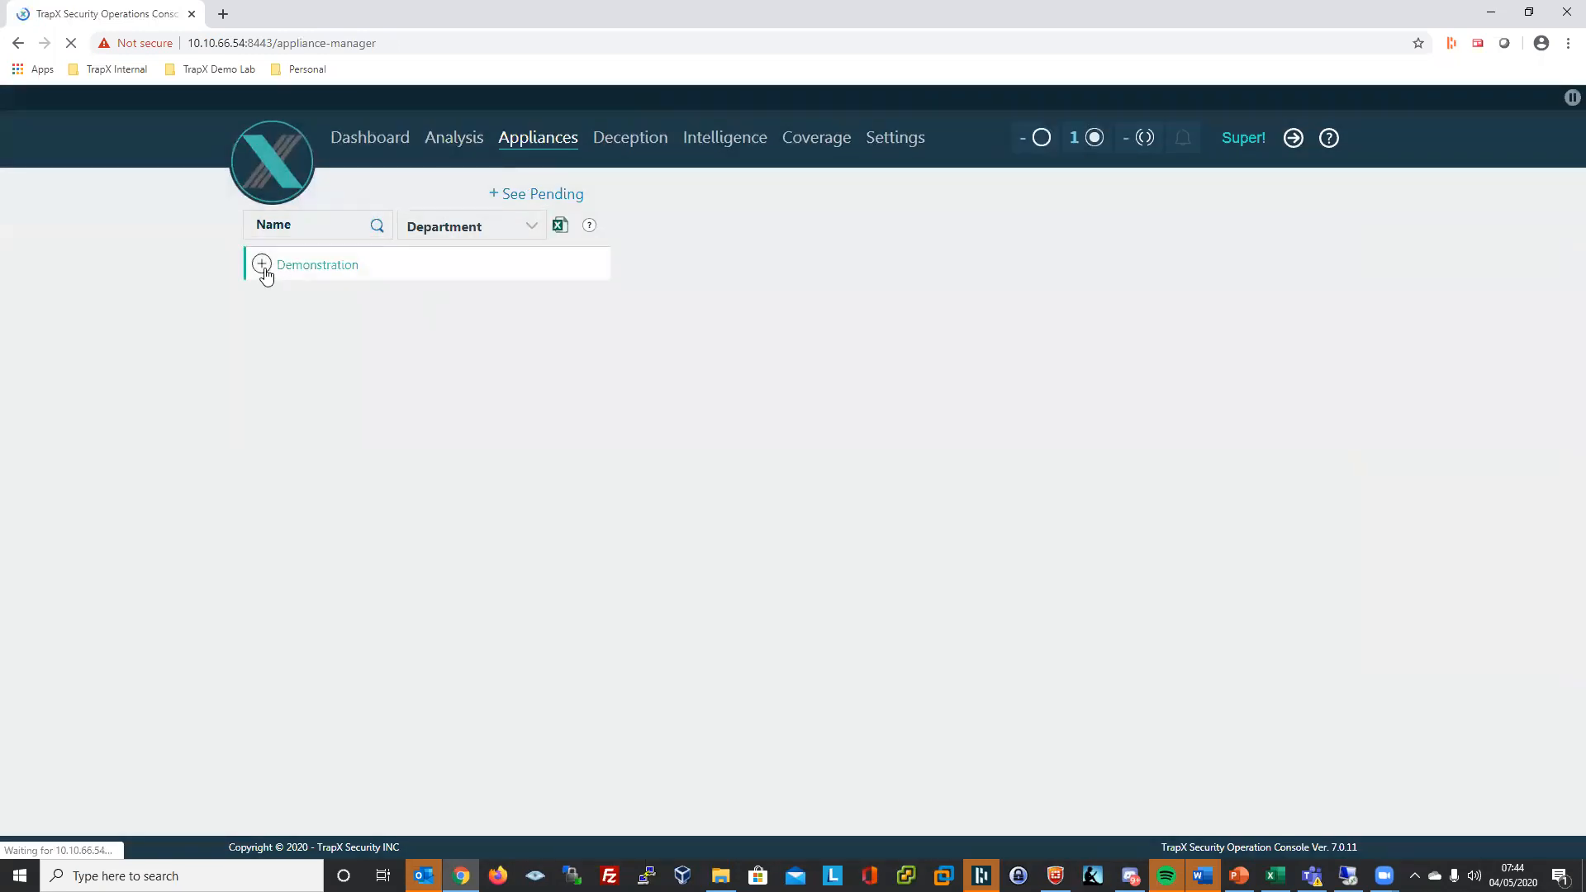
left_click(264, 270)
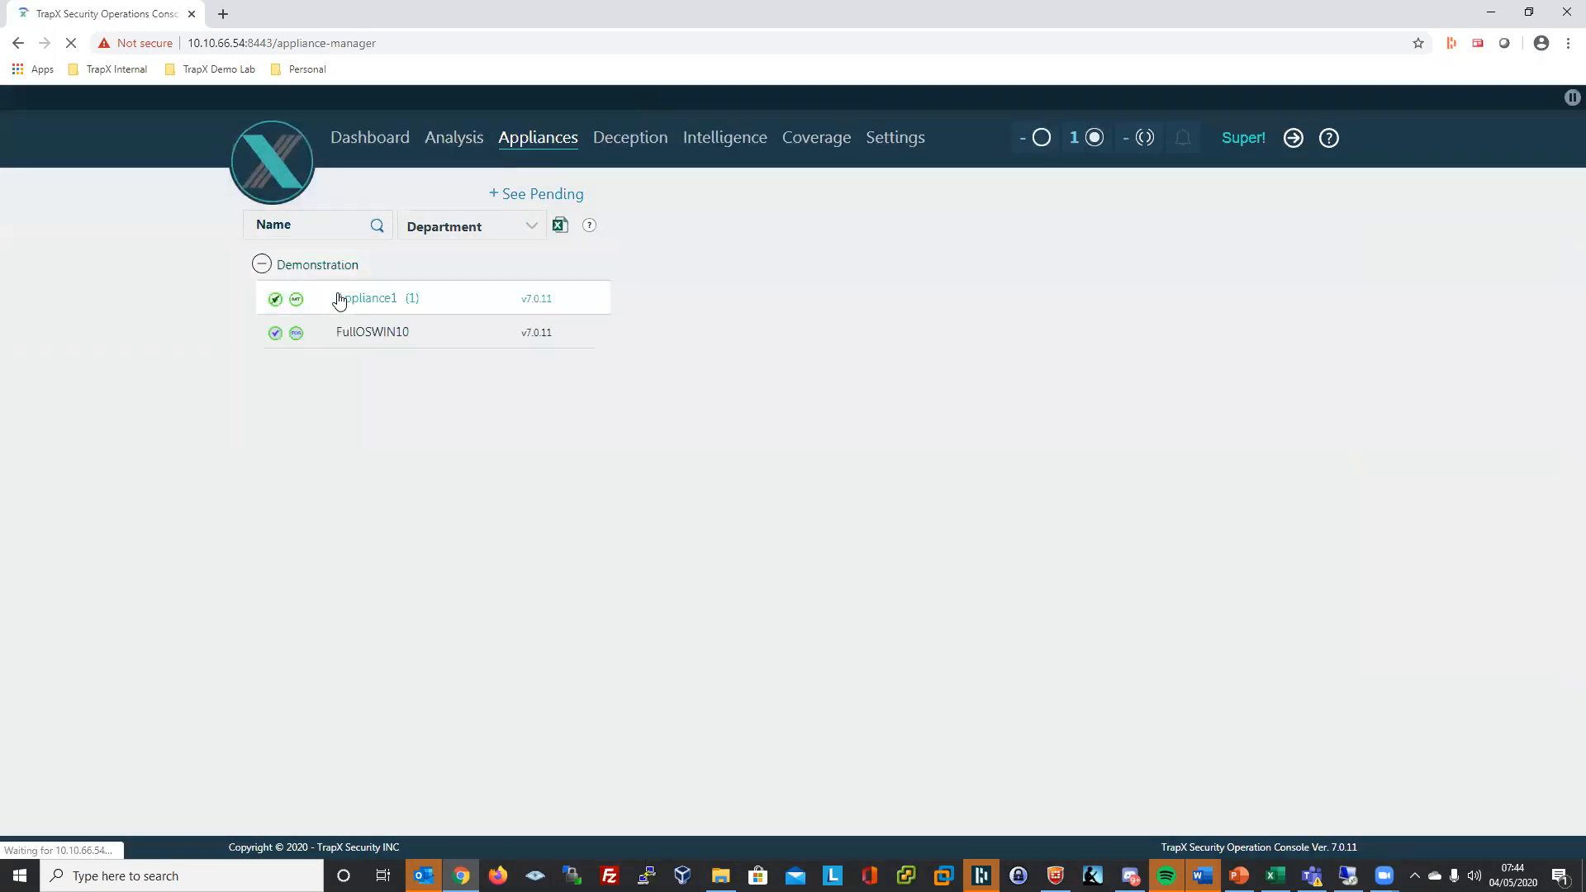
left_click(347, 302)
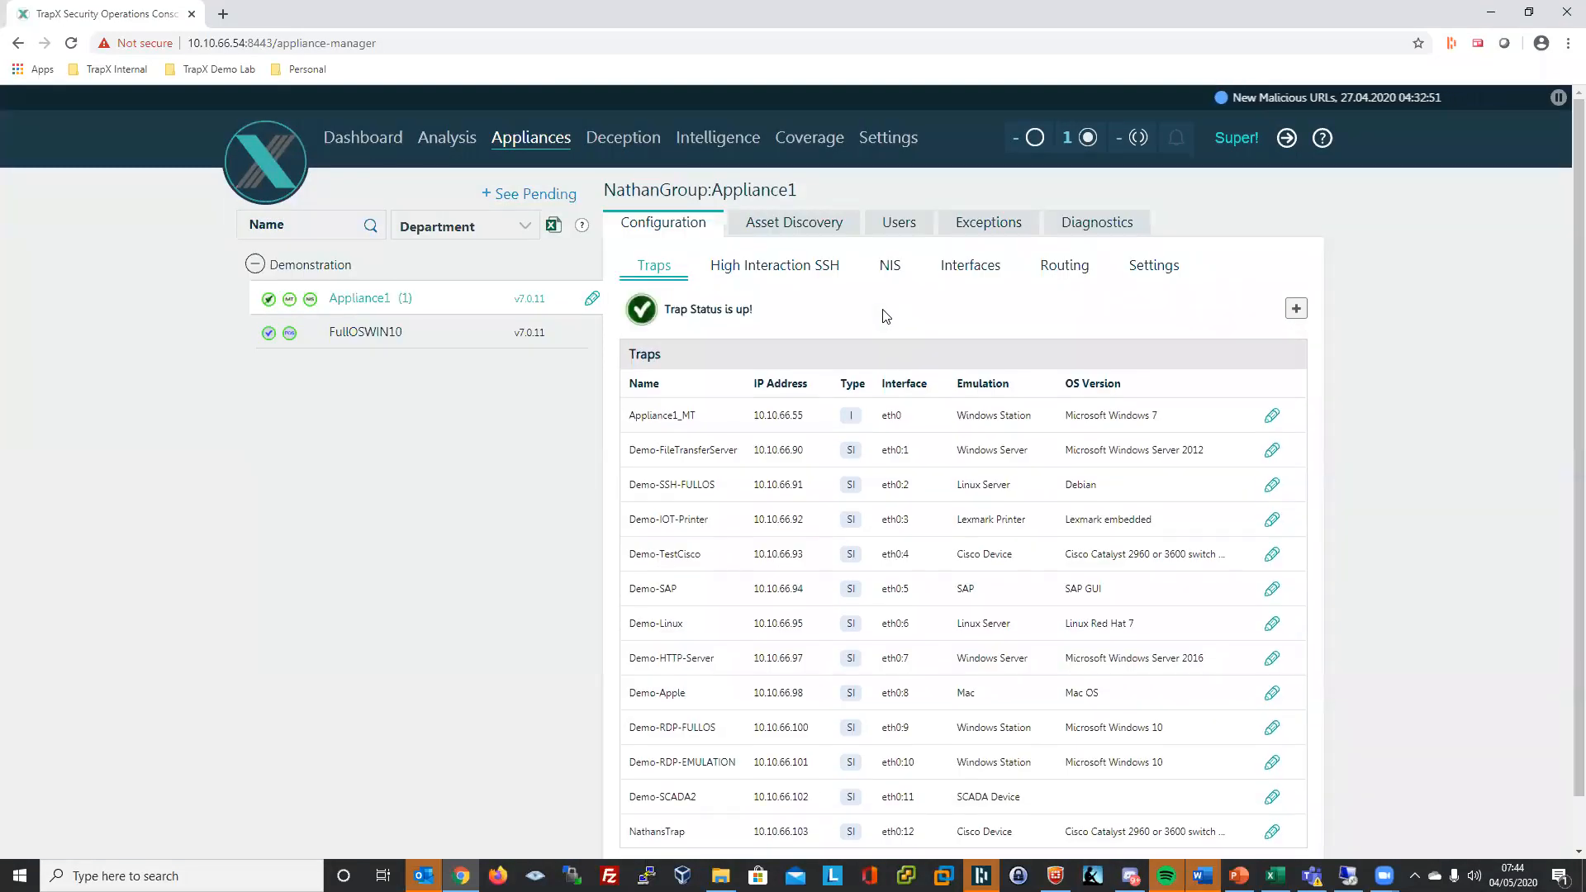
- Add a new emulation trap, renaming MyNewTrap to DemoTrap1 on Eth0:13 (10.10.66.120)
left_click(1296, 311)
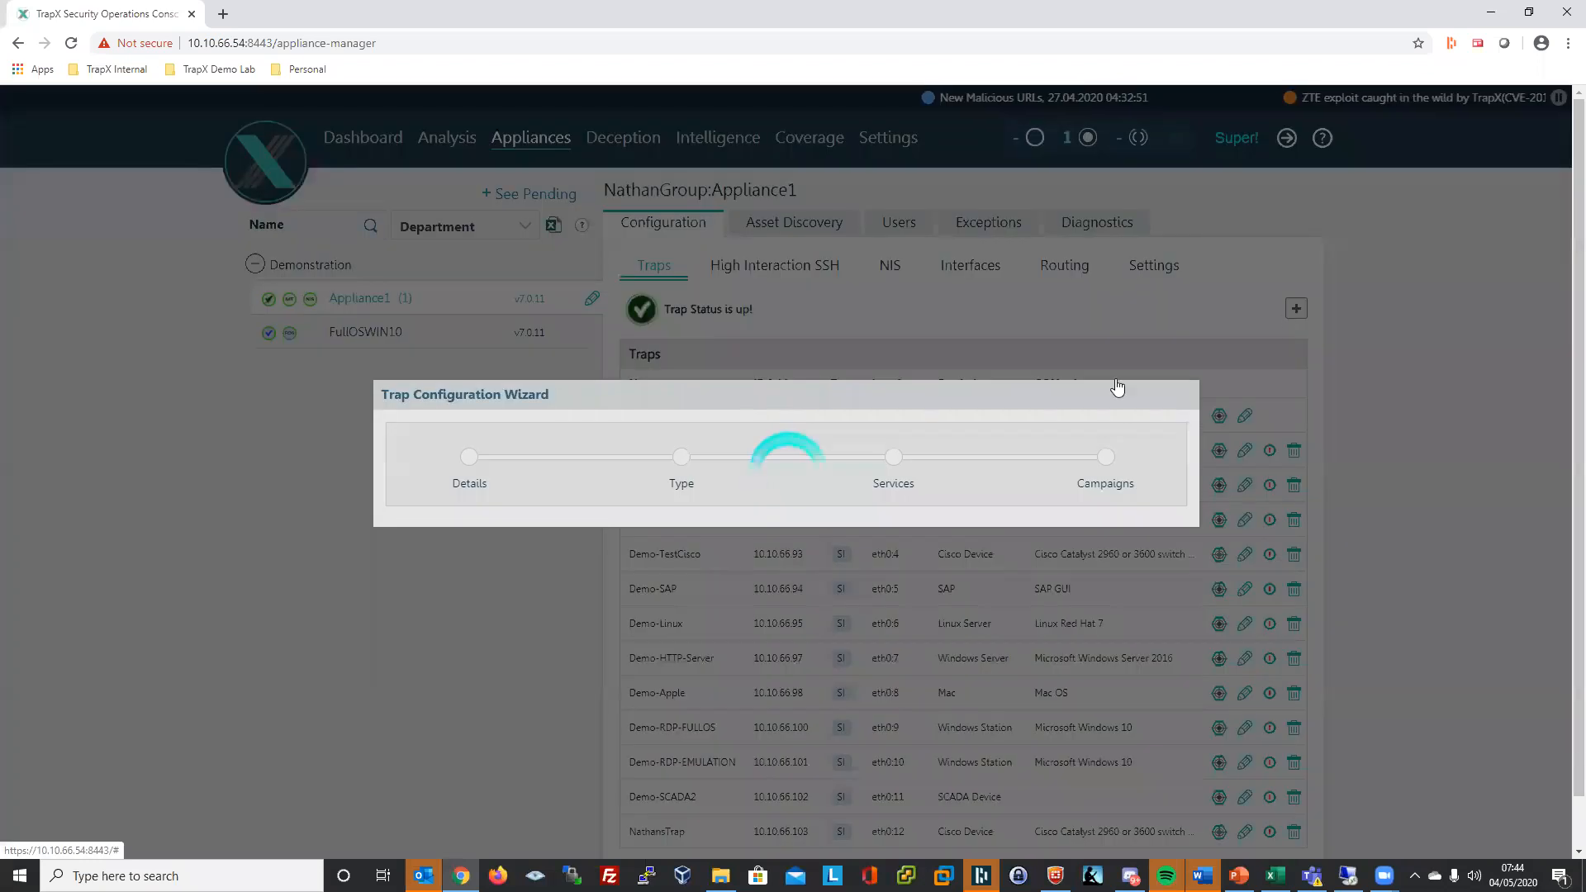
left_click(631, 338)
double_click(646, 347)
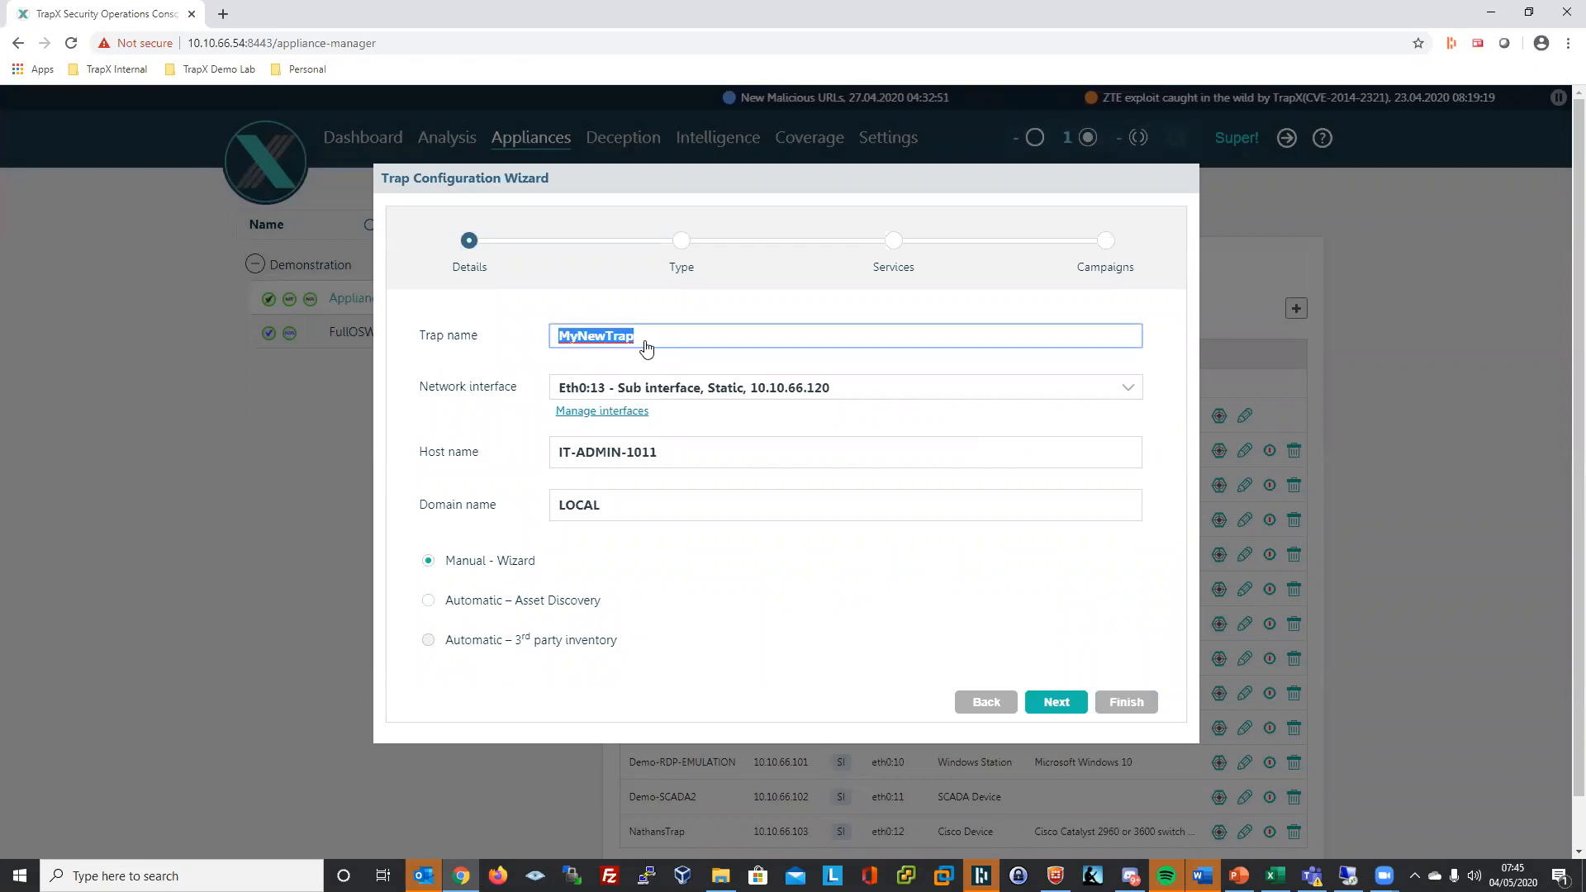
type("DemoTra")
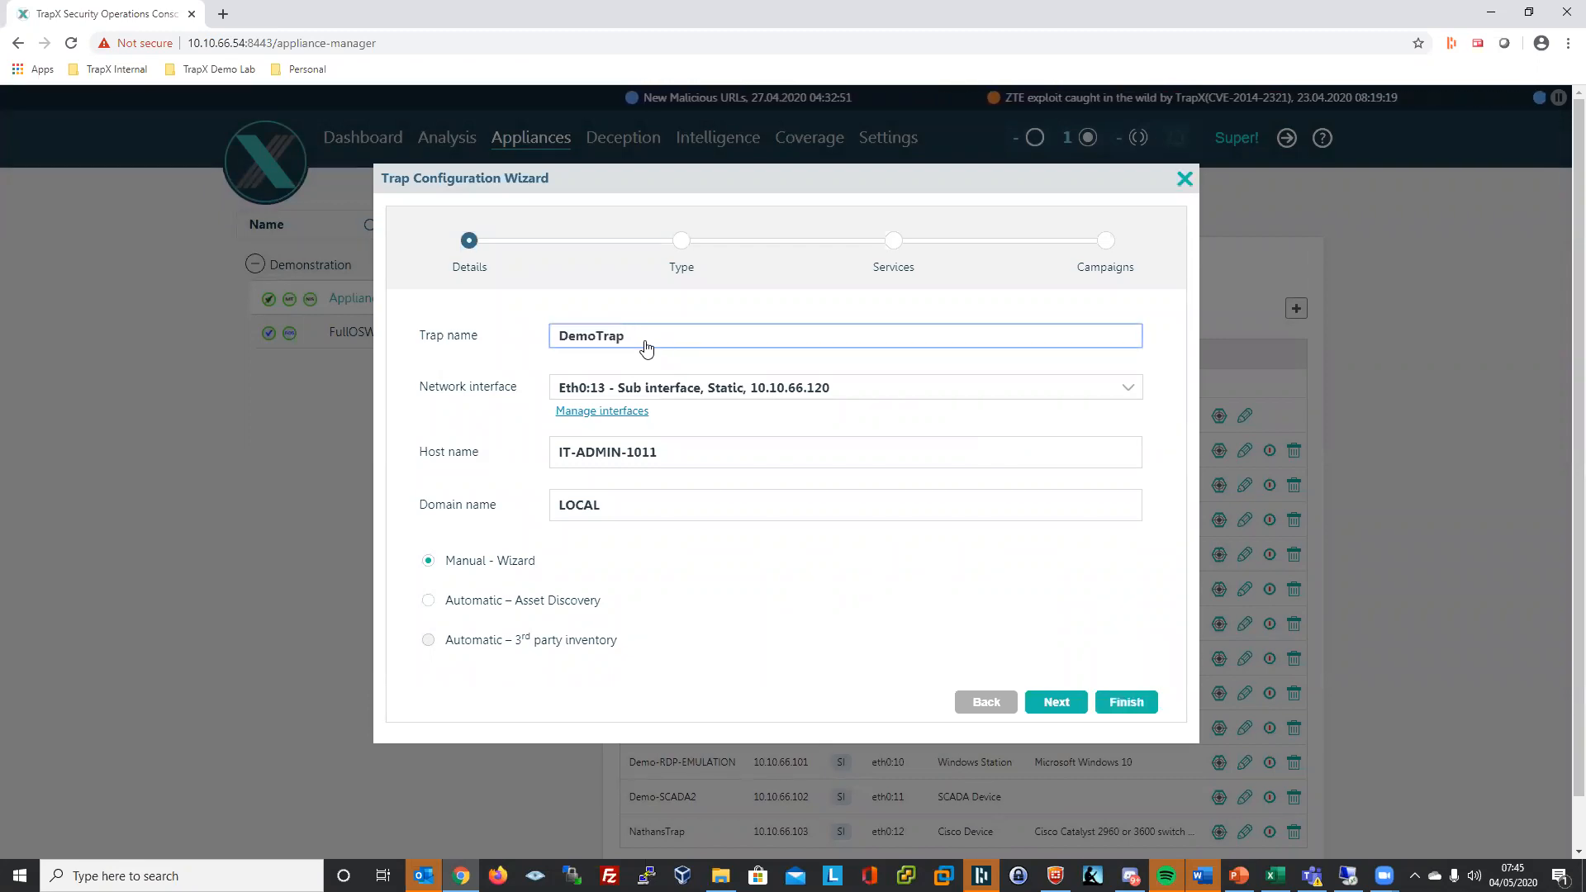
type("p1")
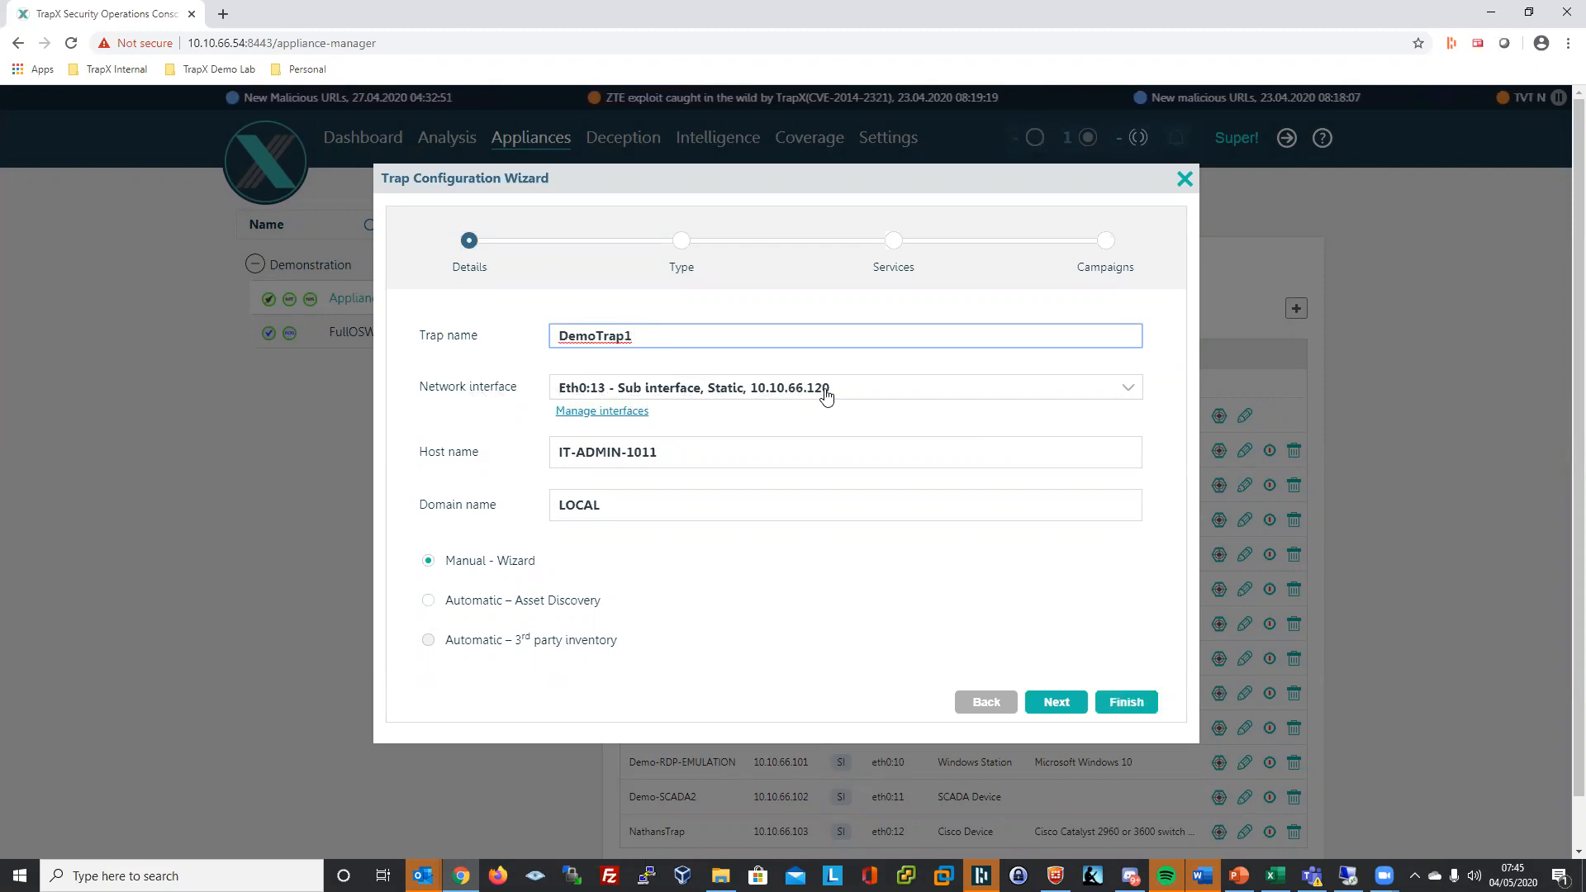
right_click(688, 464)
left_click(496, 466)
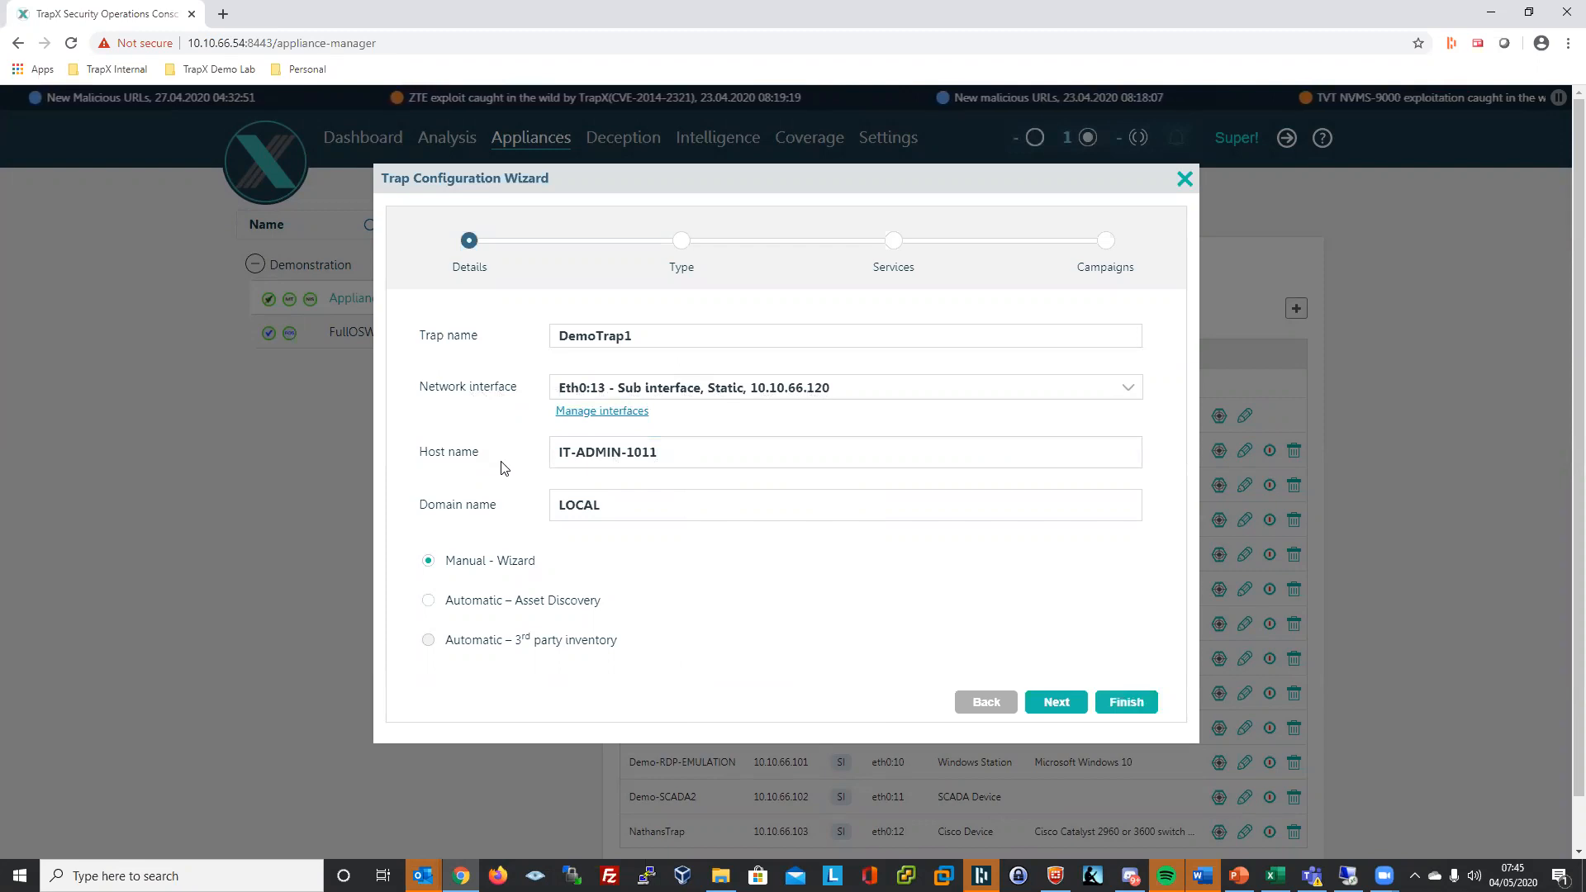
- Set DemoTrap1's type to Networking > Cisco Device, enable WebManaged, and finish the wizard
left_click(1071, 698)
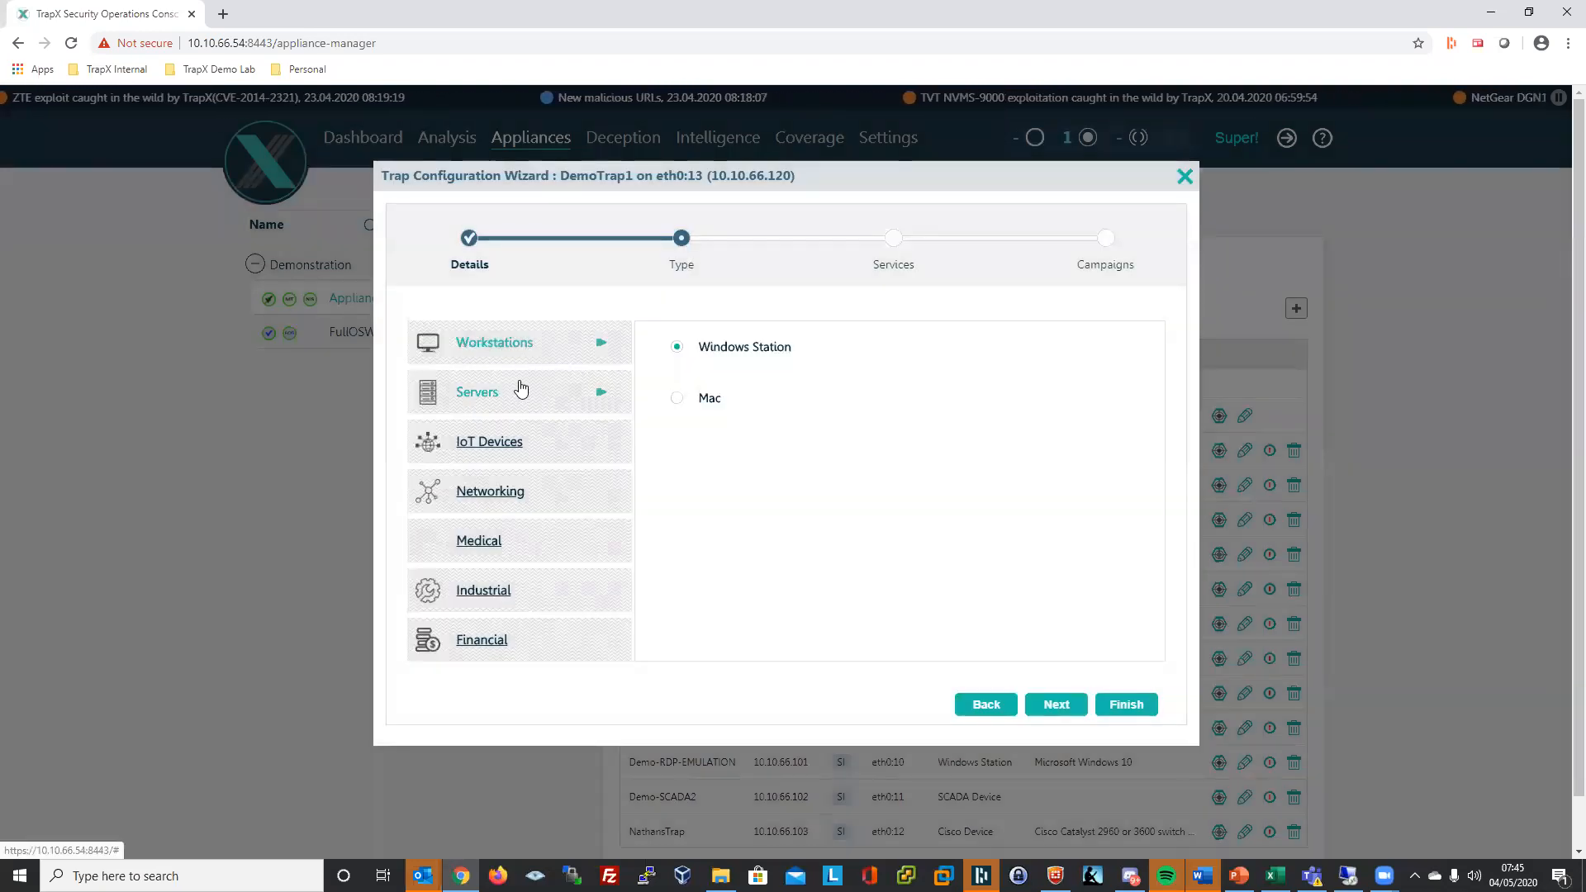
left_click(496, 494)
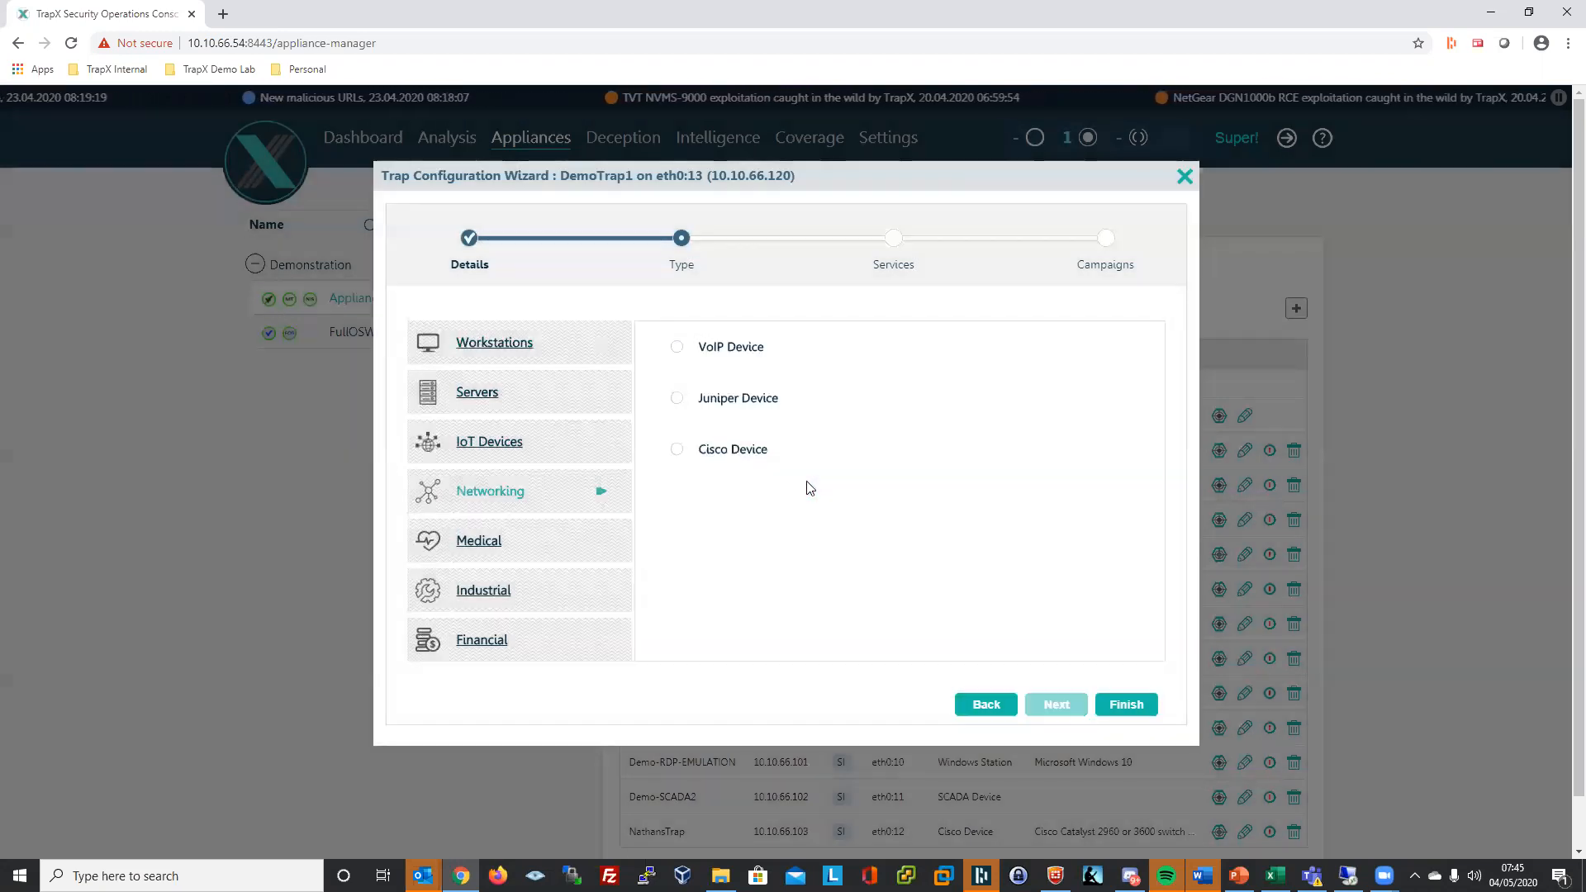
left_click(678, 450)
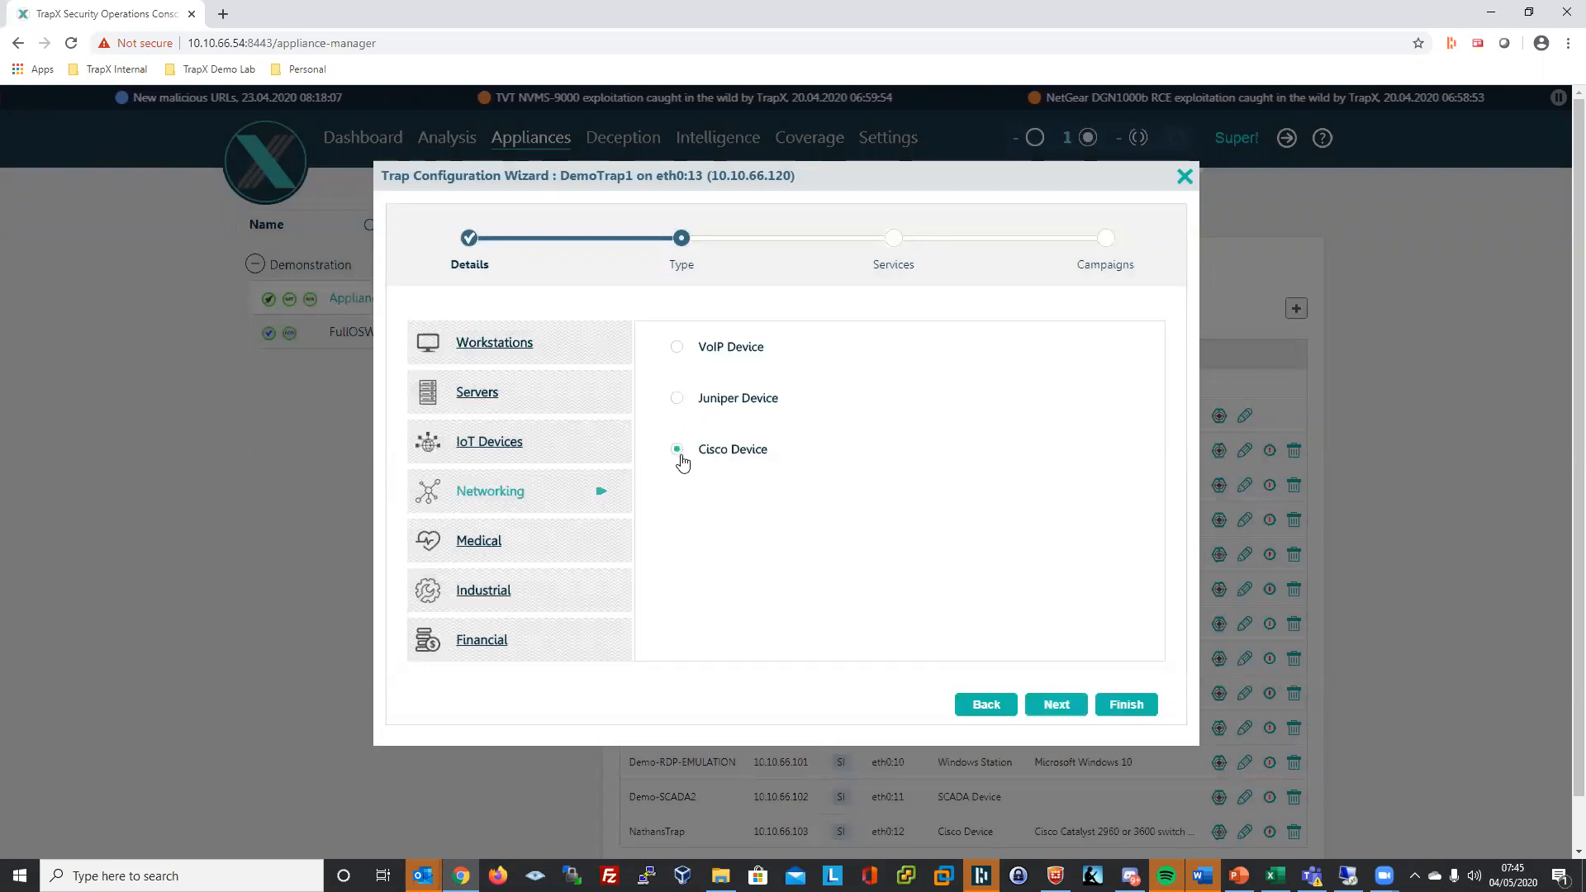
left_click(1058, 709)
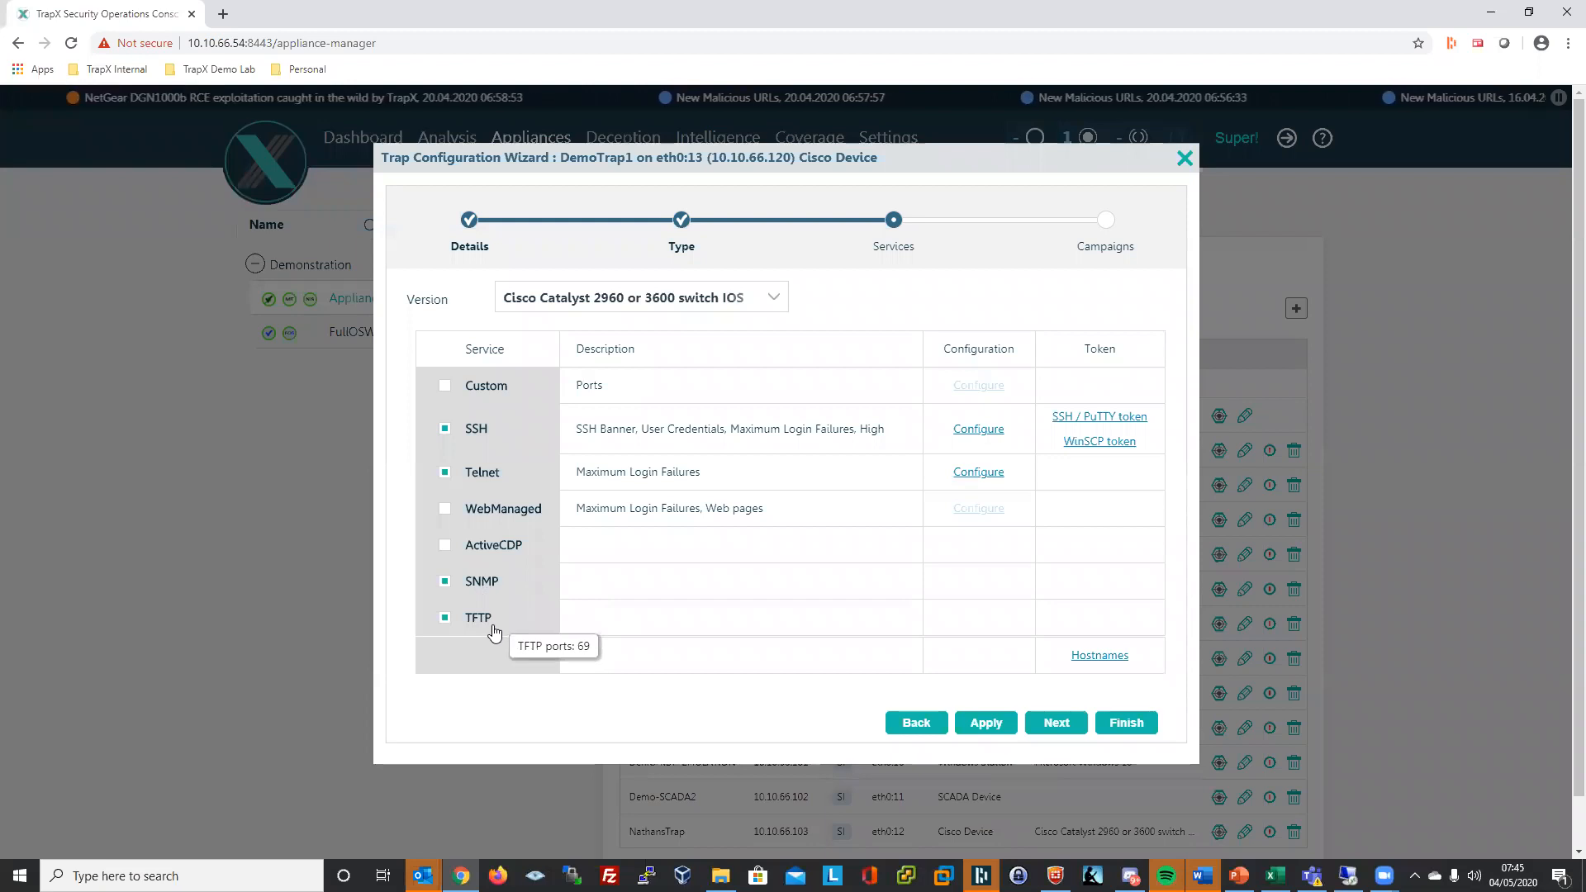
left_click(445, 510)
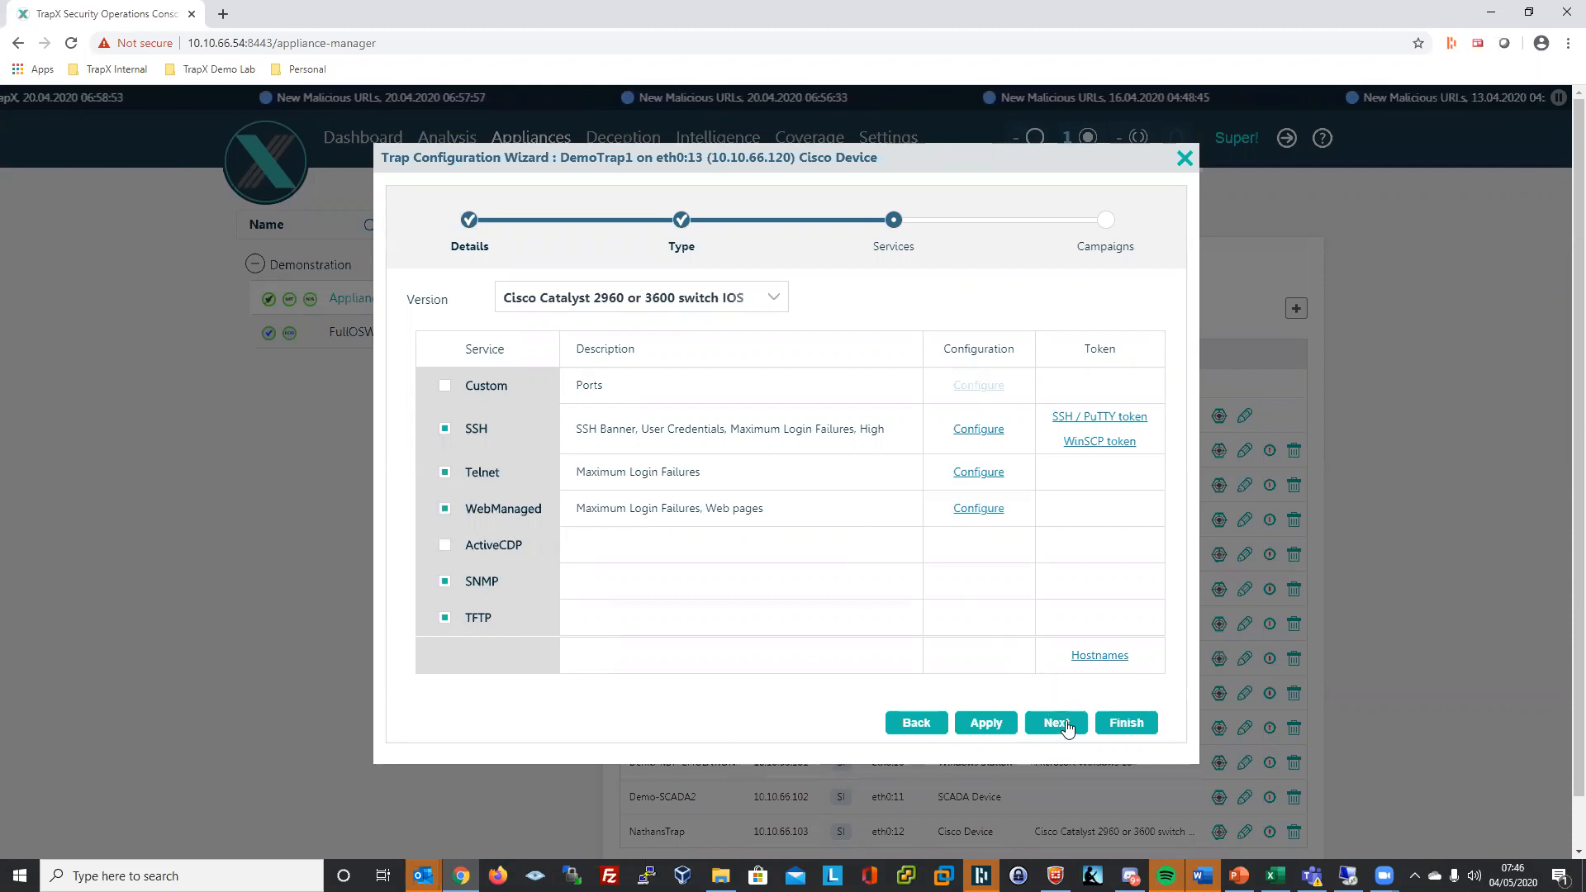
left_click(1128, 722)
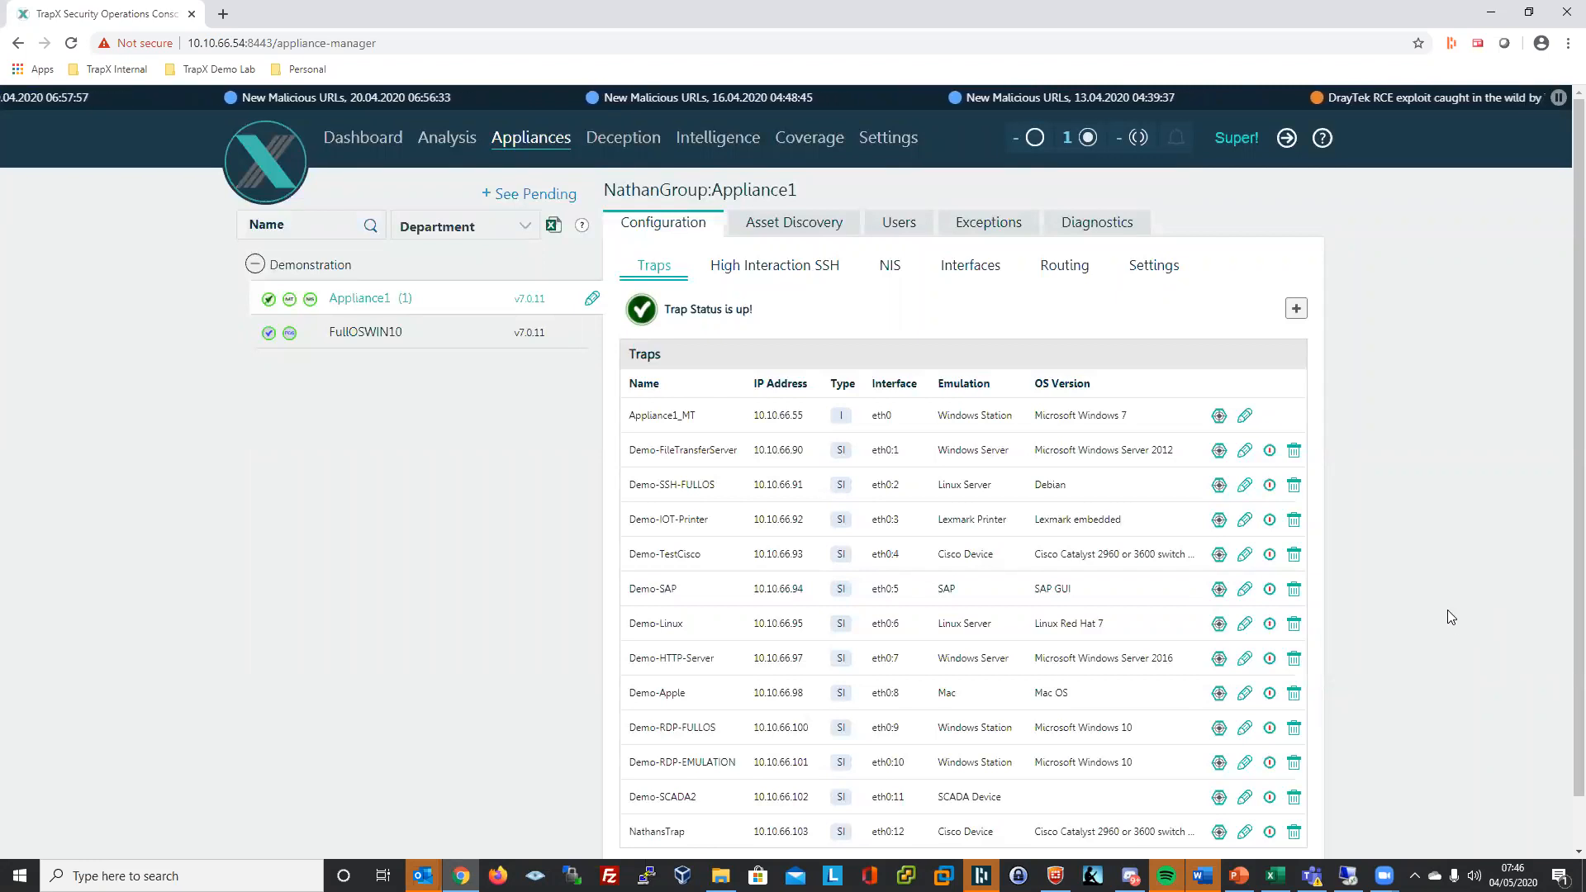
- Locate DemoTrap1 at the bottom of the Traps list and copy its IP address 10.10.66.120
scroll(1446, 612, "down", 1)
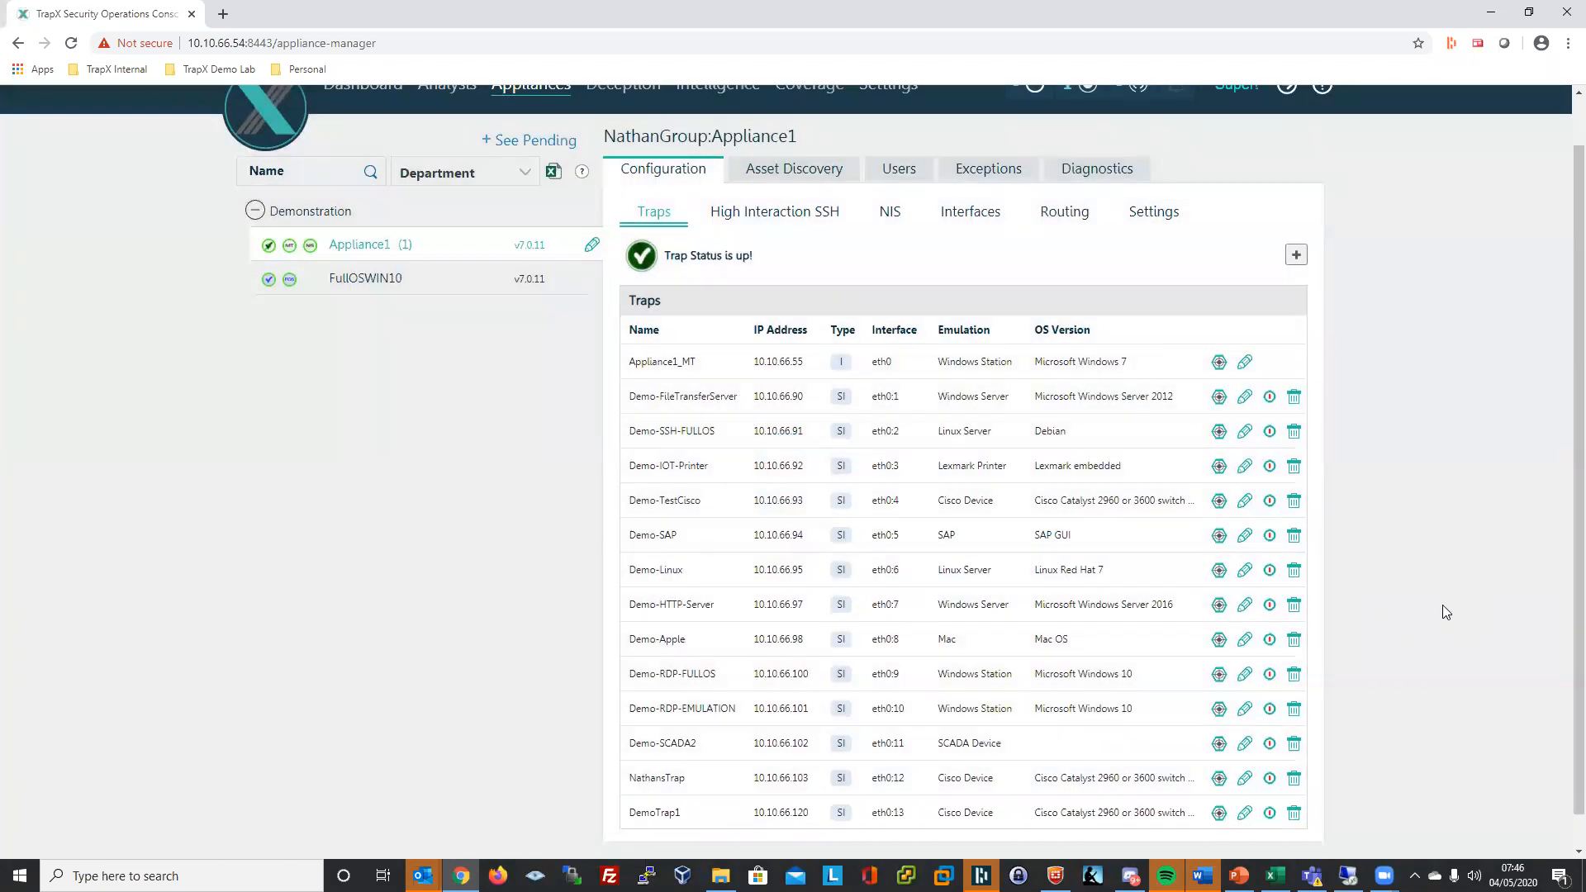
scroll(1442, 604, "down", 1)
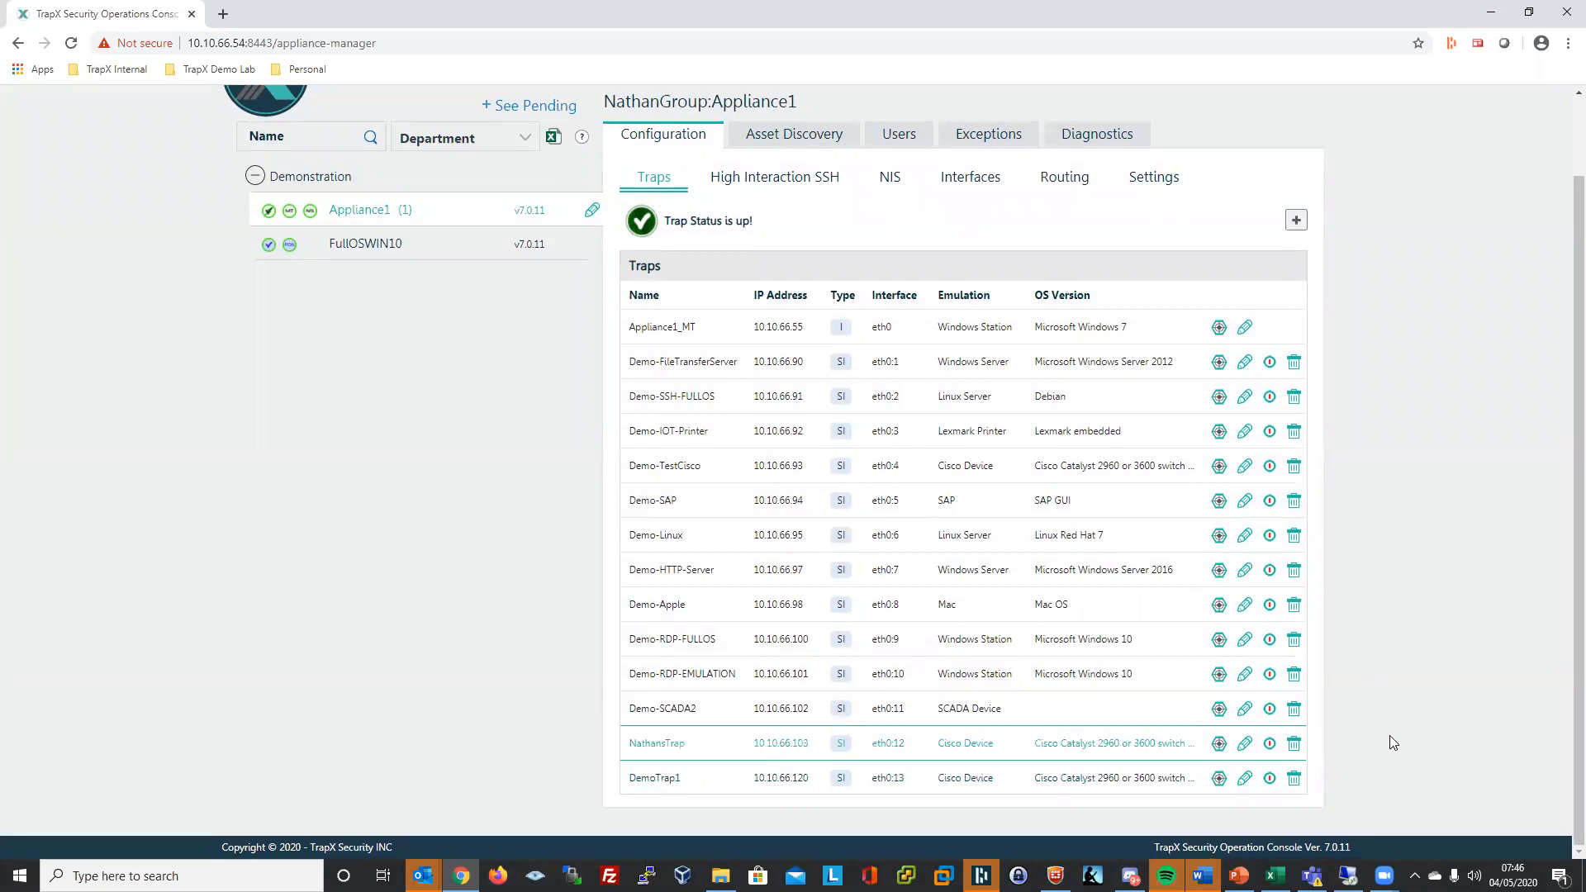
left_click_drag(749, 779, 812, 784)
right_click(795, 775)
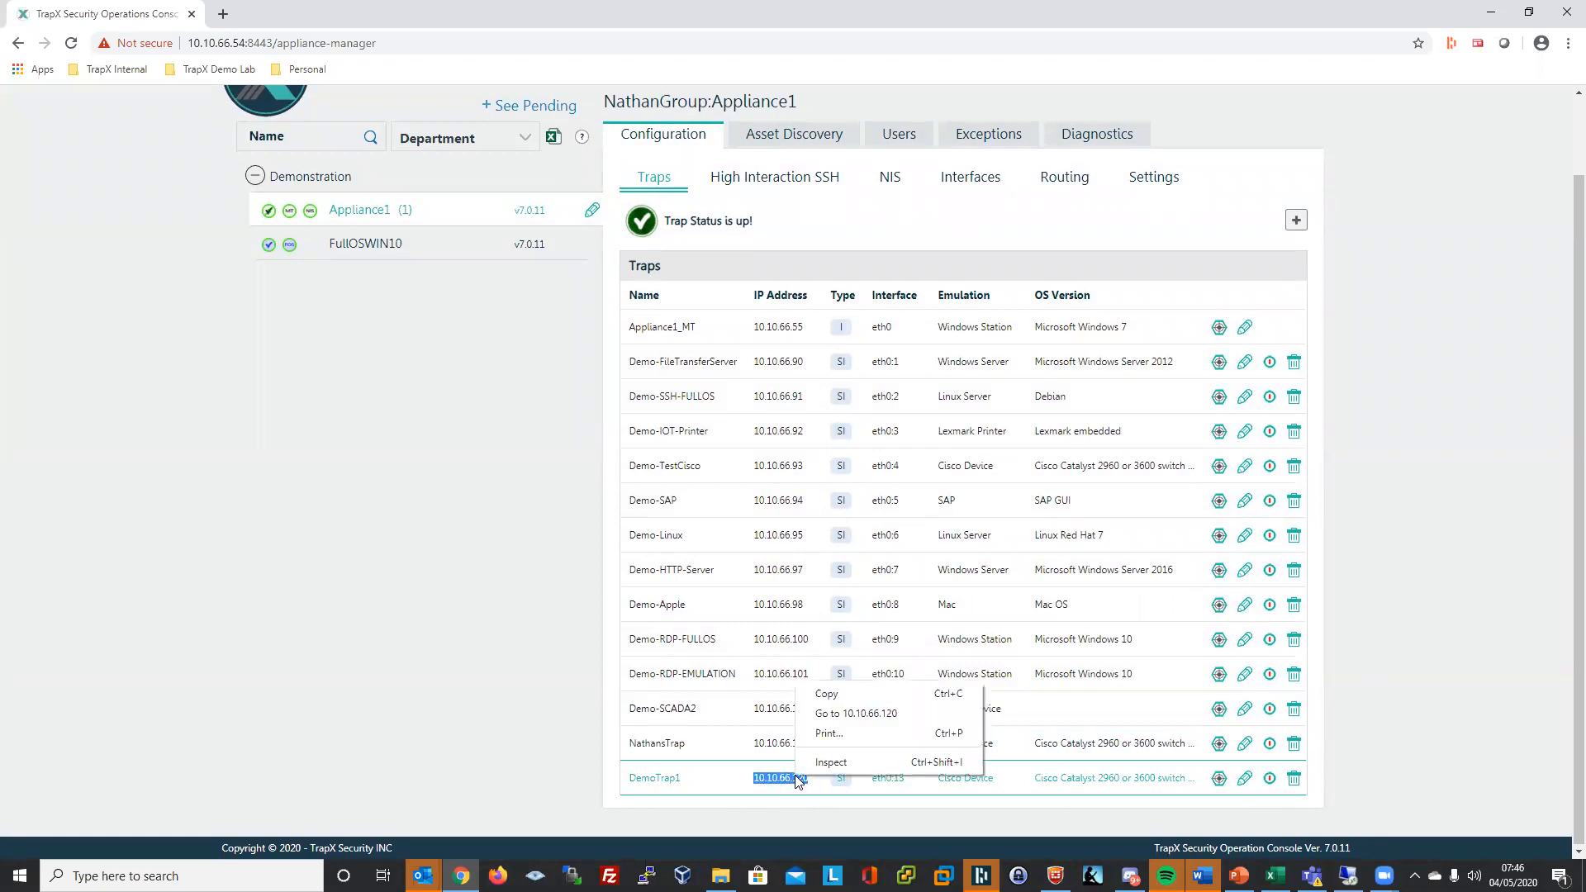
left_click(819, 698)
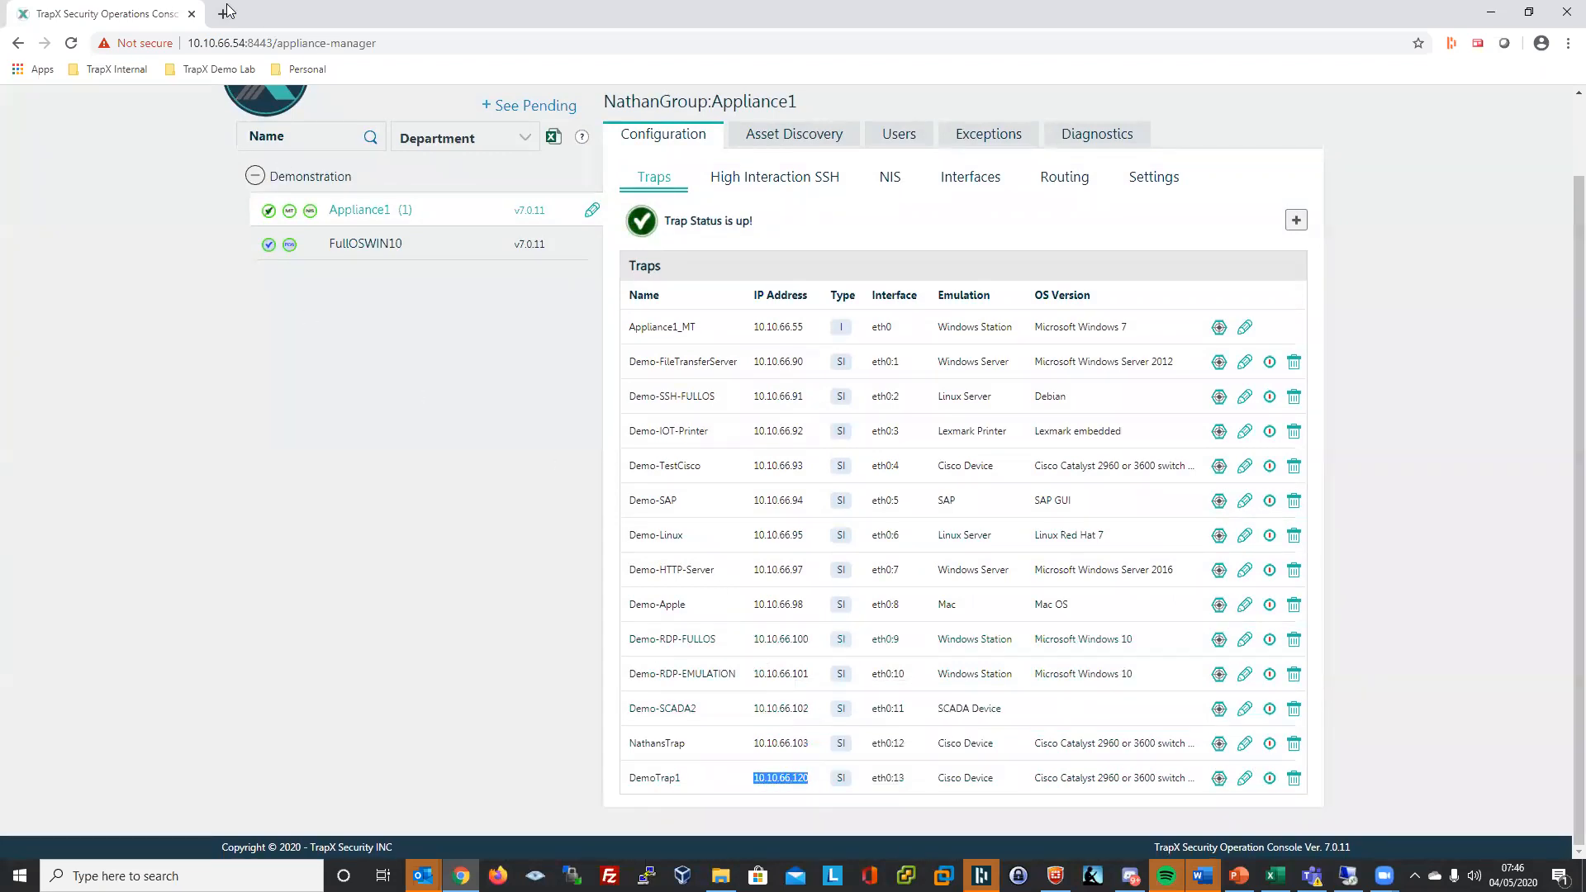
- Browse to 10.10.66.120 in a new tab and sign in to switch10 with the device credentials
left_click(222, 13)
key("ctrl+v")
key("Return")
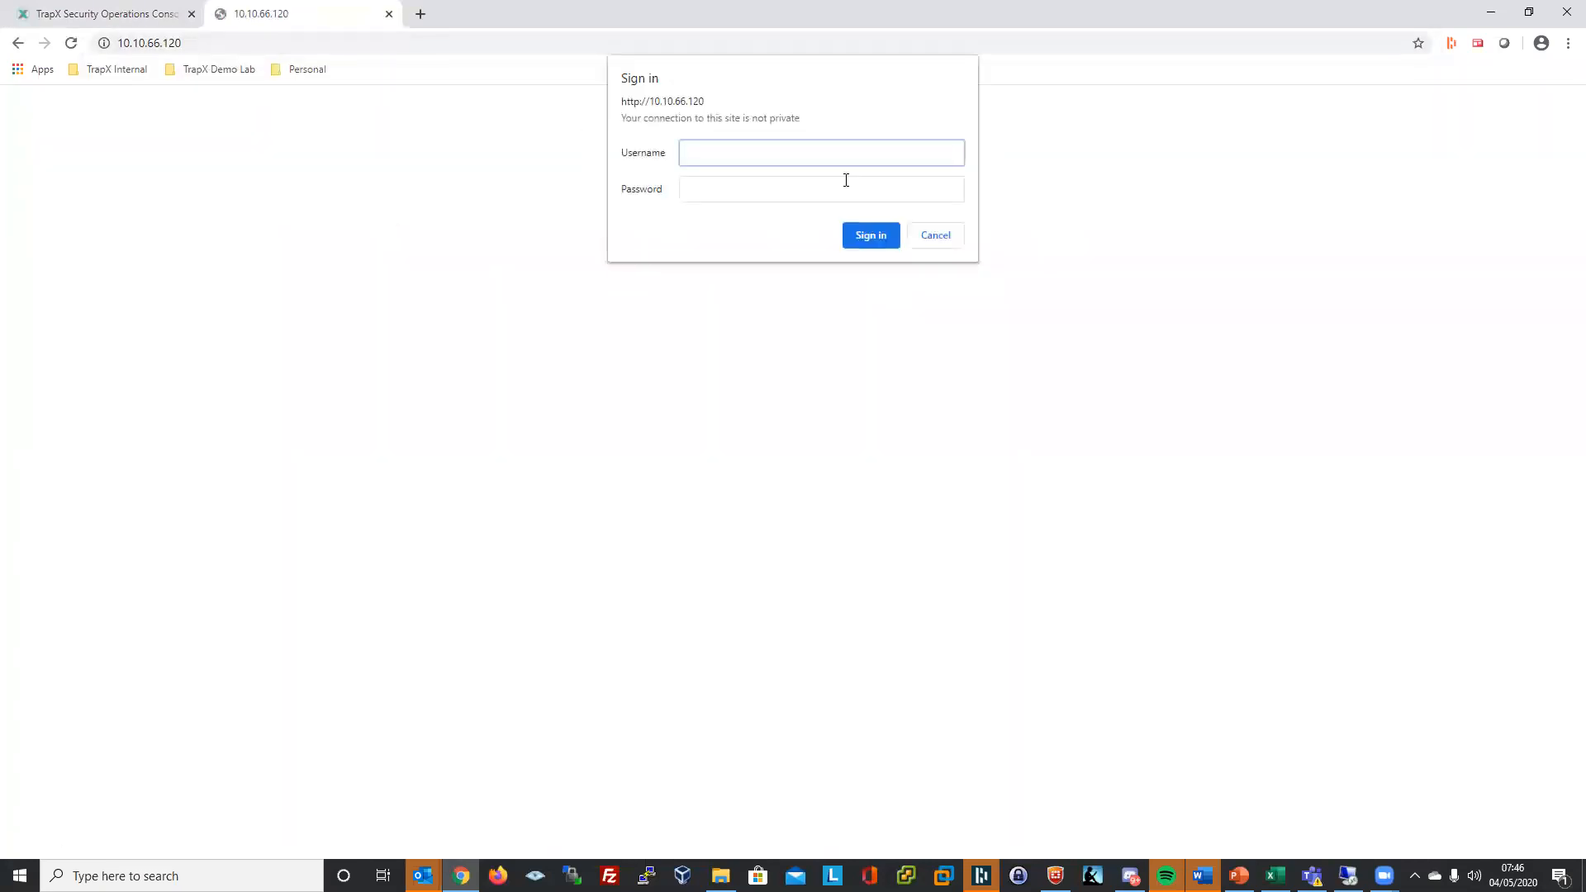
type("cisco")
left_click(874, 188)
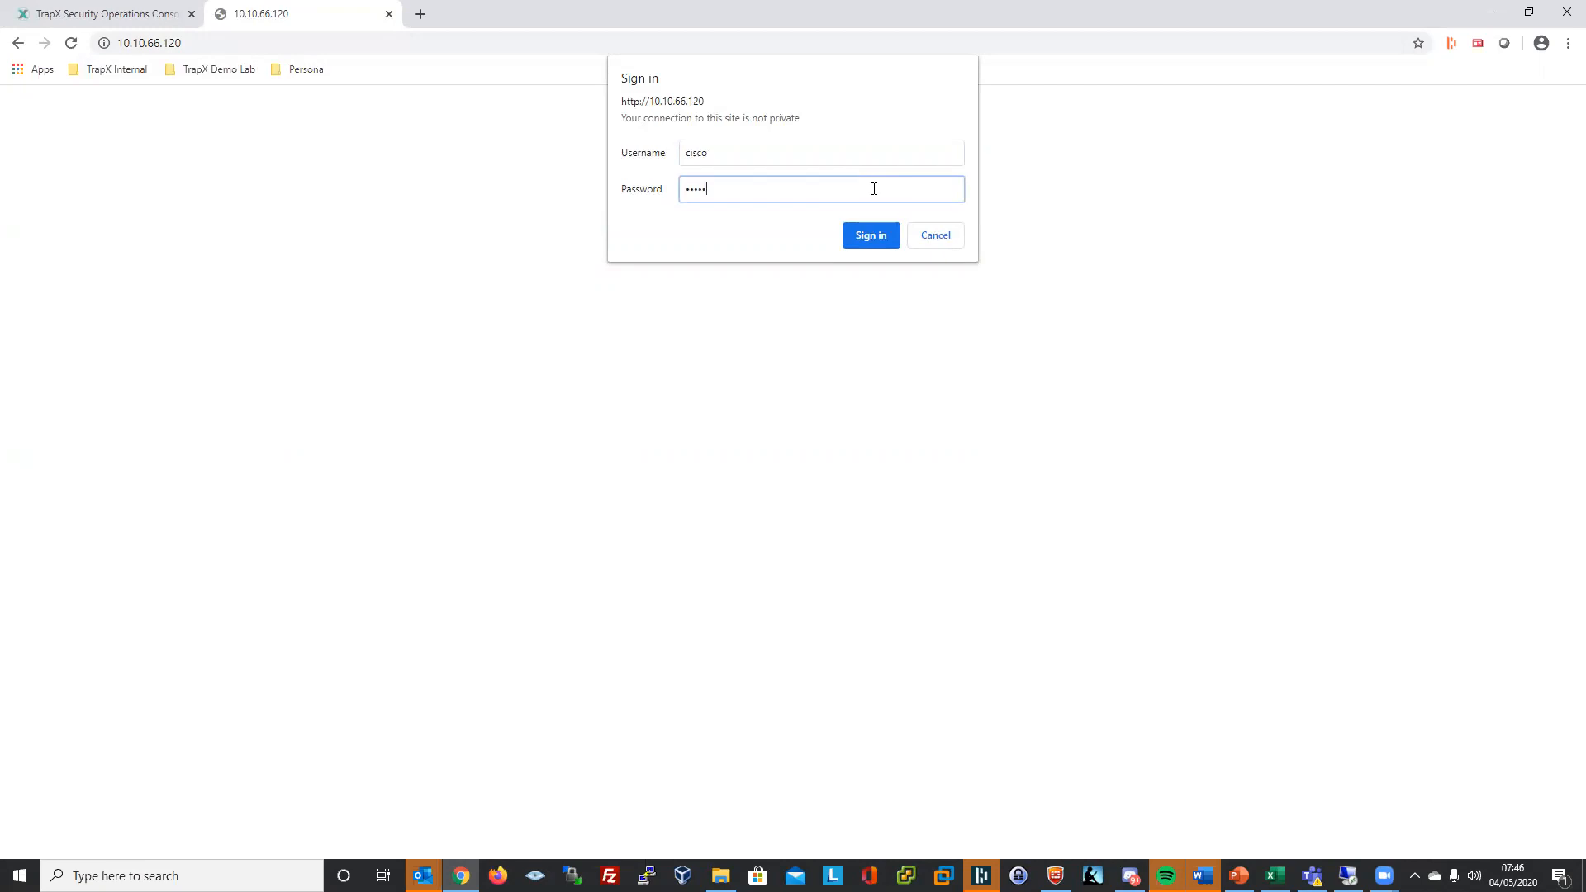
key("Return")
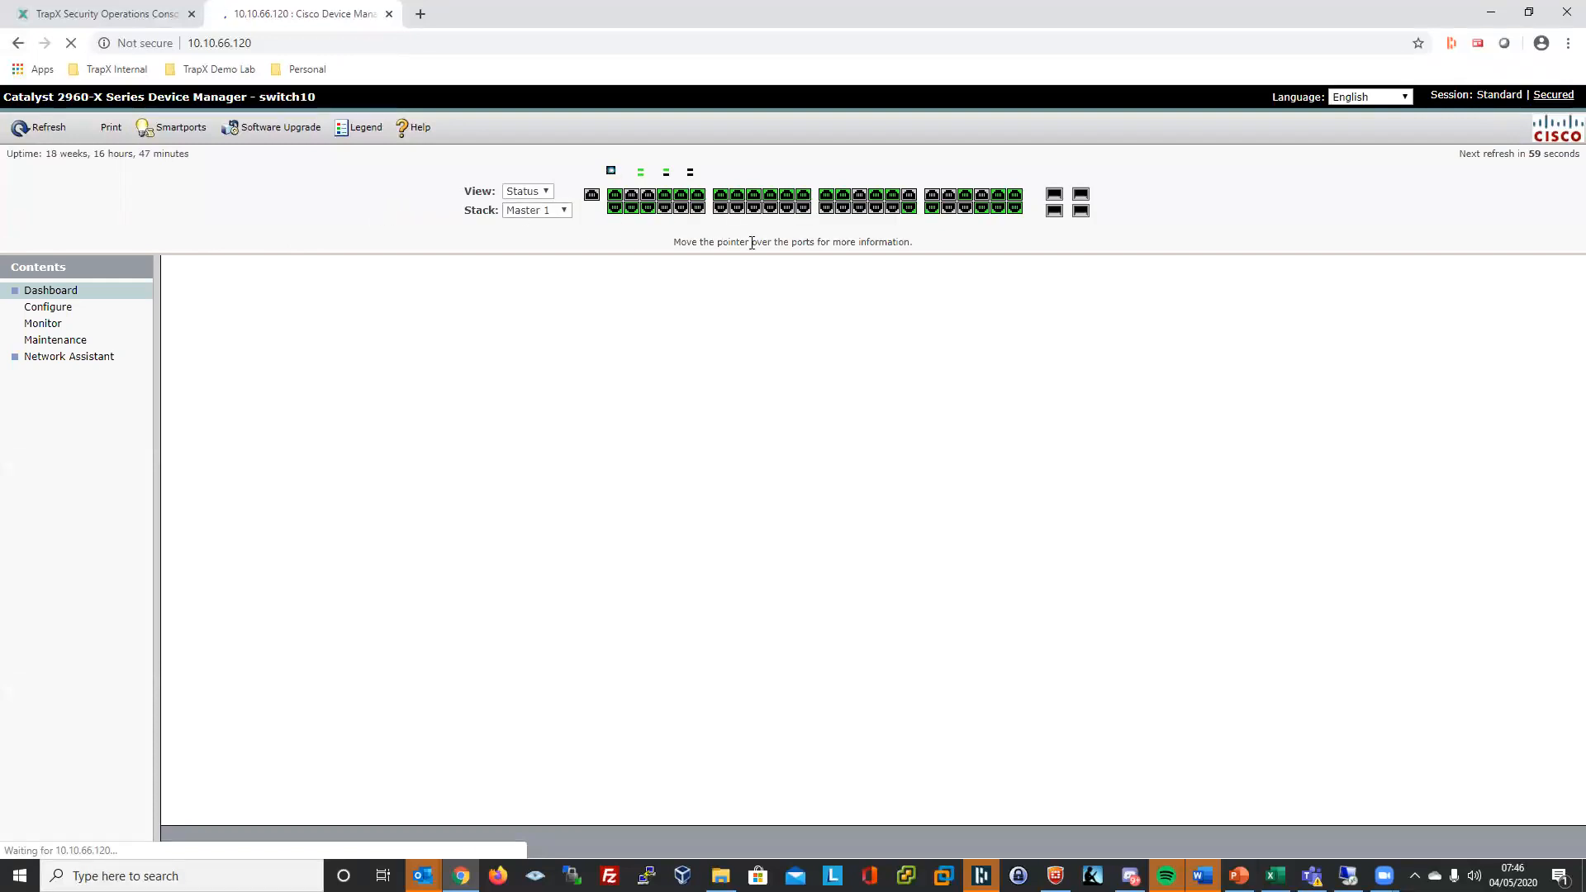
- Review the Smartports and Port Settings pages, disable port Fa0, and return to the dashboard
left_click(38, 309)
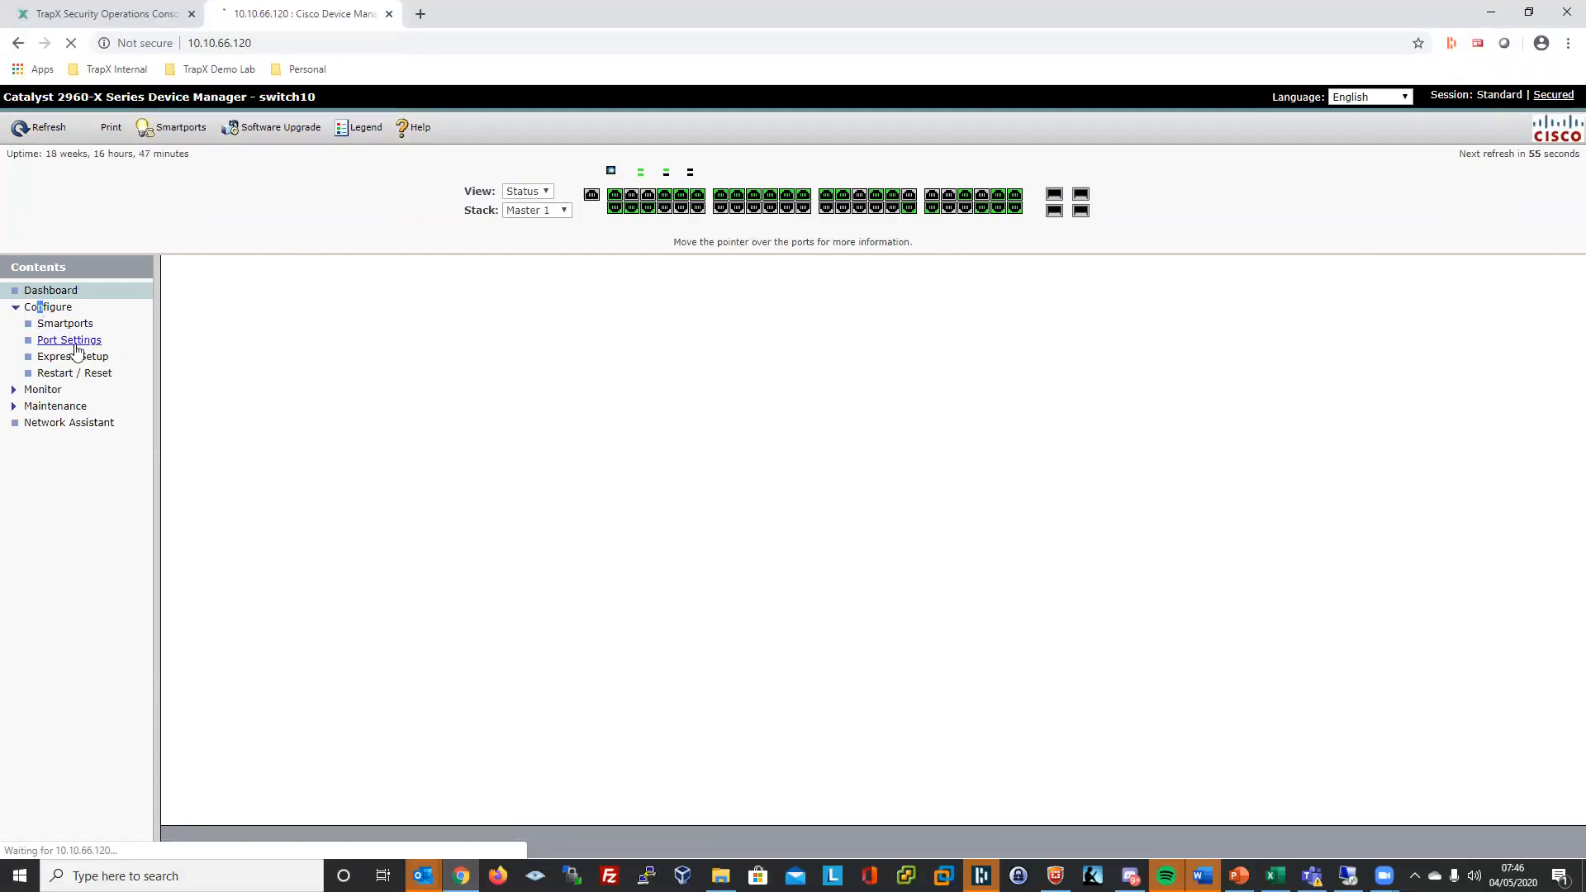
left_click(75, 323)
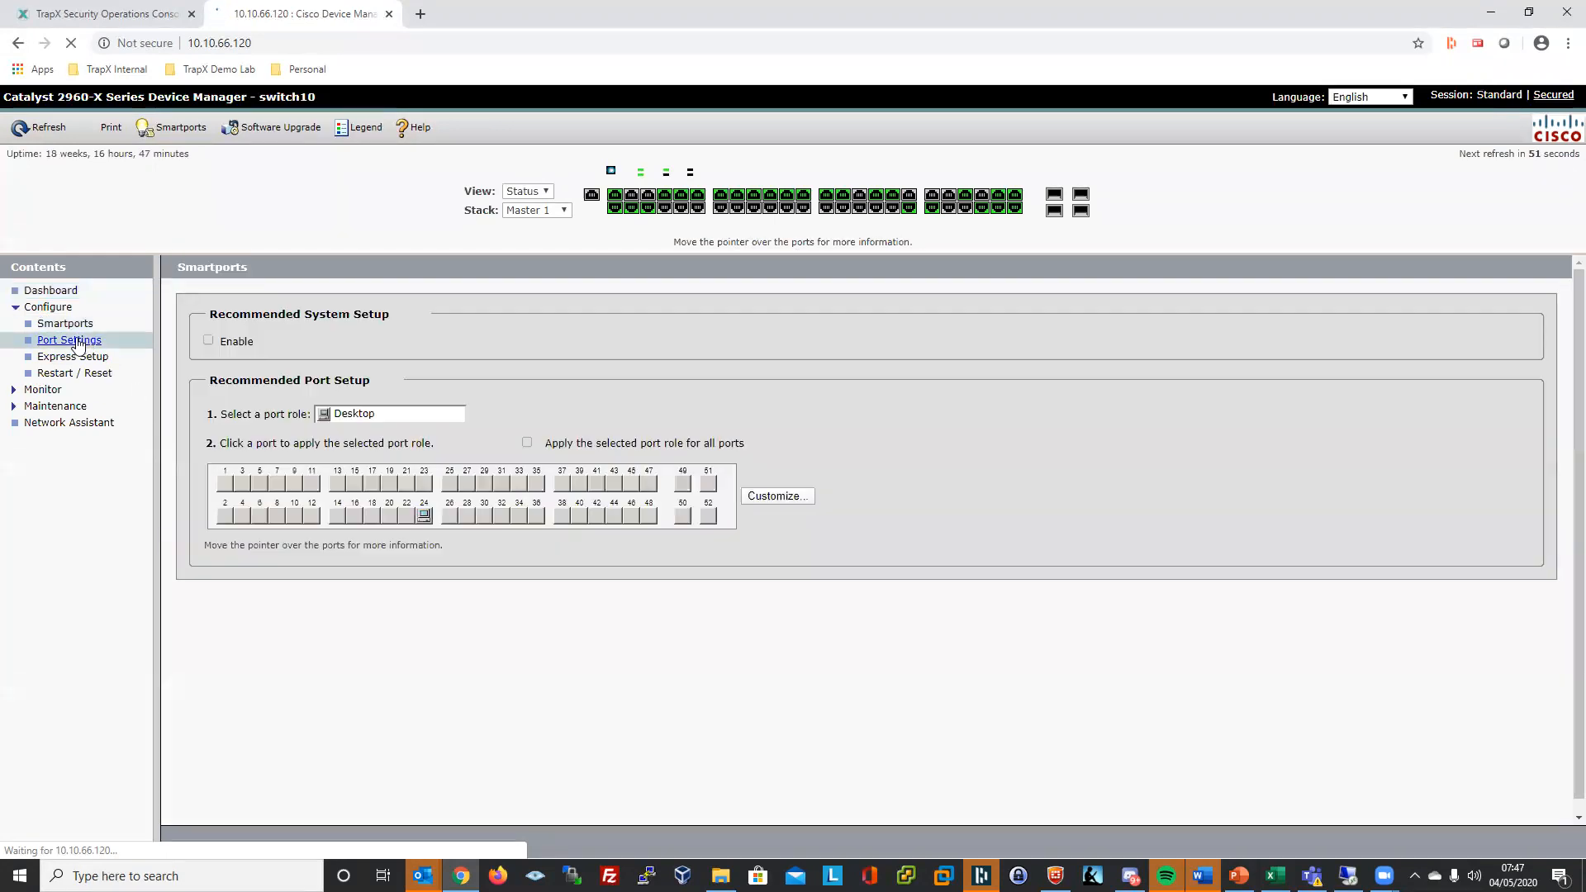
left_click(73, 340)
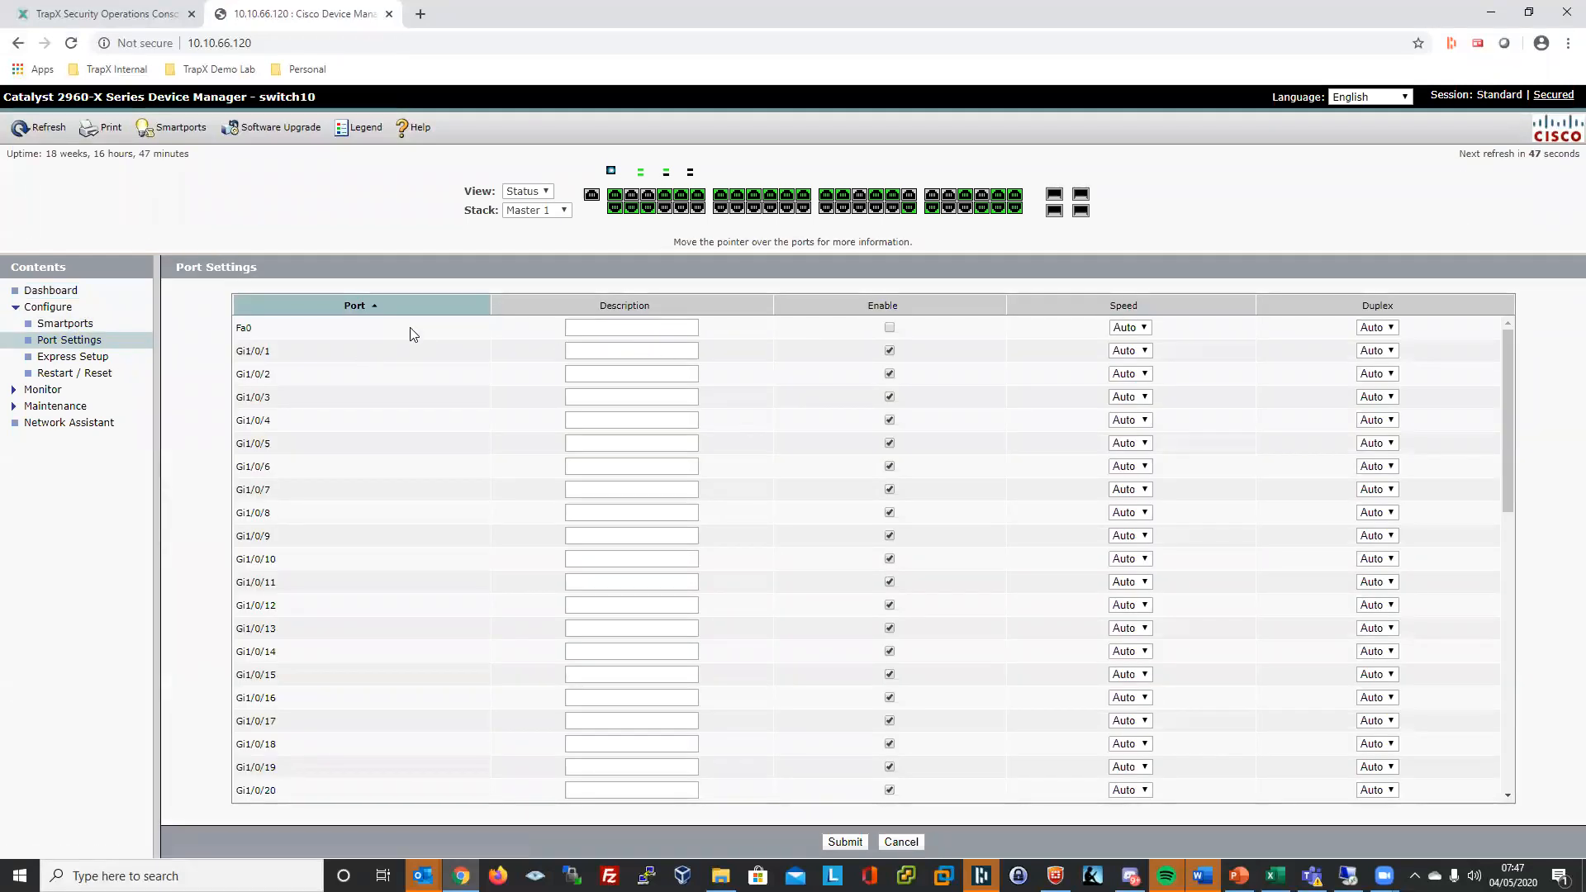
left_click(889, 328)
left_click(63, 308)
left_click(58, 292)
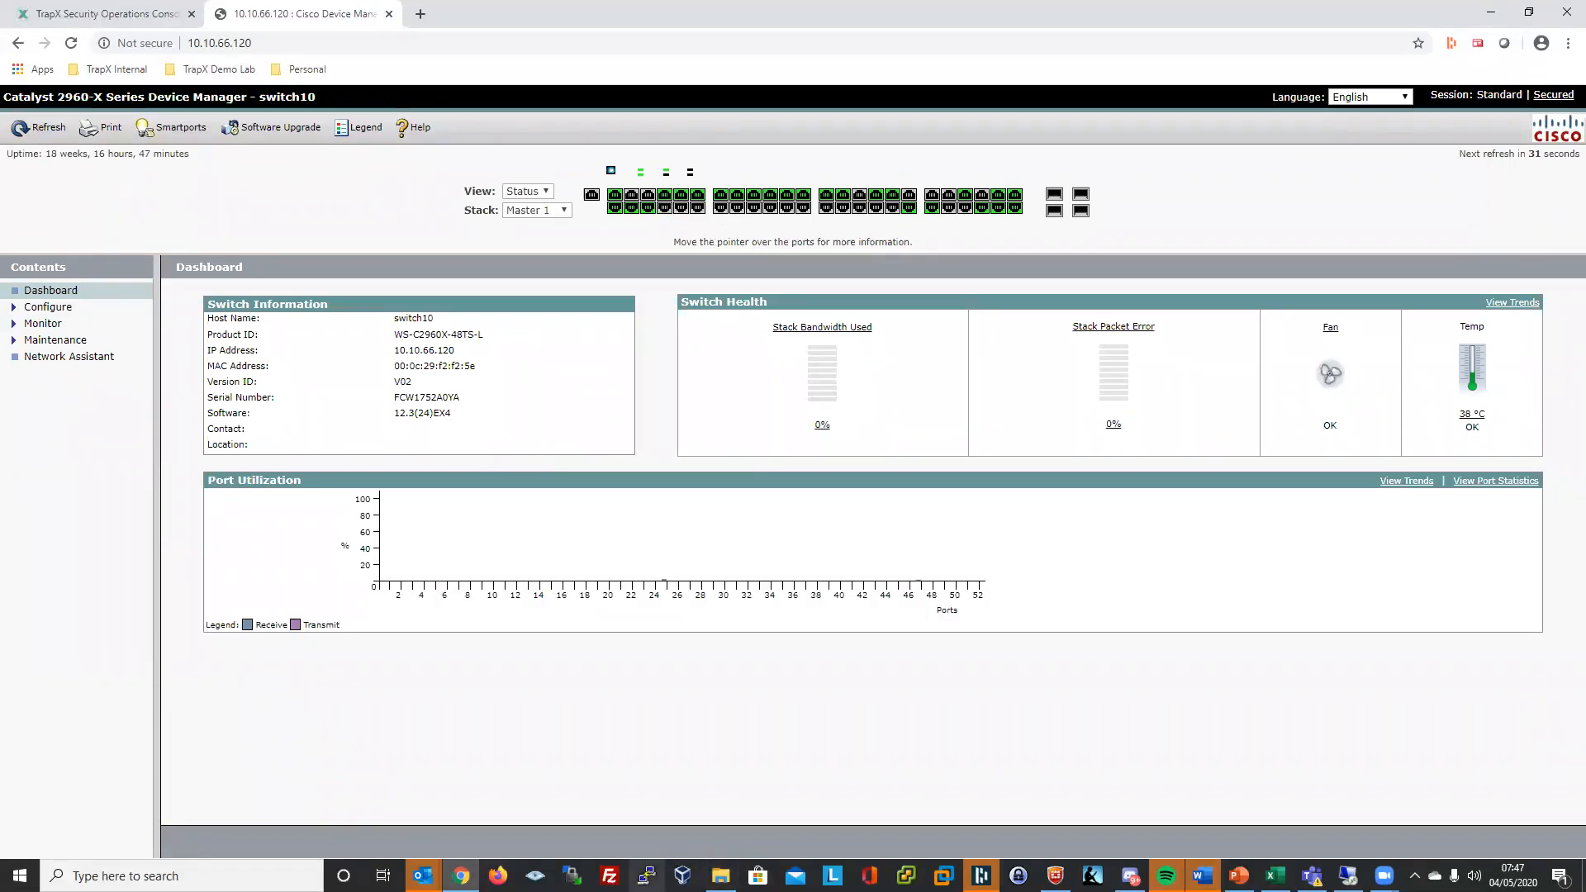
left_click(646, 876)
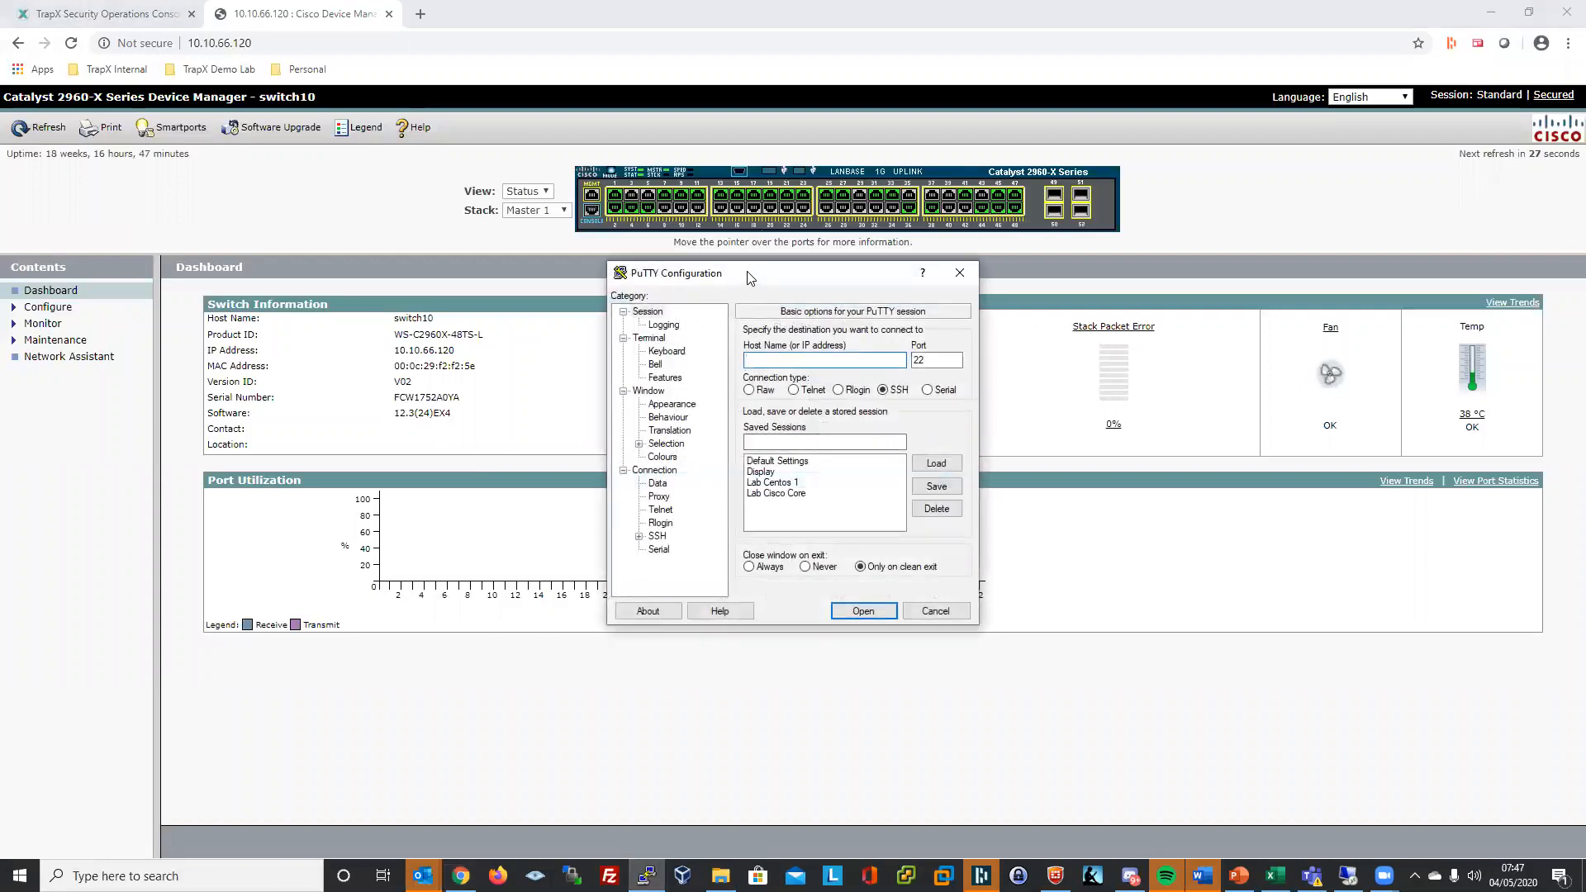
- Start an SSH connection to 10.10.66.120 on port 22 and trust the new host key
left_click_drag(747, 277, 472, 400)
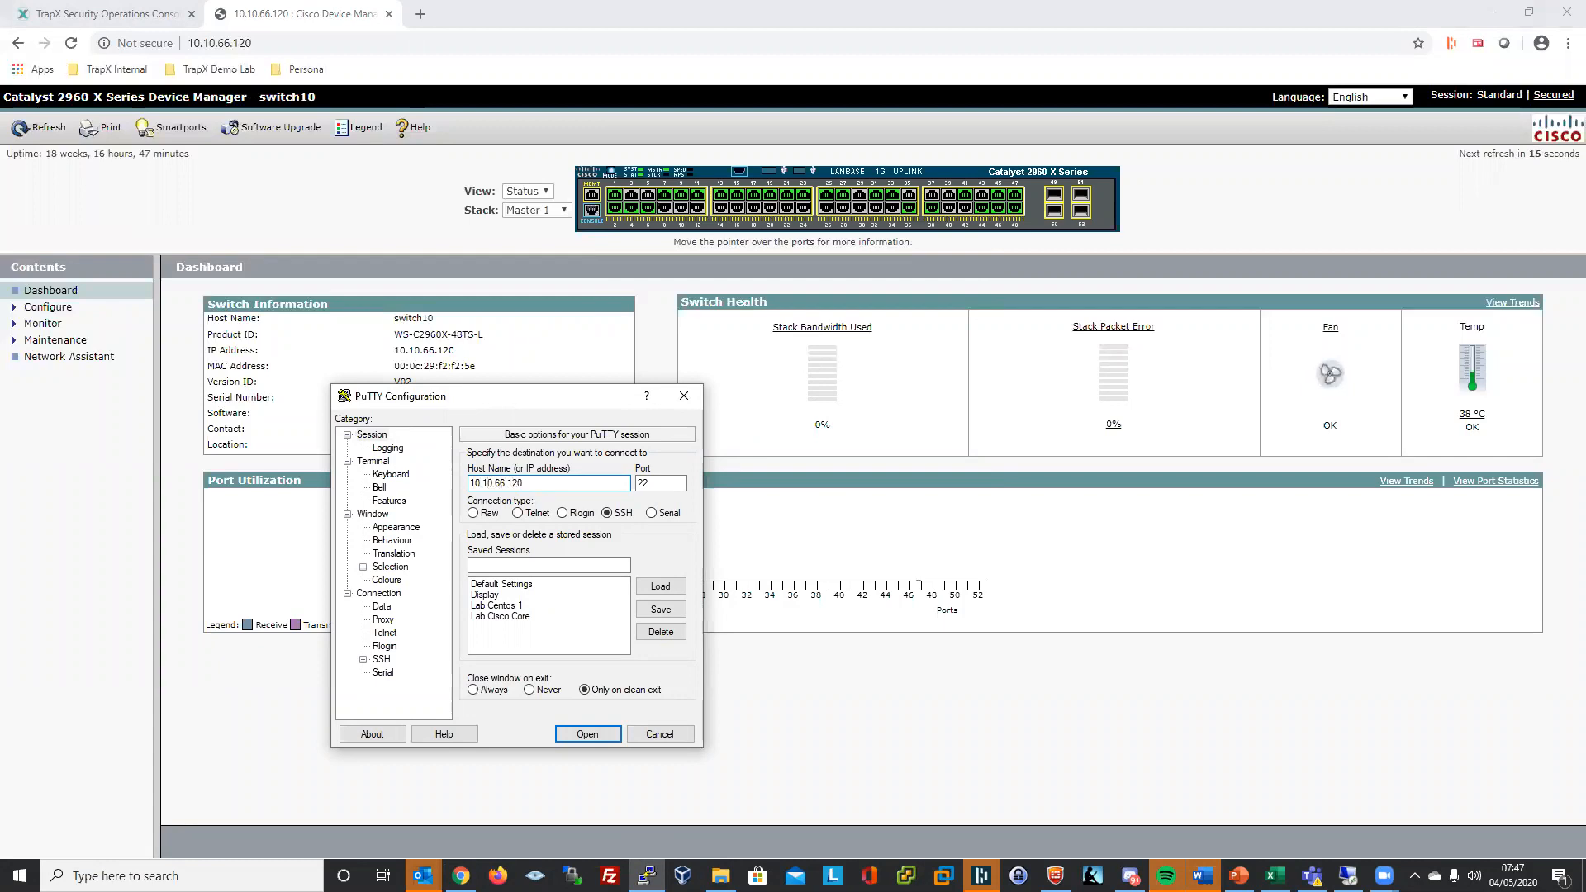
key("Return")
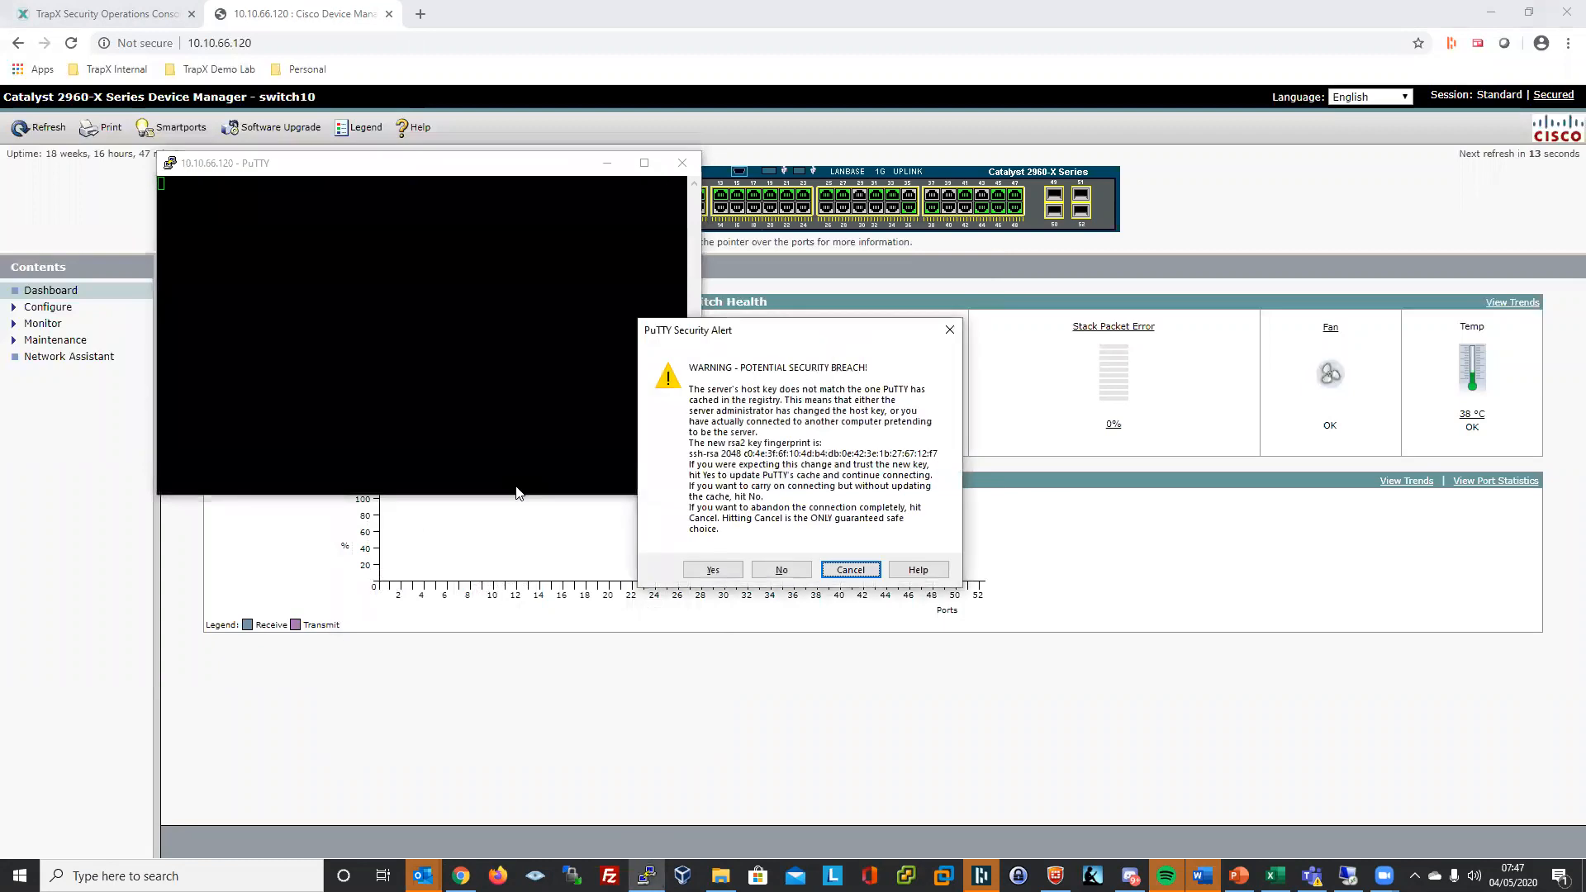
left_click(711, 570)
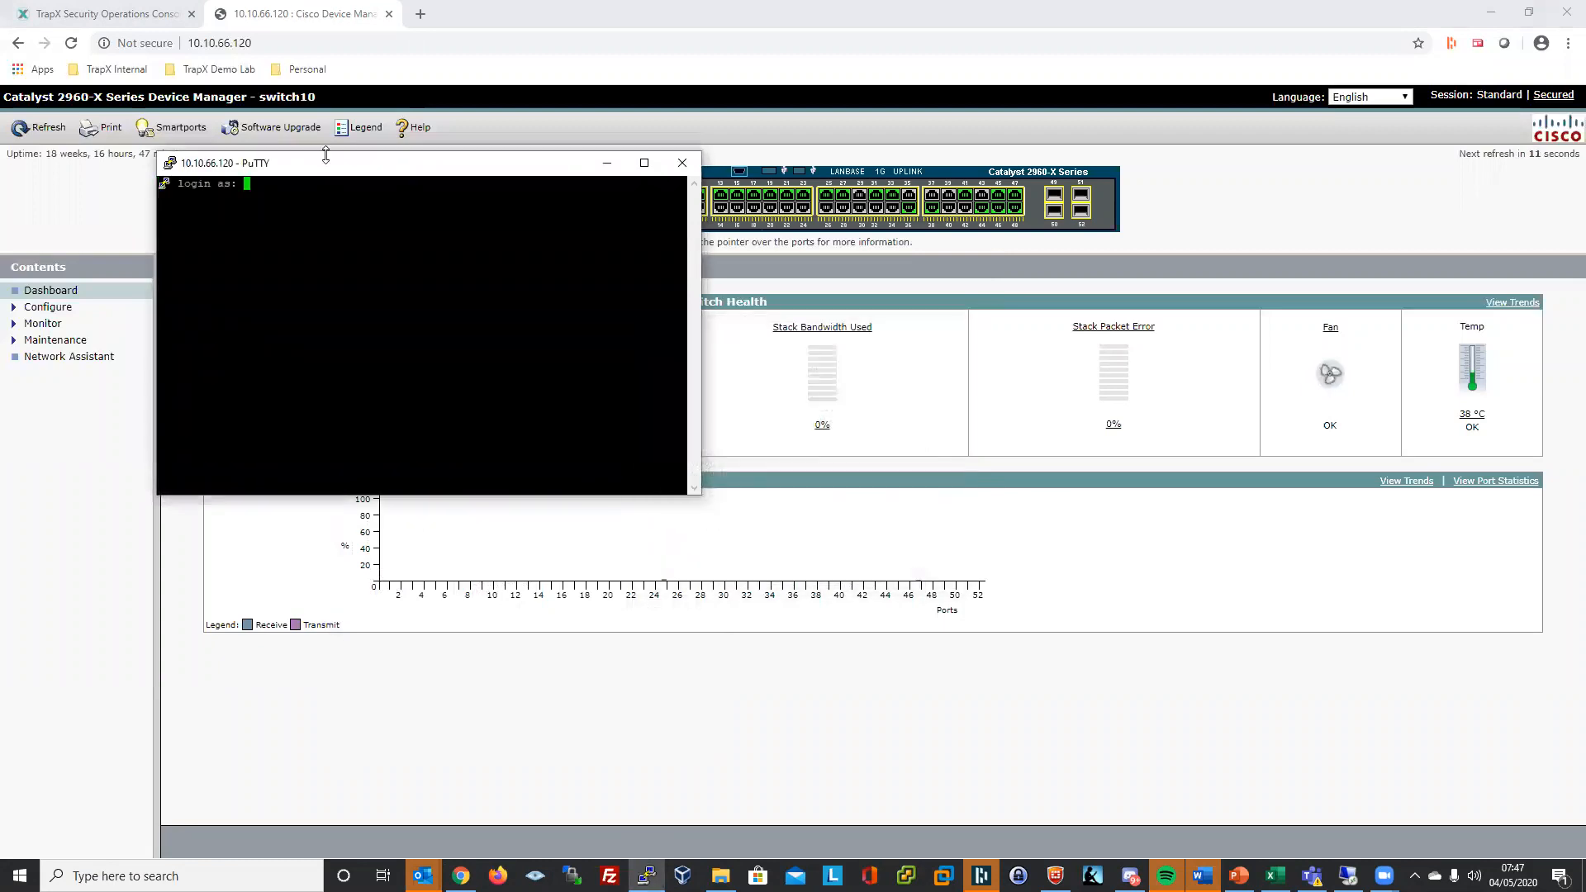
left_click_drag(336, 173, 653, 319)
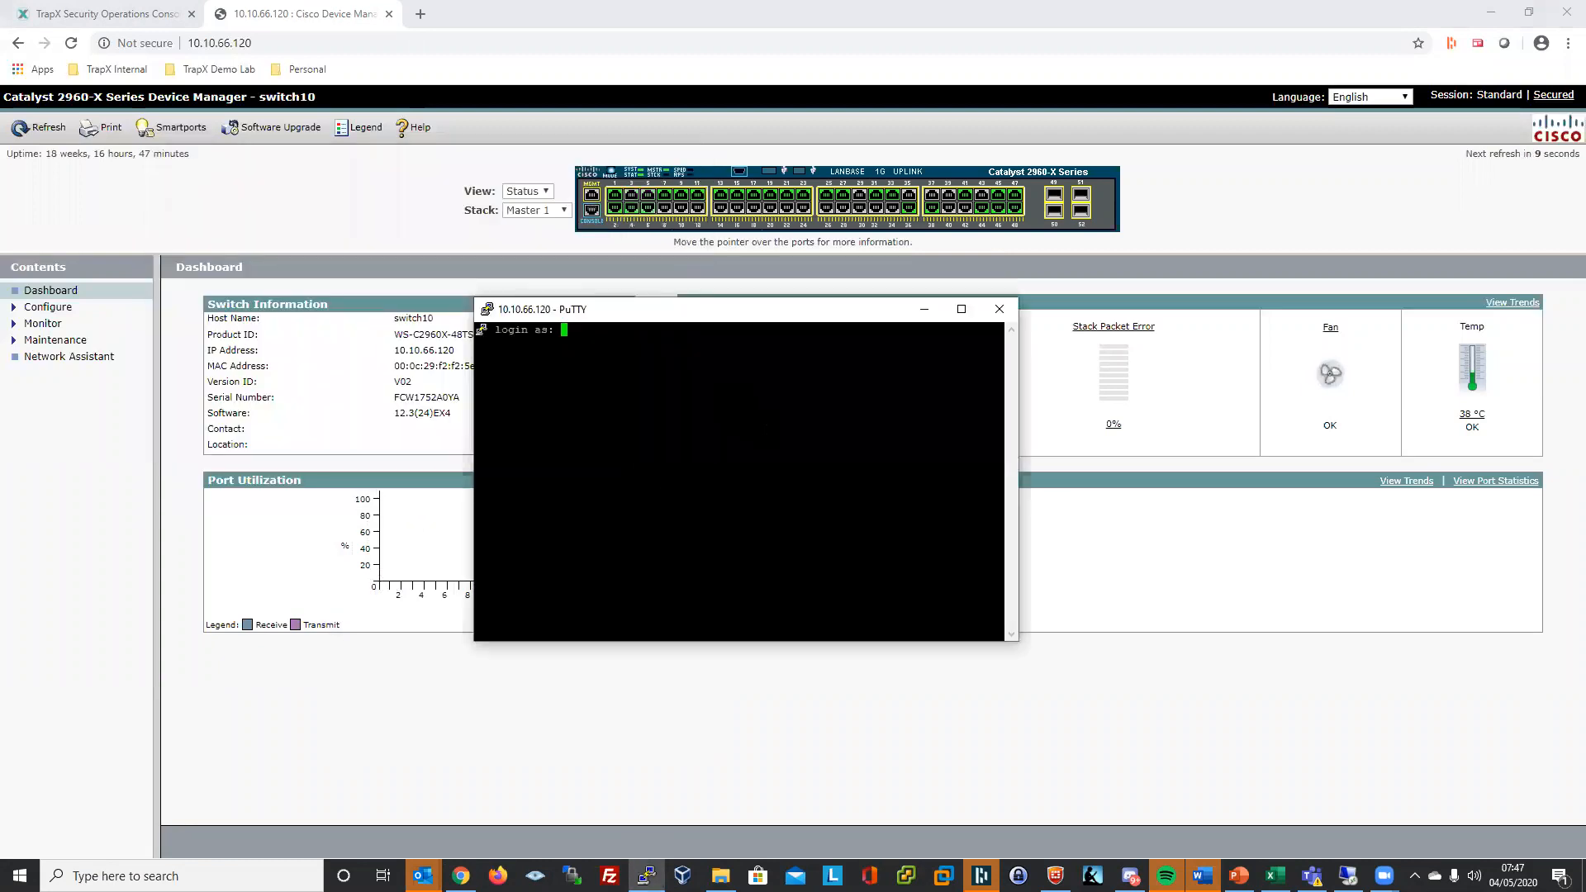
- Log in to switch10 and run the show version command as 'sho ver'
type("cisco")
key("Return")
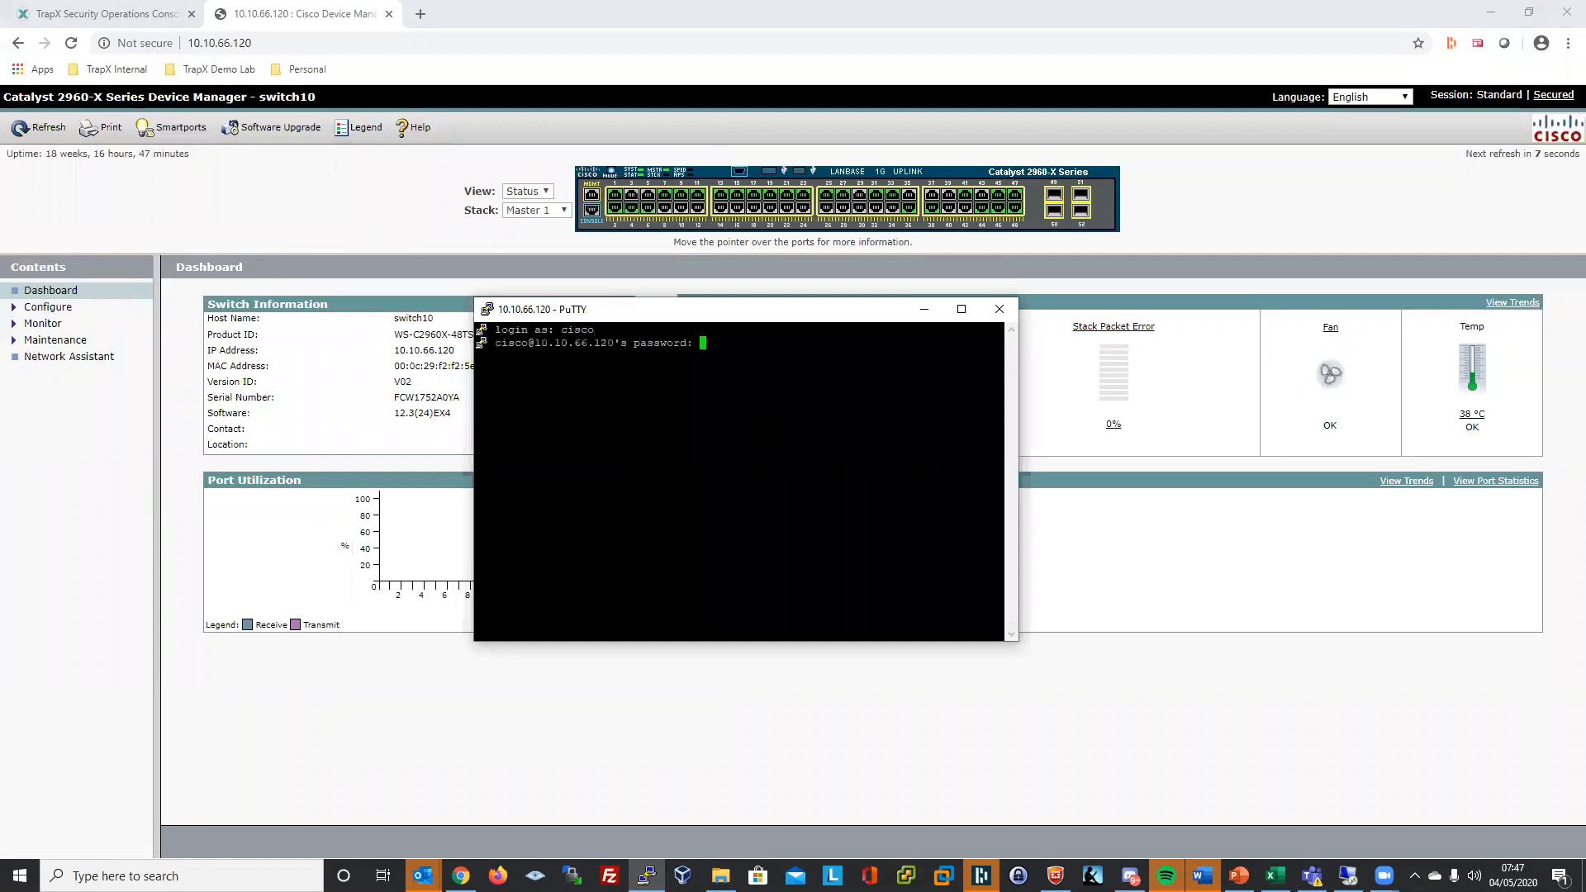
key("Return")
key("Return")
key("Return")
key("Return")
key("Return")
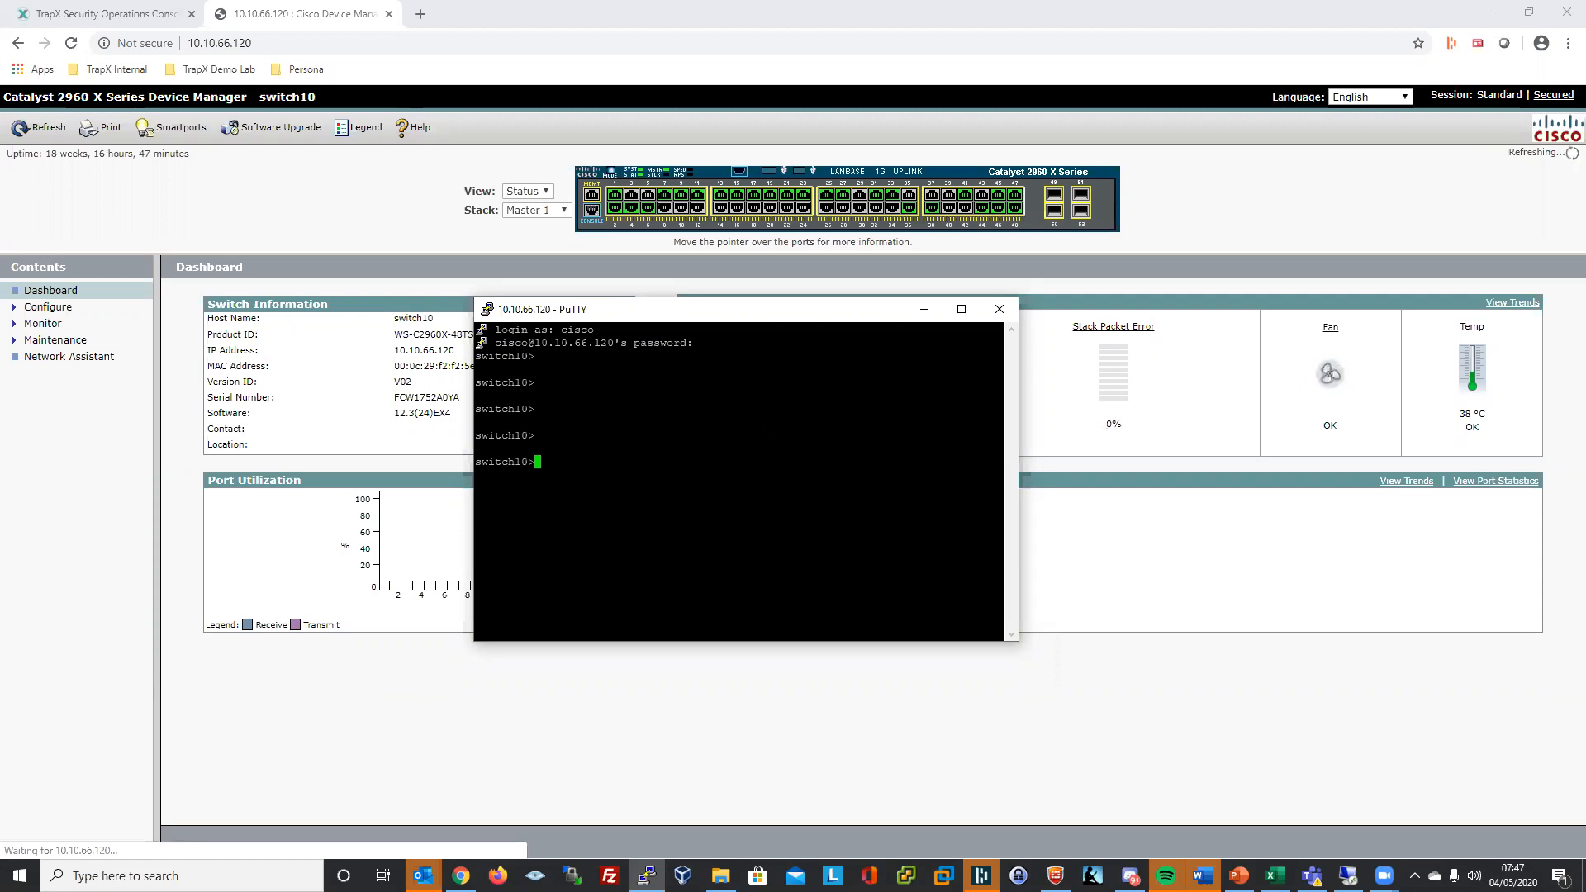
type("sho en")
key("BackSpace")
key("BackSpace")
type("ver")
key("Return")
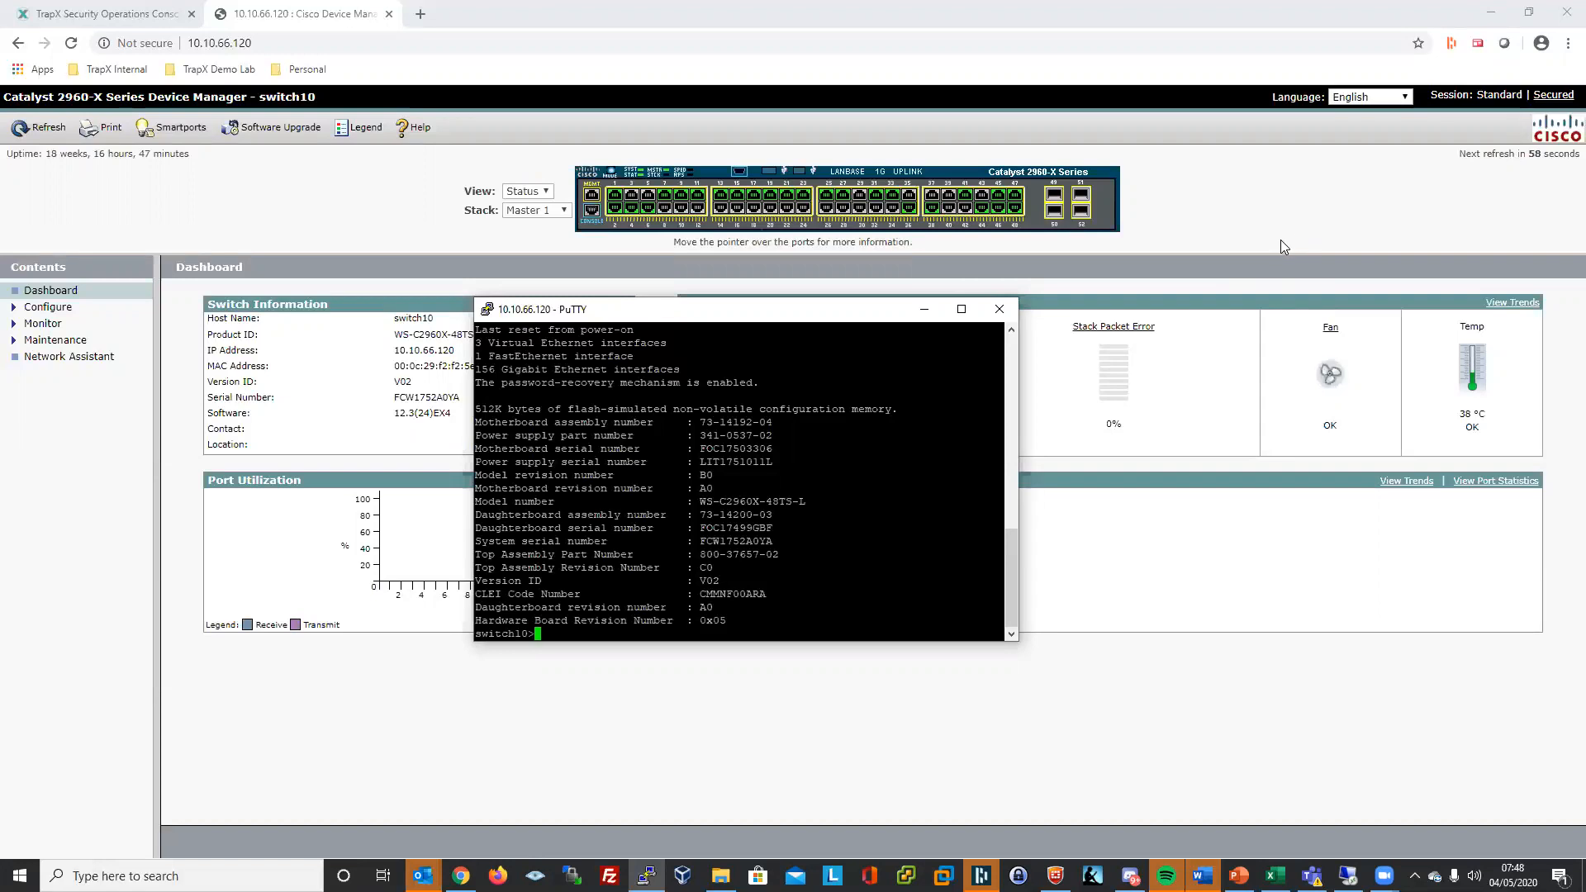
- Open the Event Analyzer and expand the details of DemoTrap1's SSH event 57
left_click(153, 20)
scroll(1454, 321, "up", 2)
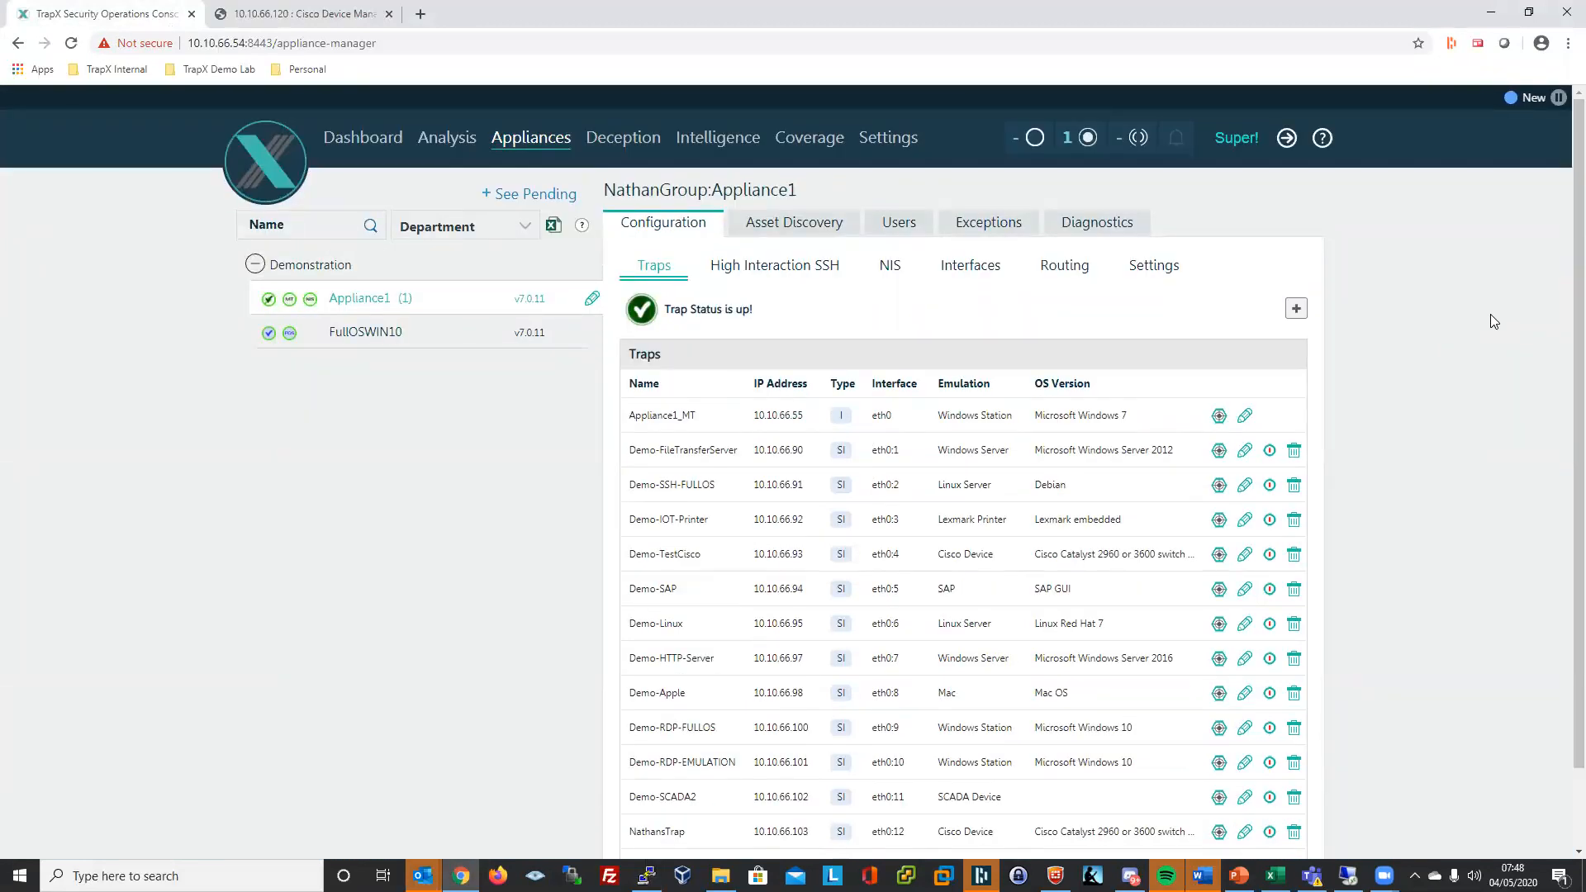
left_click(454, 145)
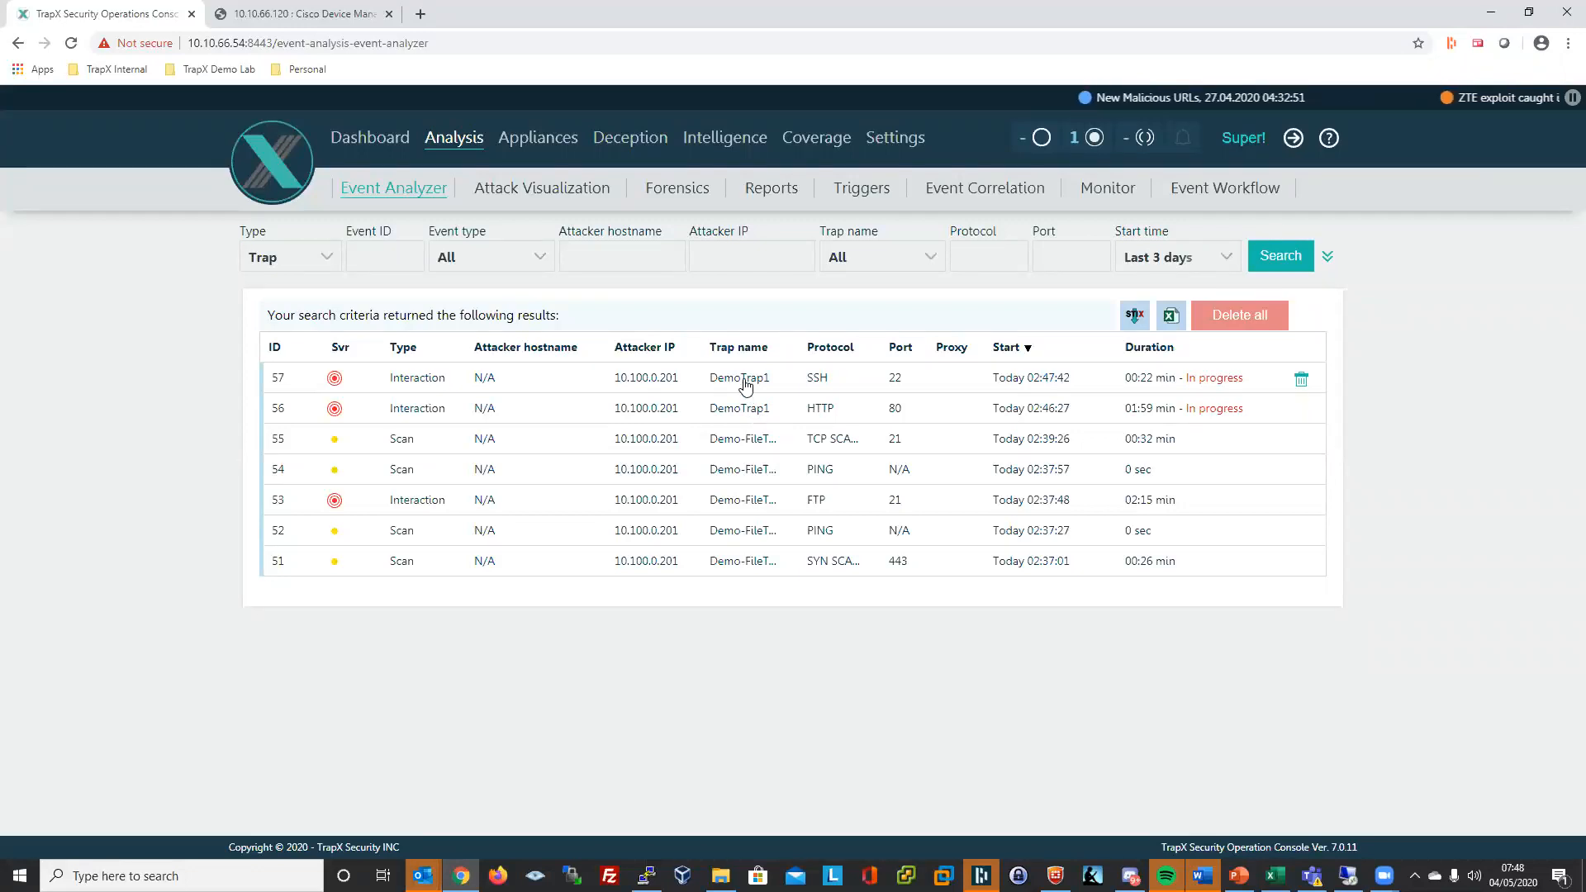
left_click(1143, 388)
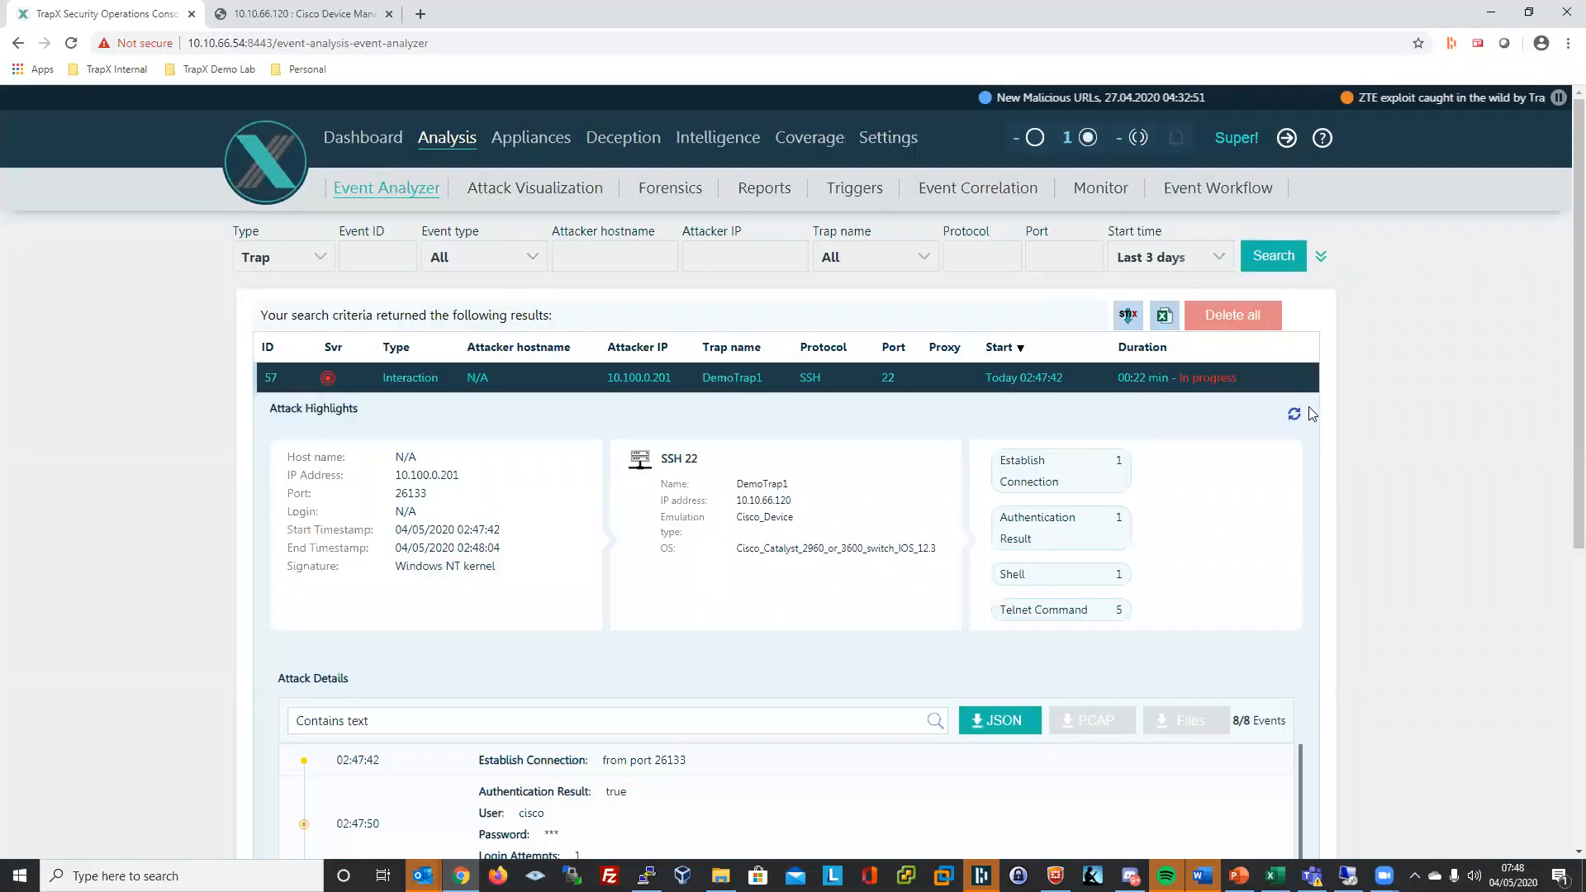
- Highlight the connection, authentication, shell and show version entries in event 57's attack details
scroll(1166, 450, "down", 4)
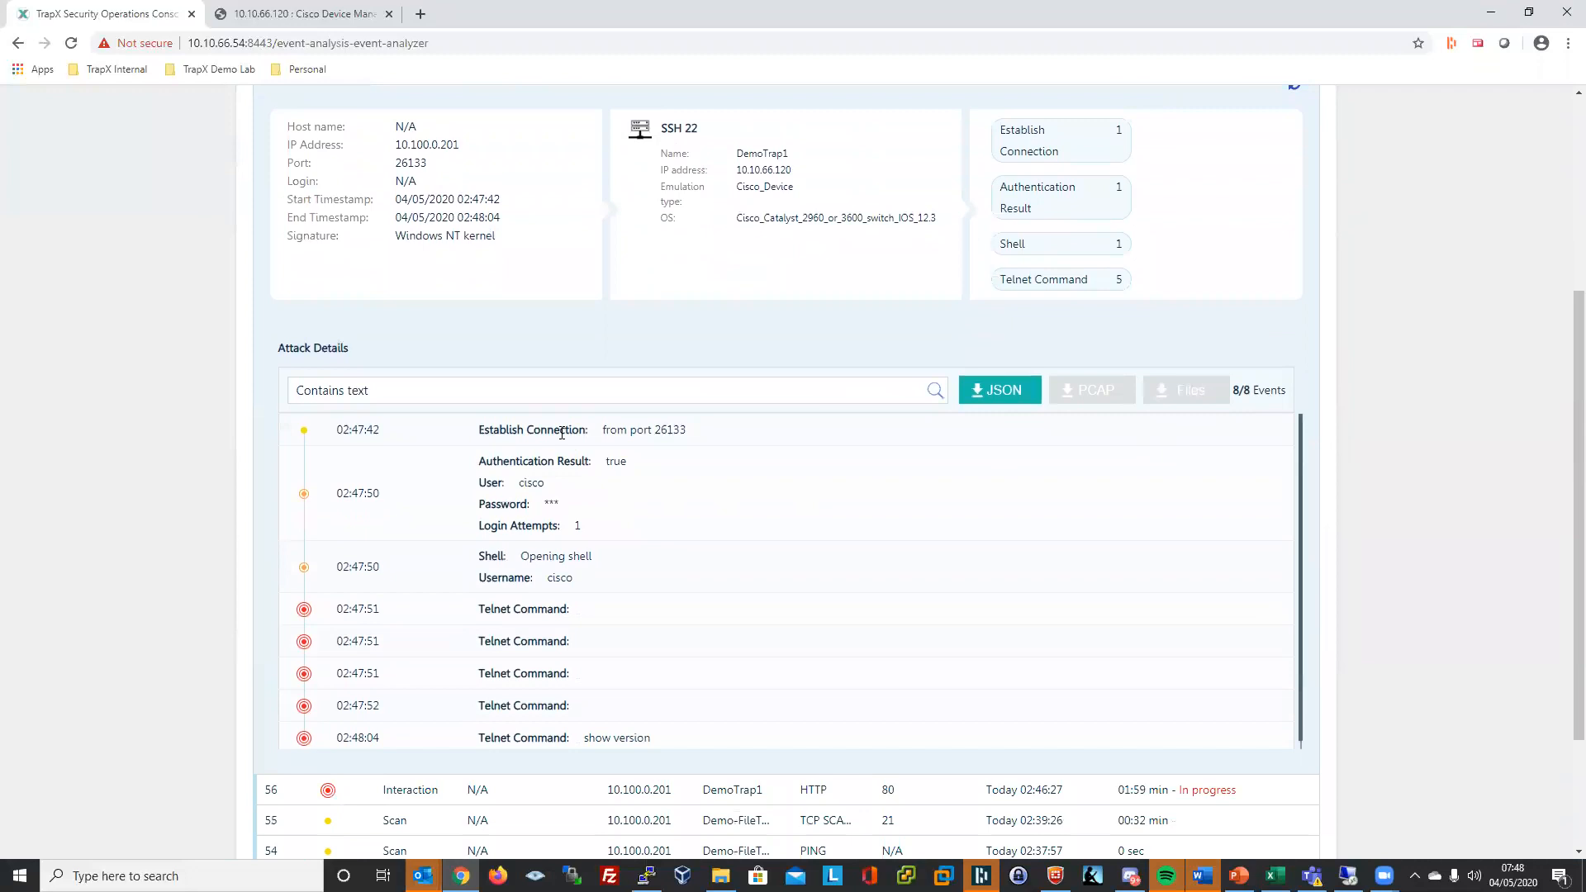
left_click_drag(477, 432, 722, 626)
scroll(719, 626, "down", 1)
left_click(721, 638)
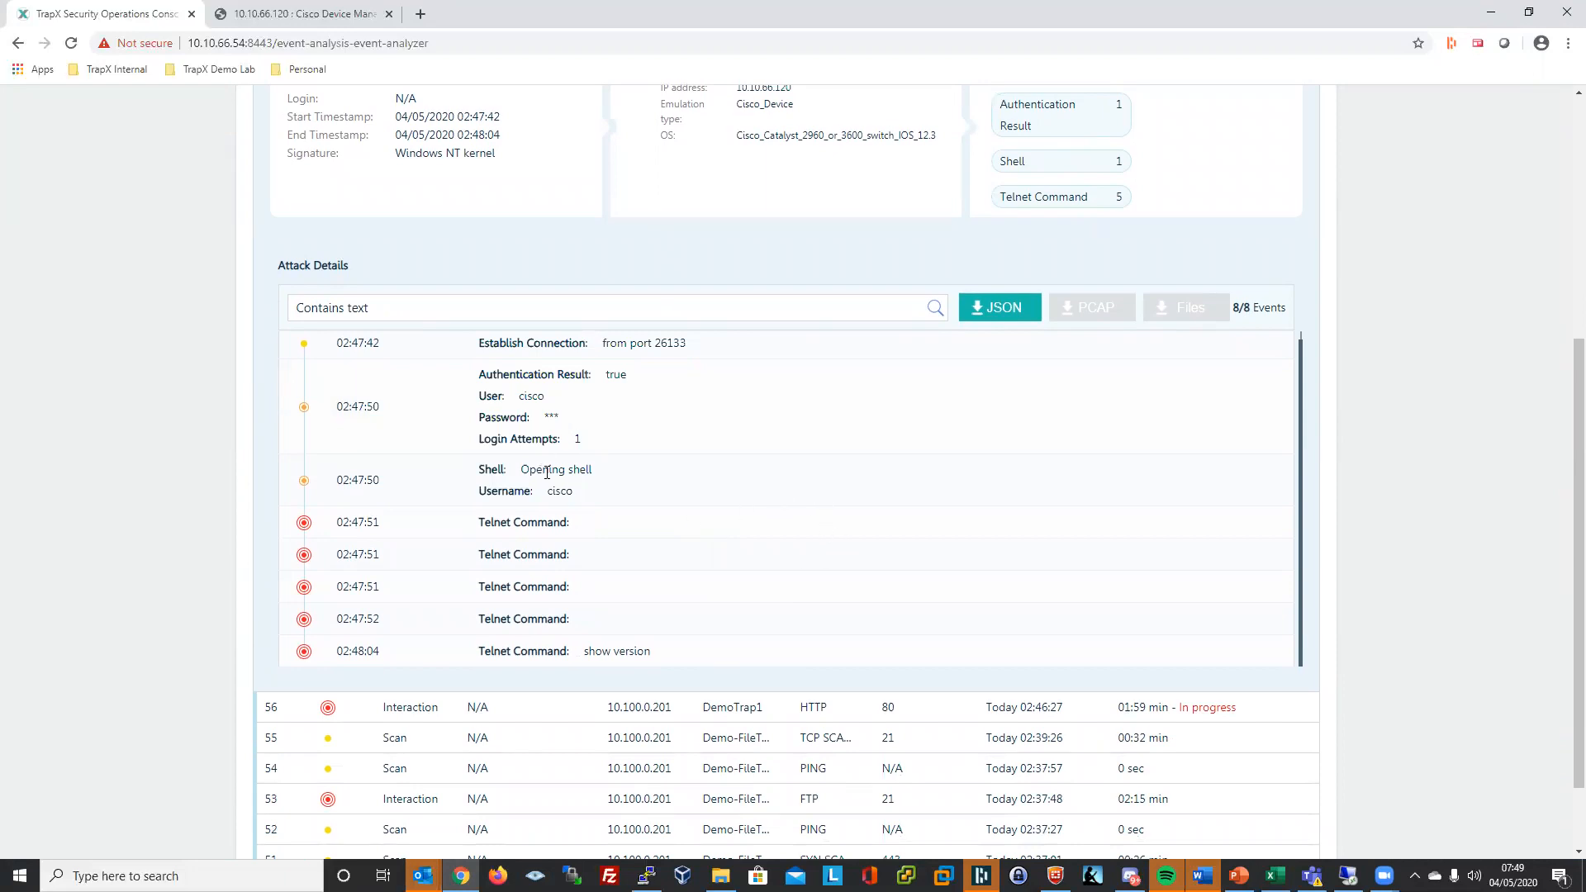
left_click_drag(467, 477, 650, 637)
triple_click(650, 650)
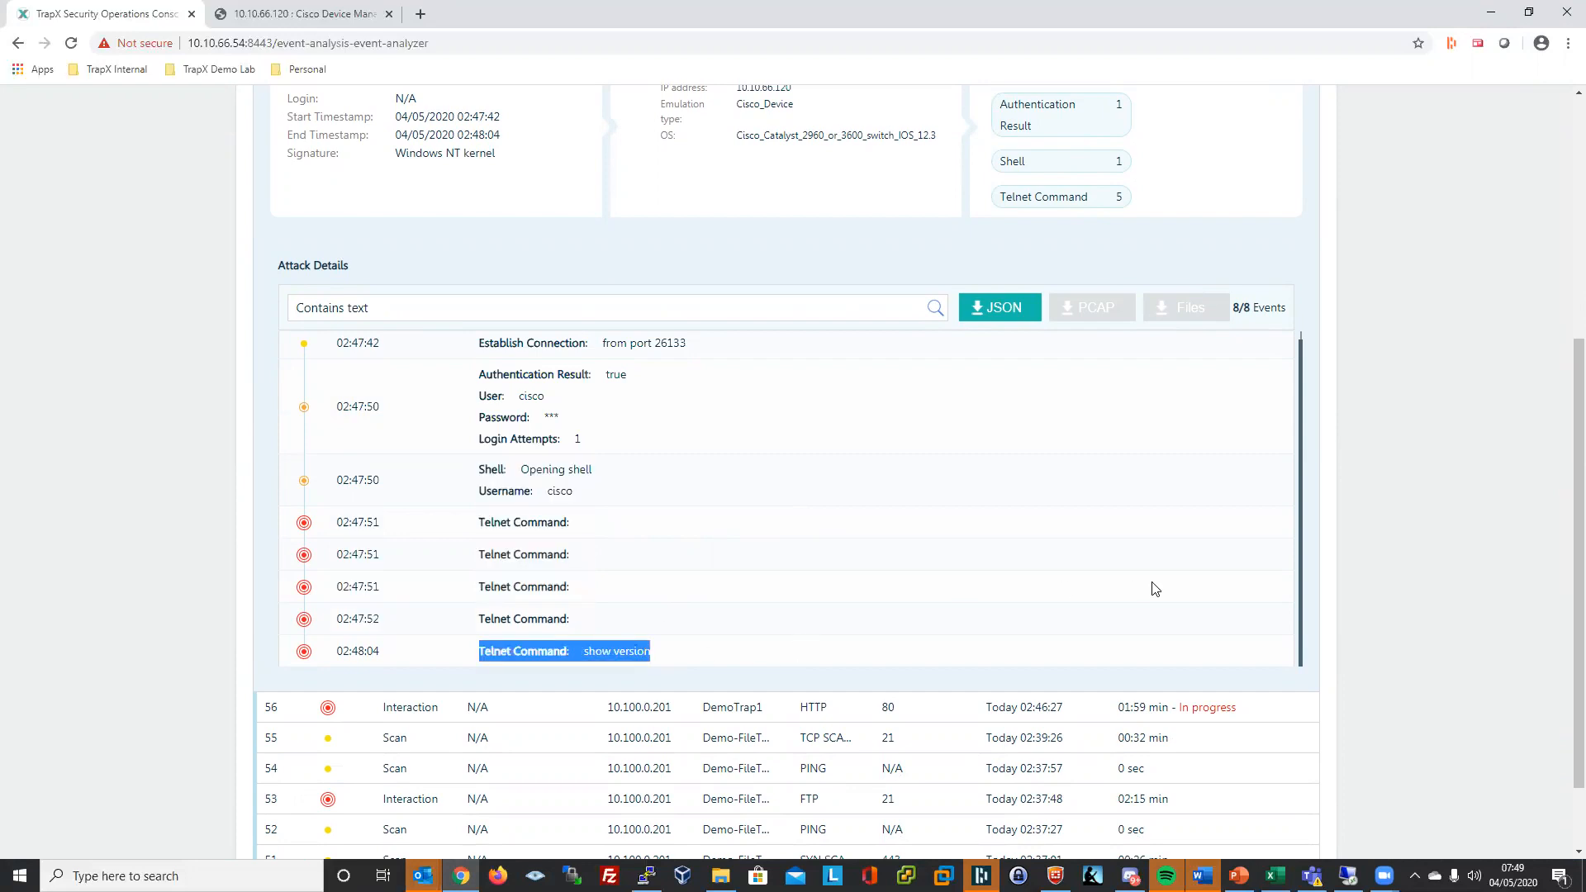
scroll(1204, 548, "up", 5)
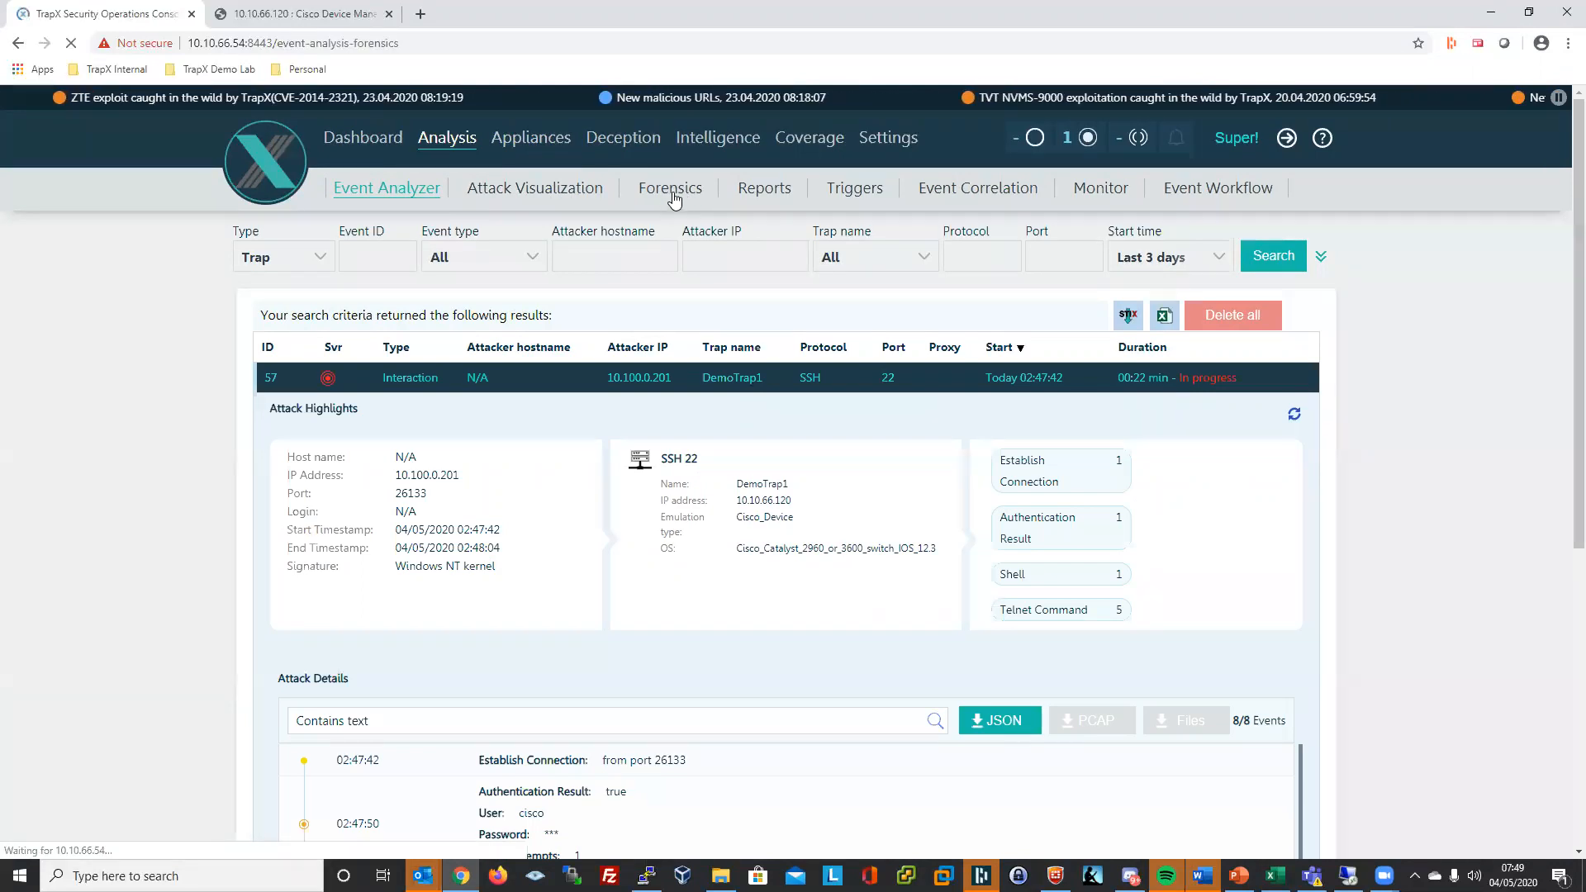
- Browse the Forensics Binaries list, then bring forward the 10.10.66.41 Windows 10 remote desktop
left_click(672, 195)
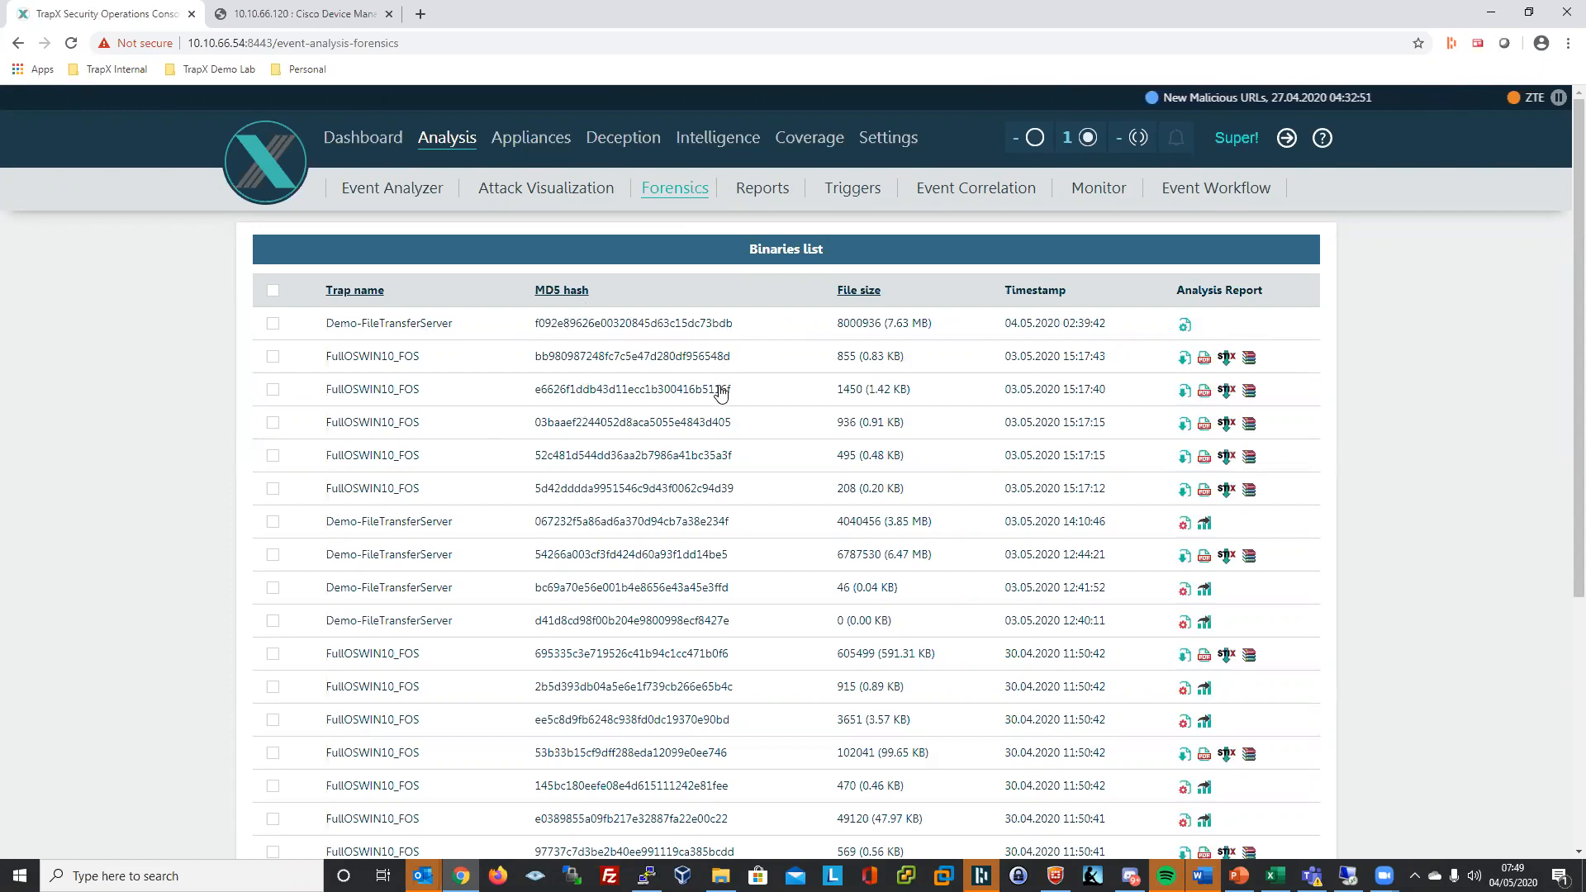
scroll(772, 456, "down", 1)
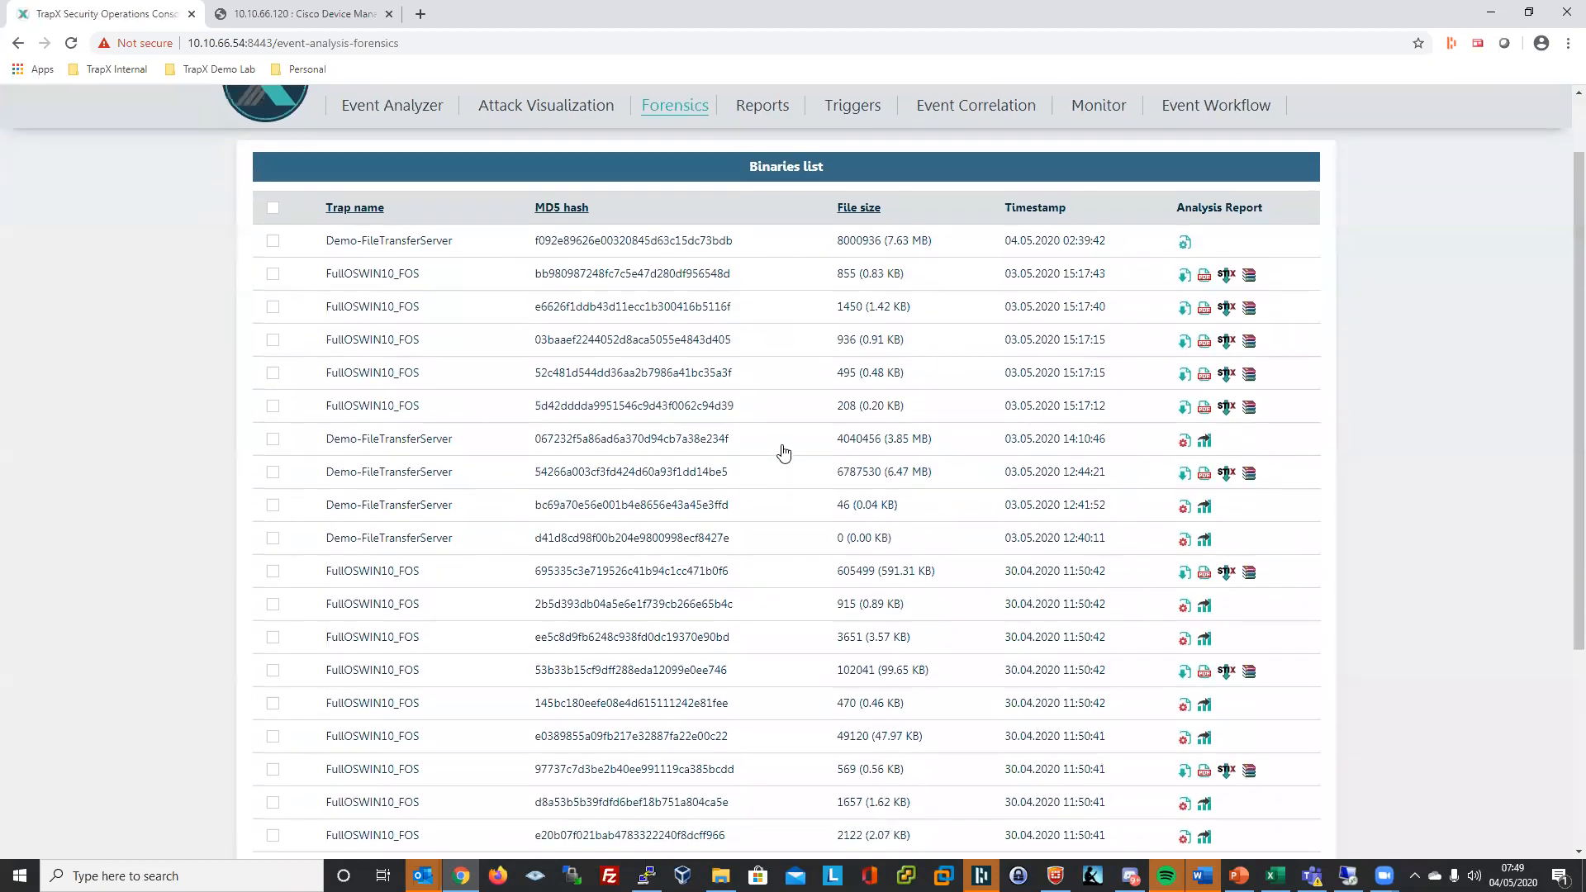
scroll(794, 542, "up", 1)
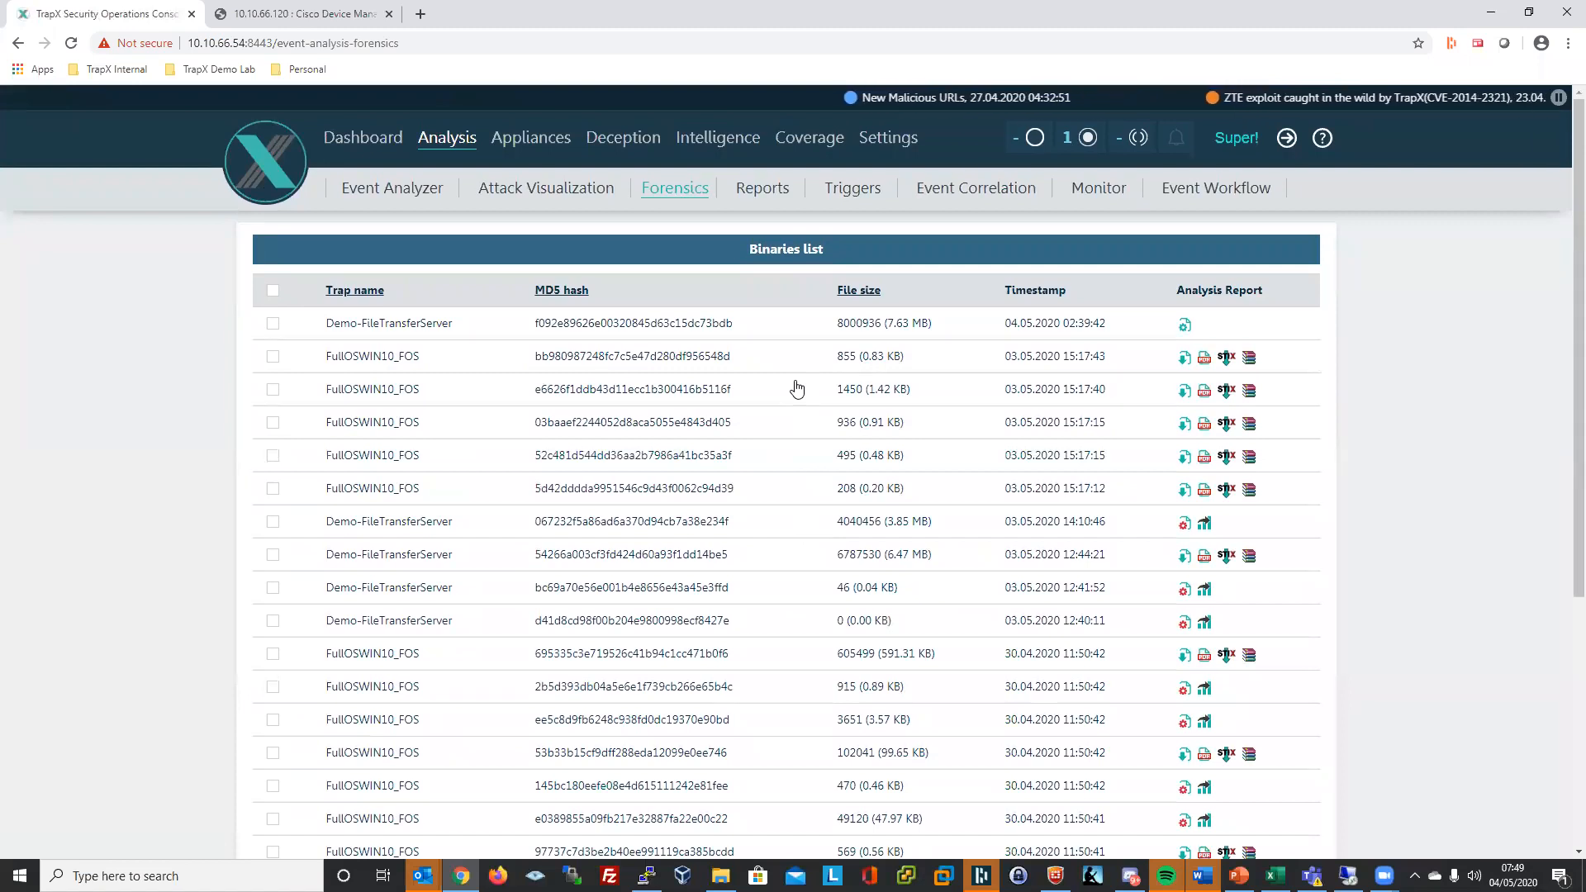
scroll(808, 416, "down", 5)
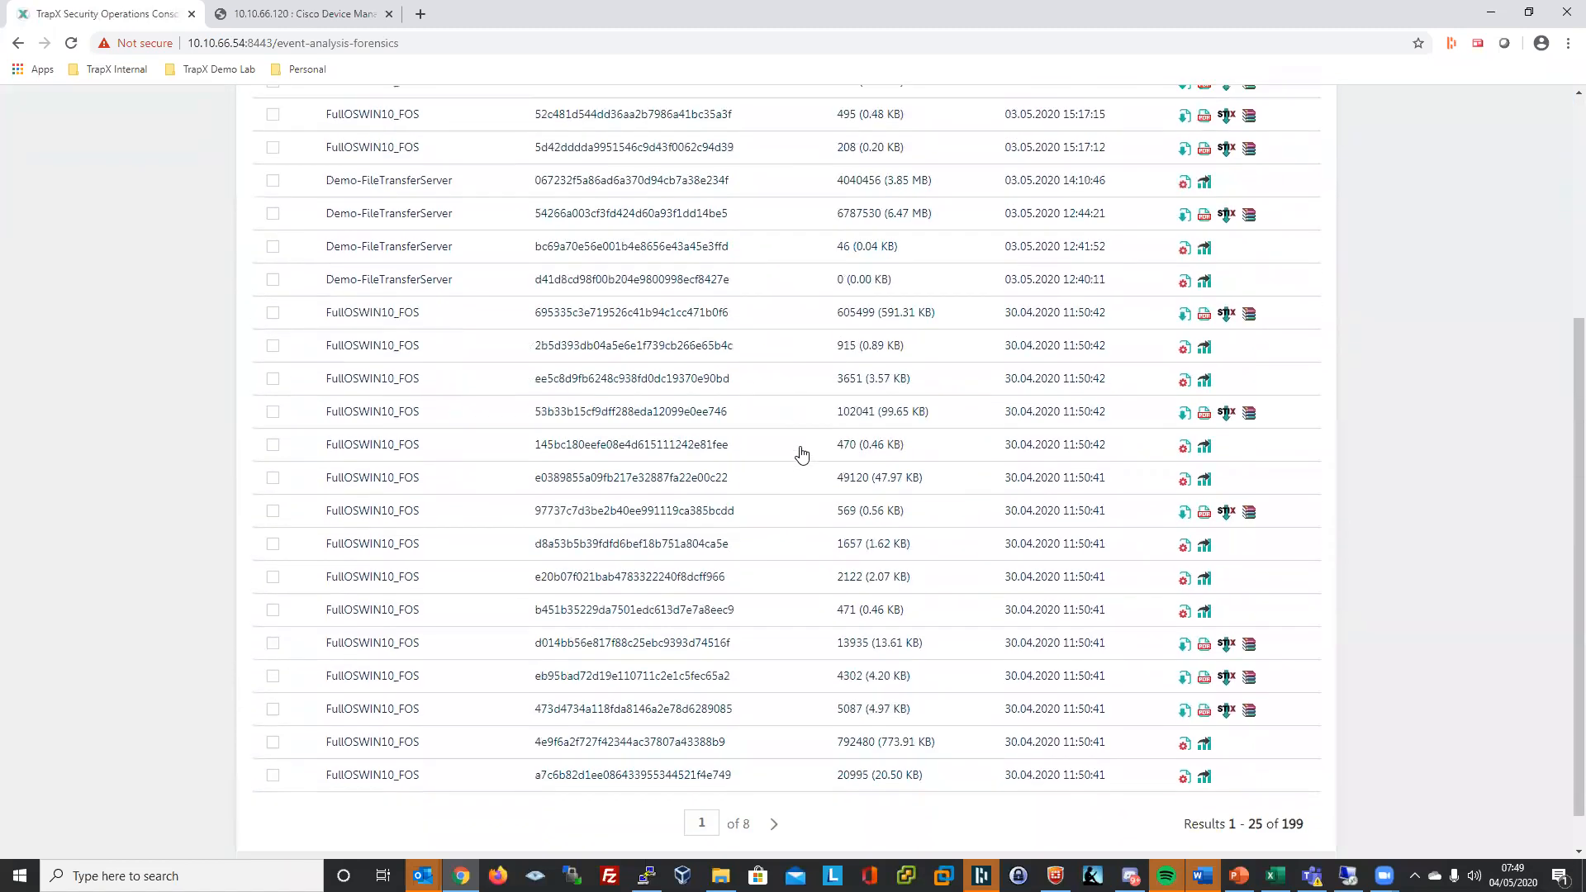
scroll(801, 453, "up", 5)
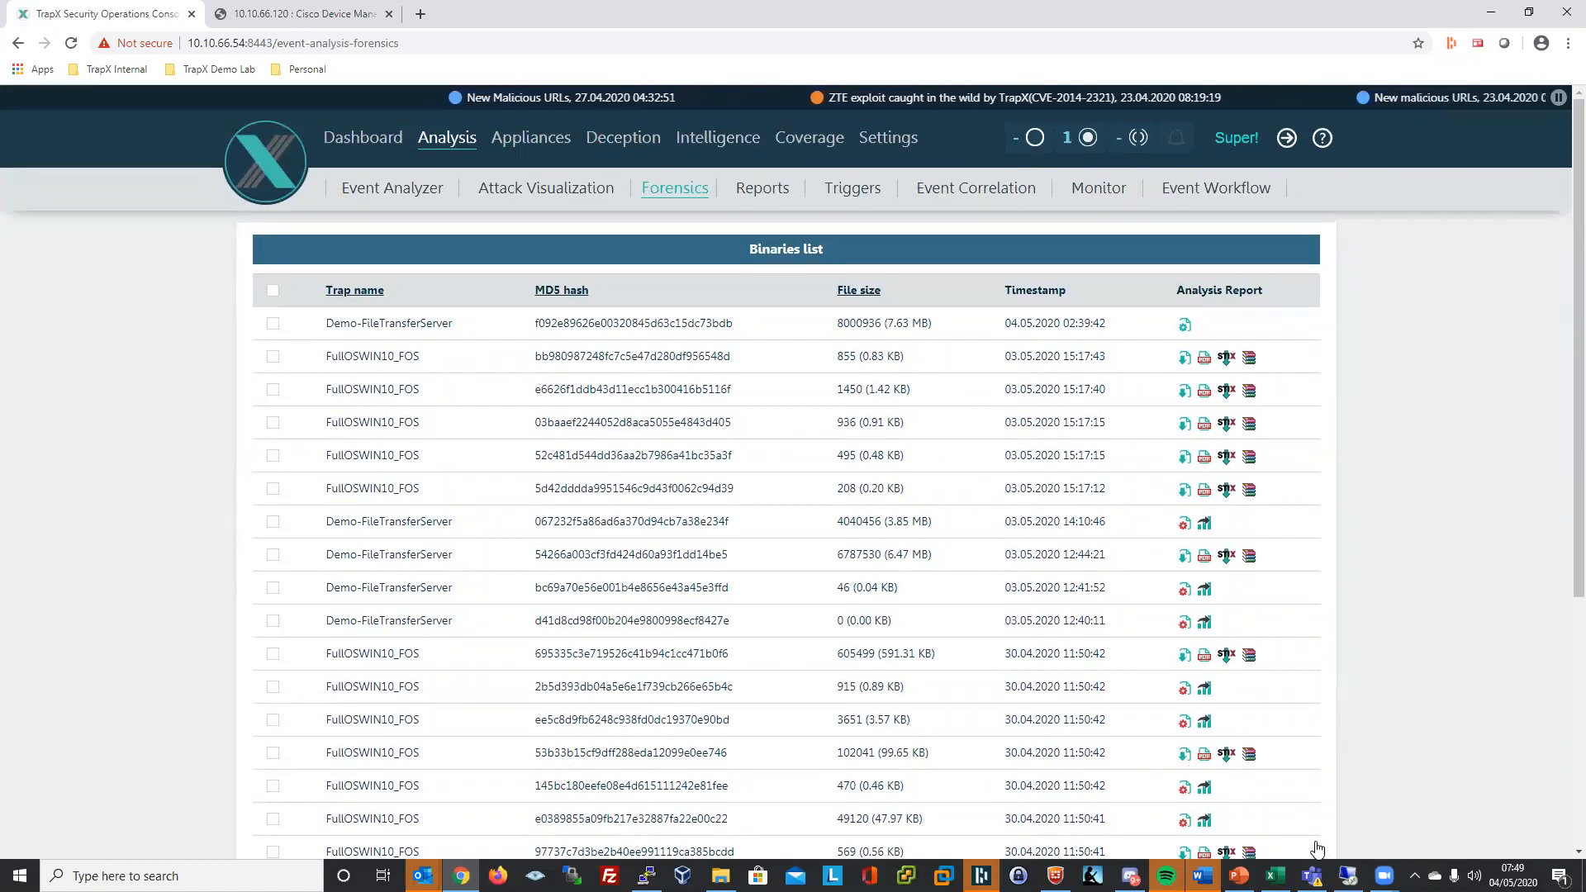
mouse_move(1348, 876)
left_click(1366, 813)
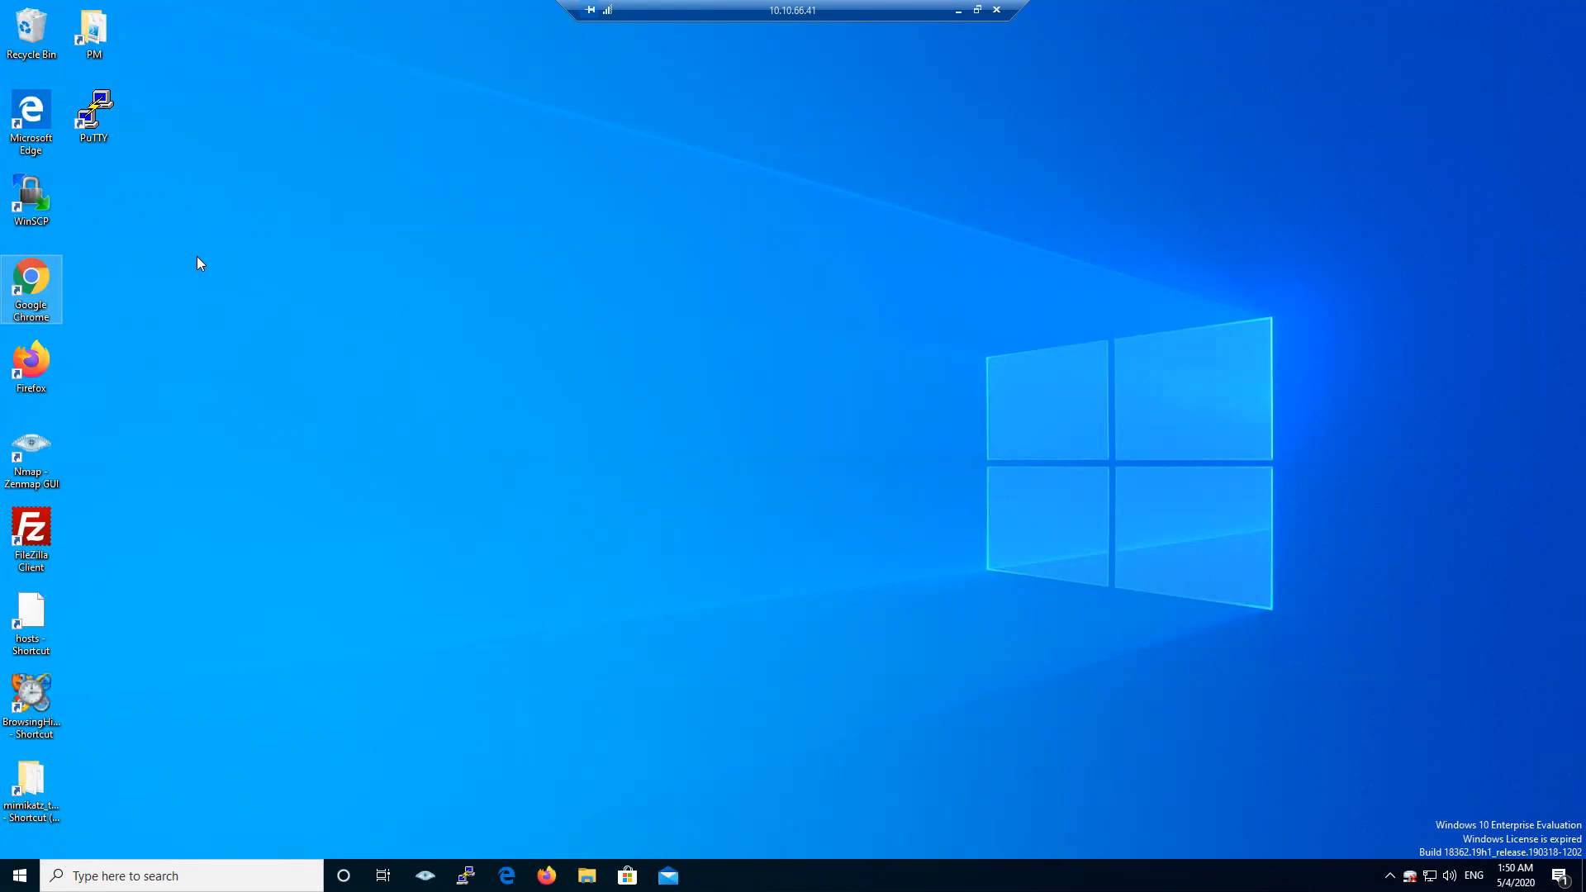
left_click(41, 192)
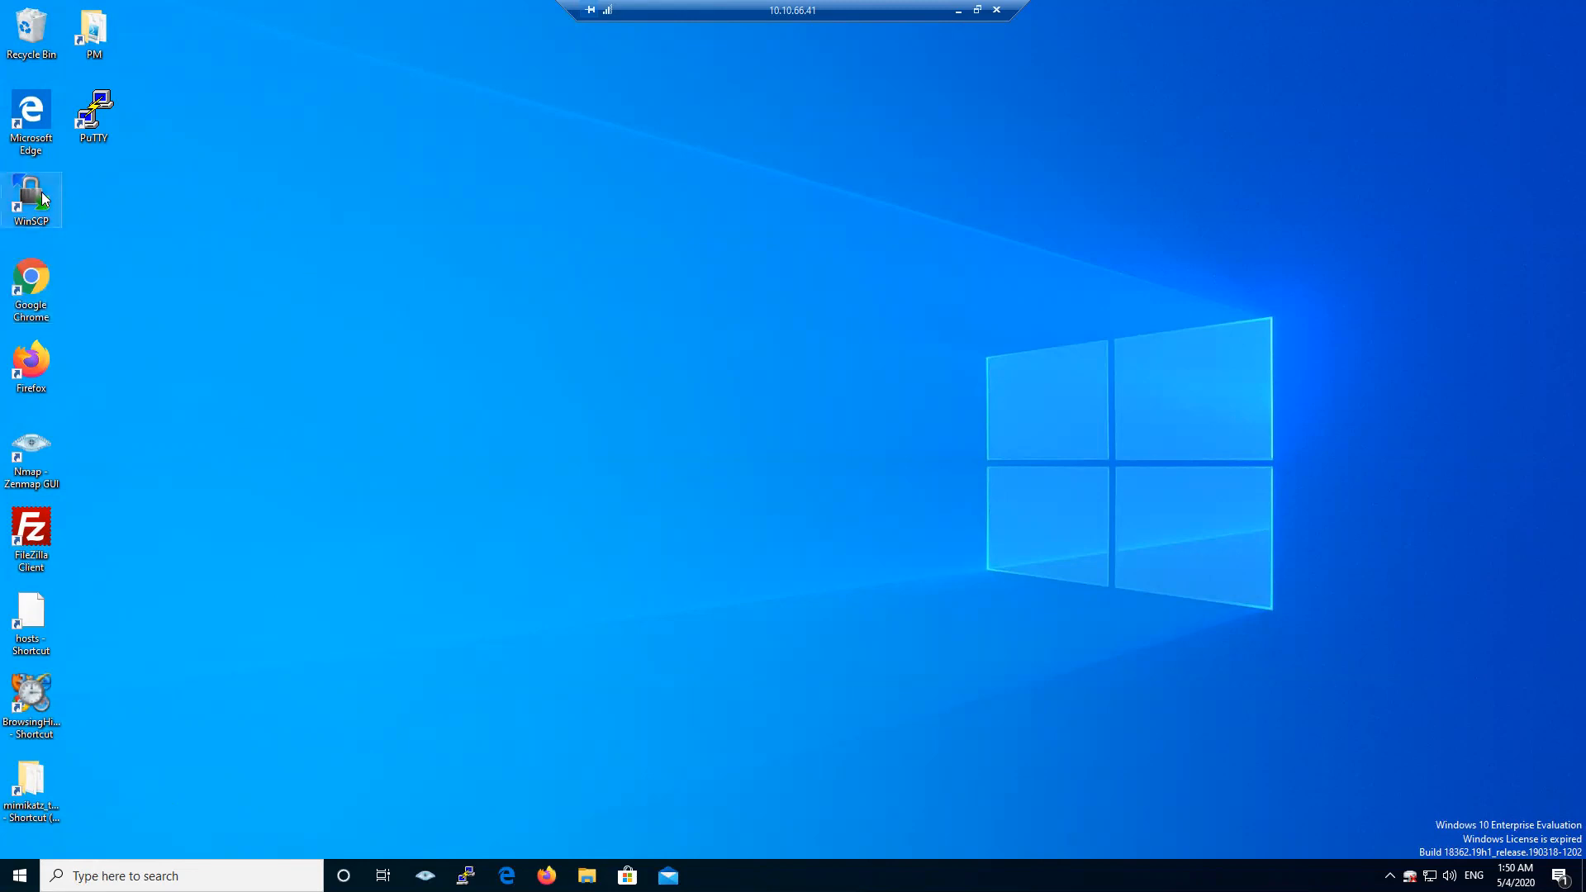
left_click(93, 115)
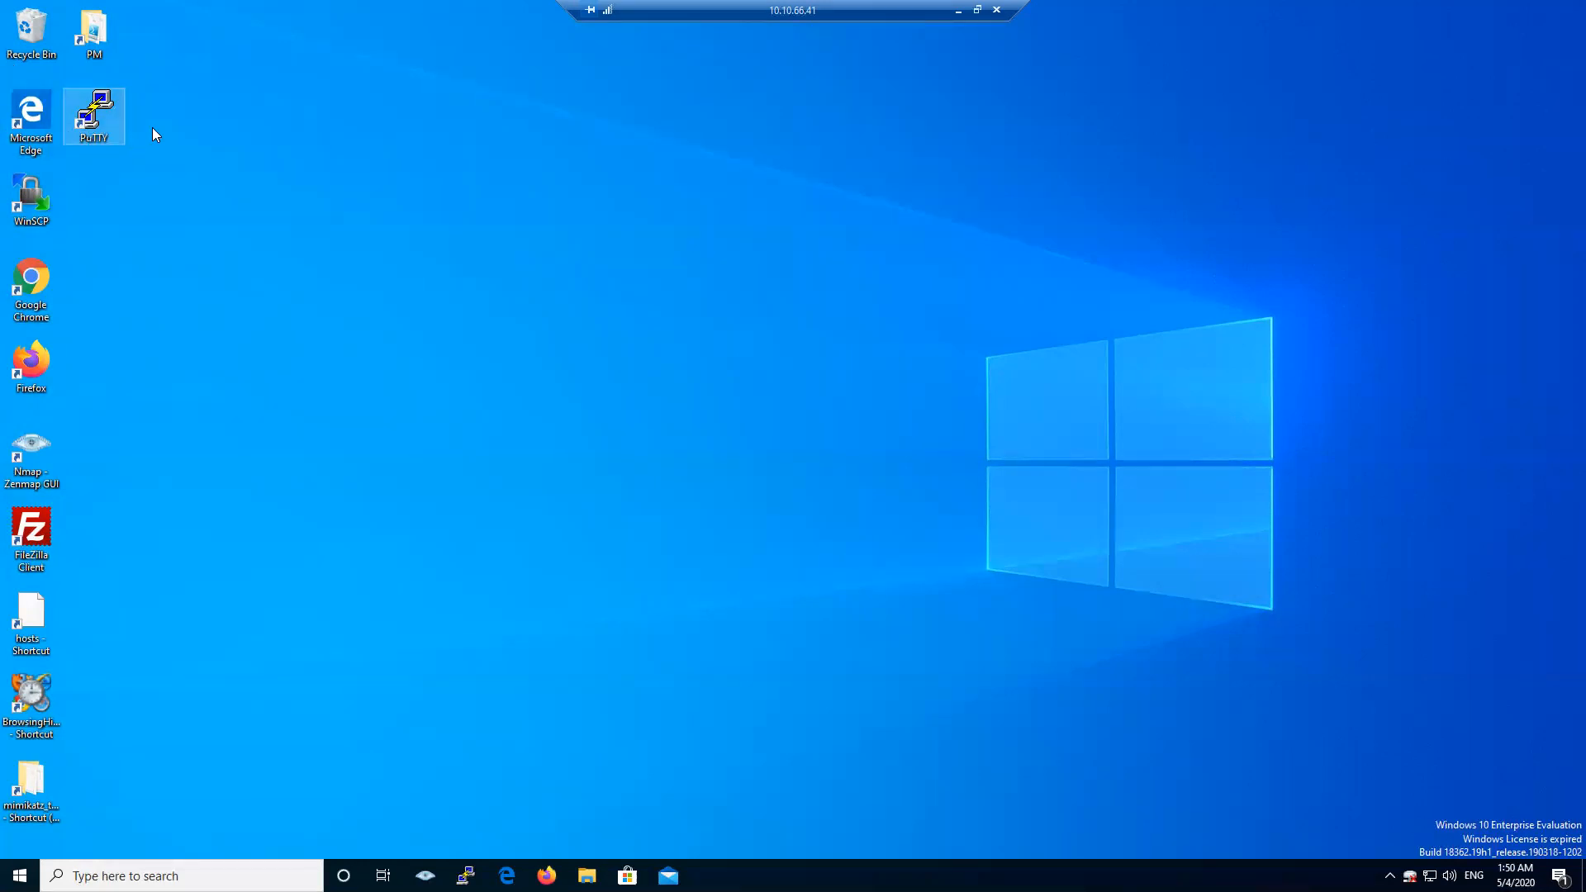
left_click(188, 136)
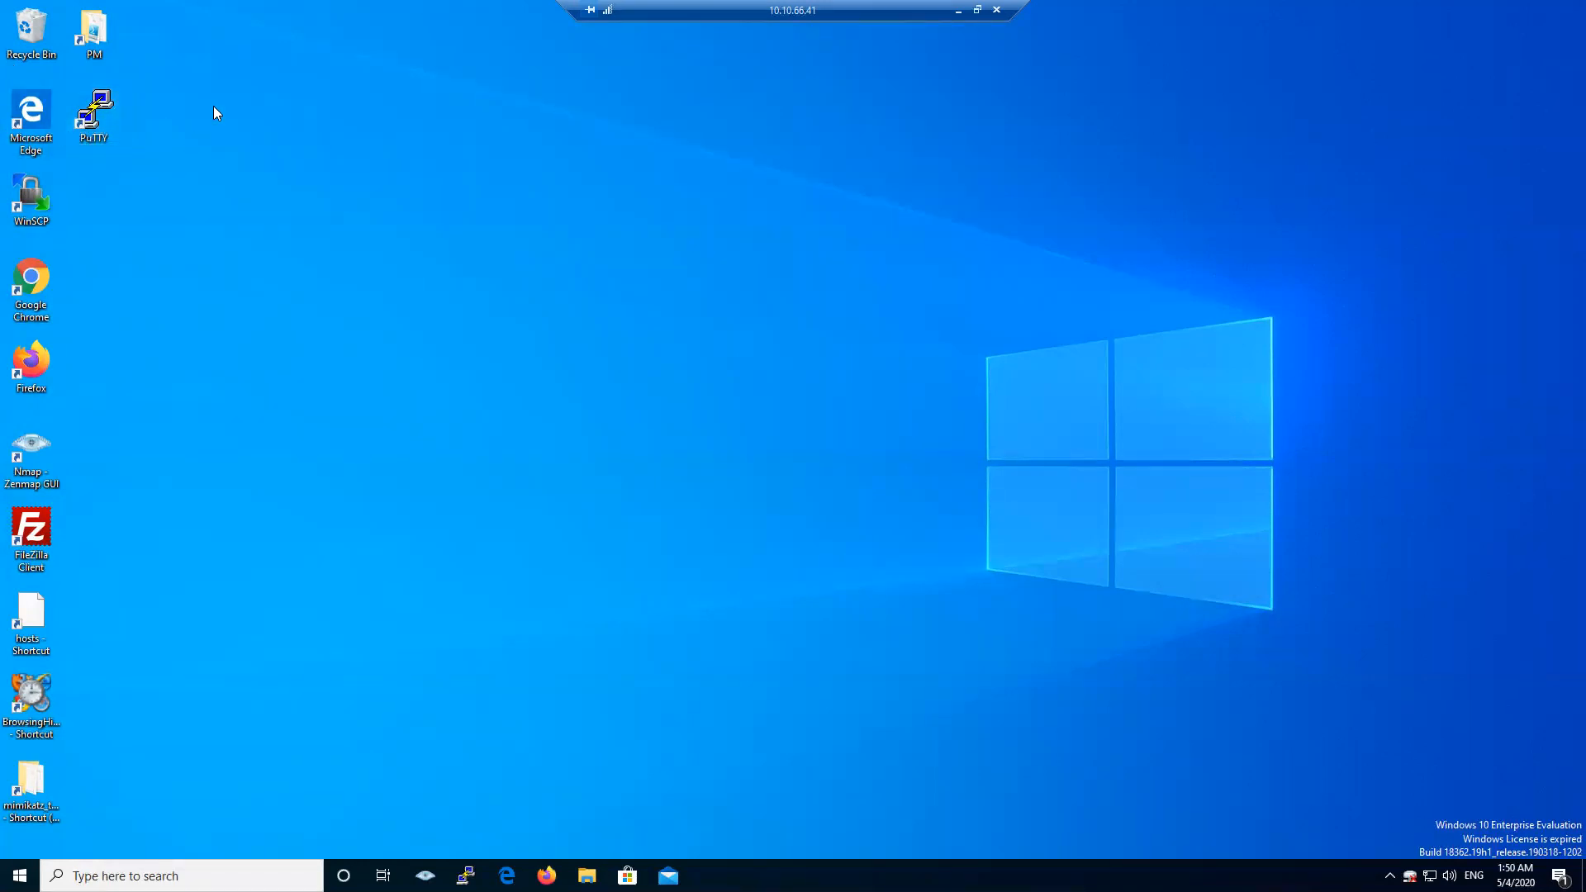
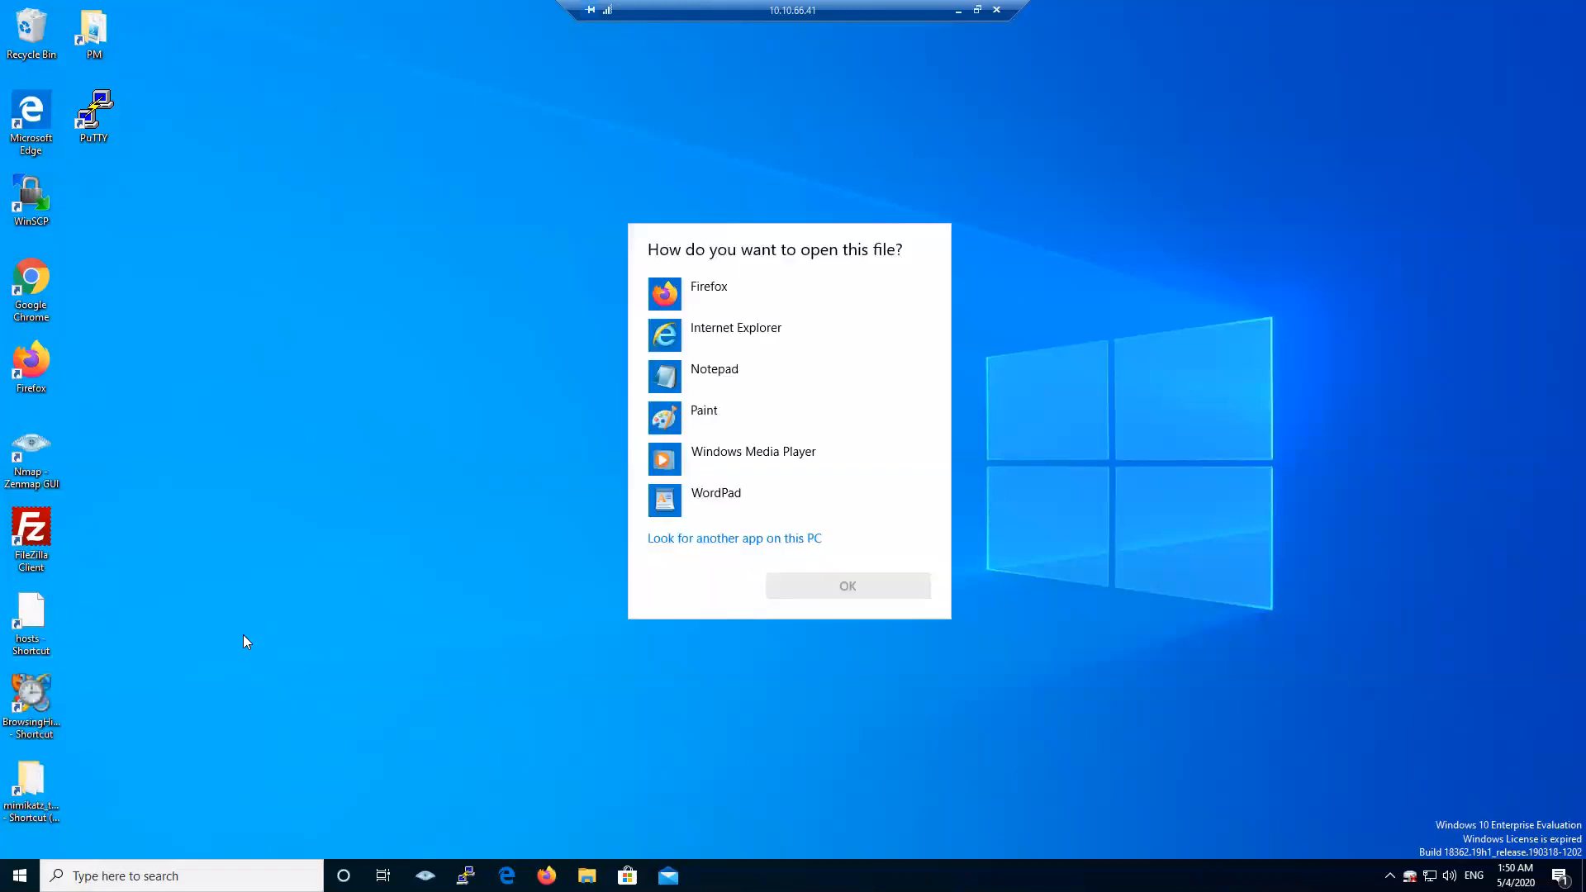
- Open the hosts file with Notepad, revealing the 10.10.66.90 FTPSERVER entry
left_click(716, 338)
left_click(768, 377)
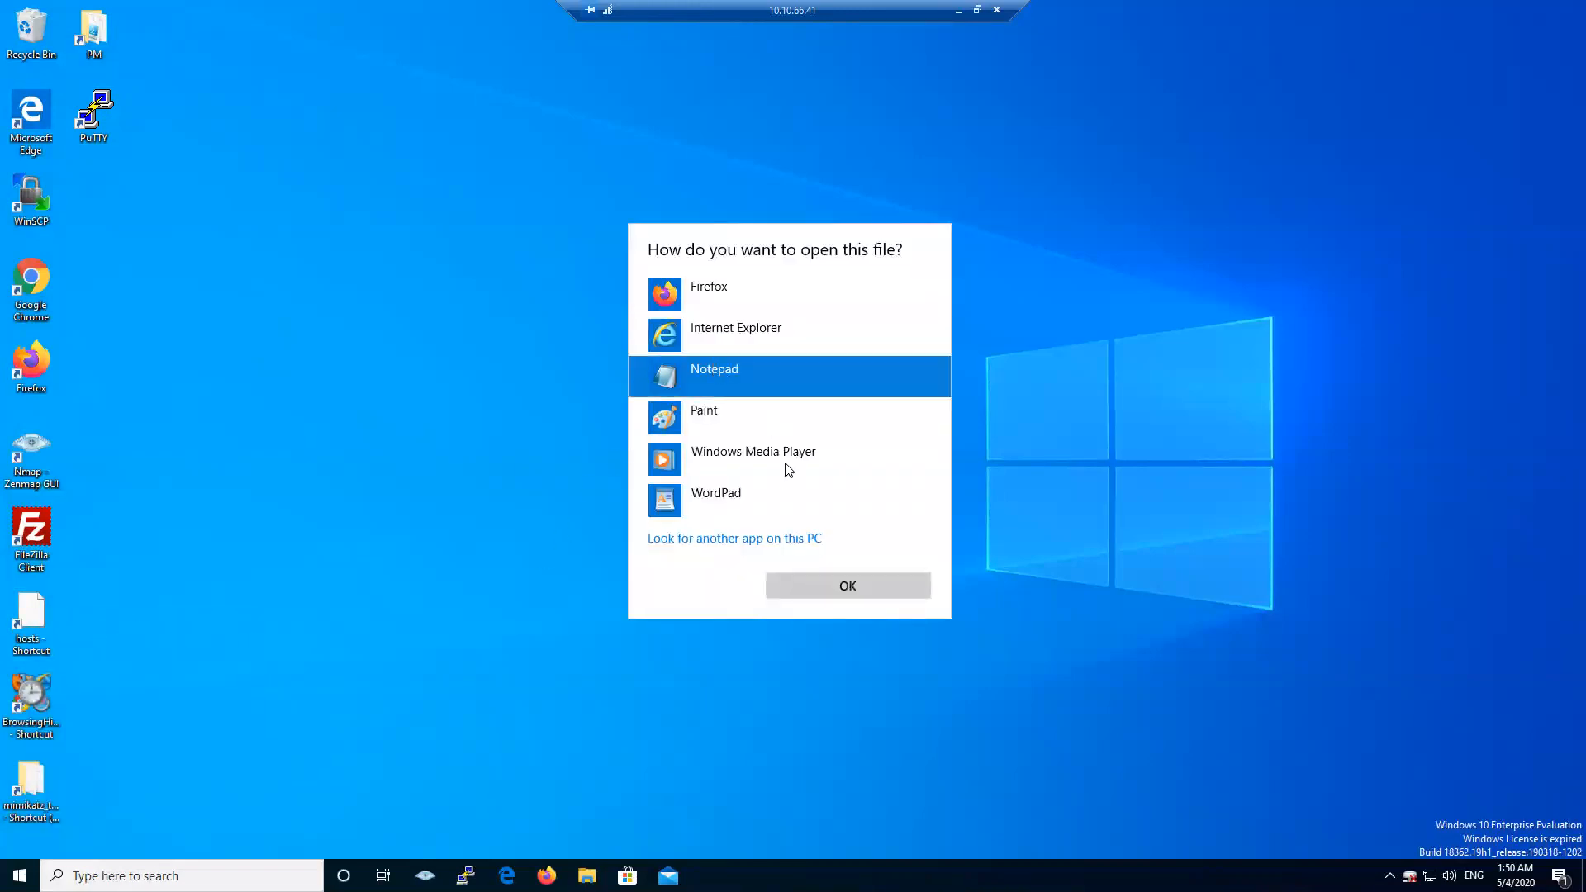
left_click(839, 580)
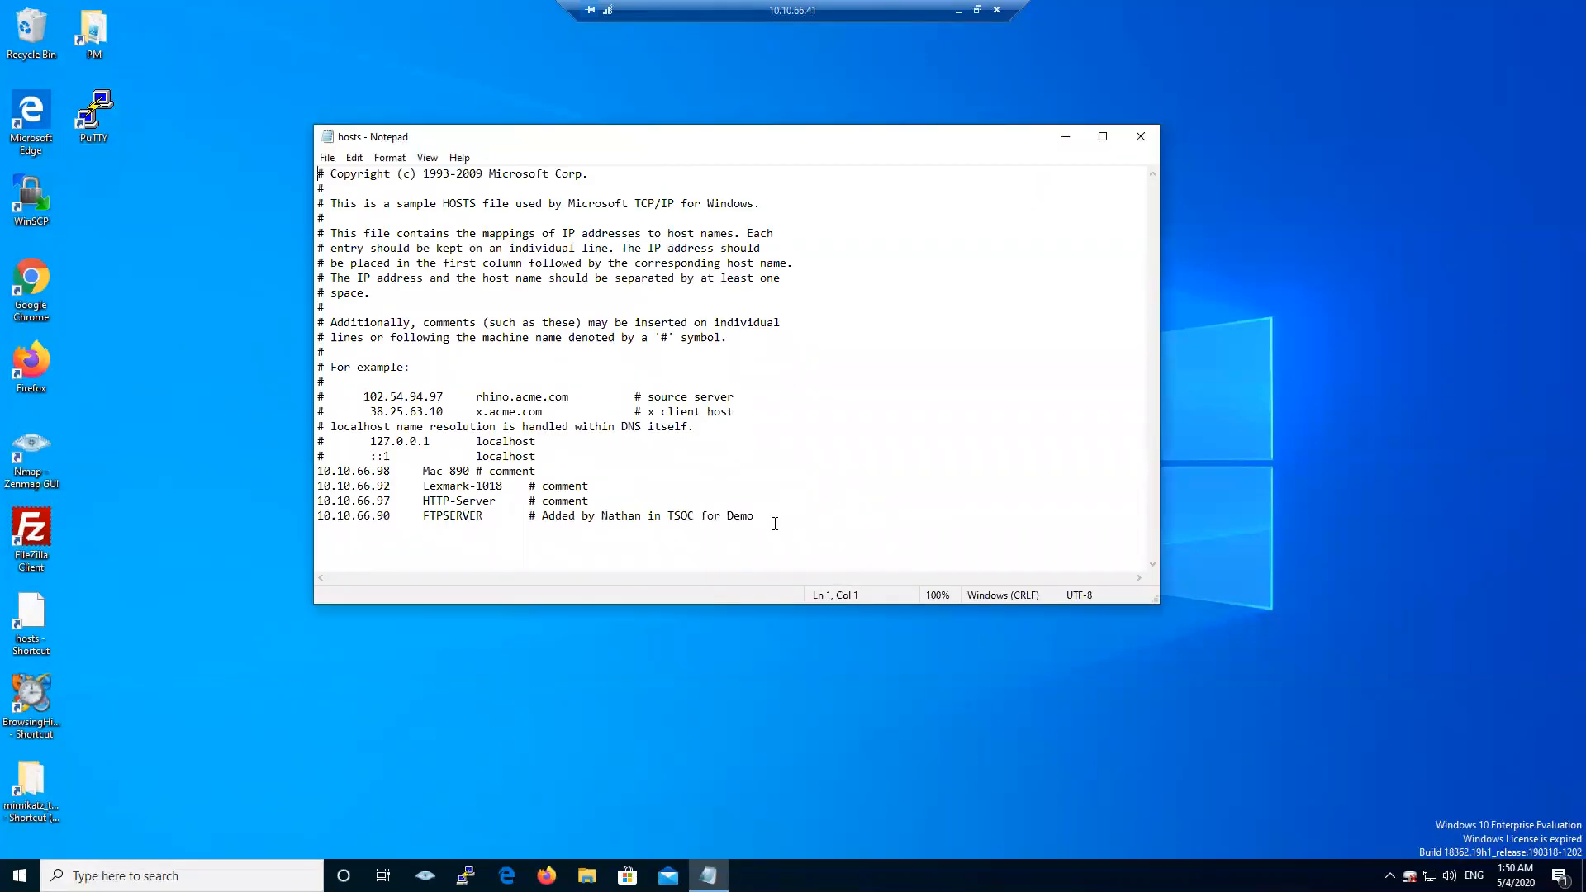
left_click_drag(784, 511, 317, 469)
left_click(464, 524)
double_click(463, 519)
left_click(463, 515)
left_click_drag(321, 512, 531, 519)
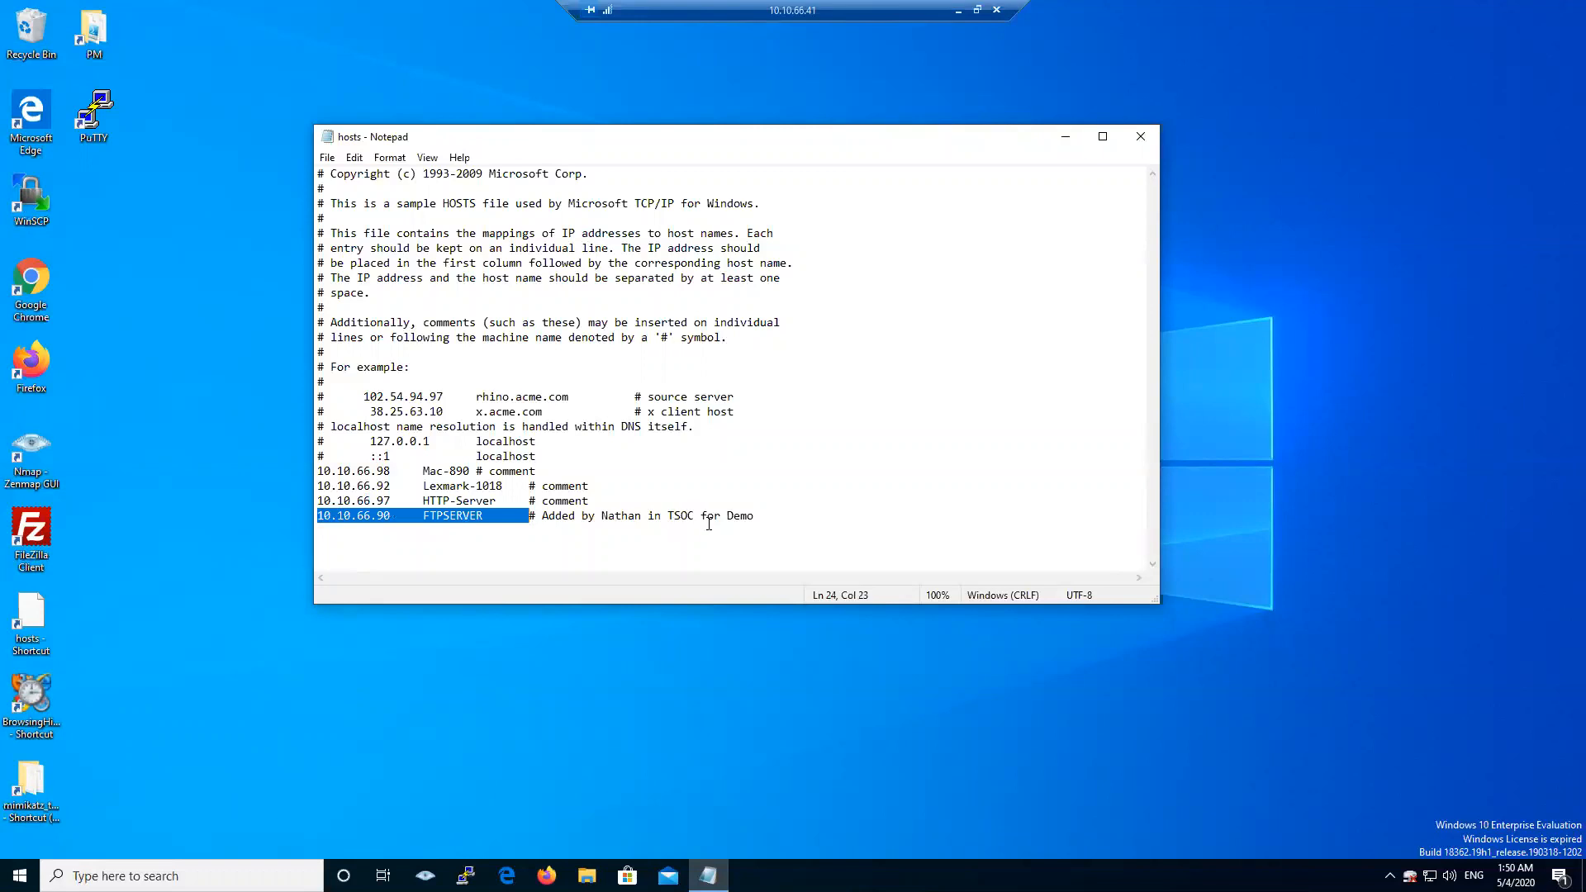
left_click_drag(762, 517, 529, 517)
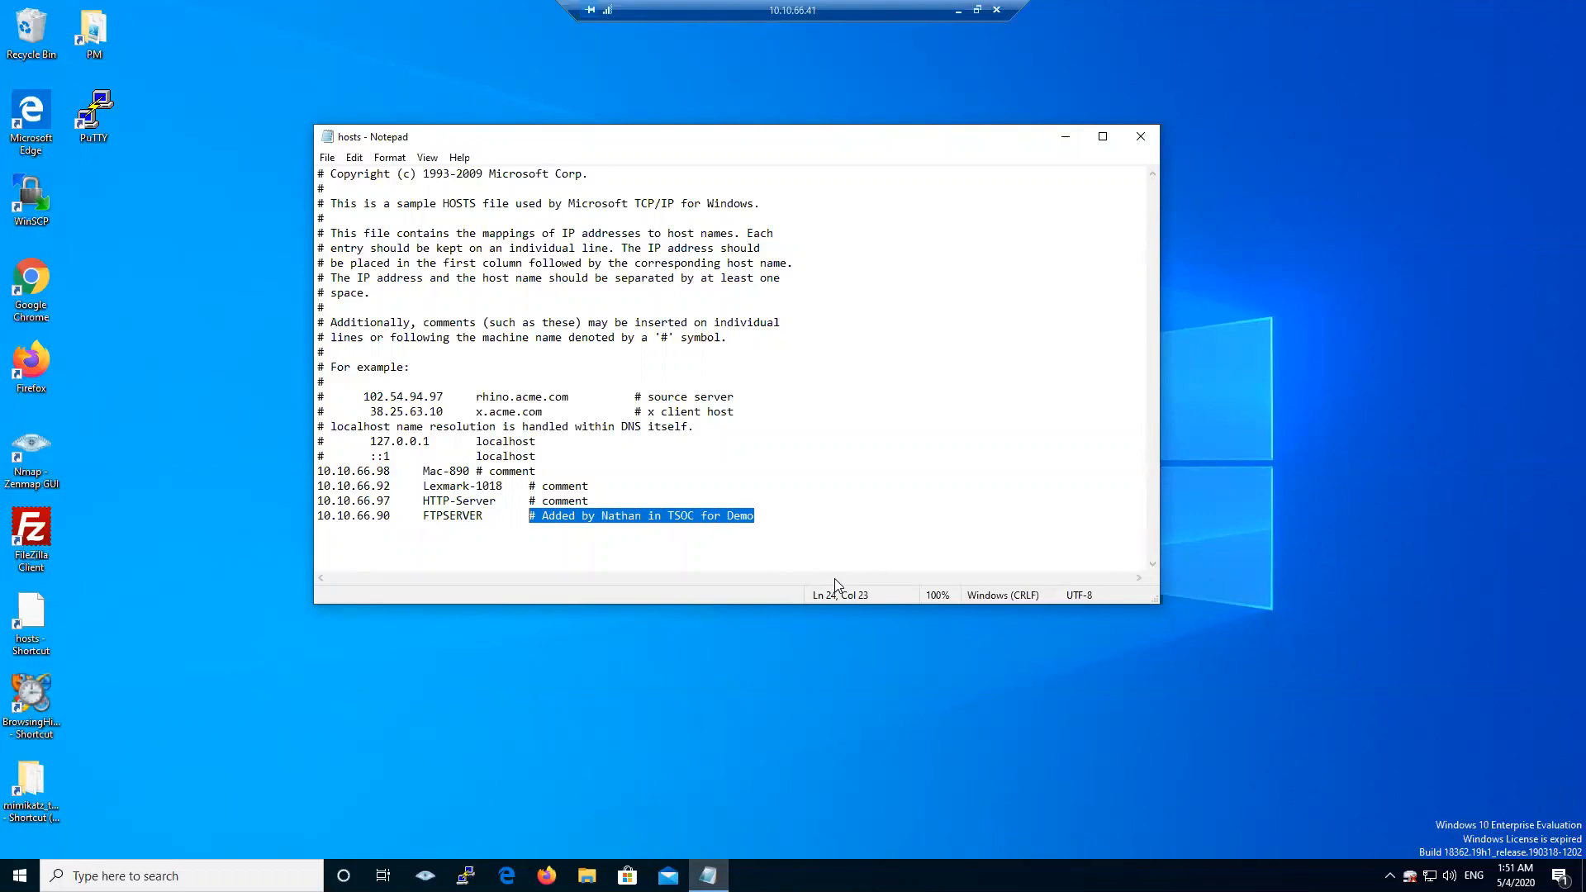
left_click_drag(398, 516, 307, 514)
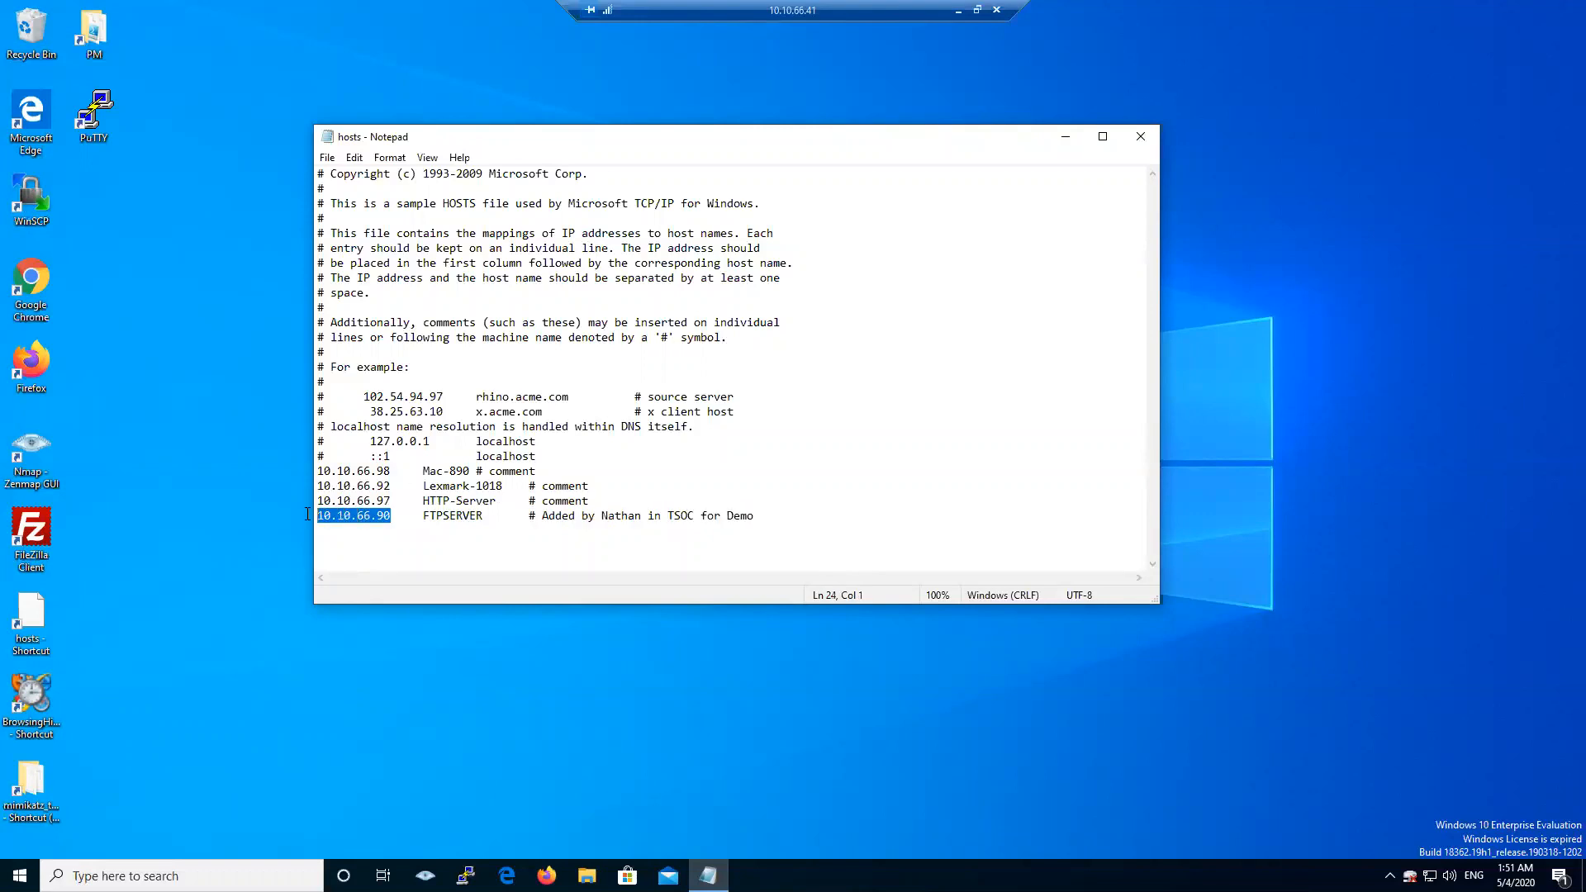
left_click(456, 529)
left_click(180, 876)
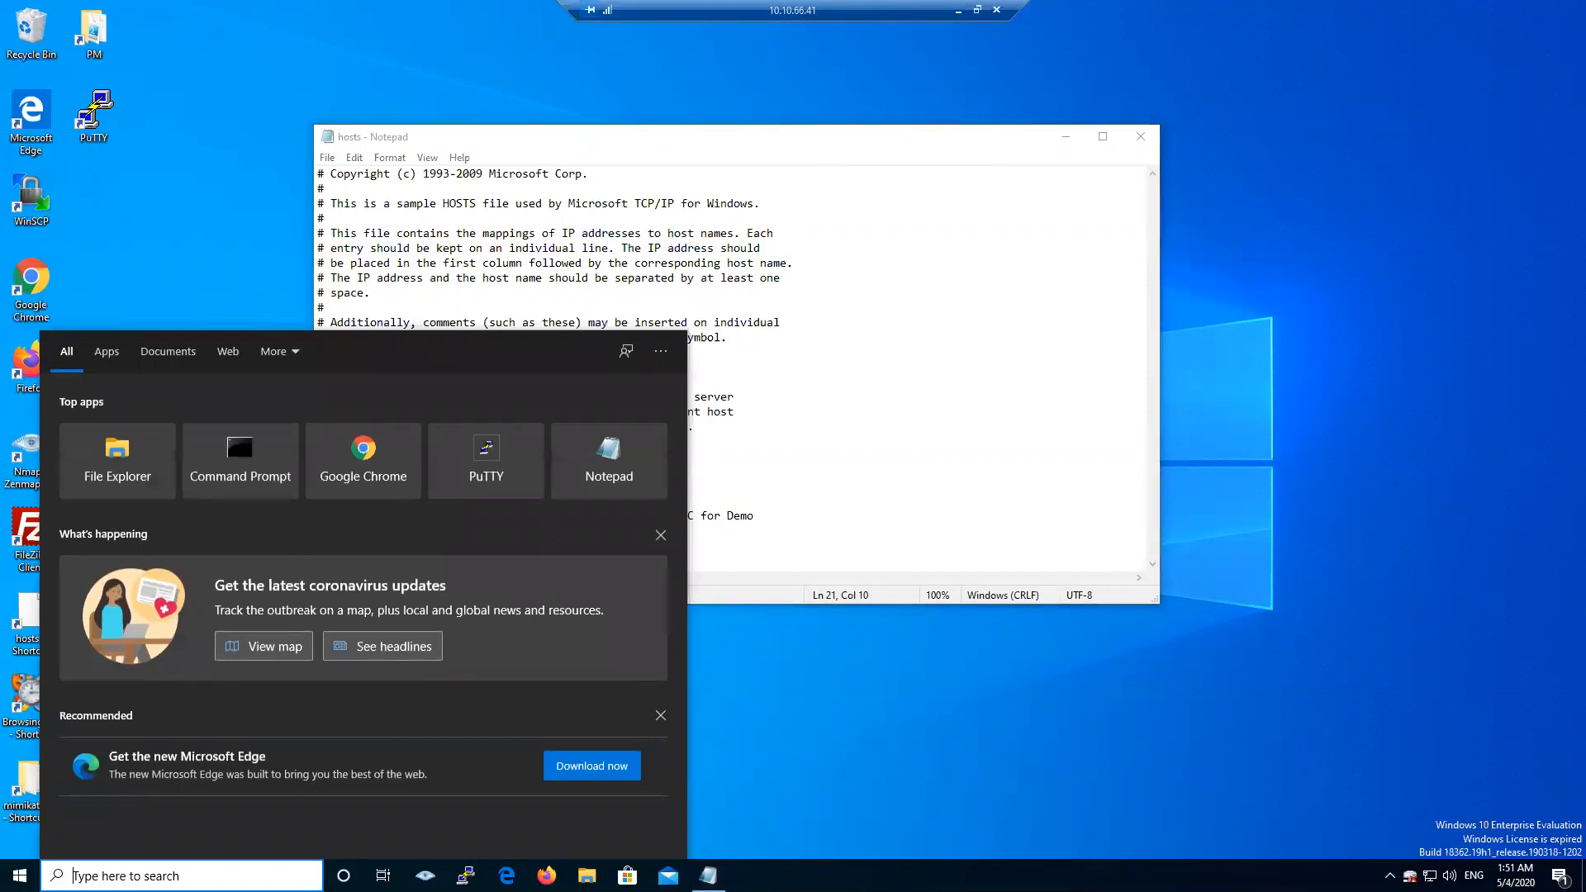
- Start an administrator Command Prompt from a cmd search and enter net use
type("cmd")
key("ctrl+shift+Return")
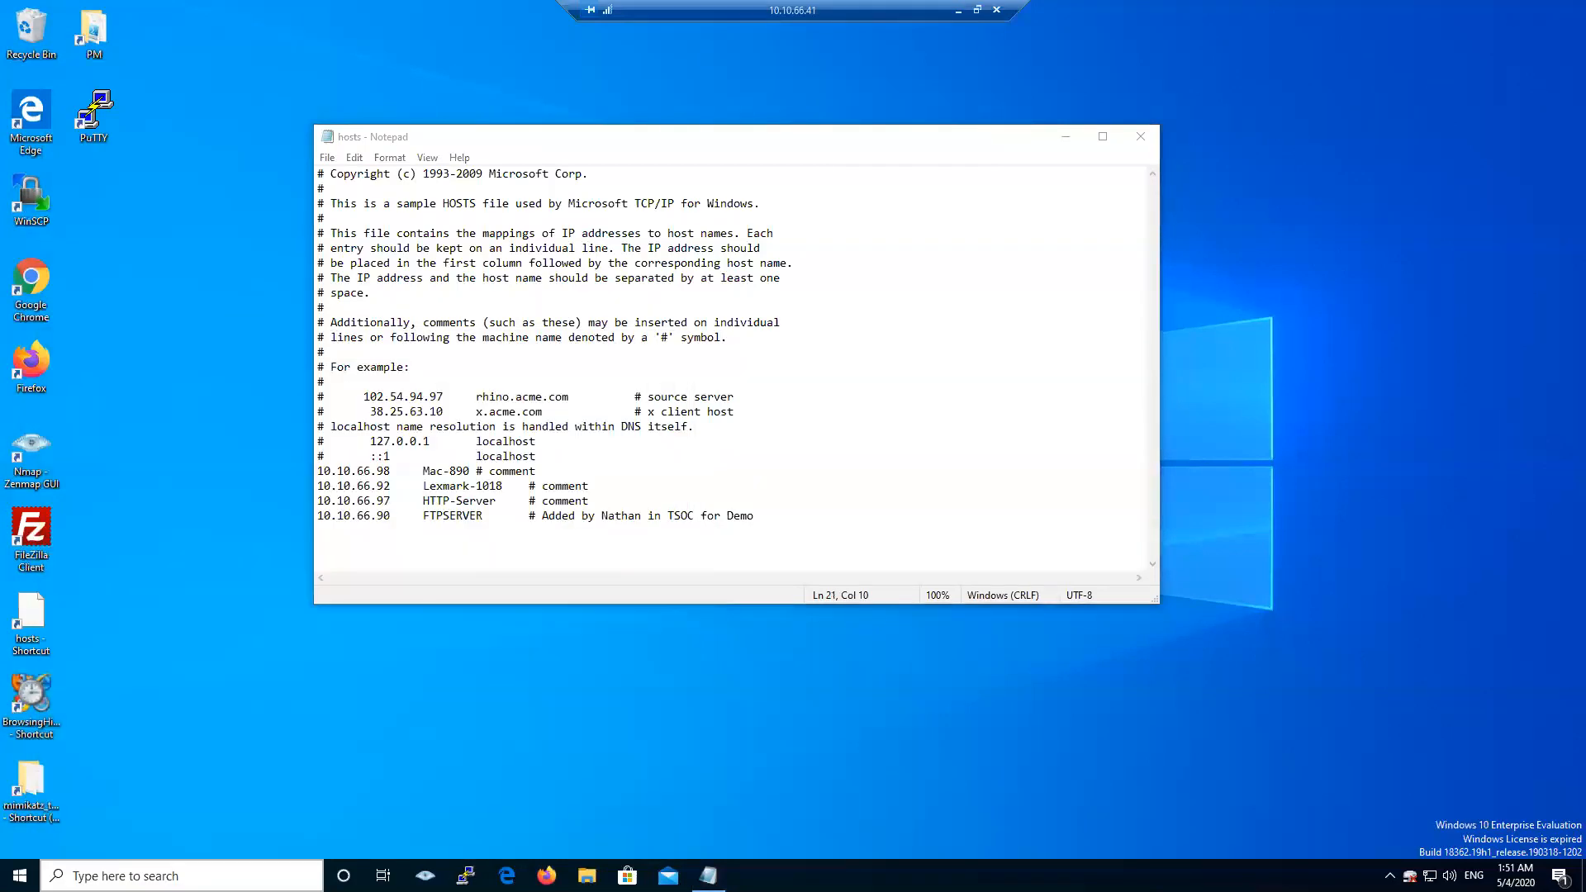
type("net use")
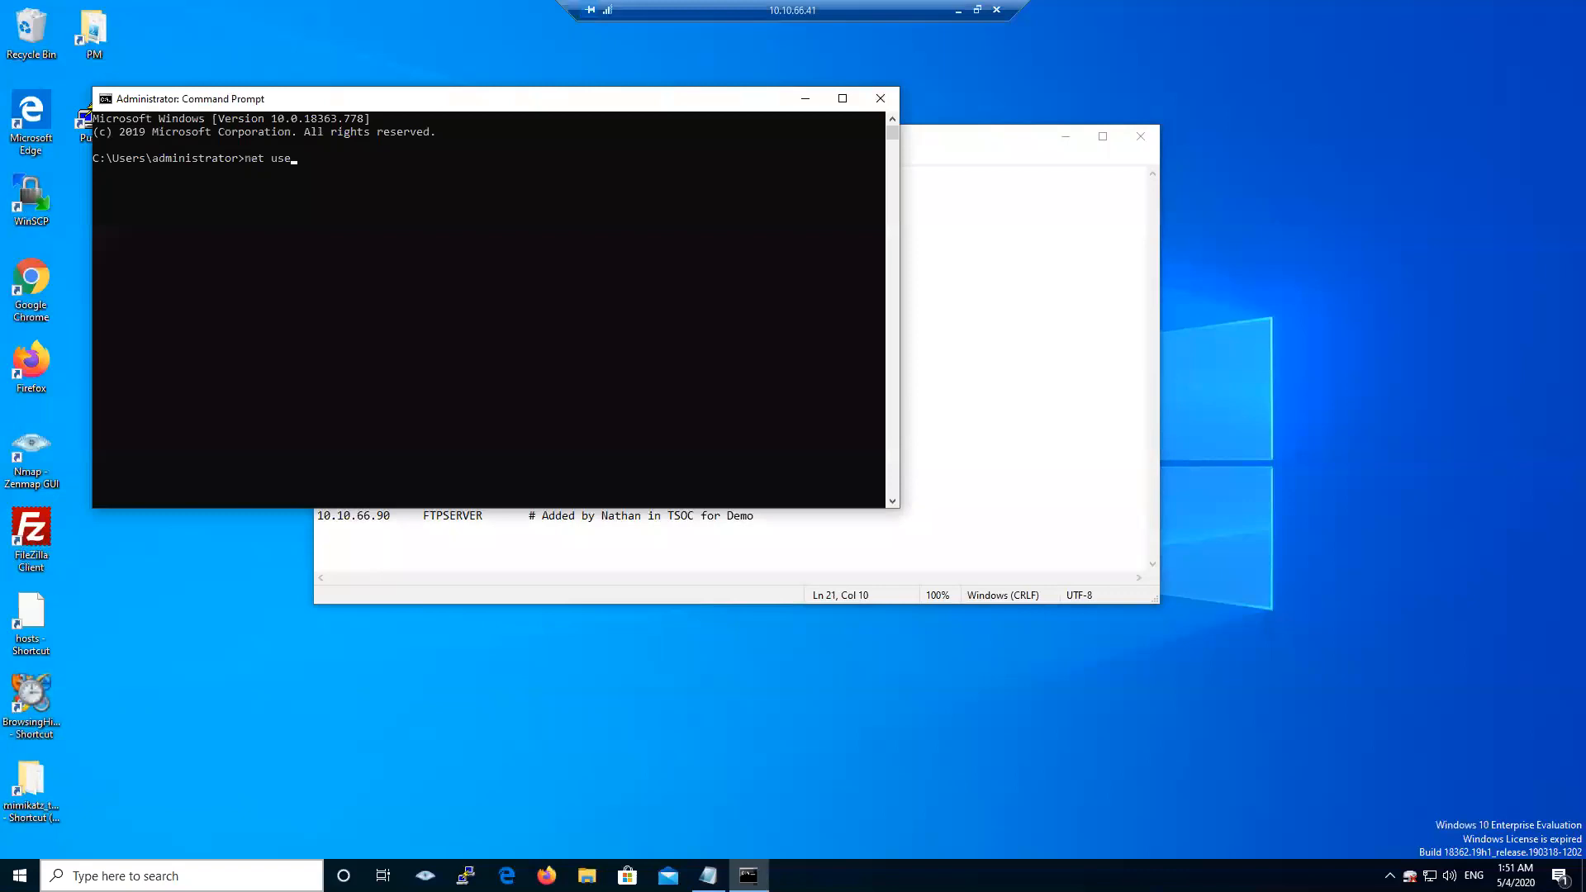
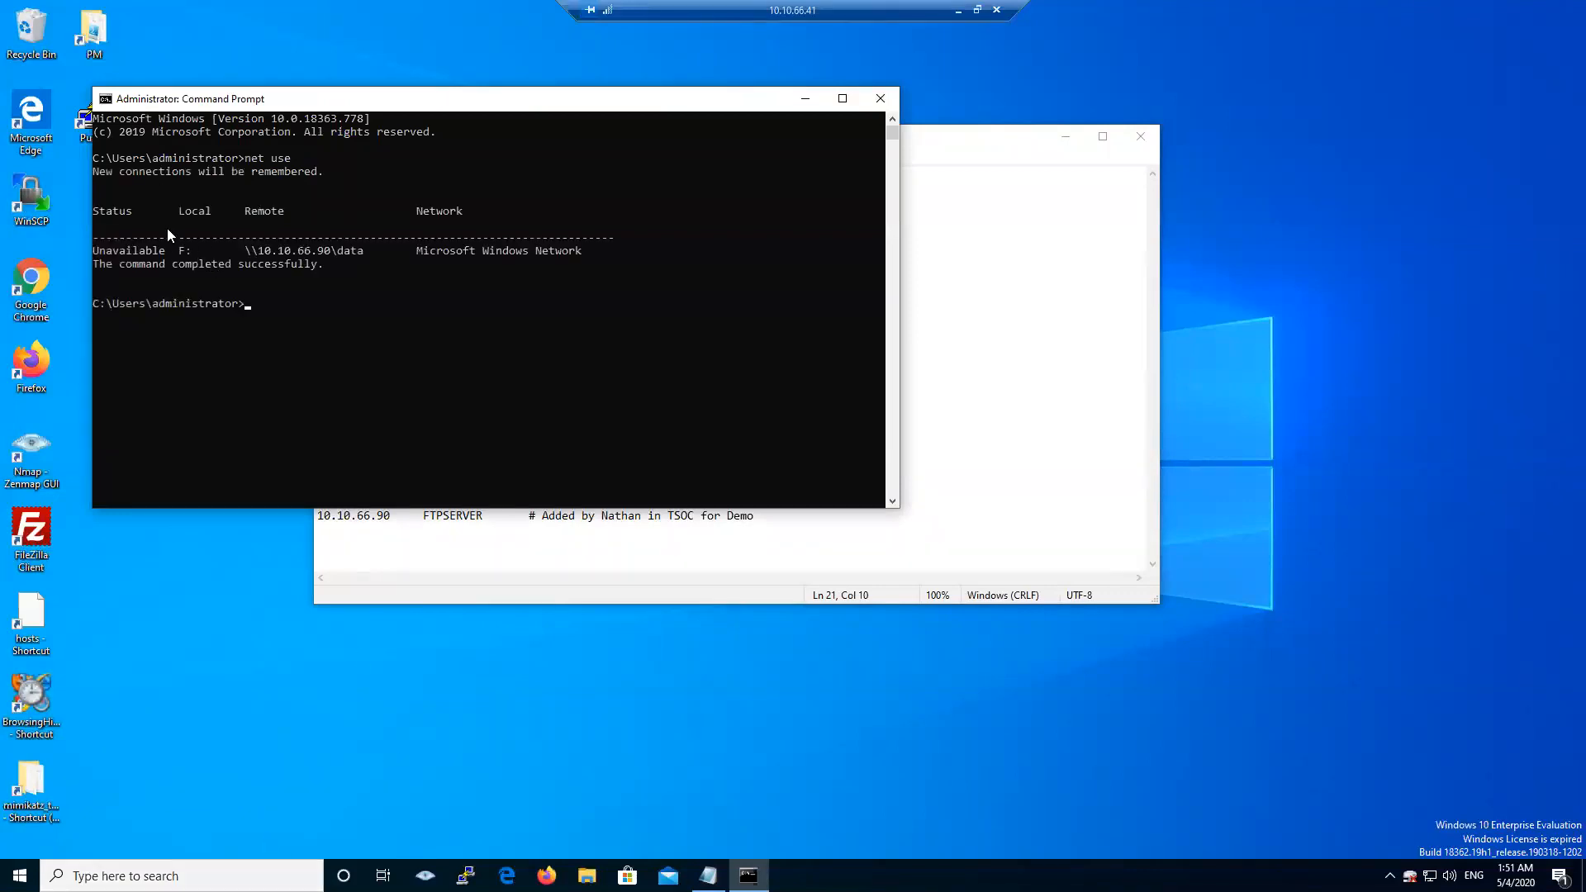
- Copy the \\10.10.66.90\data path of unavailable drive F: from the net use output, then bring up File Explorer
left_click_drag(248, 250, 362, 253)
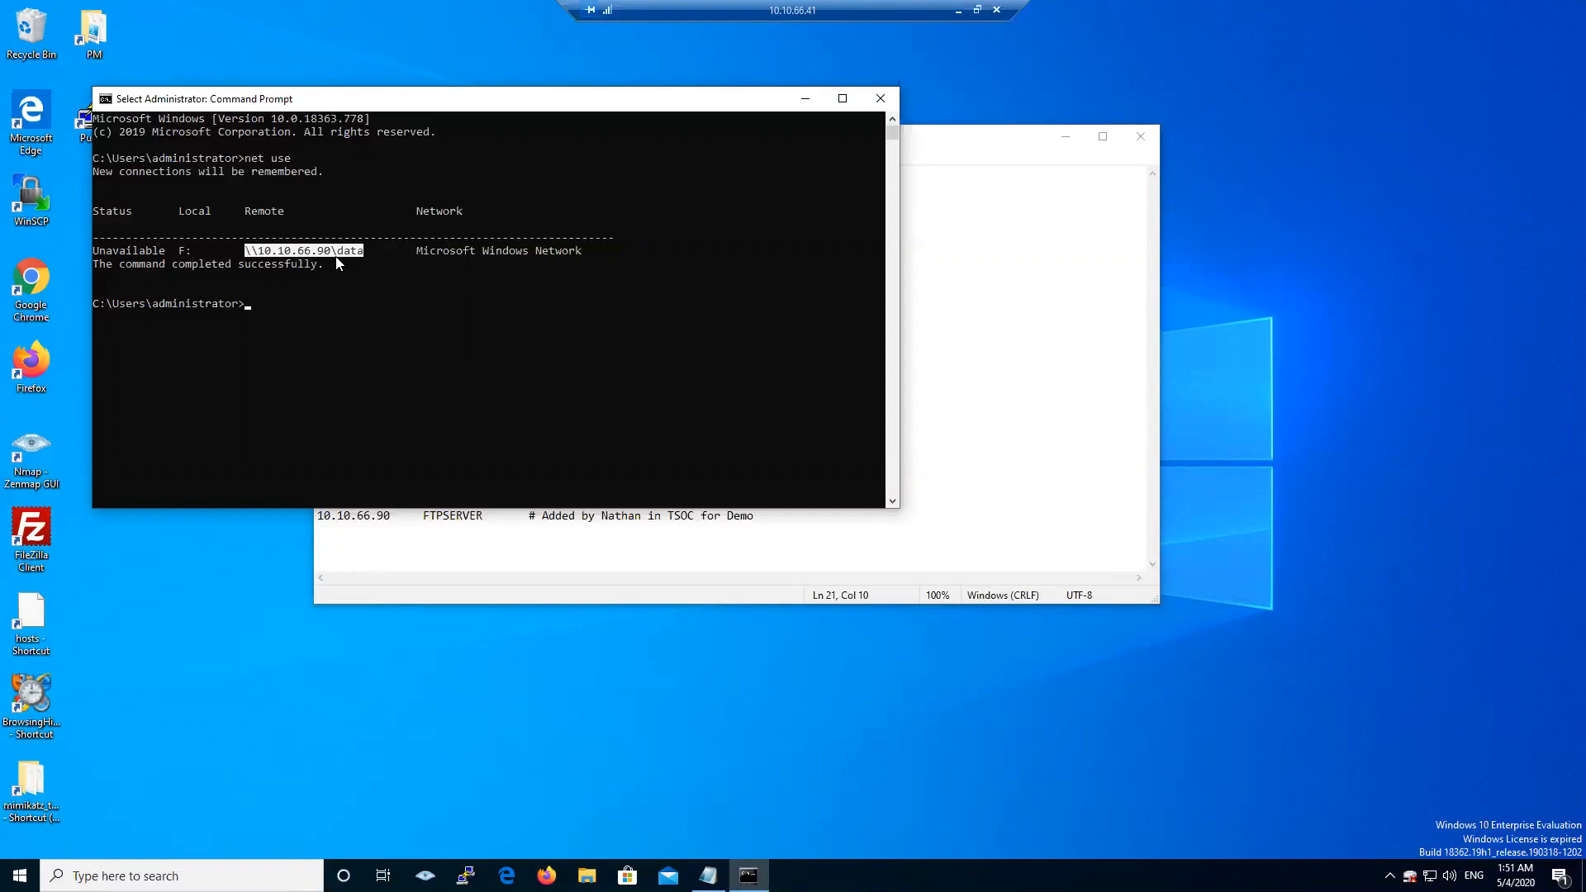
key("ctrl+c")
left_click(586, 876)
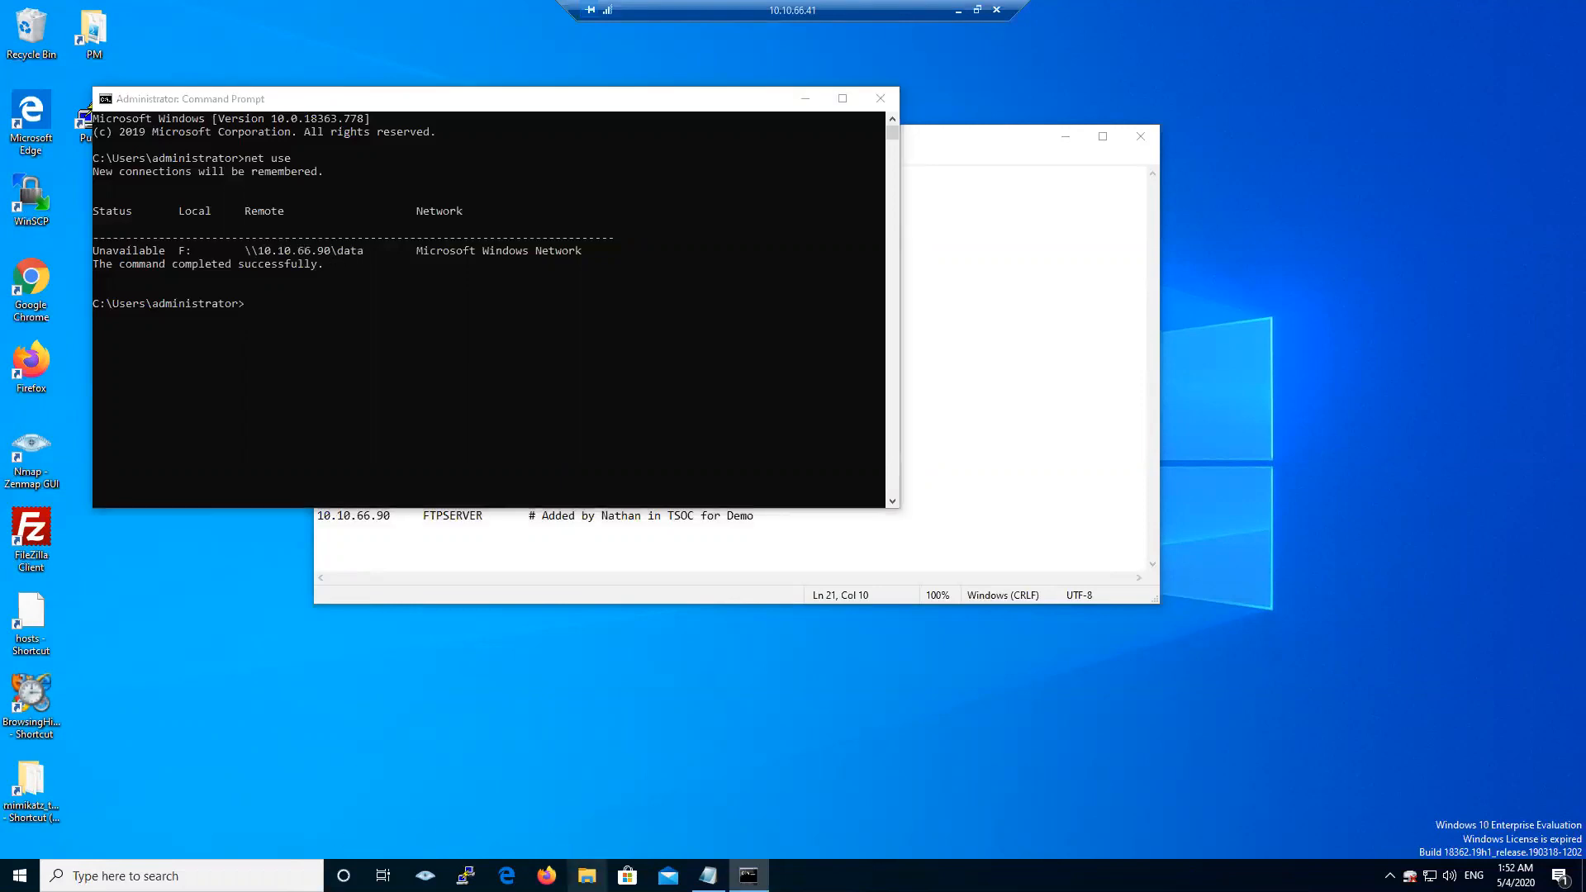
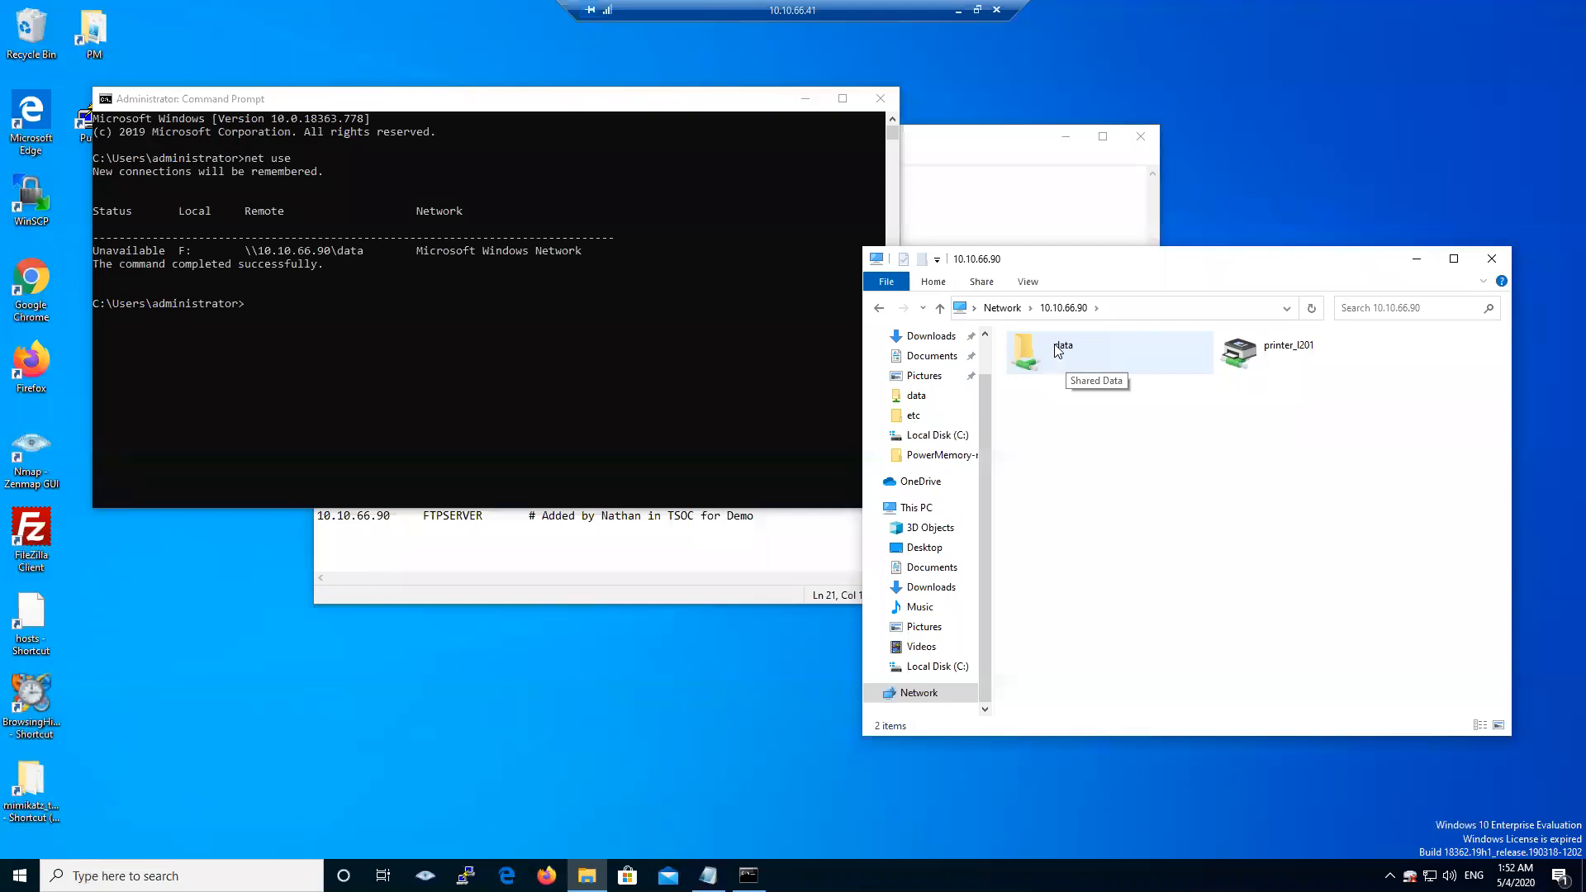
- Open the data share under 10.10.66.90 in File Explorer and confirm the folder is empty
double_click(1059, 351)
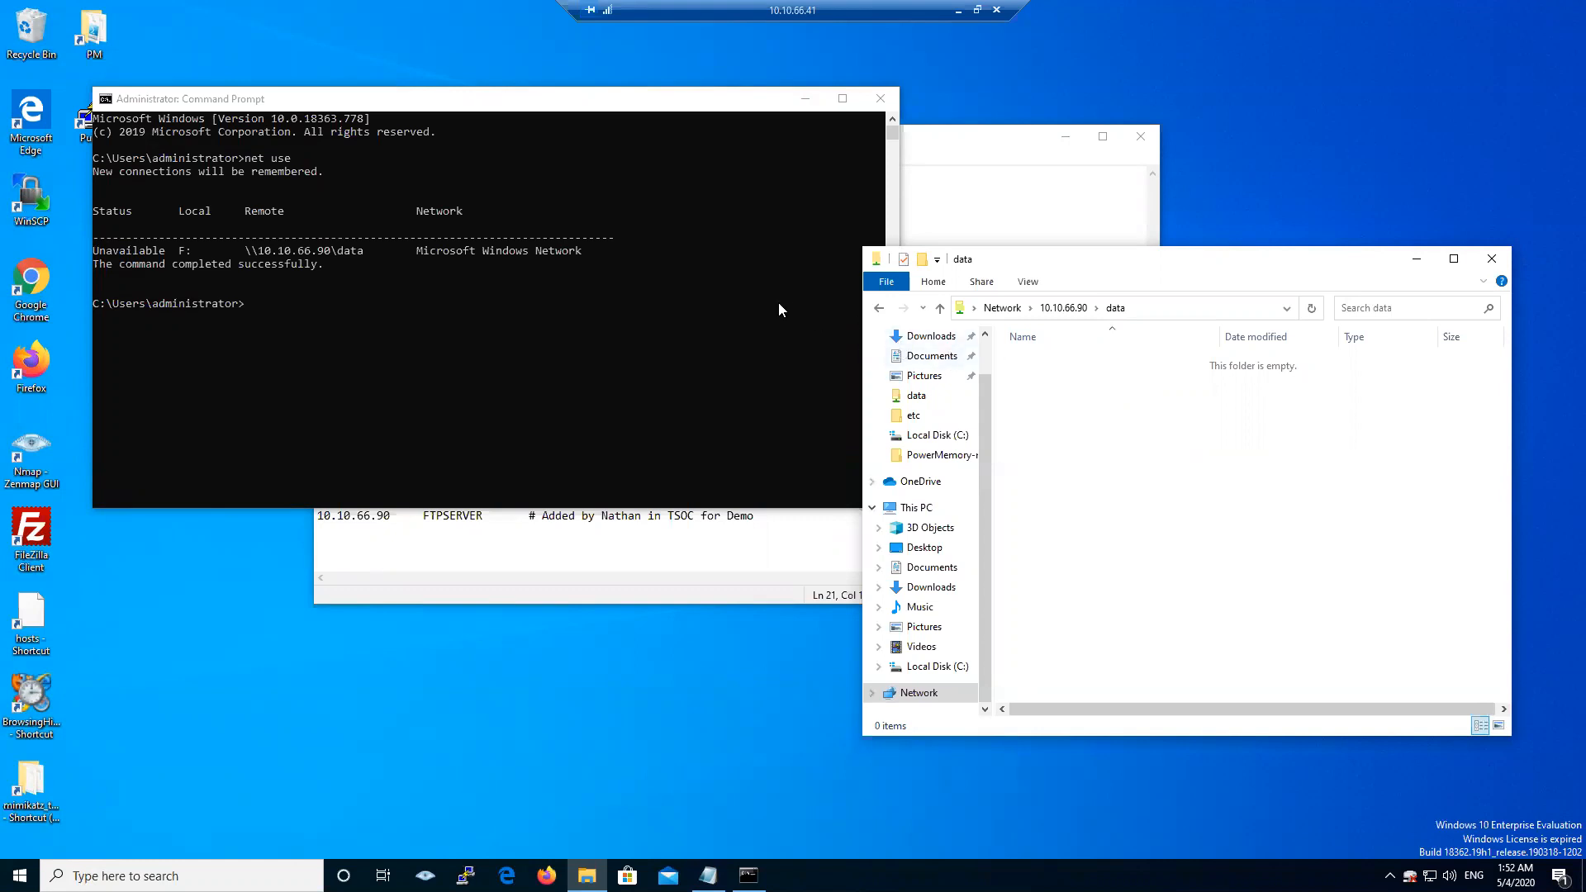
- Bring Command Prompt to the front and select the share address 10.10.66.90\data in the net use output
left_click(255, 258)
left_click_drag(259, 252, 367, 249)
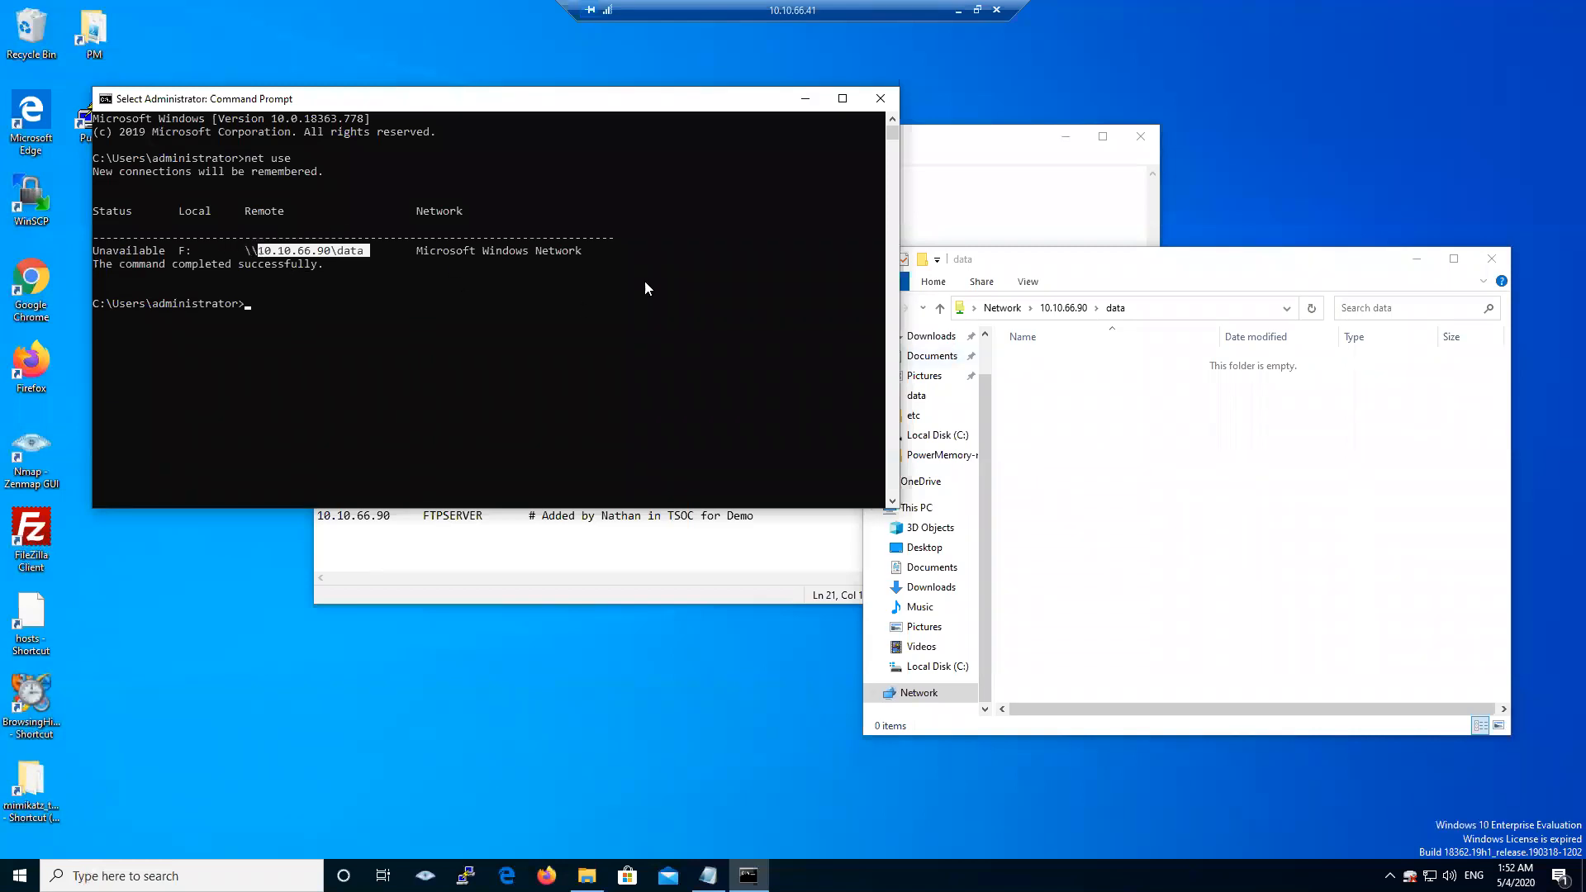
- Close the data network folder, the administrator Command Prompt and the hosts Notepad window
left_click(1491, 259)
left_click(880, 98)
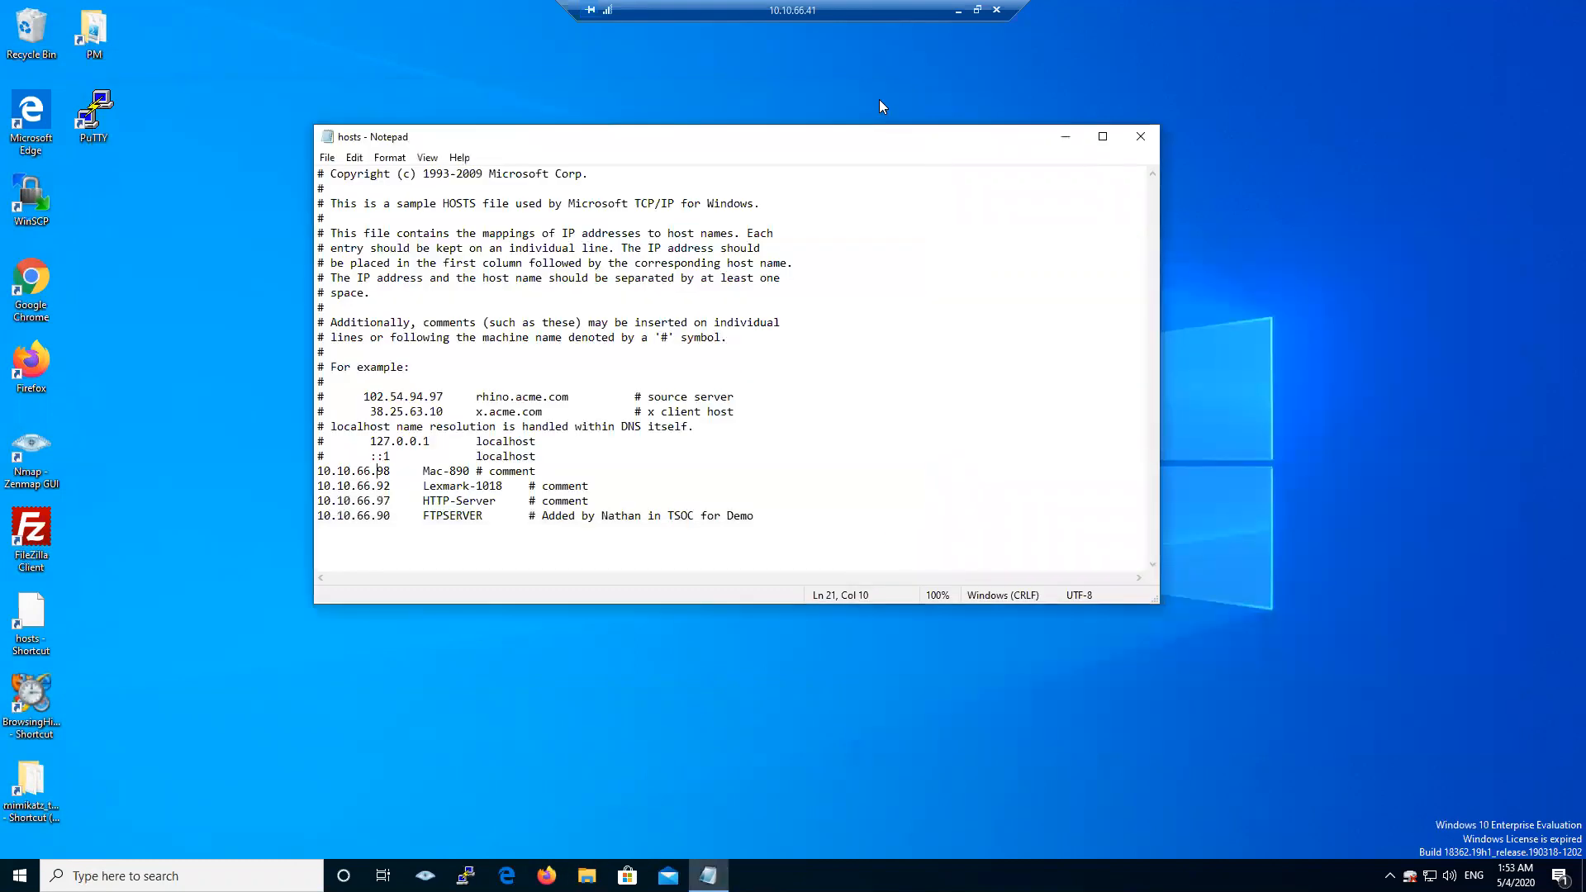
left_click(1142, 137)
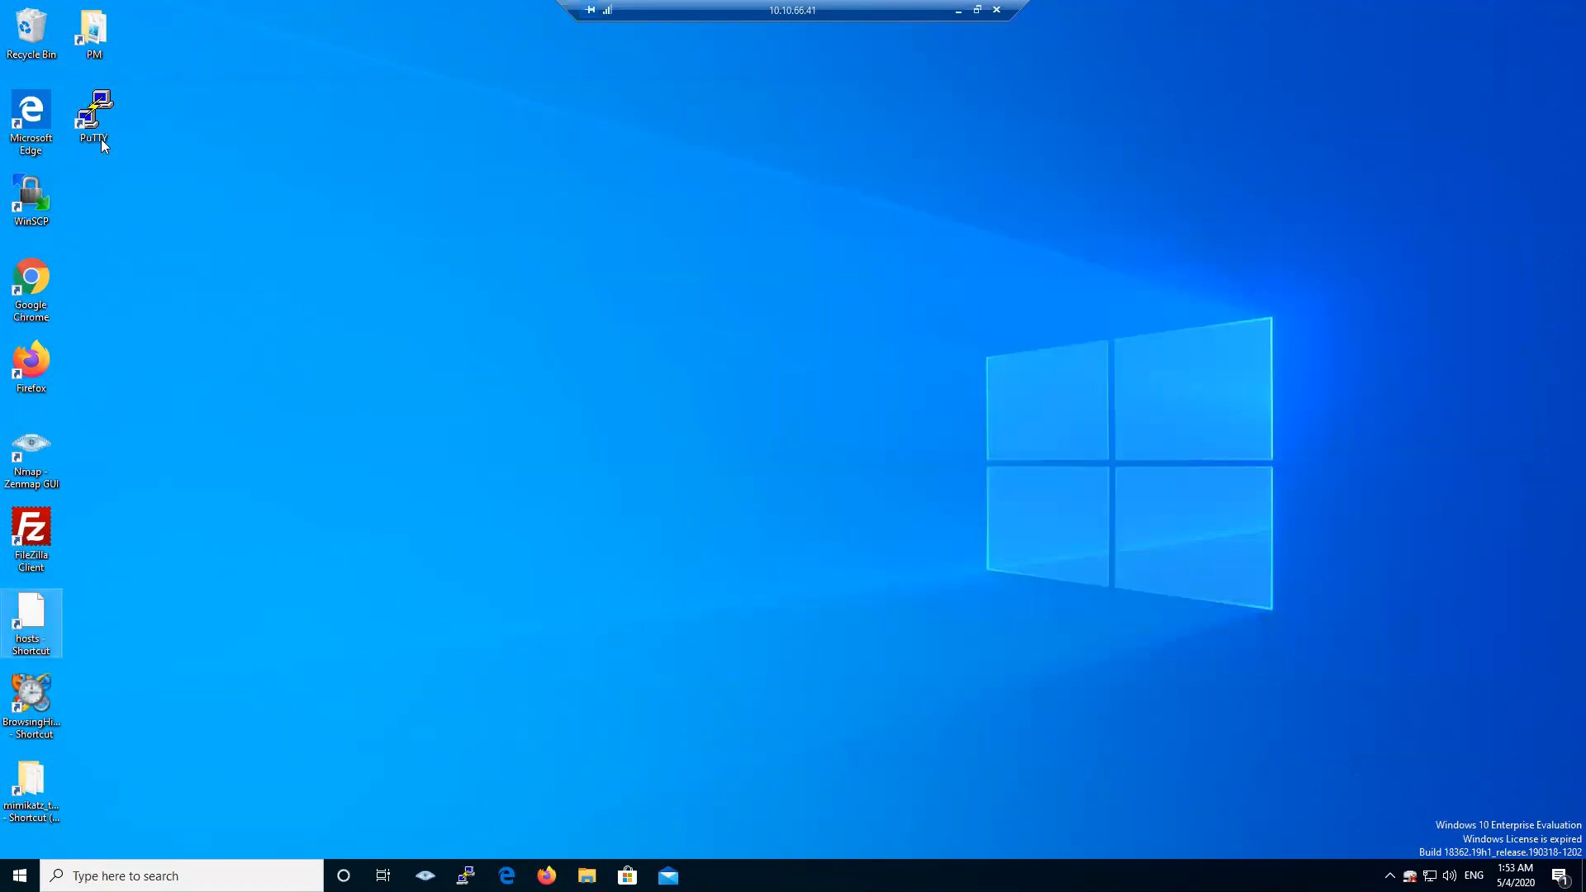
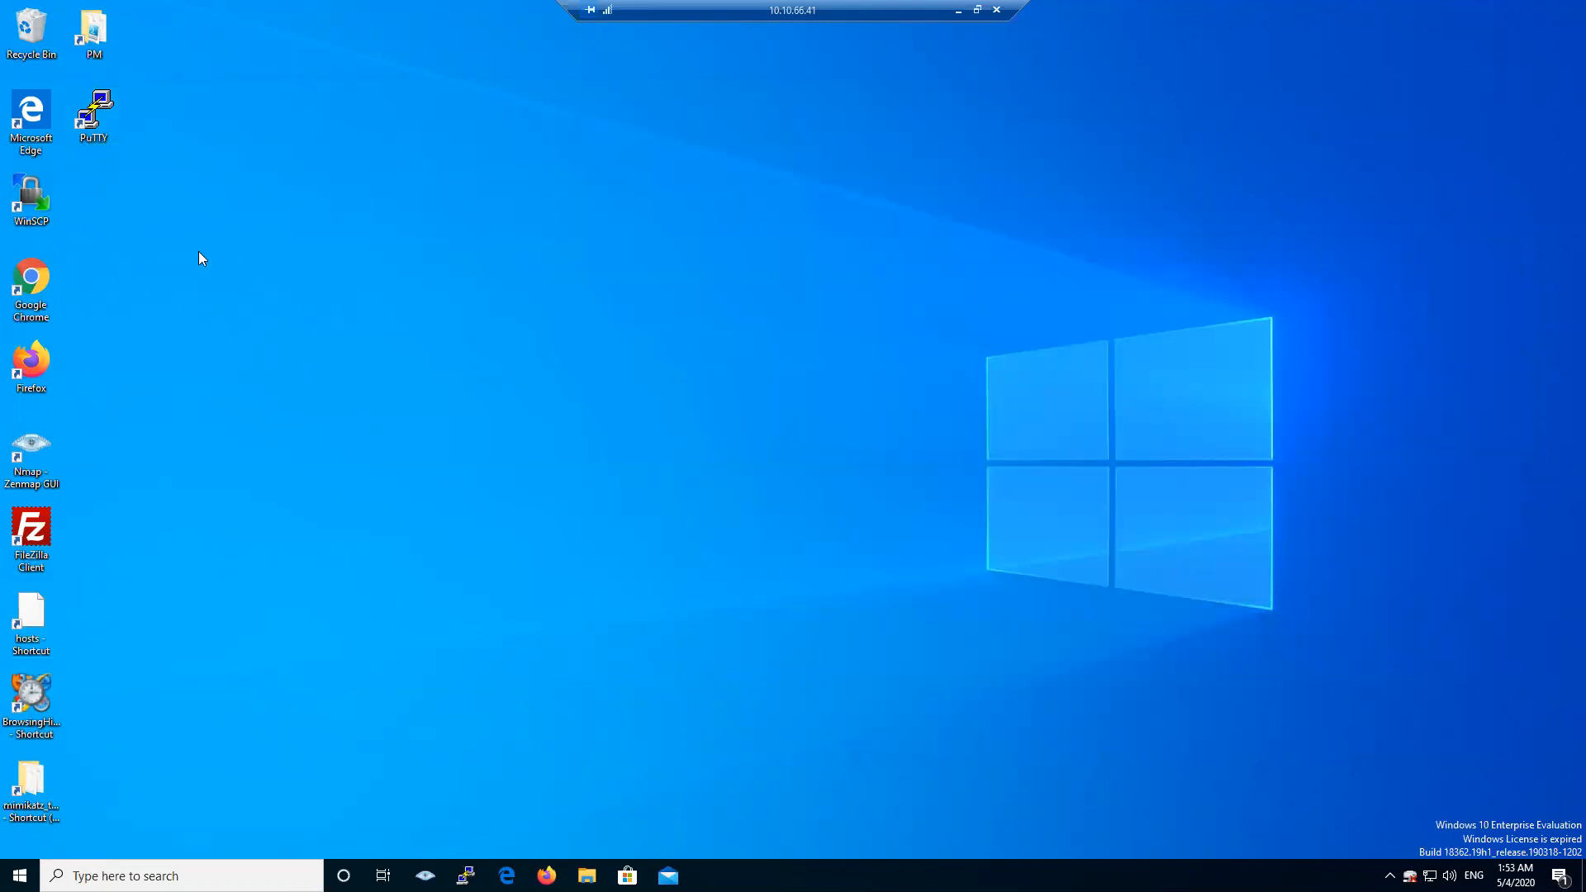
- Launch PuTTY and load the saved 'Display' session to reach 10.10.66.98's password prompt
double_click(100, 114)
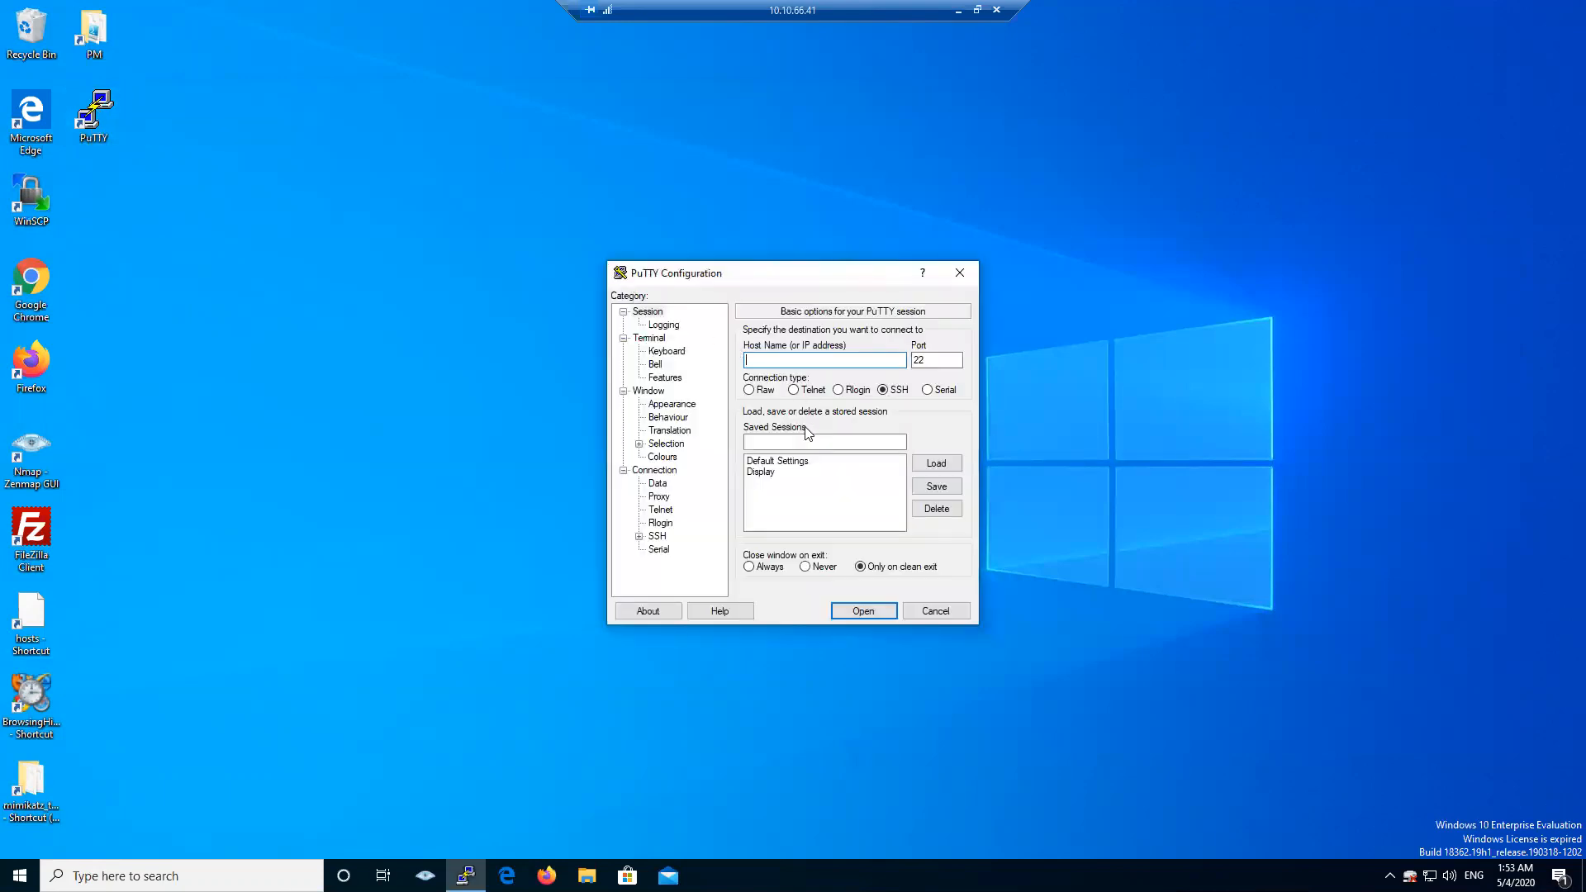
double_click(759, 472)
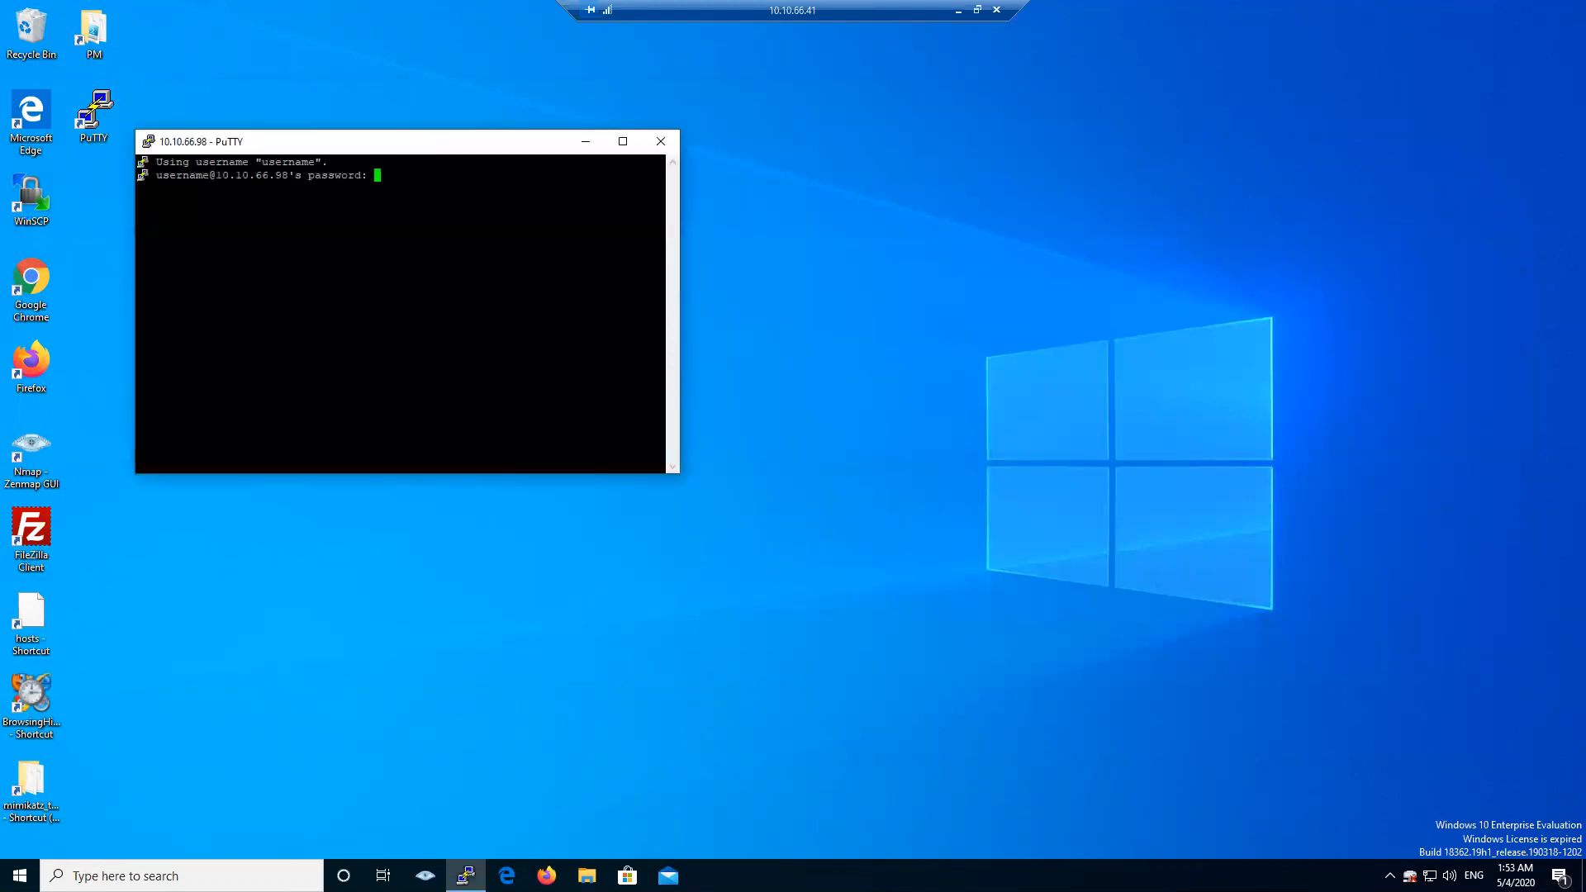
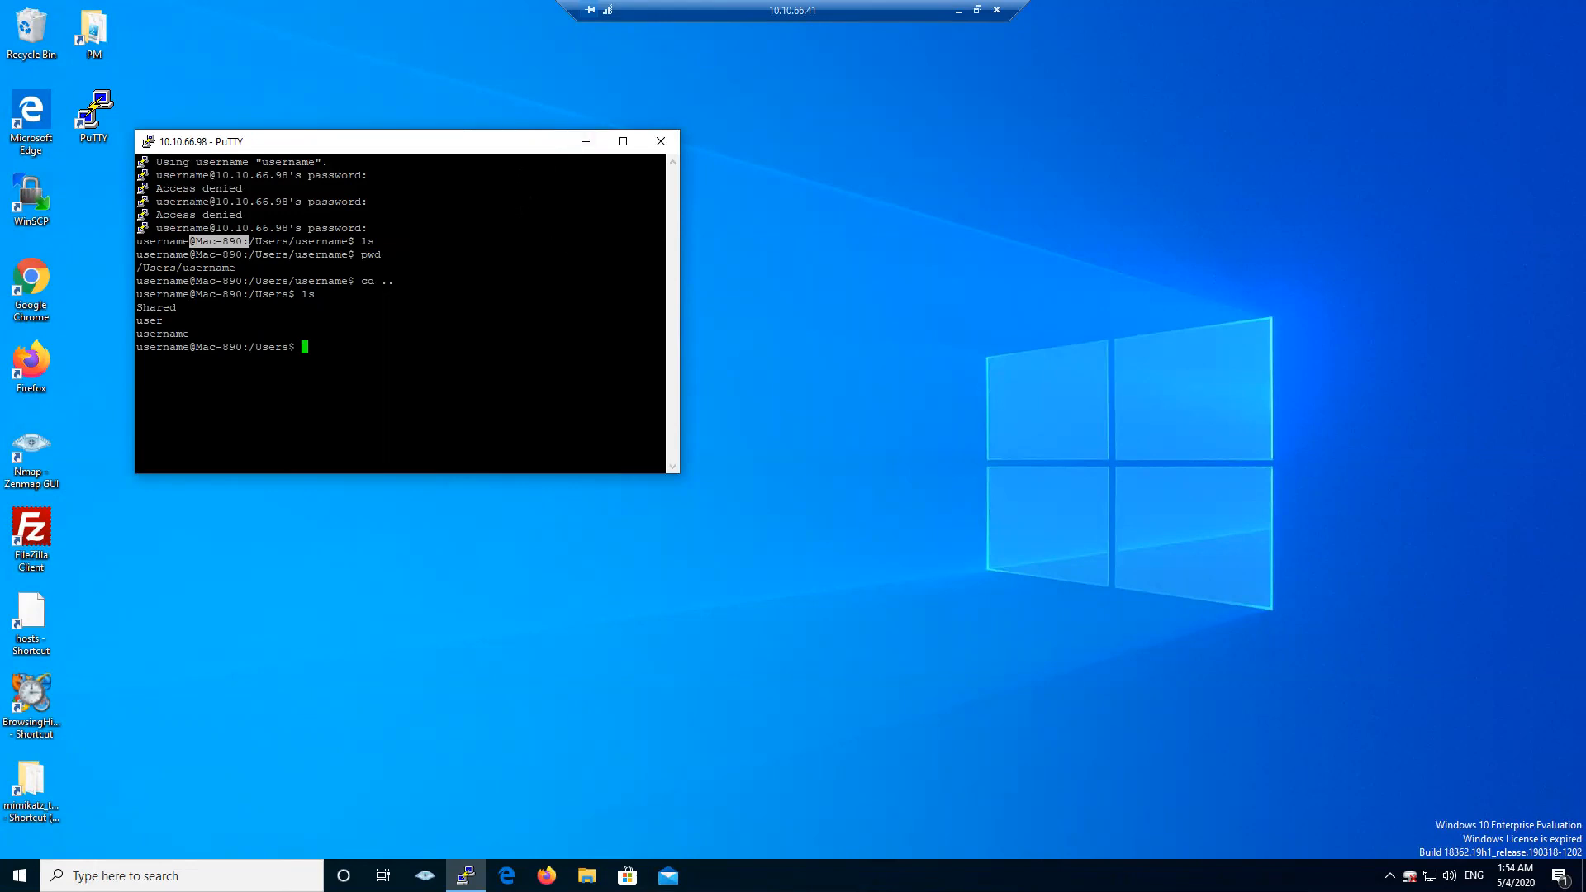
- Reposition the PuTTY terminal window higher and slightly right, keeping the /Users listing visible
left_click_drag(442, 150, 460, 90)
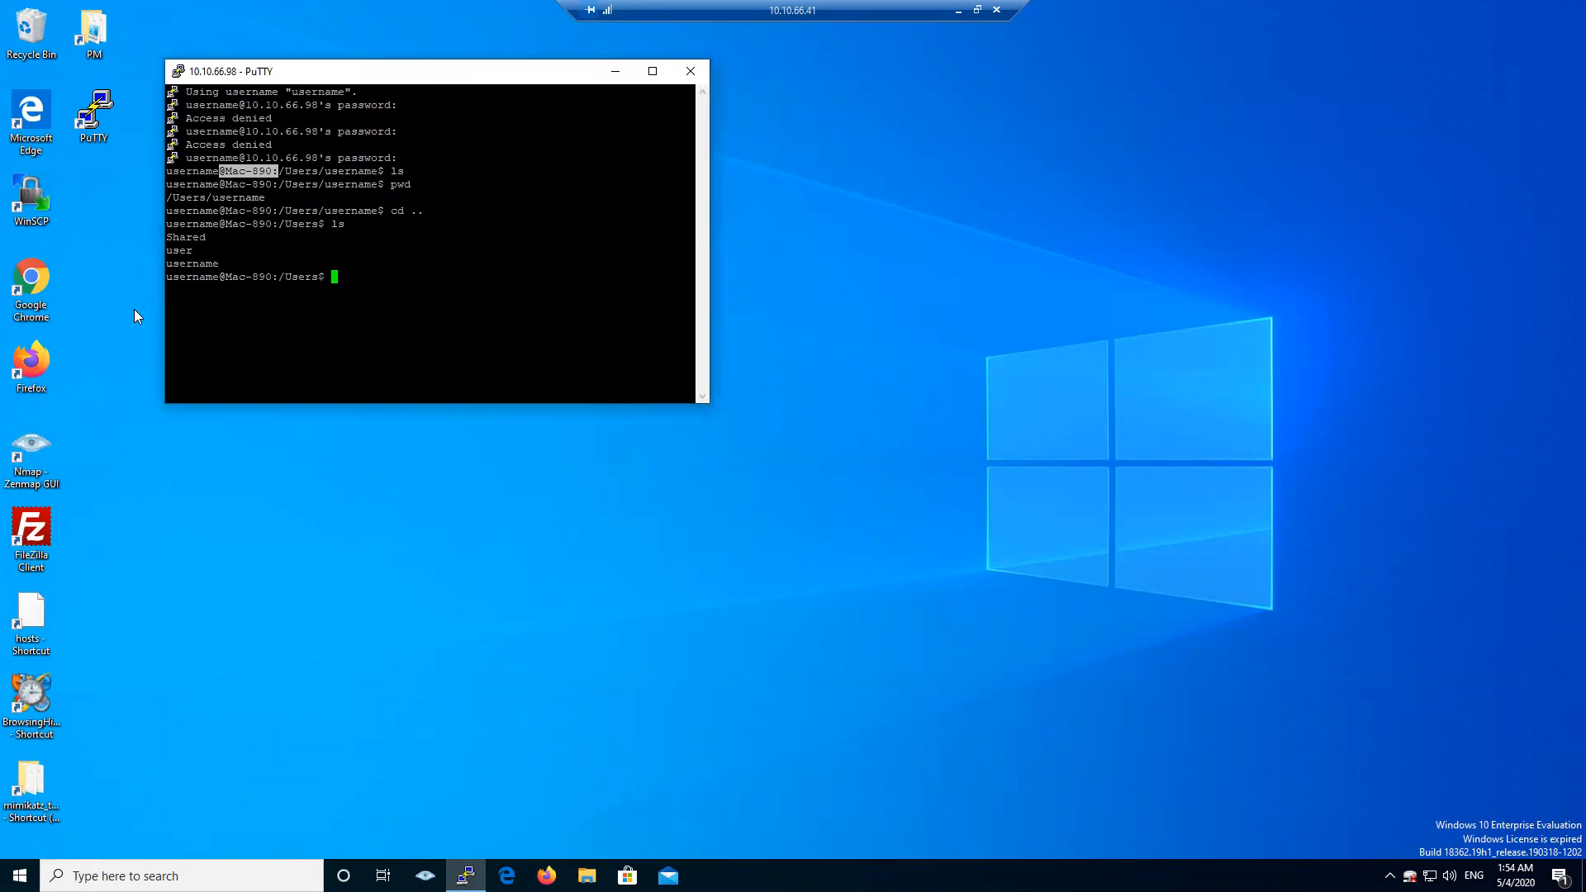
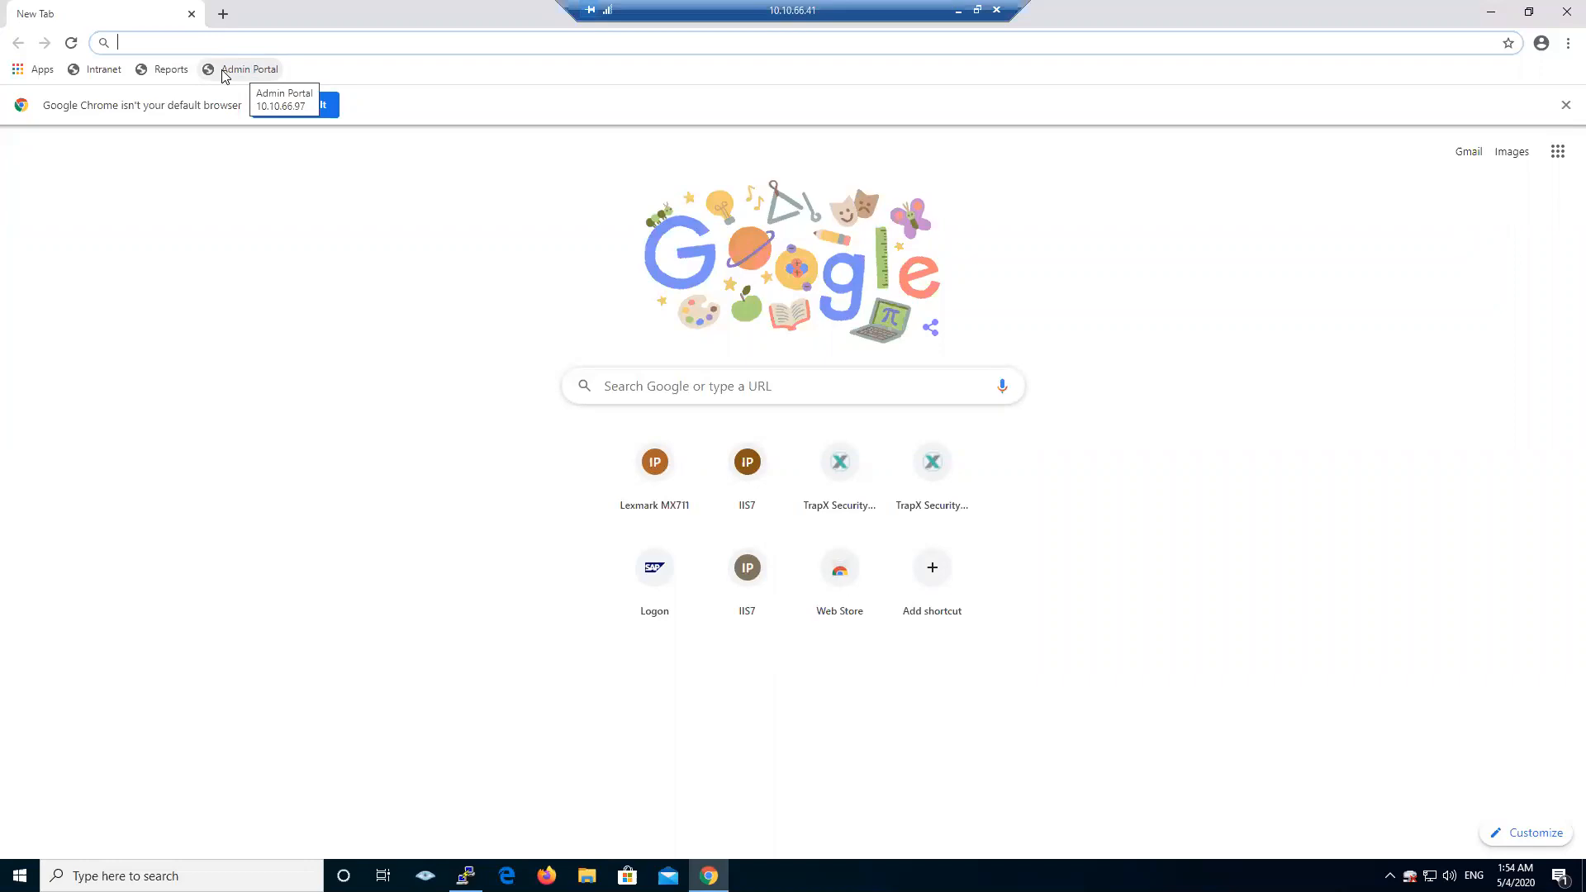
- Load the Lexmark MX711 Device Status page at 10.10.66.92 from the Reports bookmark
left_click(163, 73)
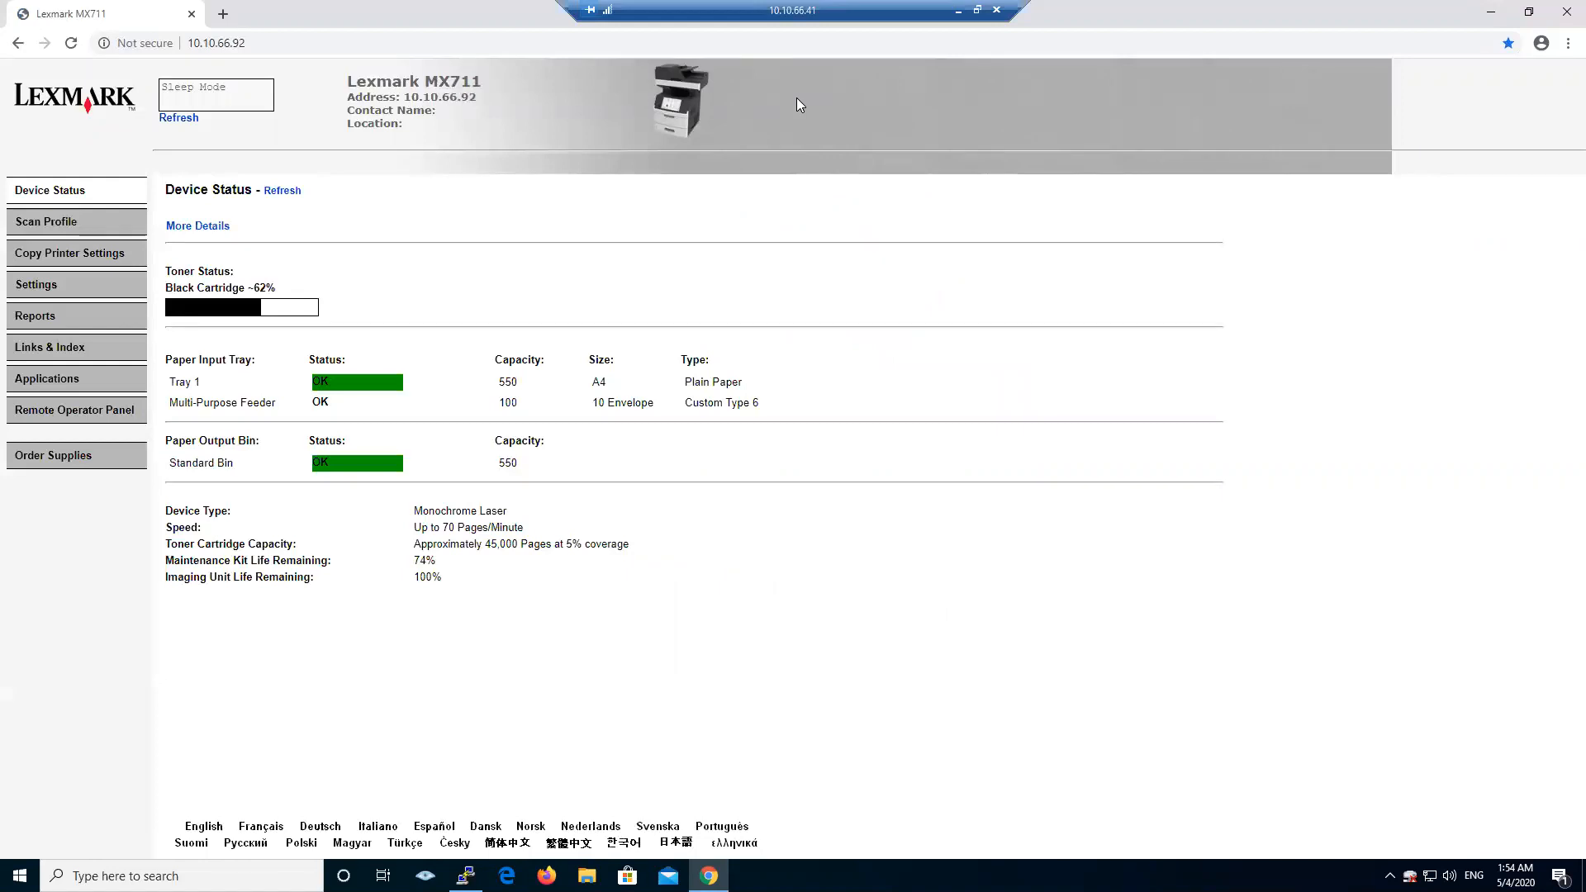
left_click(48, 227)
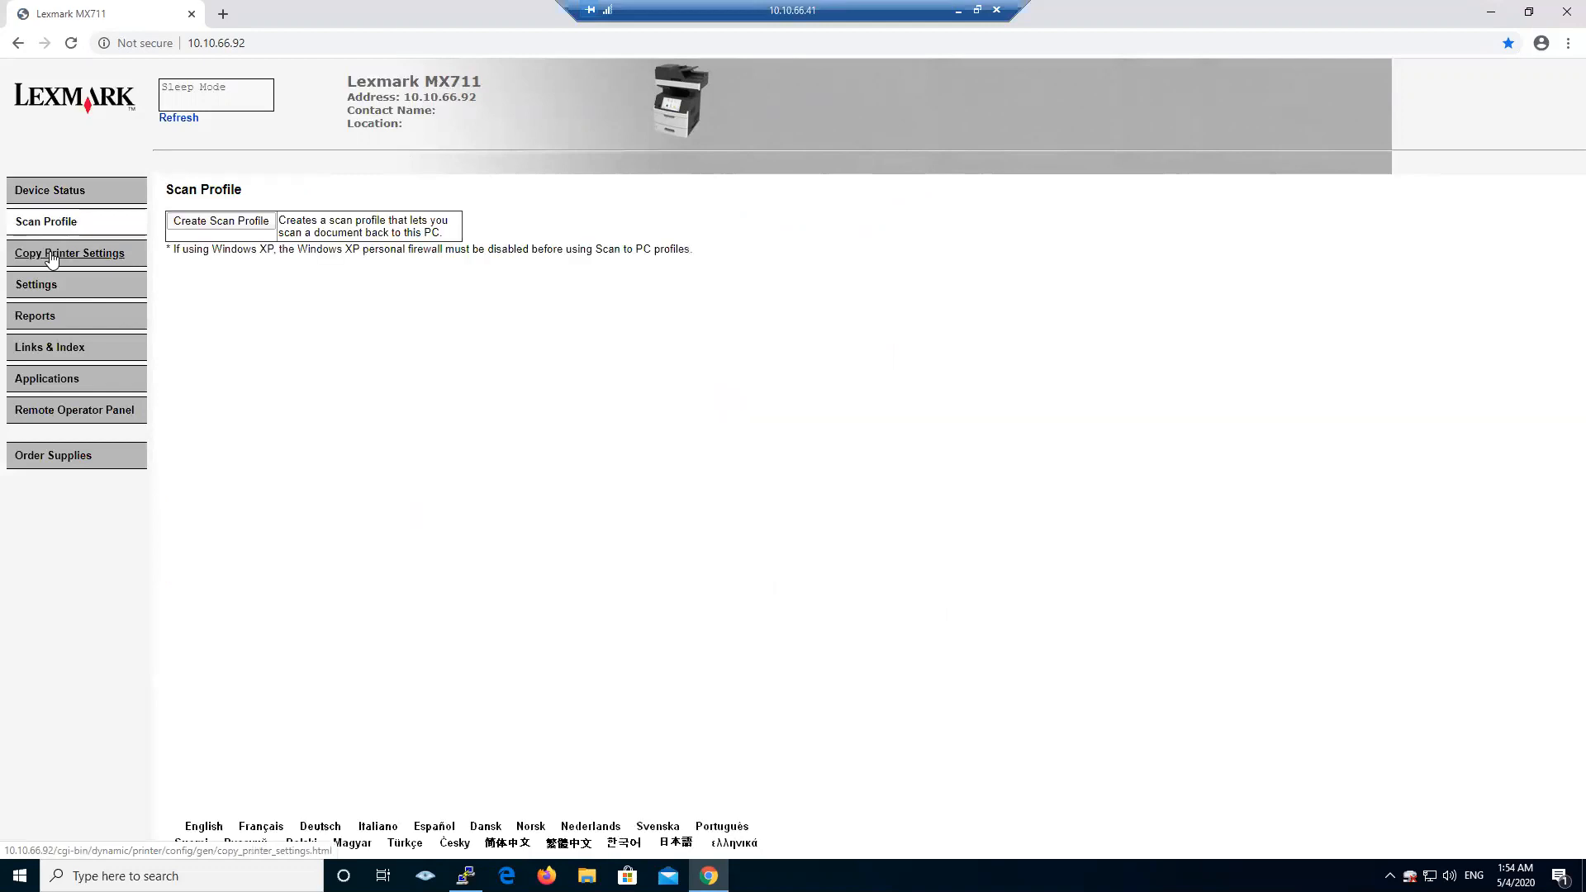
left_click(51, 256)
left_click(43, 287)
left_click(47, 318)
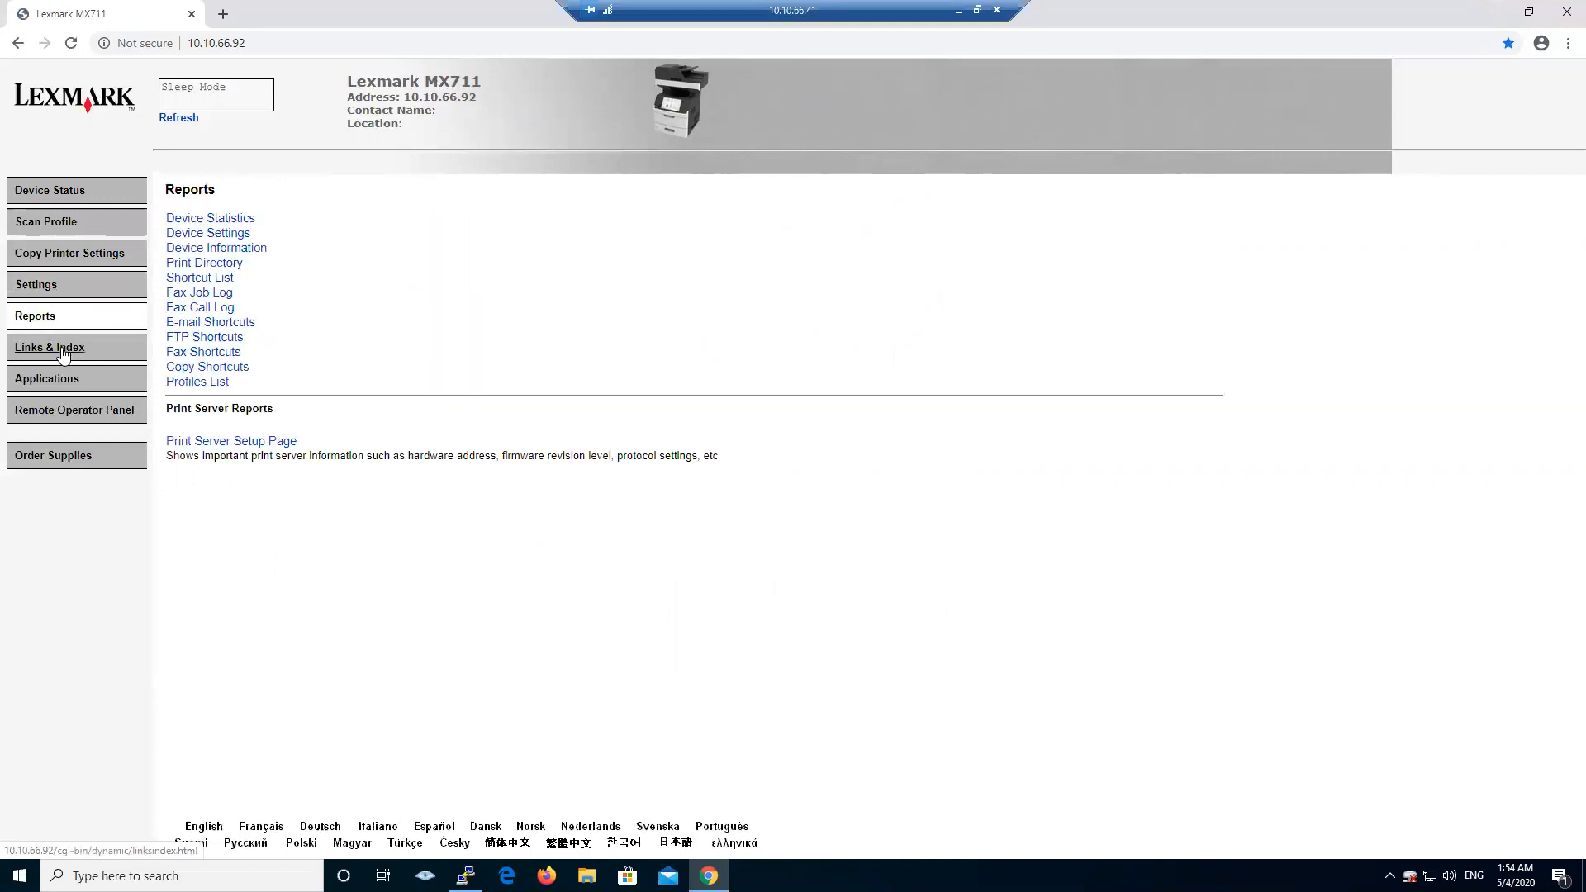
left_click(64, 351)
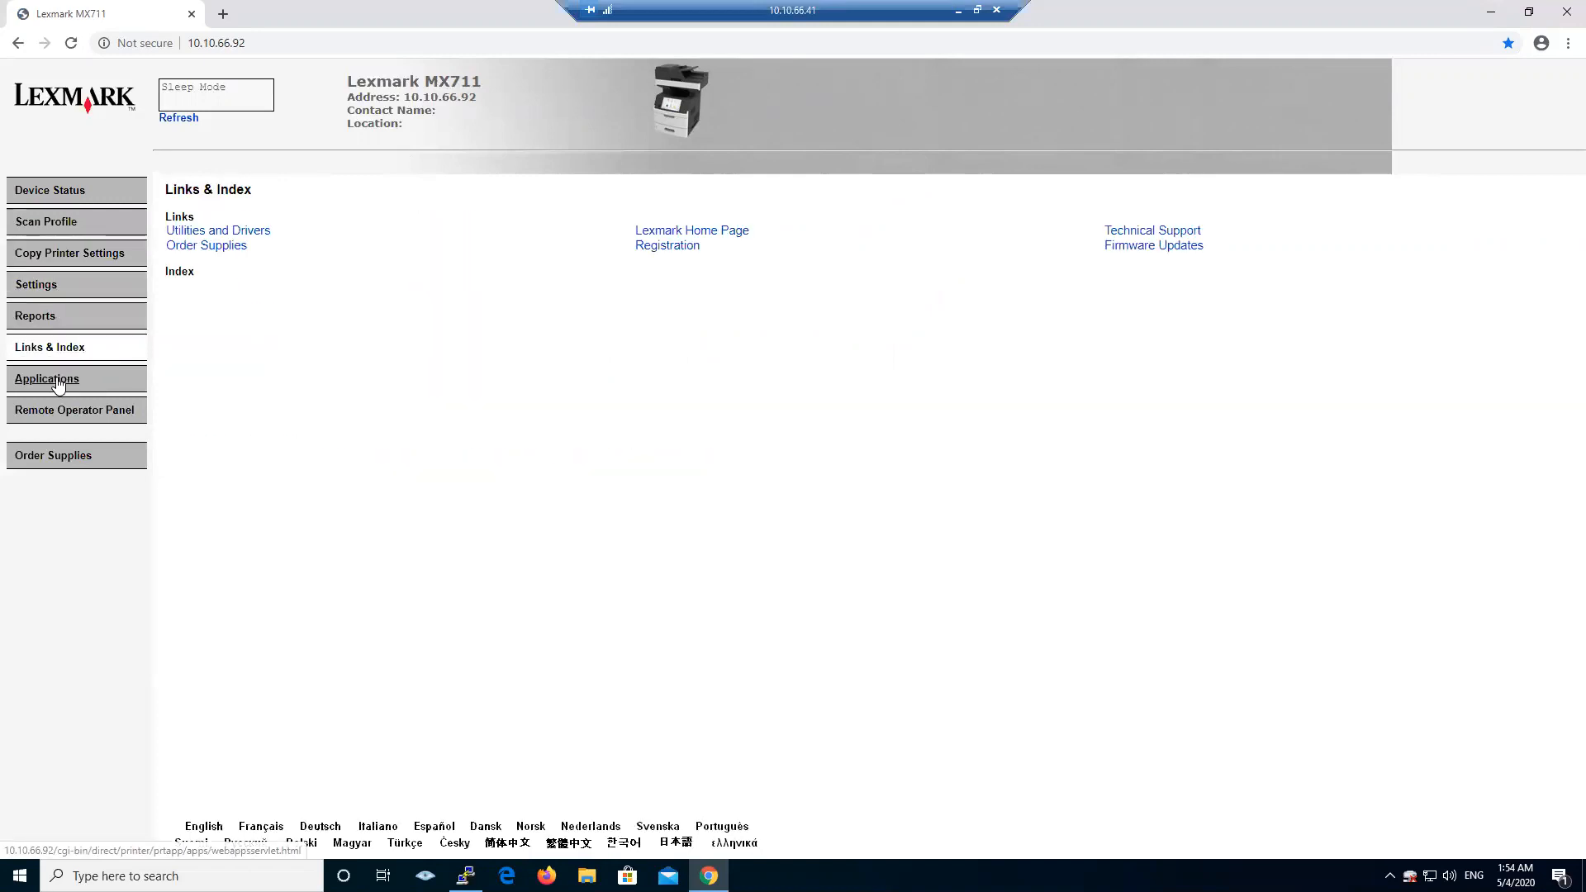
left_click(60, 381)
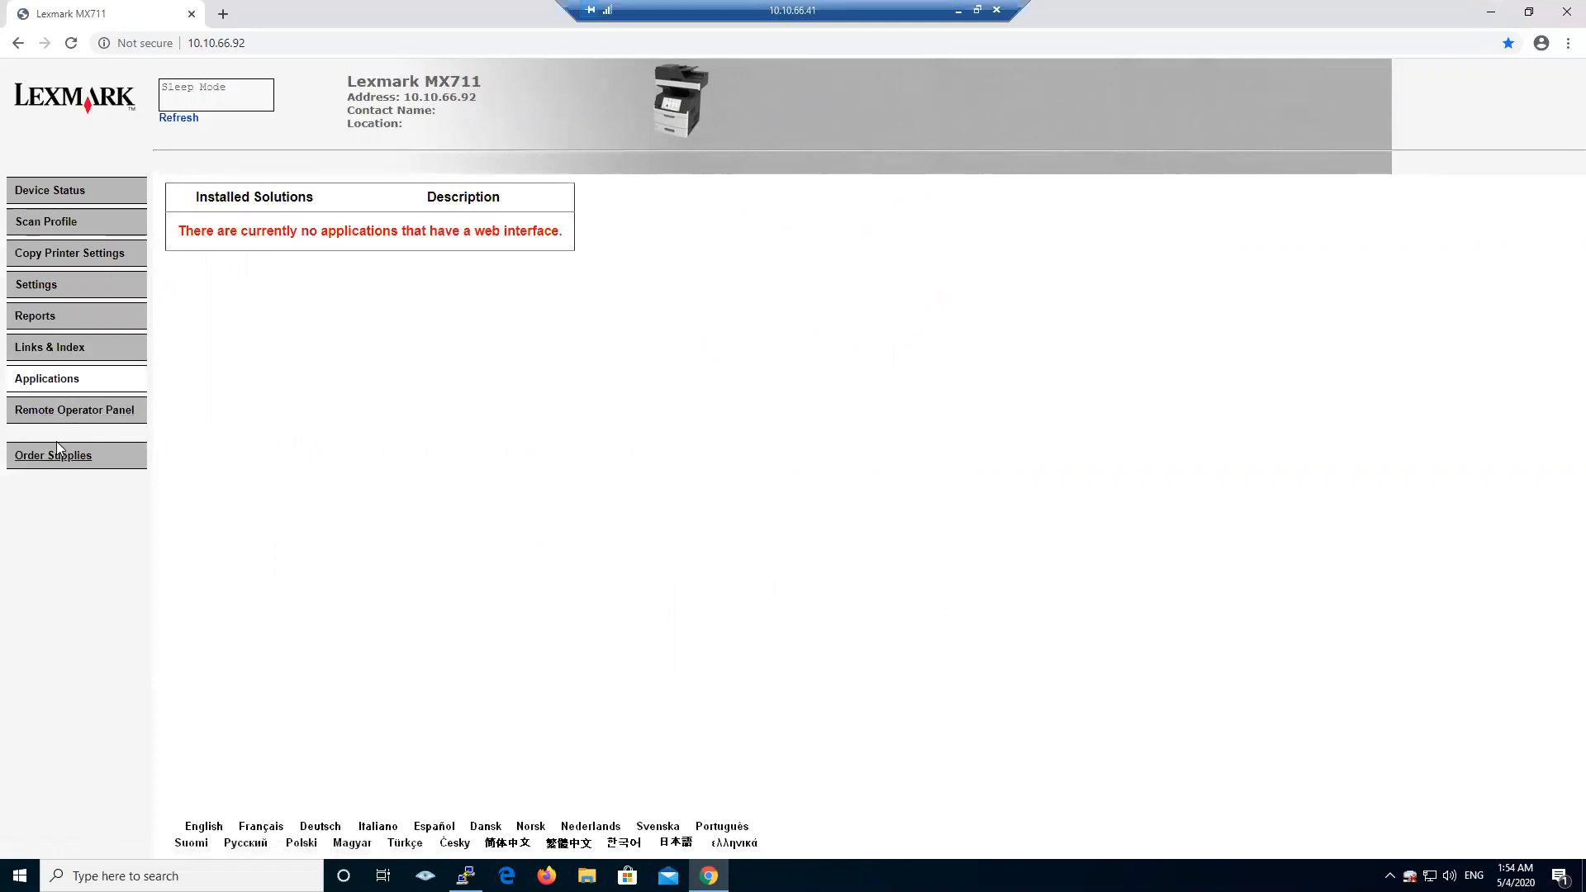
left_click(55, 192)
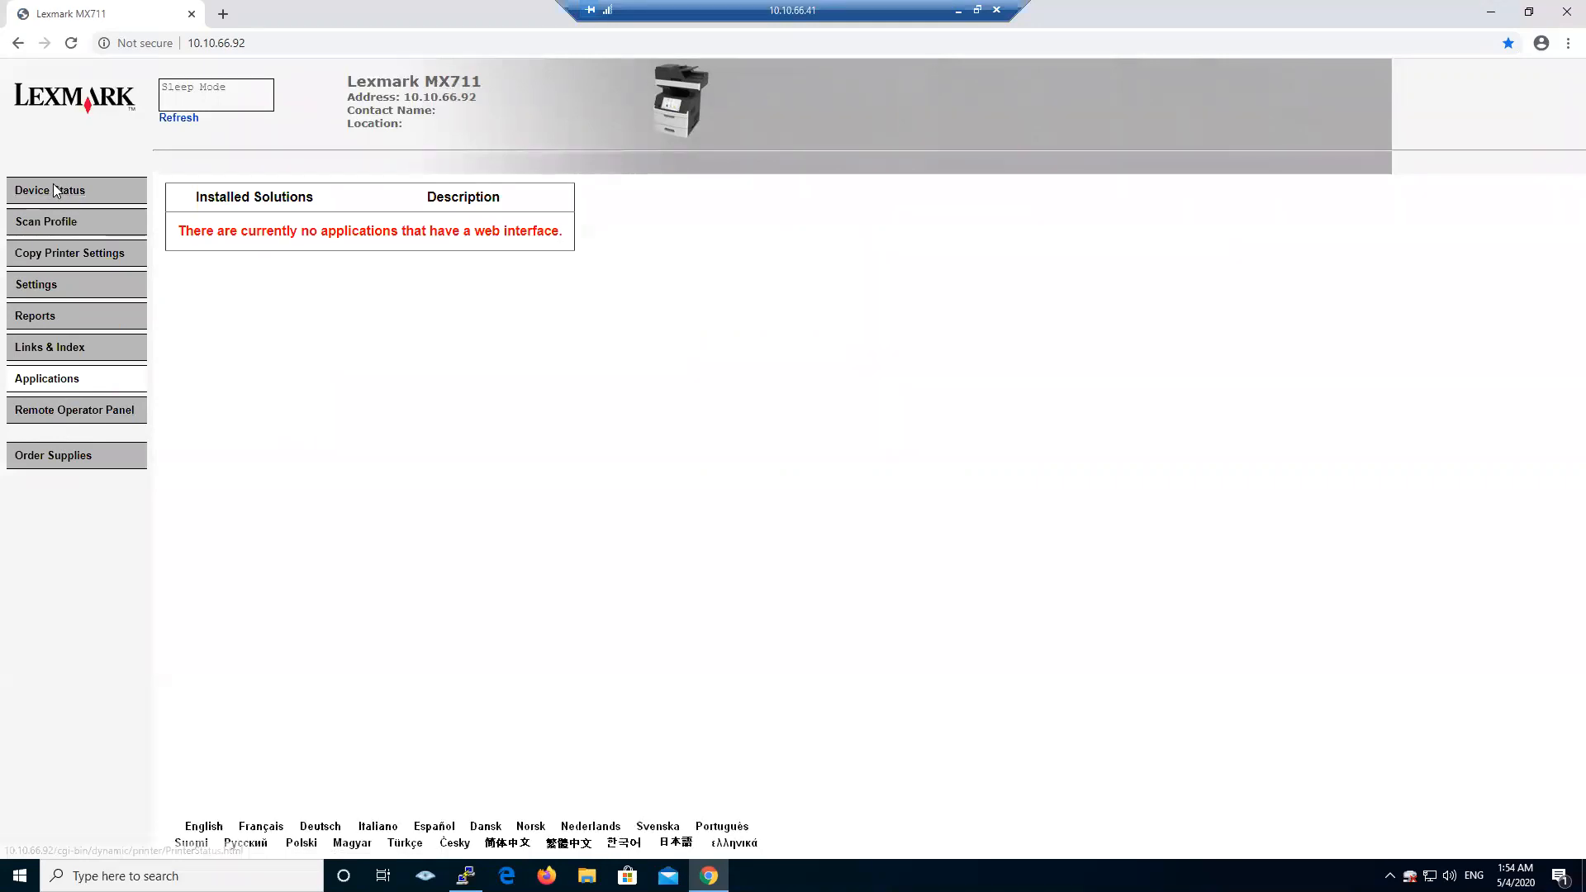
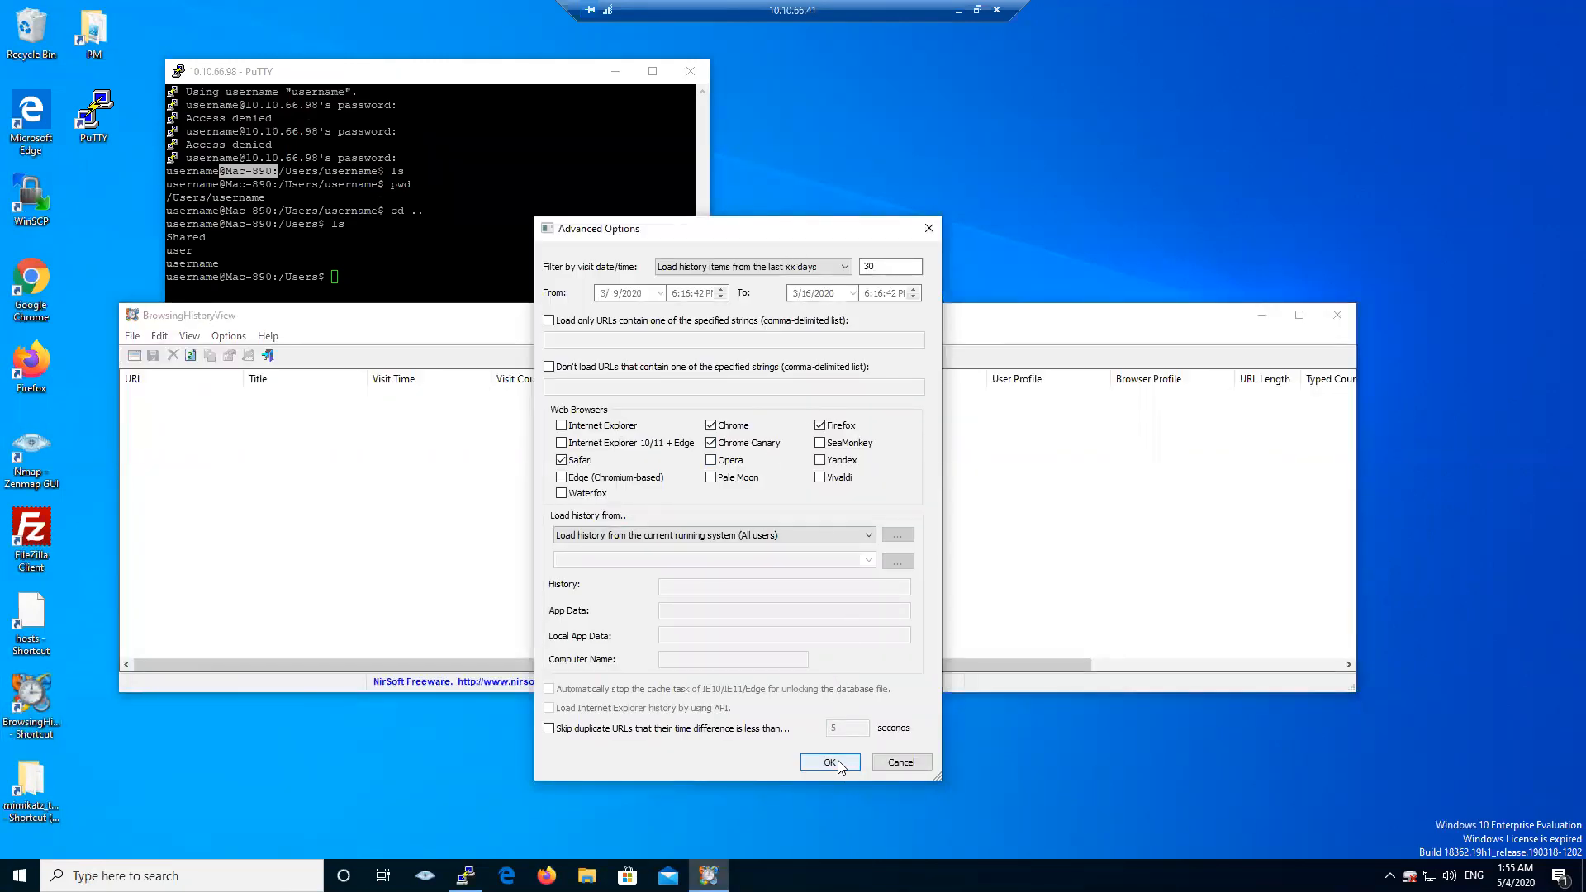
- Load 30 days of Chrome and Firefox history, then enlarge the window to show Typed Count and History File columns
left_click(829, 762)
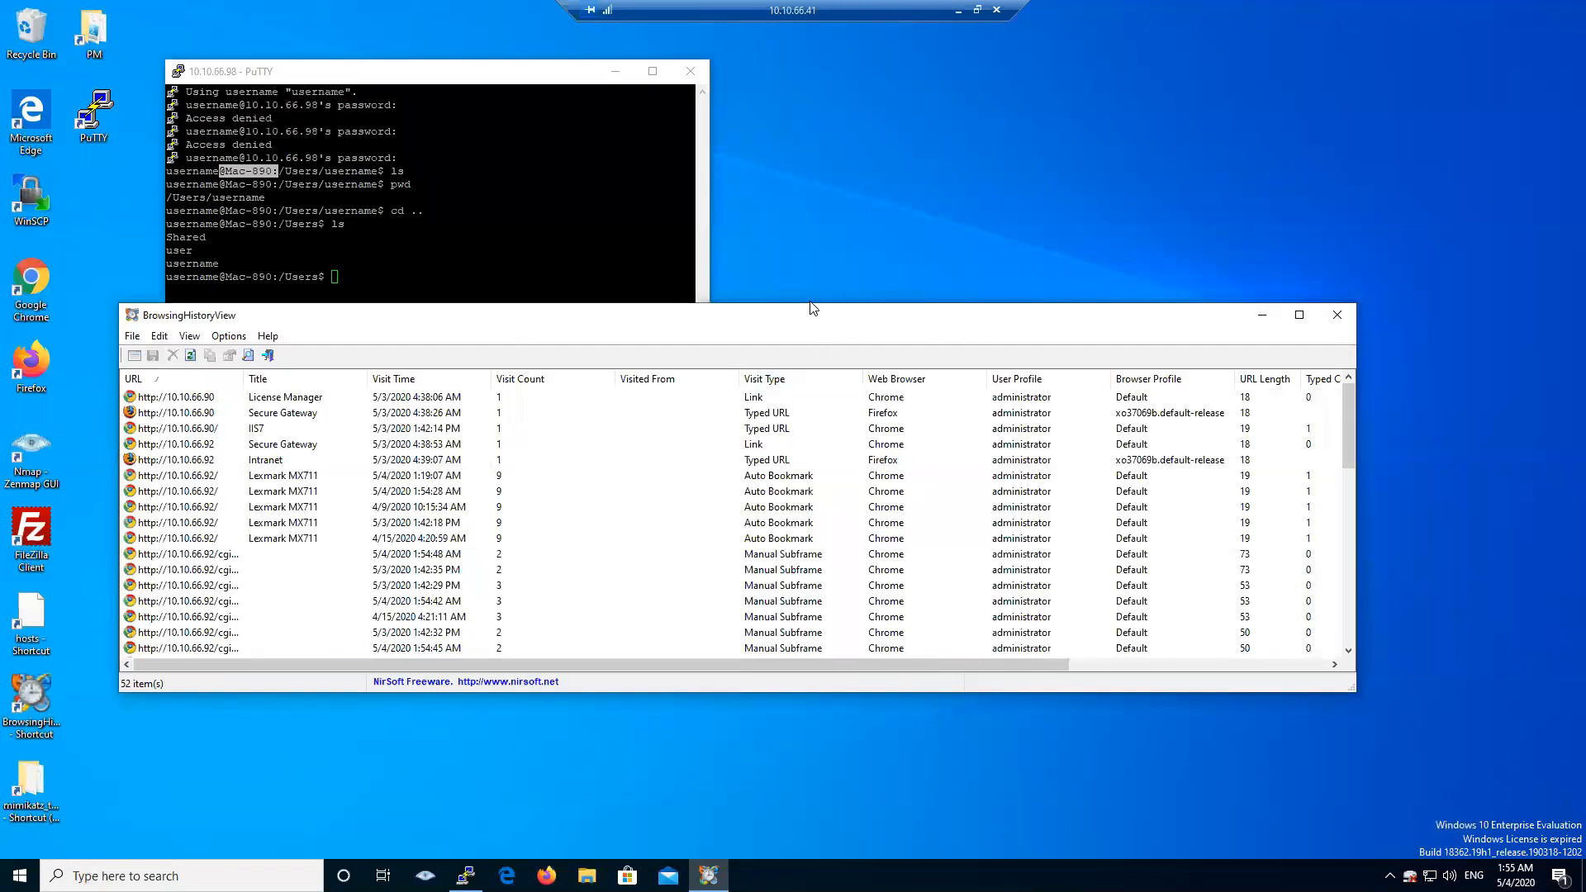
left_click_drag(808, 303, 822, 158)
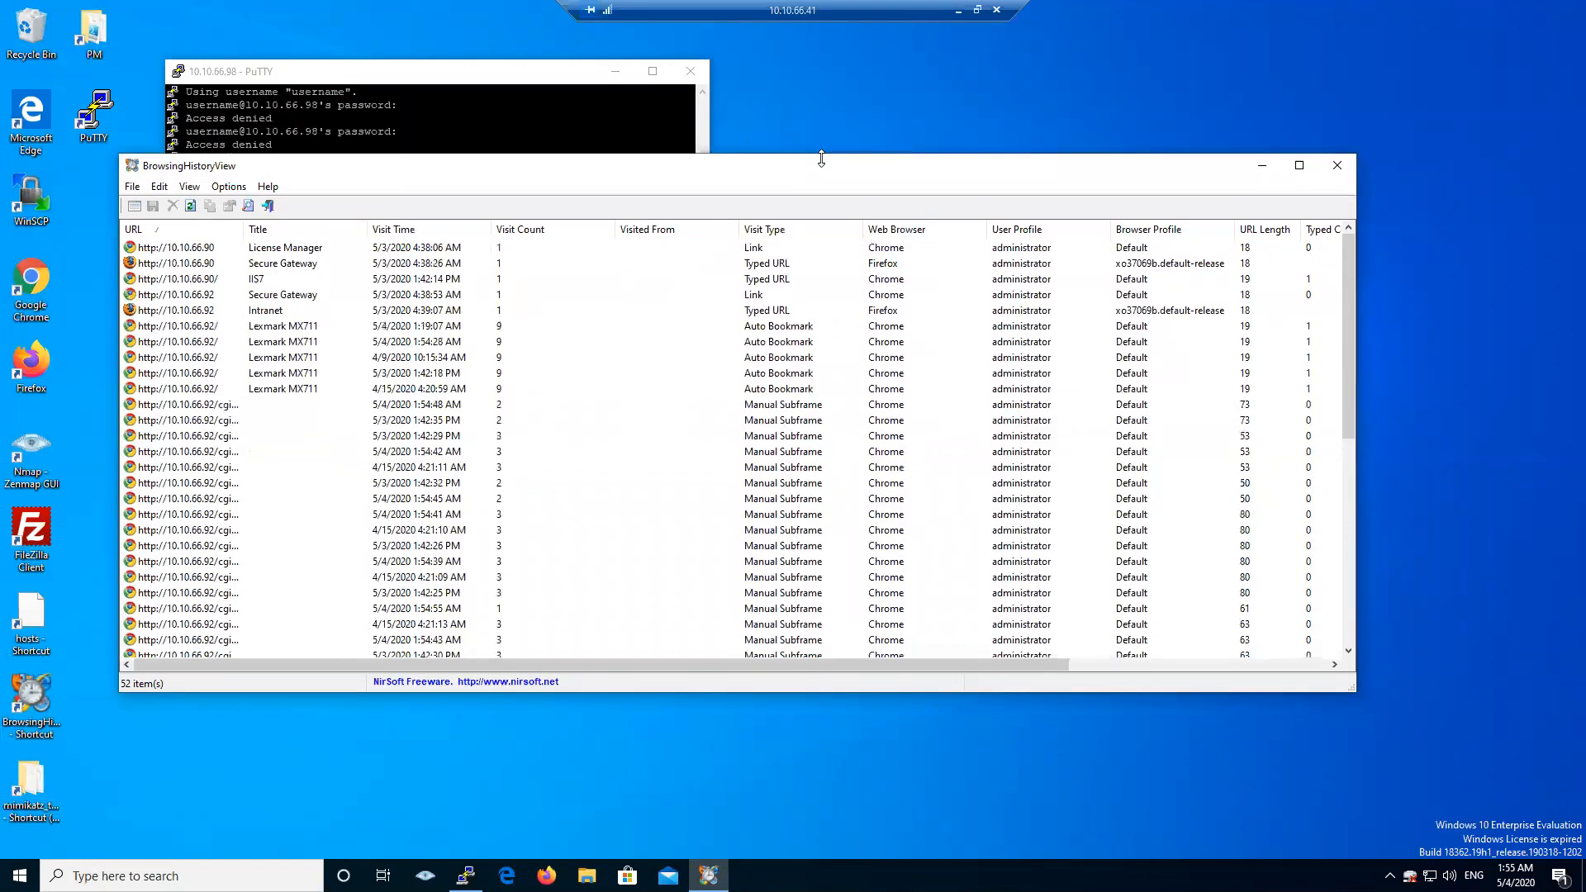
left_click_drag(1382, 305, 1494, 305)
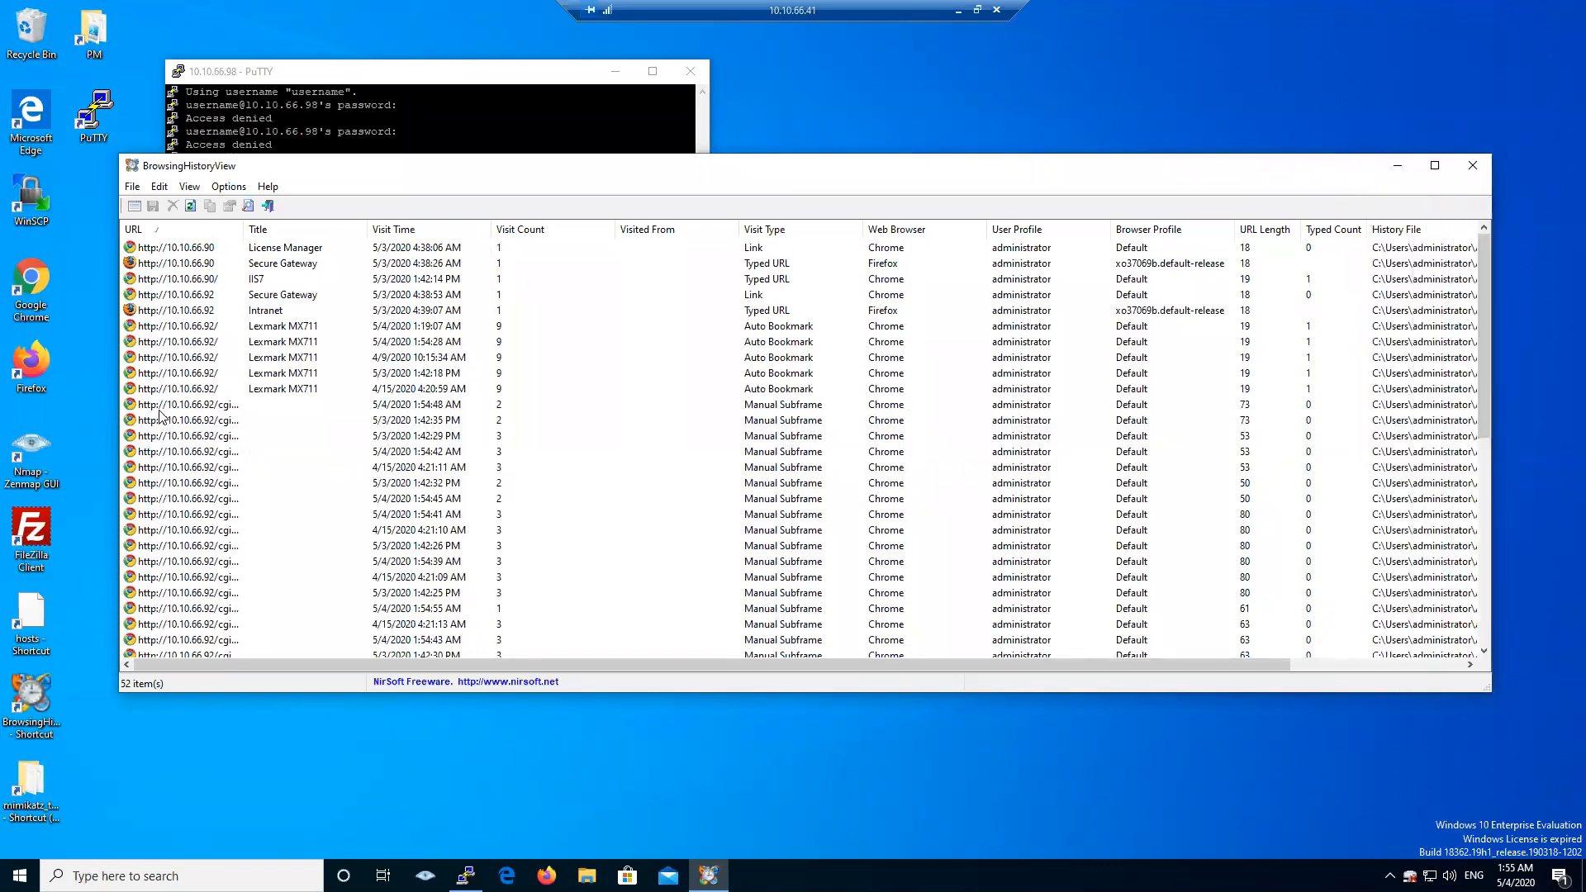
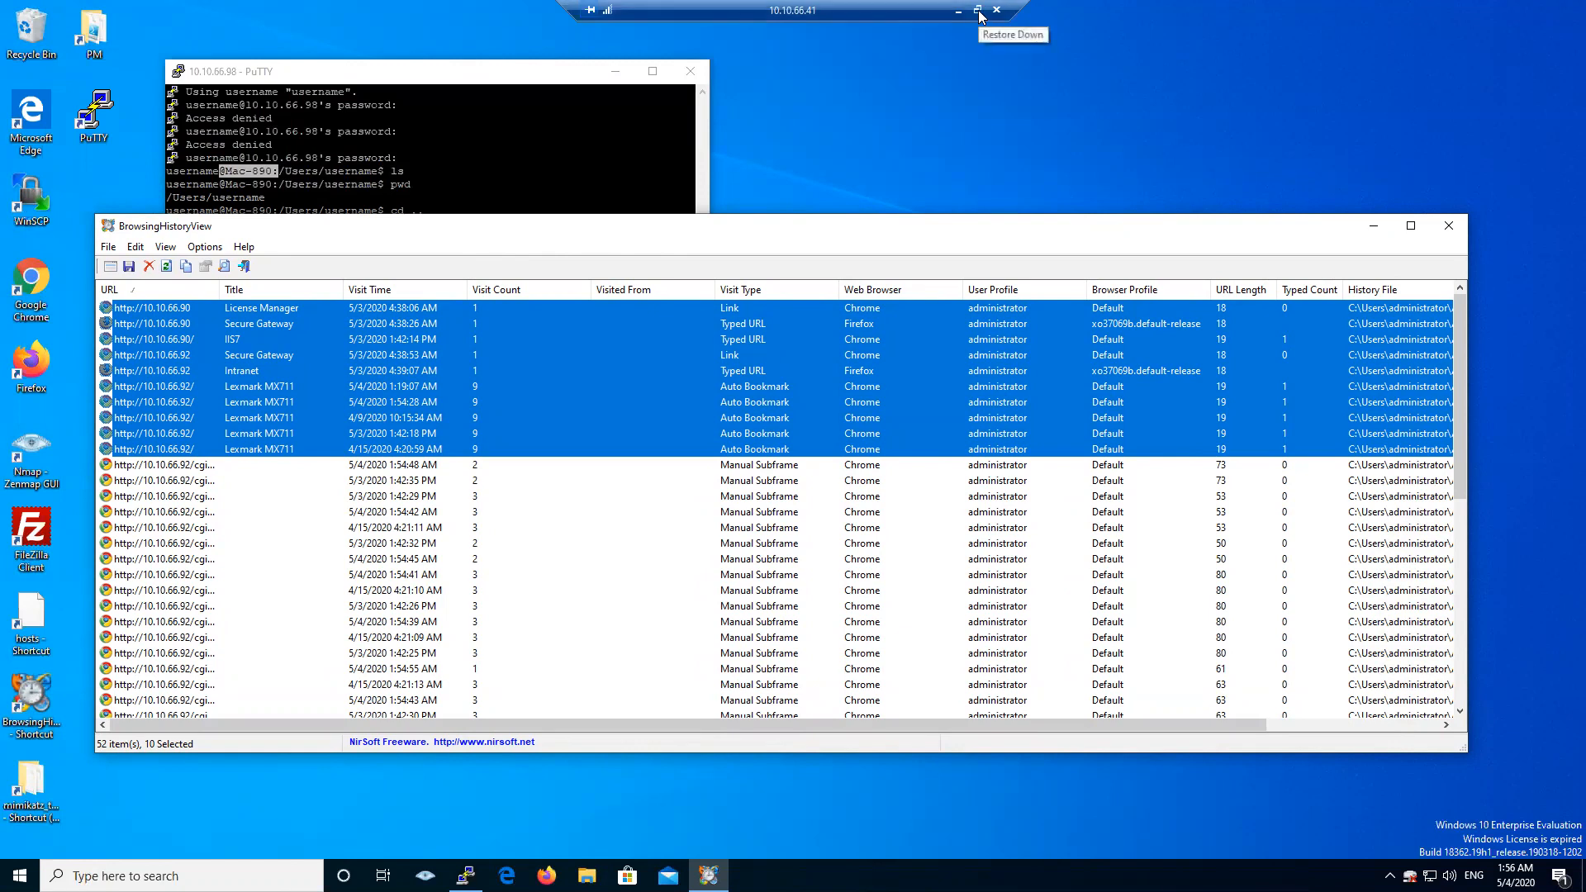
- Exit the full-screen remote session and bring the TrapX console browser to the front
left_click(978, 12)
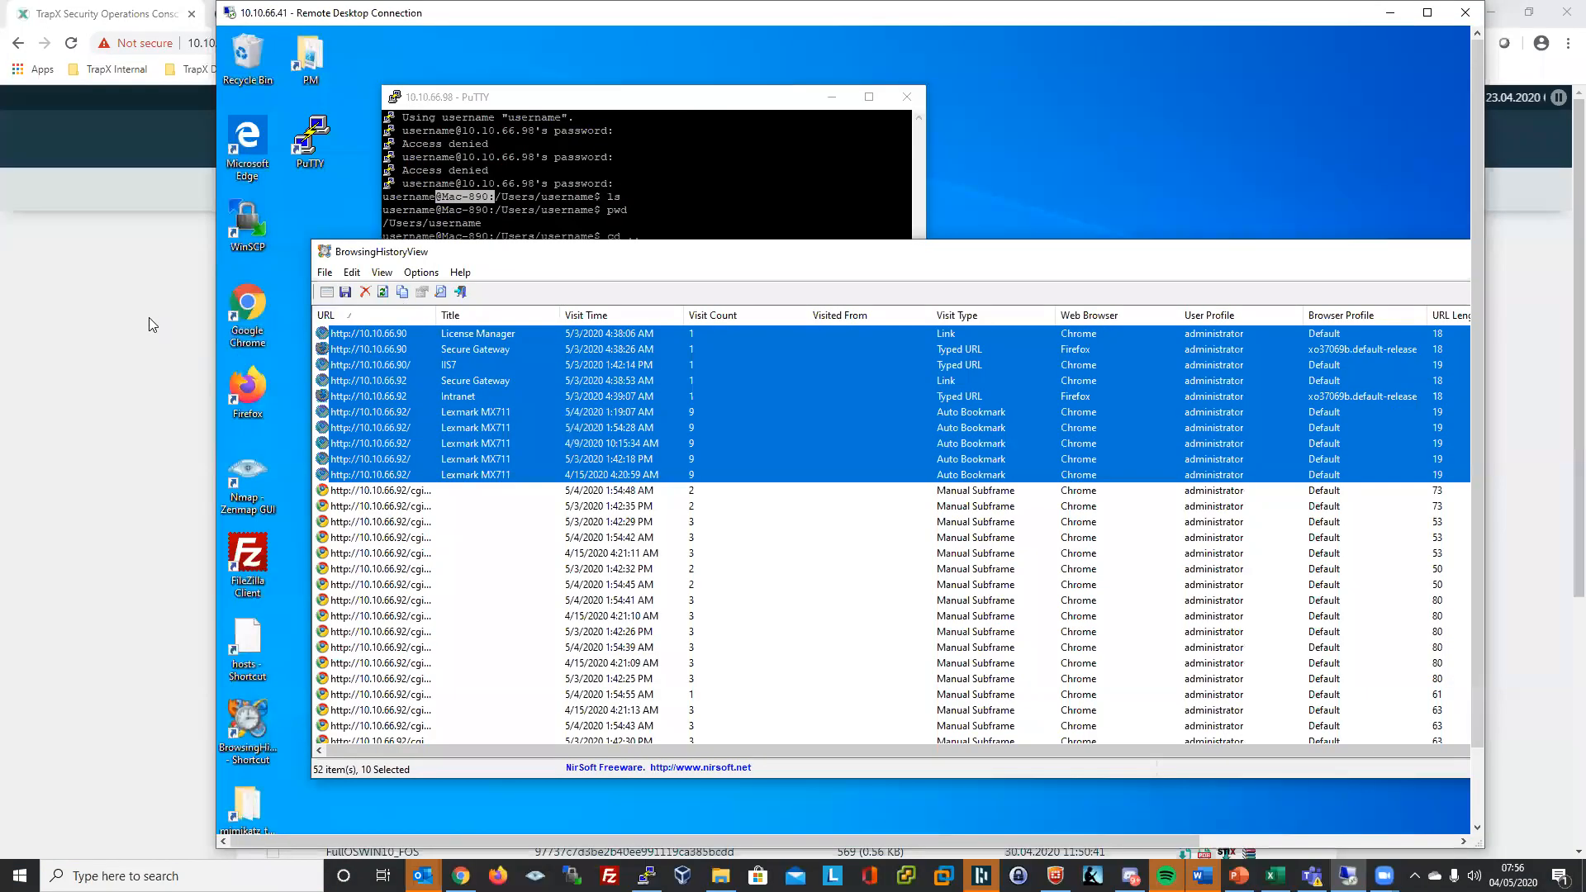
left_click(121, 313)
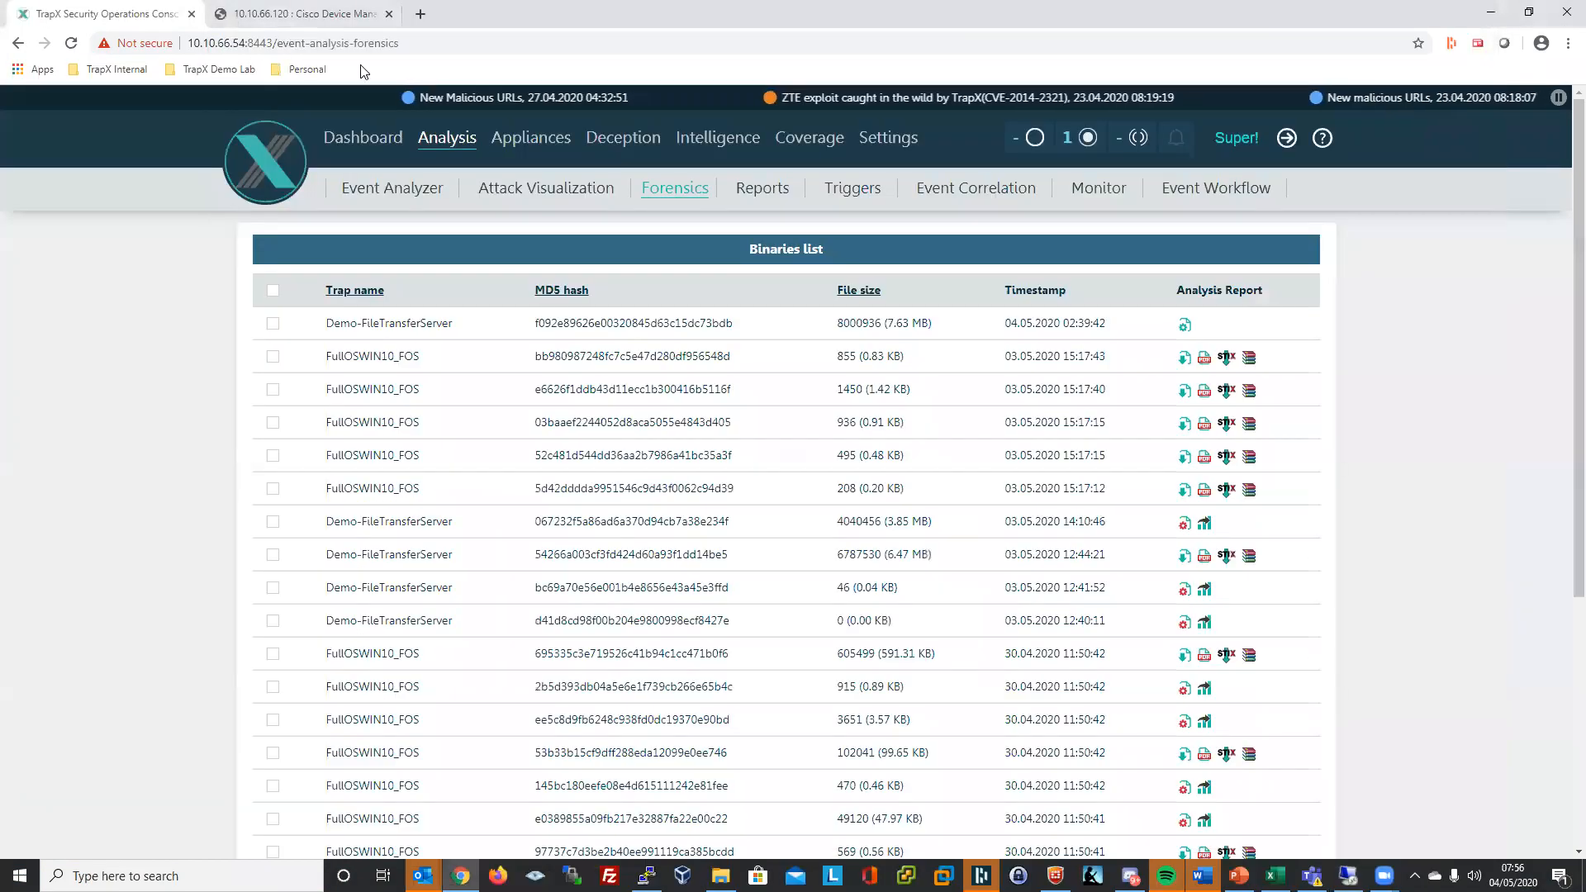
- Review the Dashboard and Appliances pages, then open the Event Analyzer's trap events list
left_click(376, 138)
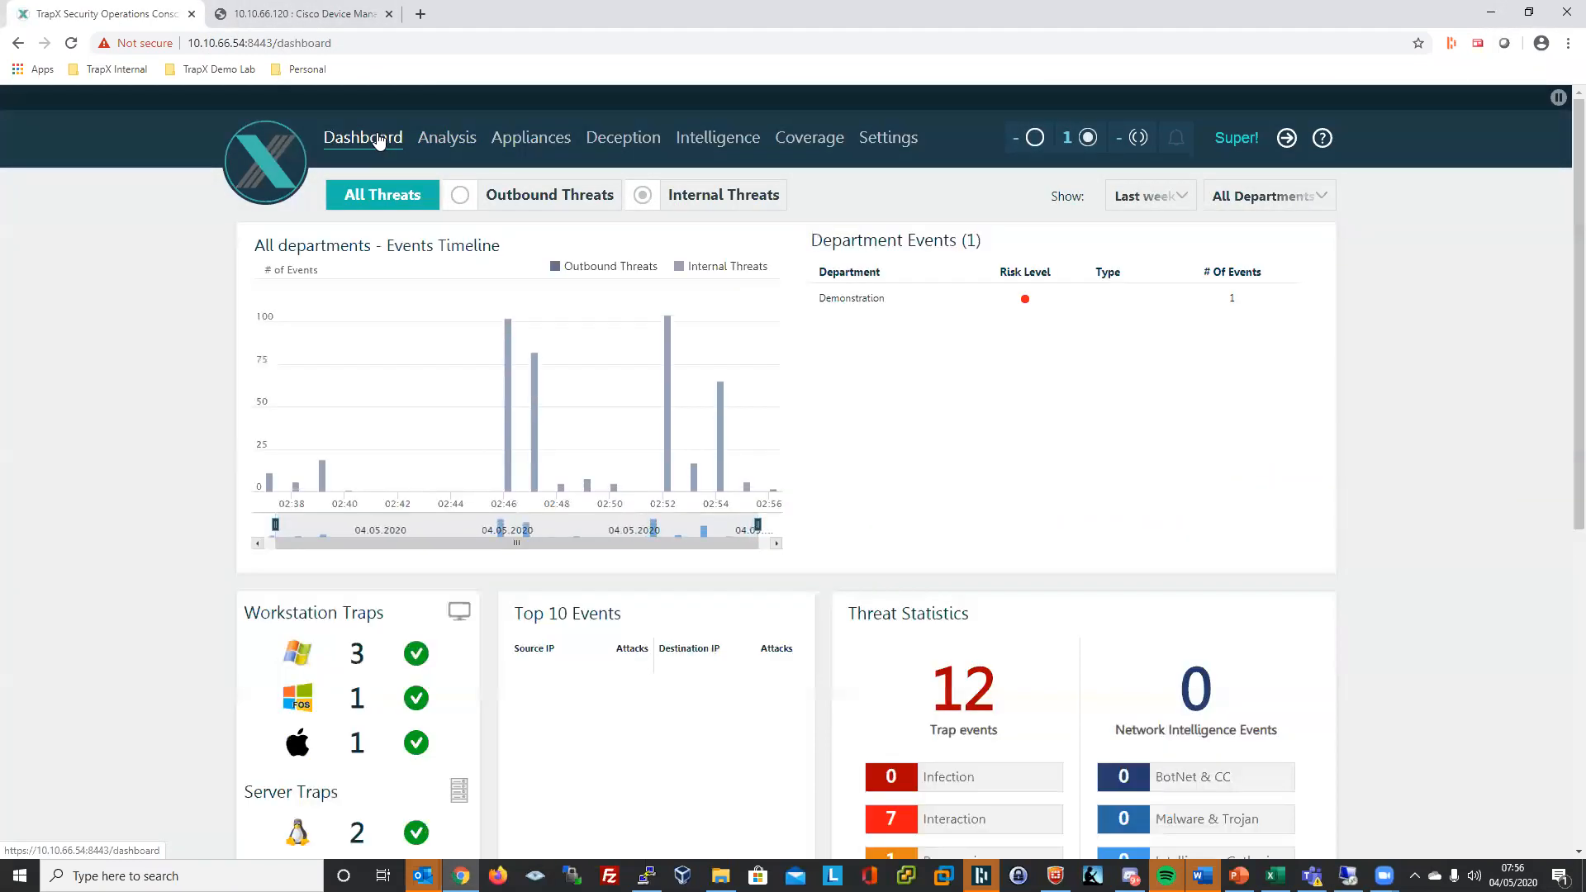
left_click(544, 141)
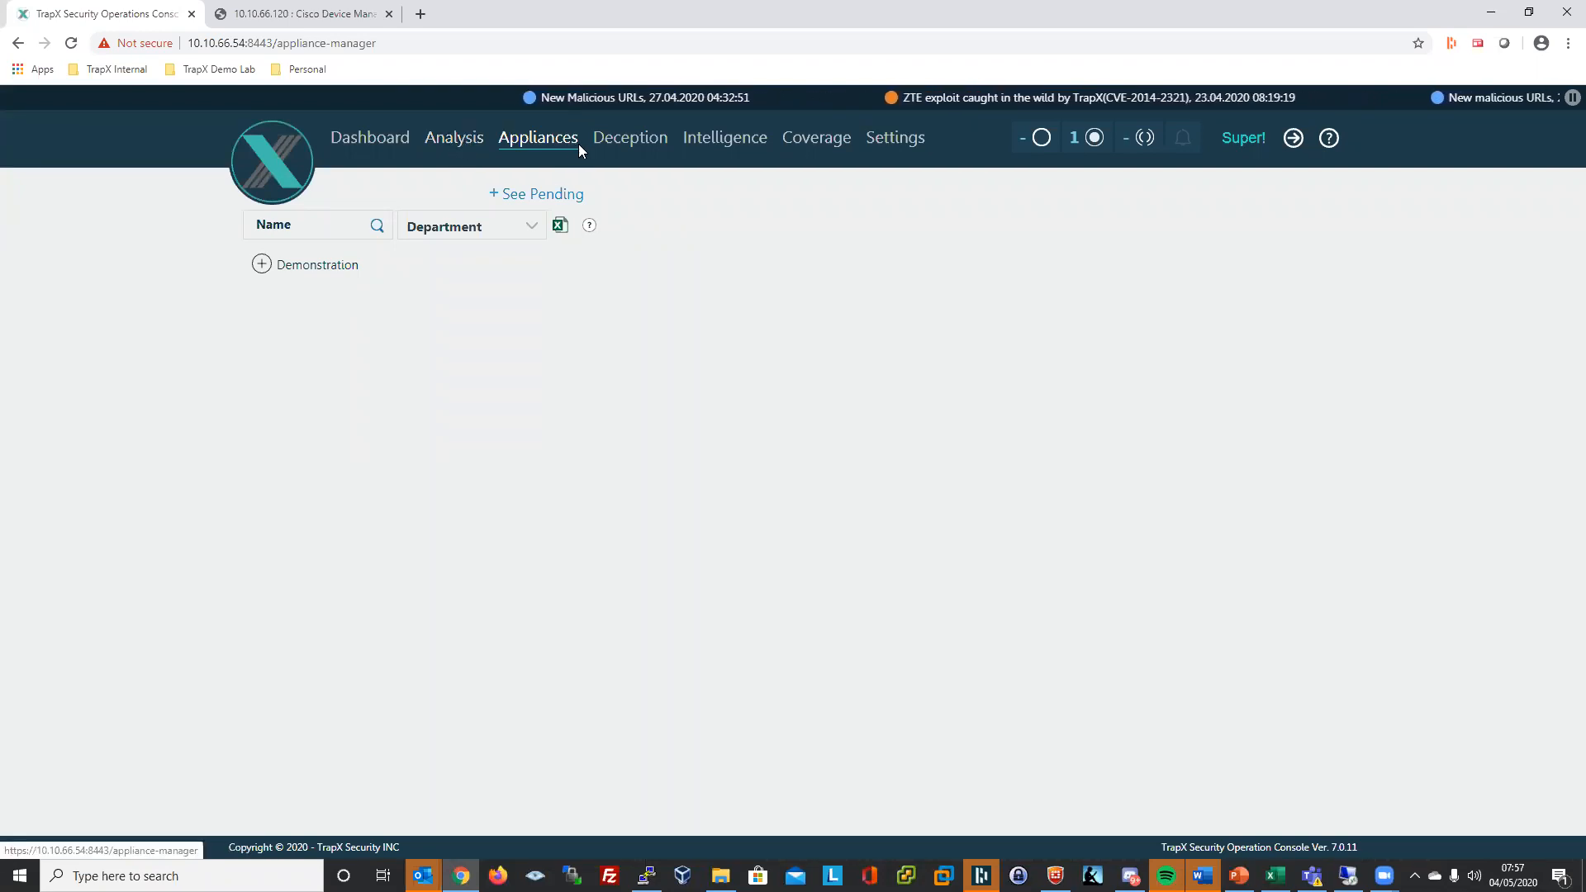
left_click(439, 141)
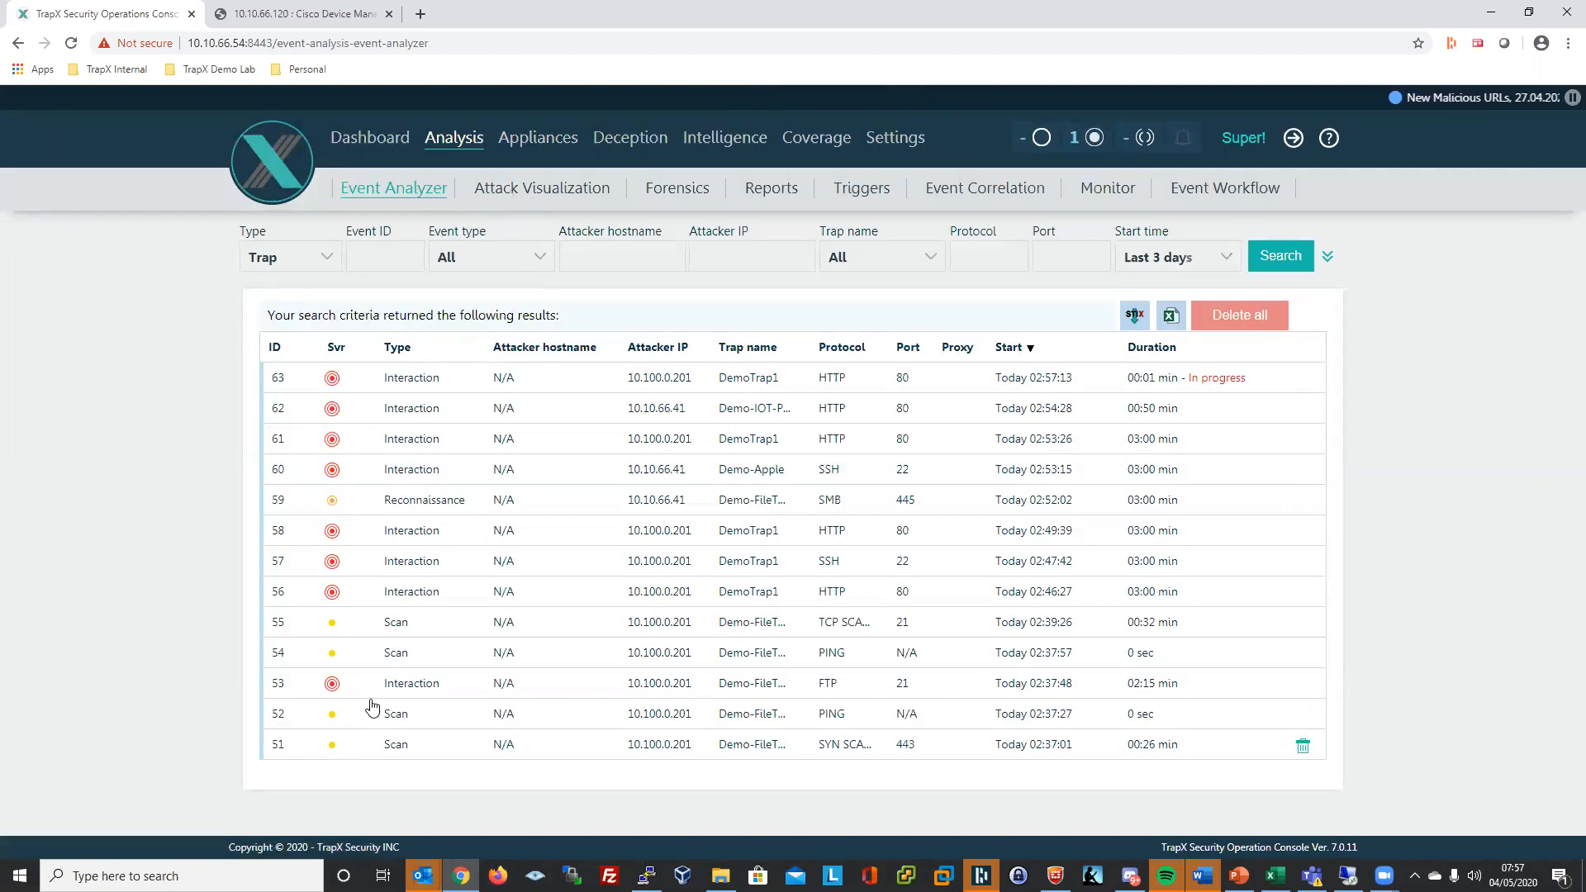
- Download the PDF analysis report for the top 7.63 MB Demo-FileTransferServer binary in Forensics
left_click(660, 191)
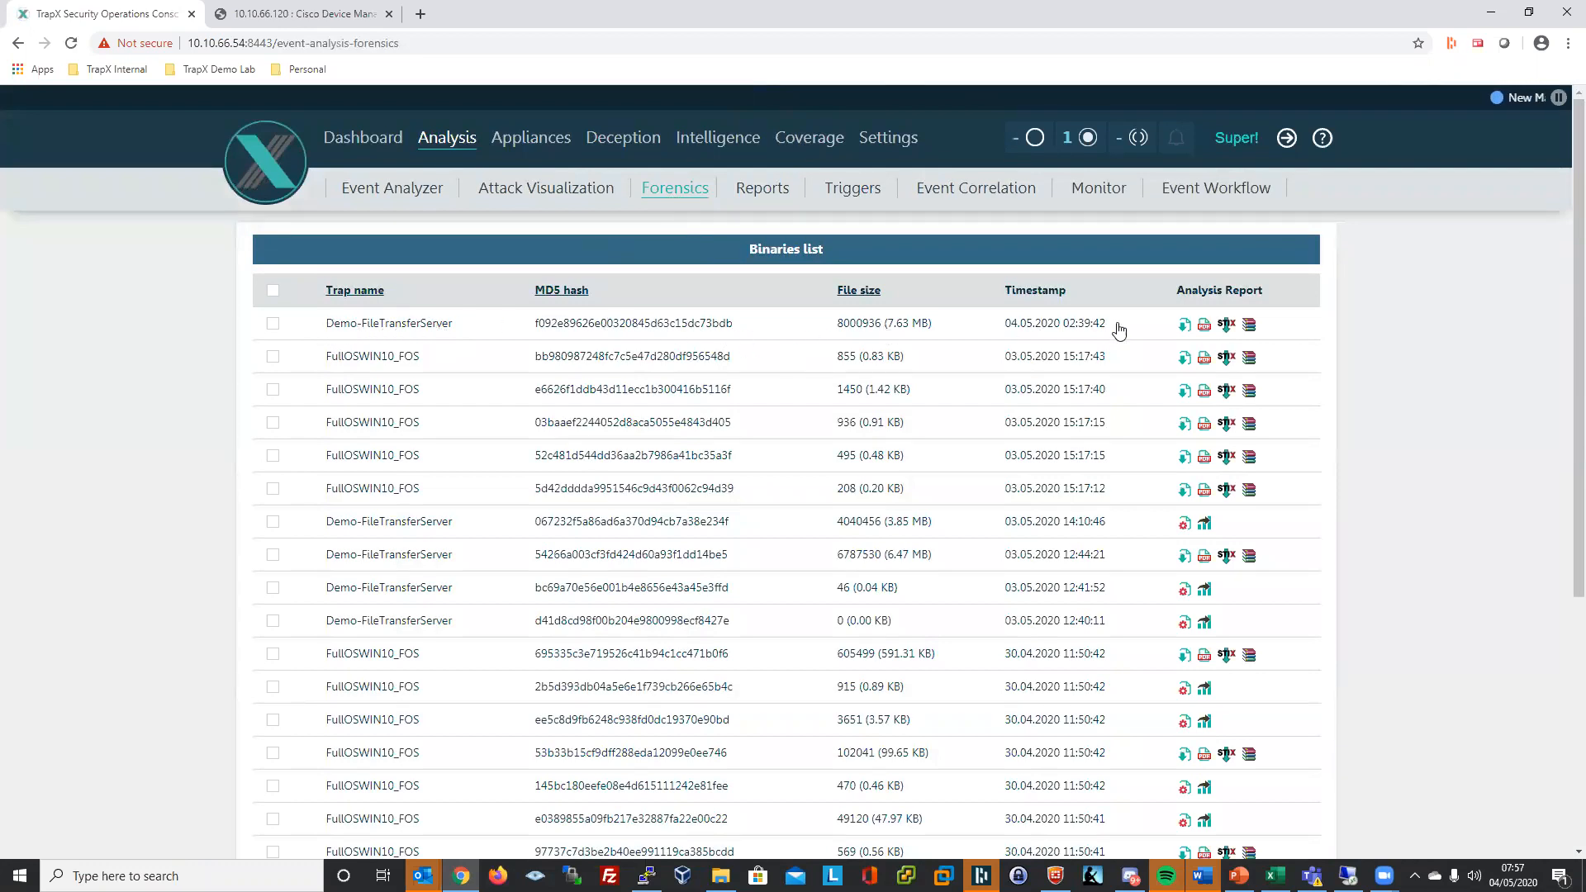
left_click(1206, 327)
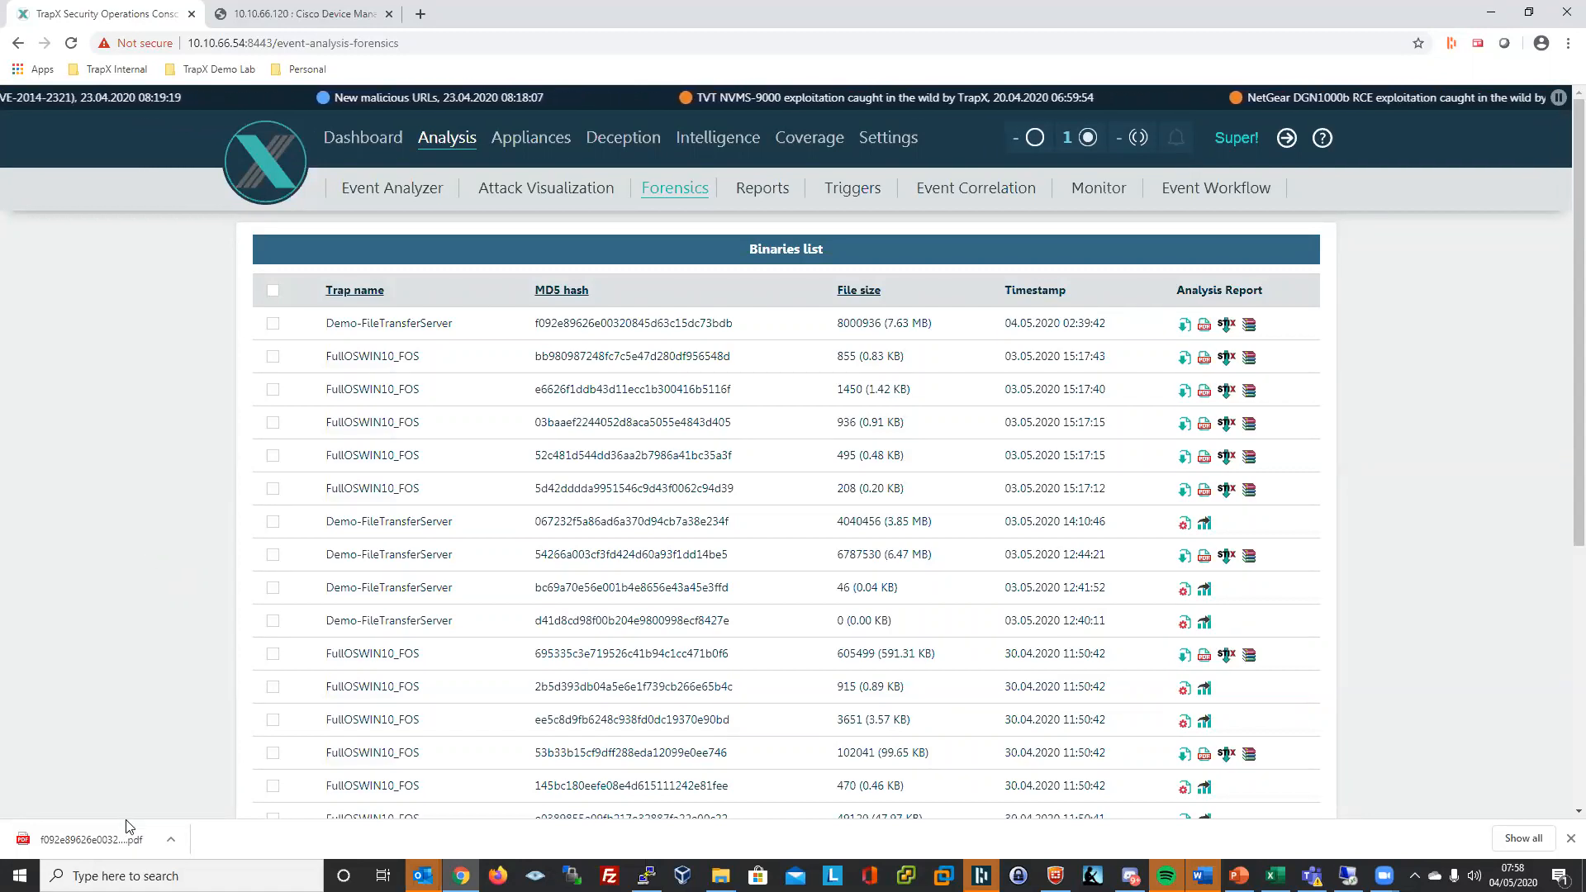
- Open the downloaded Malware Analysis Report and select its Publisher and Description rows under Analysis Environment
left_click(135, 841)
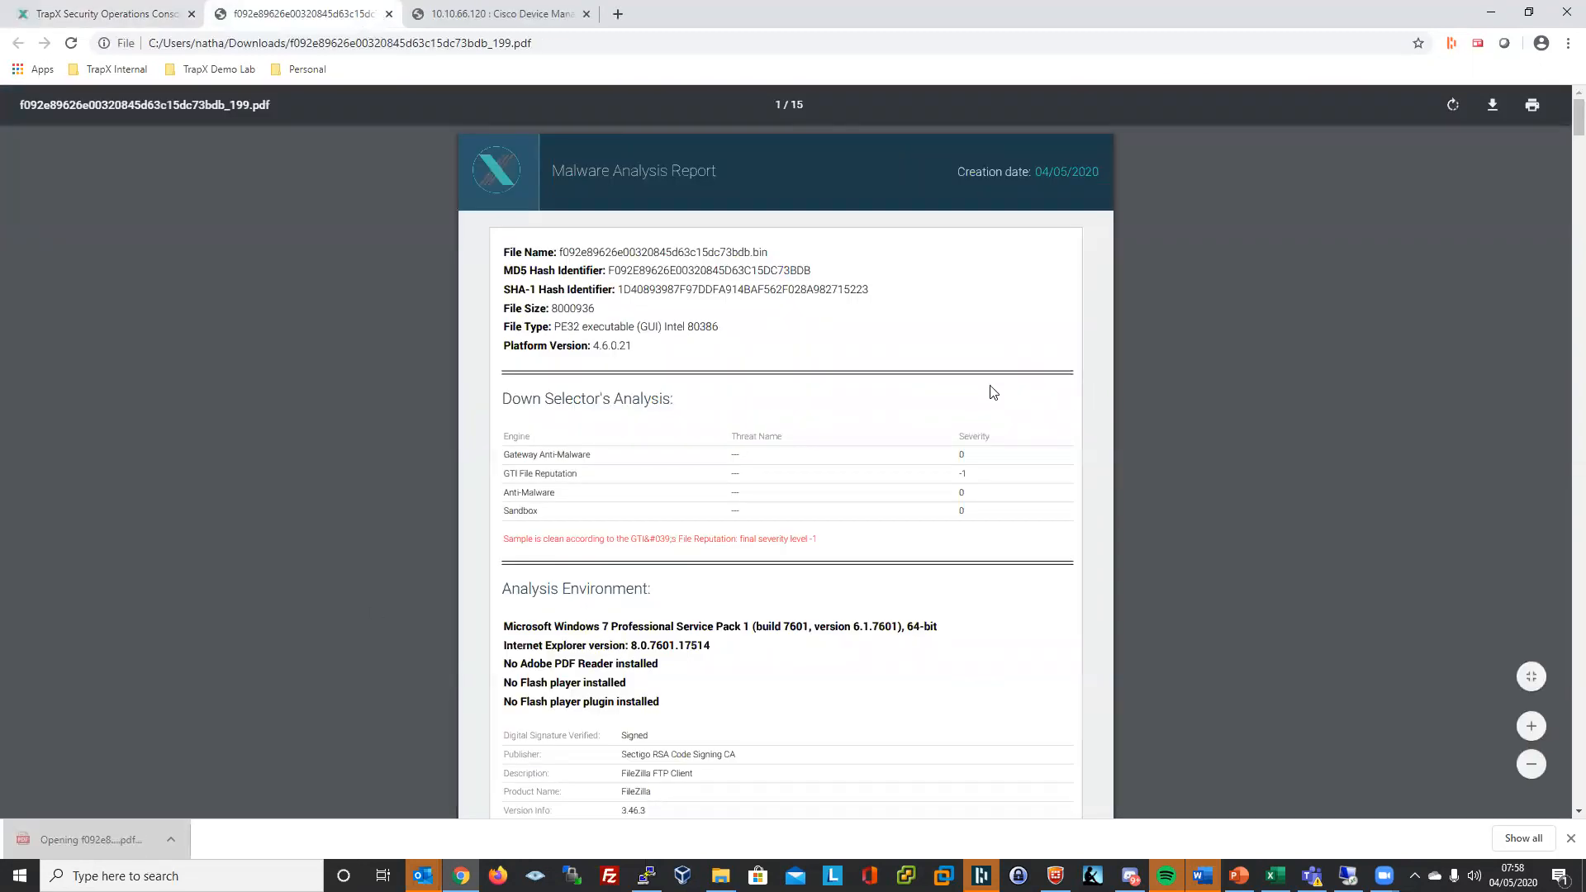
scroll(981, 402, "down", 1)
scroll(981, 402, "up", 1)
scroll(981, 403, "down", 2)
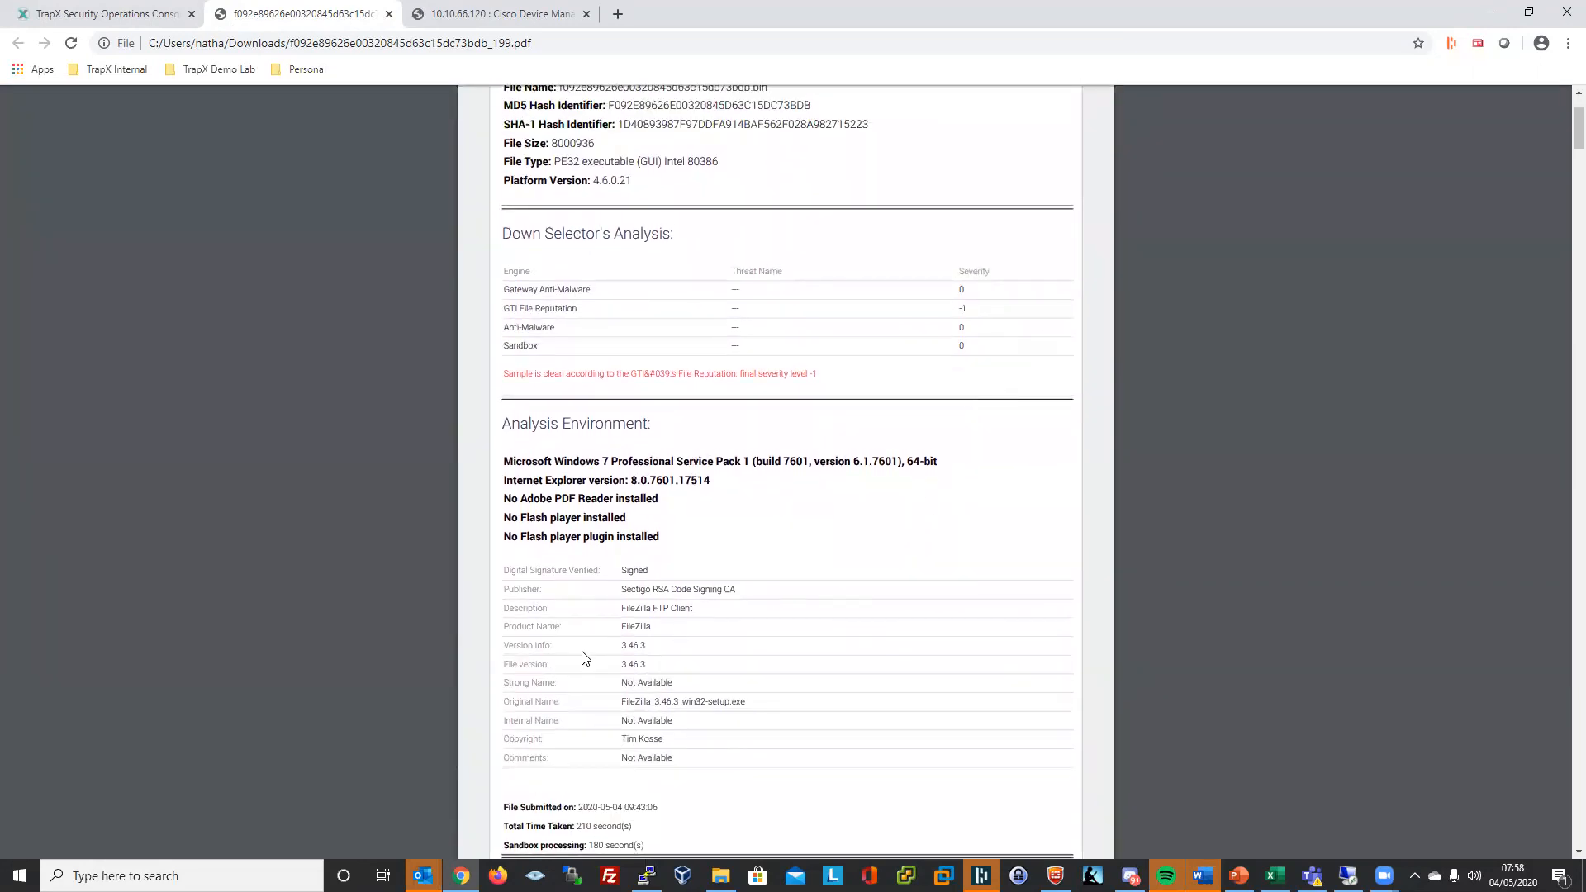
left_click_drag(504, 593, 705, 639)
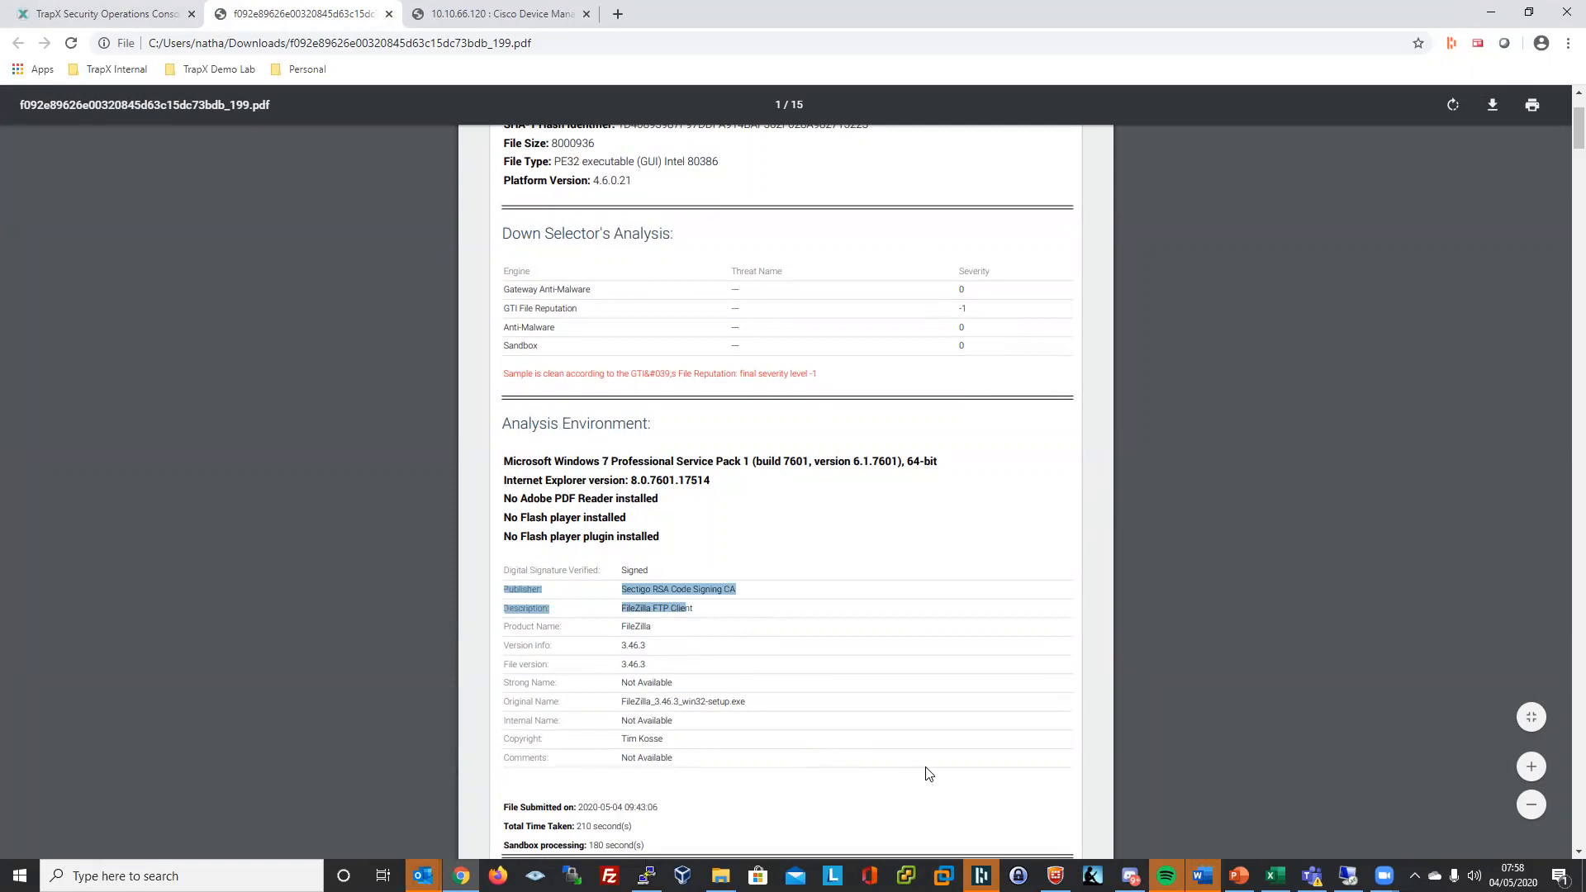
- Start the Architecture2 slide show from the DeceptionGrid Technical Overview title slide
mouse_move(1239, 874)
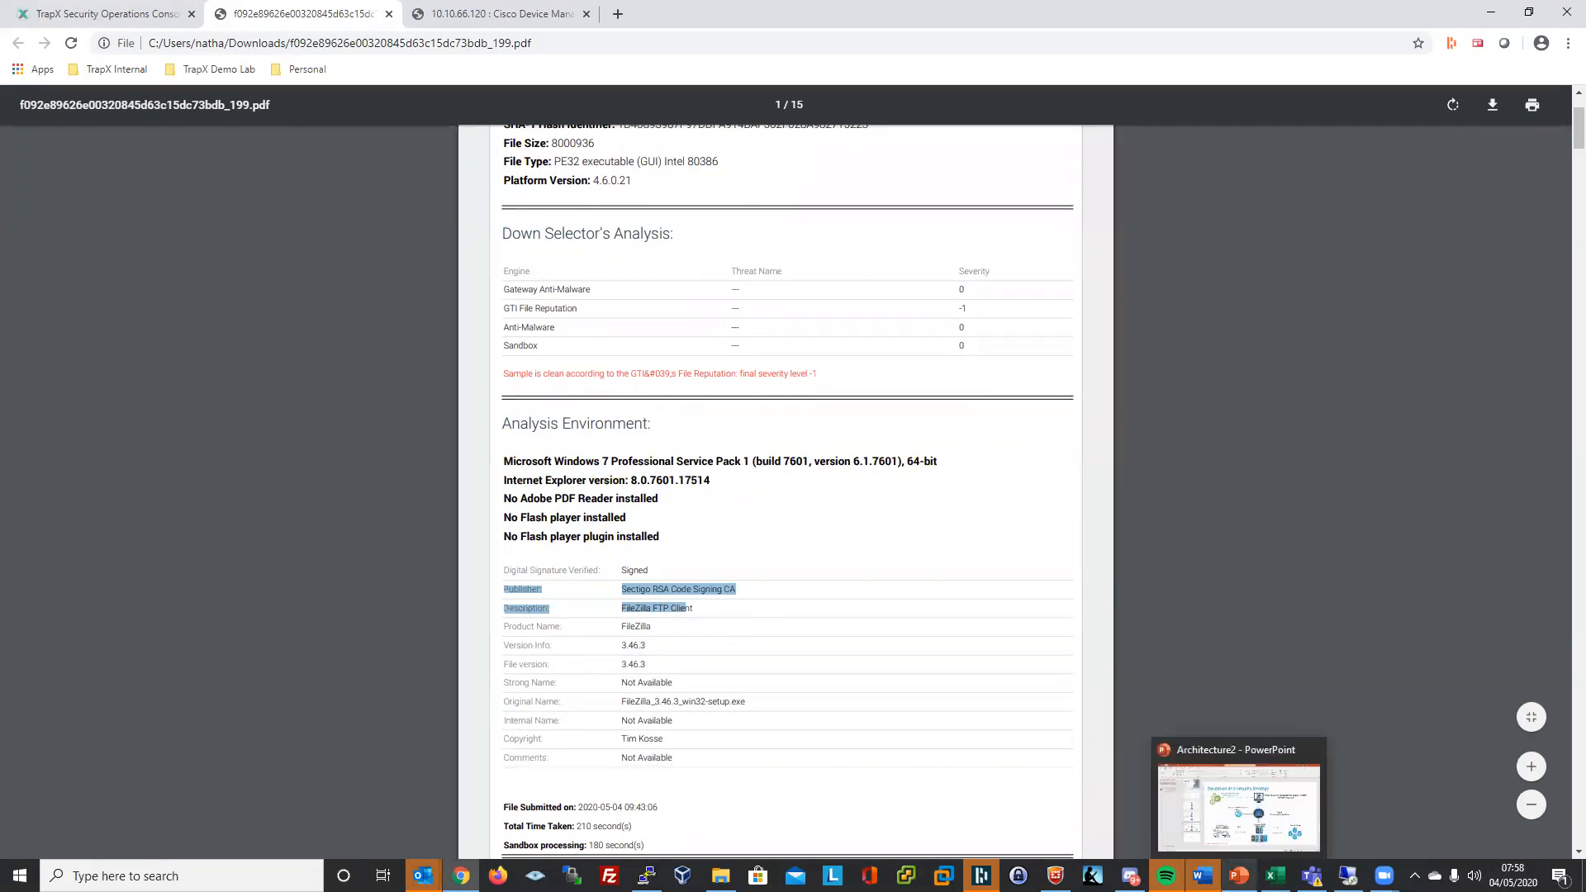
left_click(1231, 833)
left_click(335, 200)
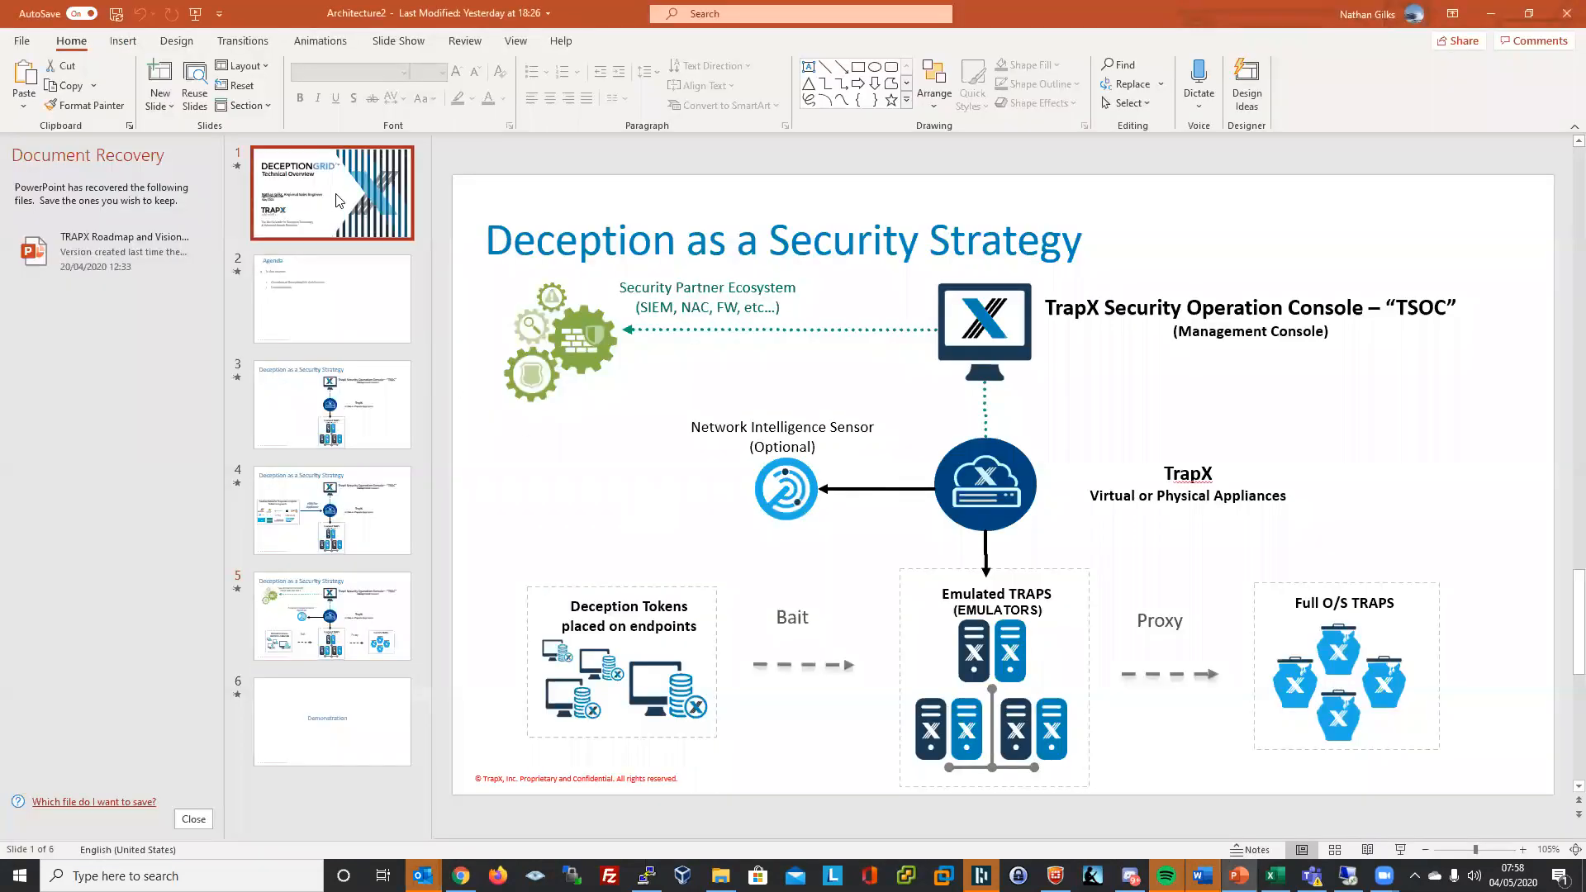
left_click(1400, 849)
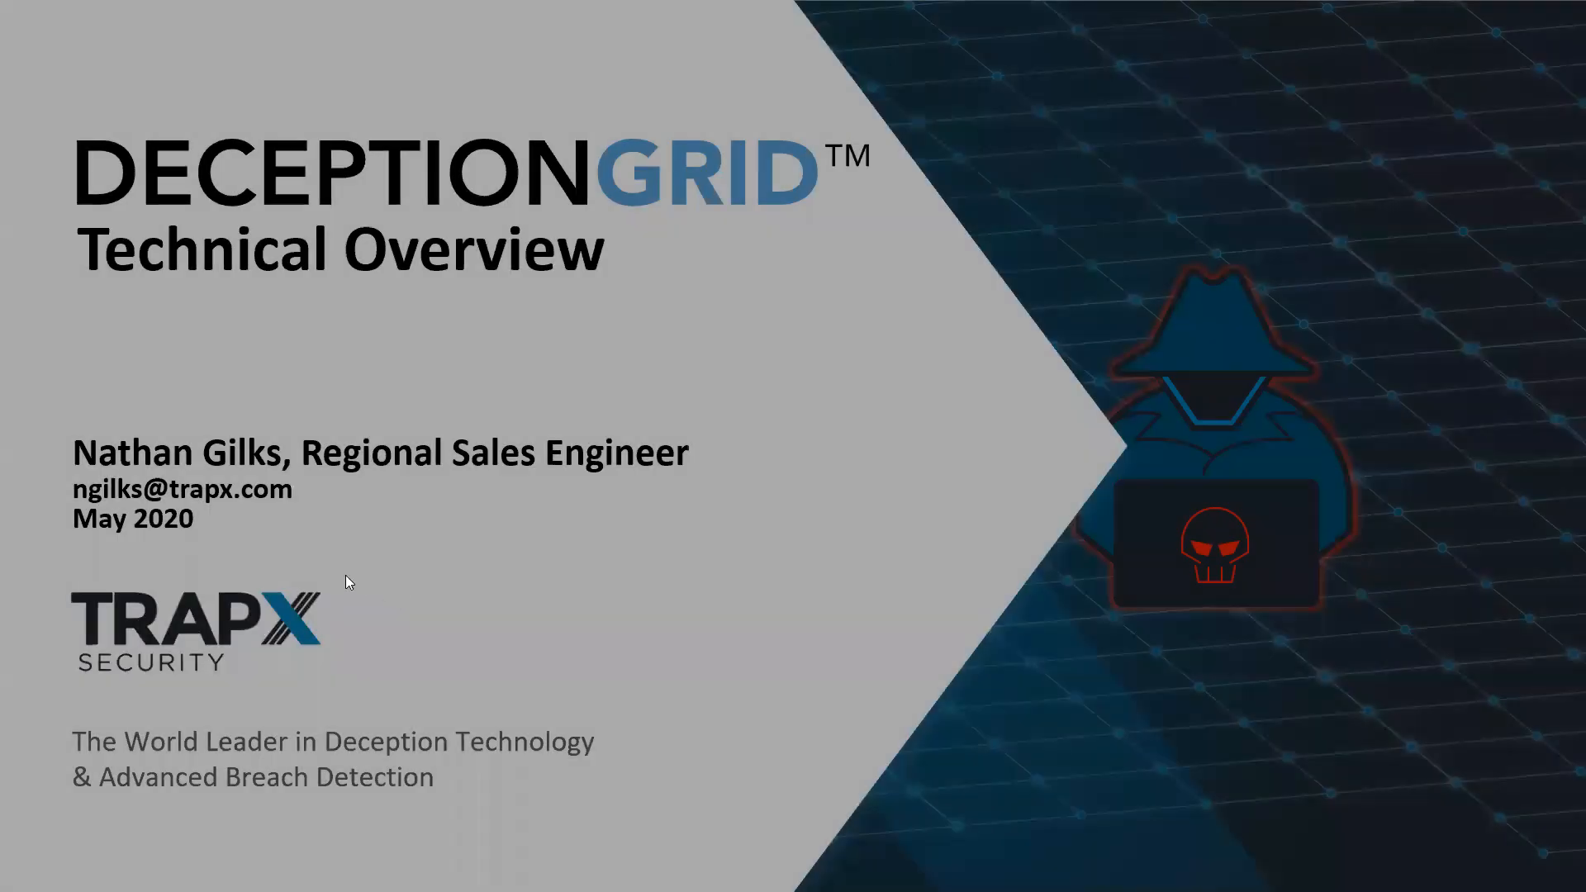